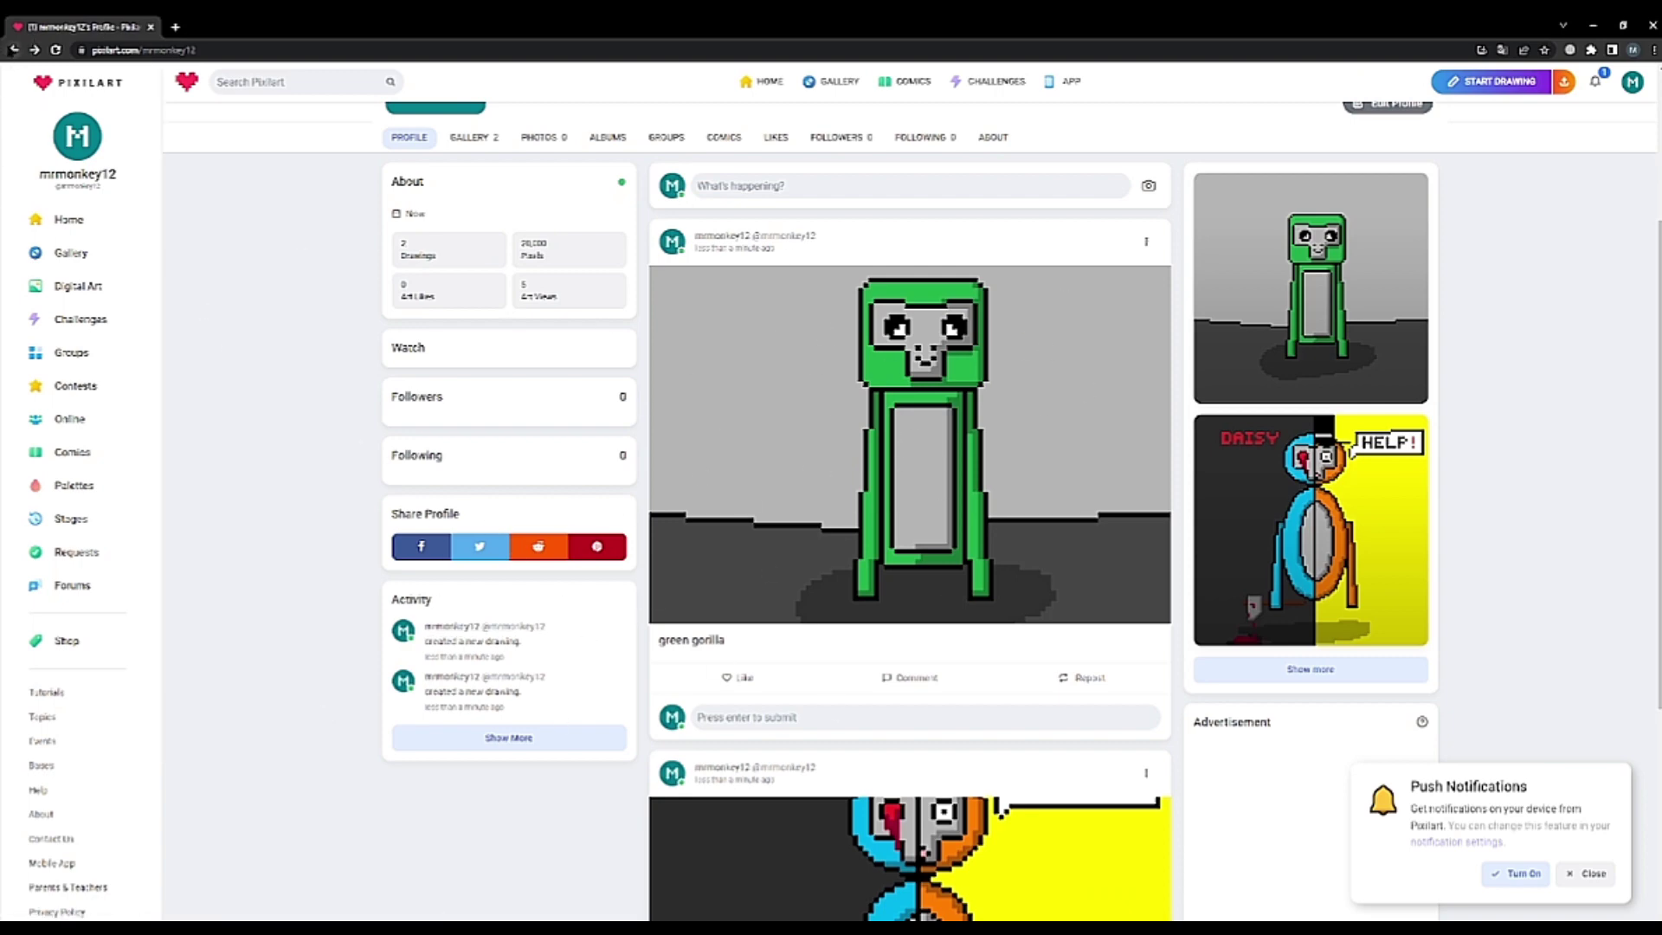
- Dismiss the New Drawing dialog and replace the Pixilart page with a blank browser tab
key(F5)
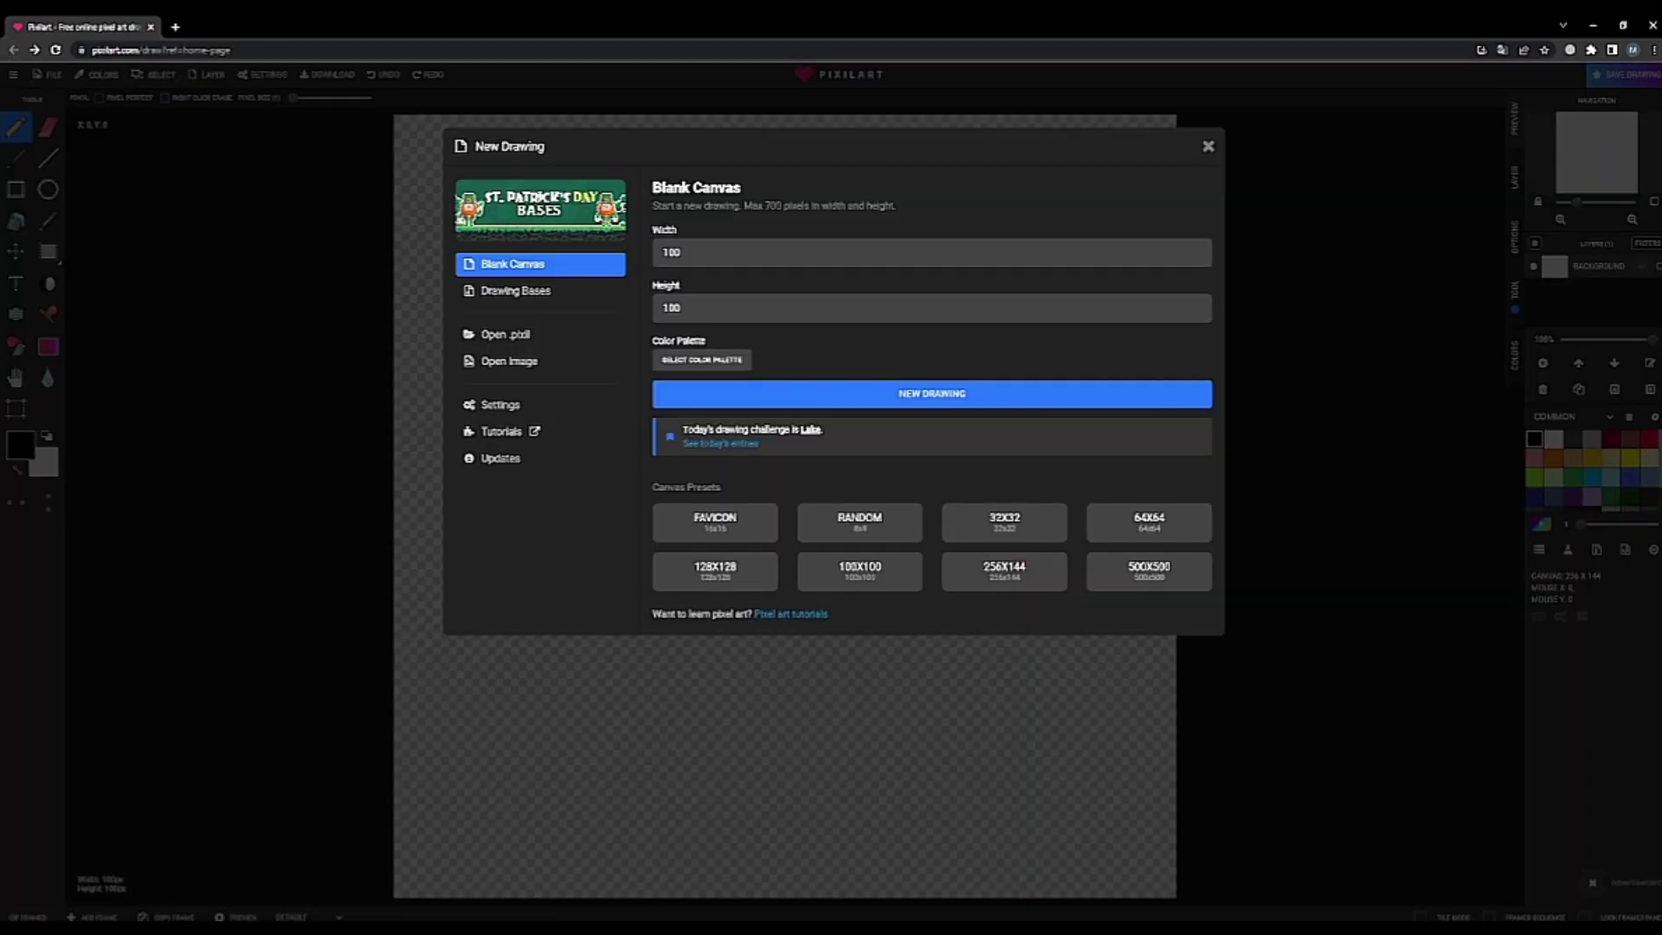
key(Escape)
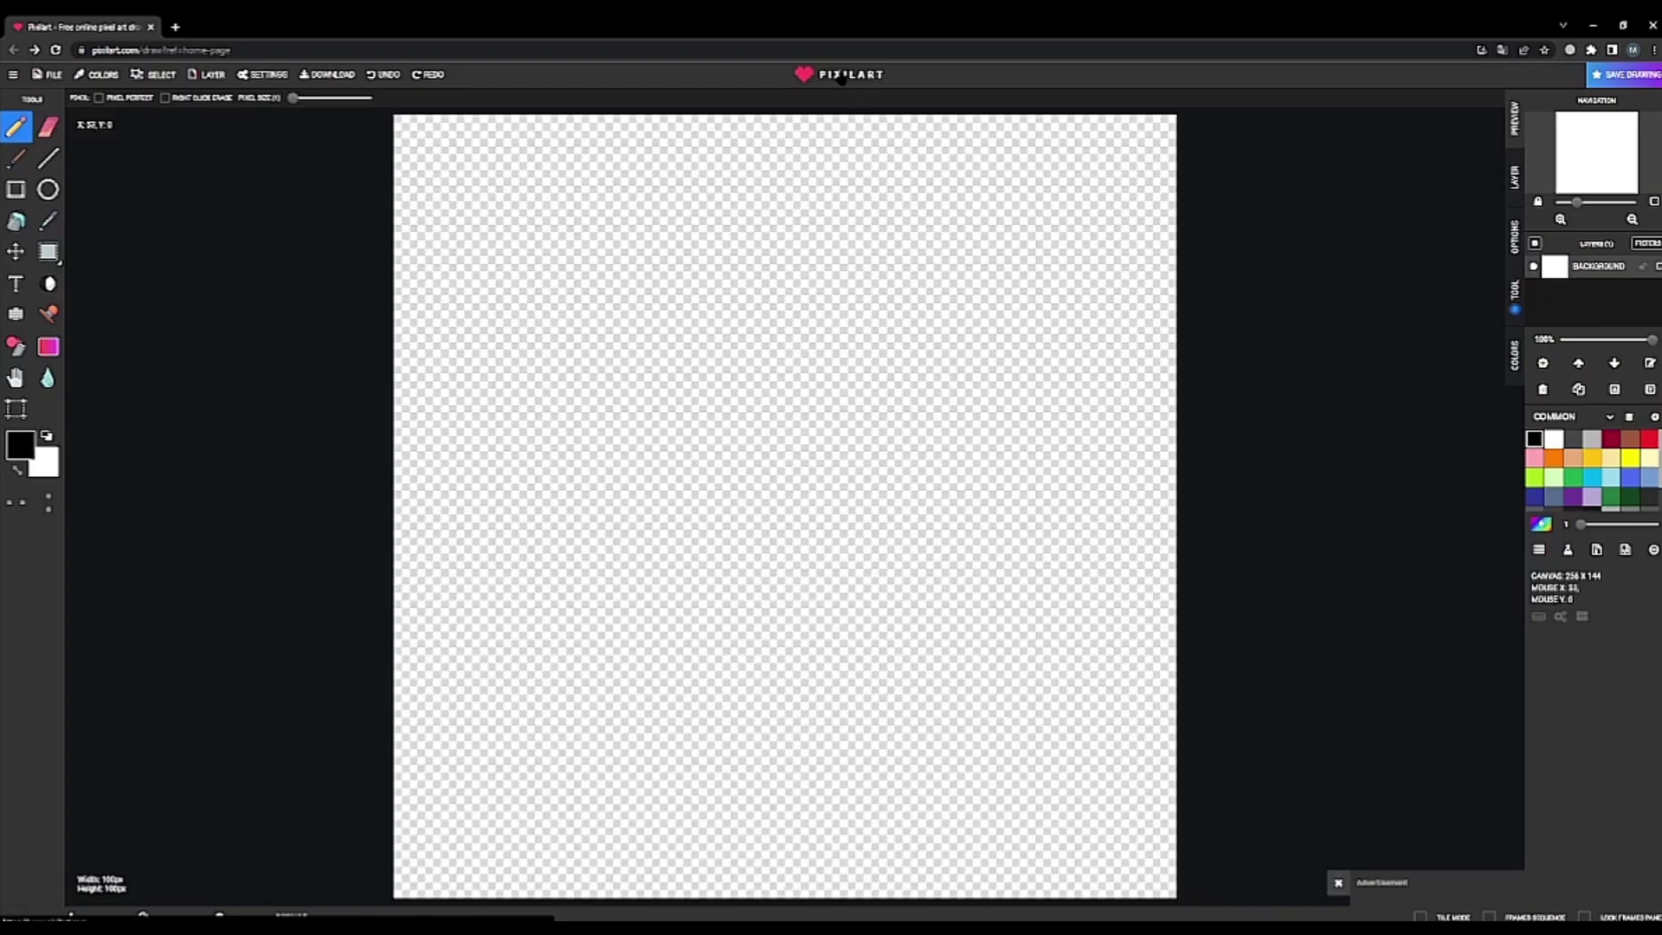
click(175, 27)
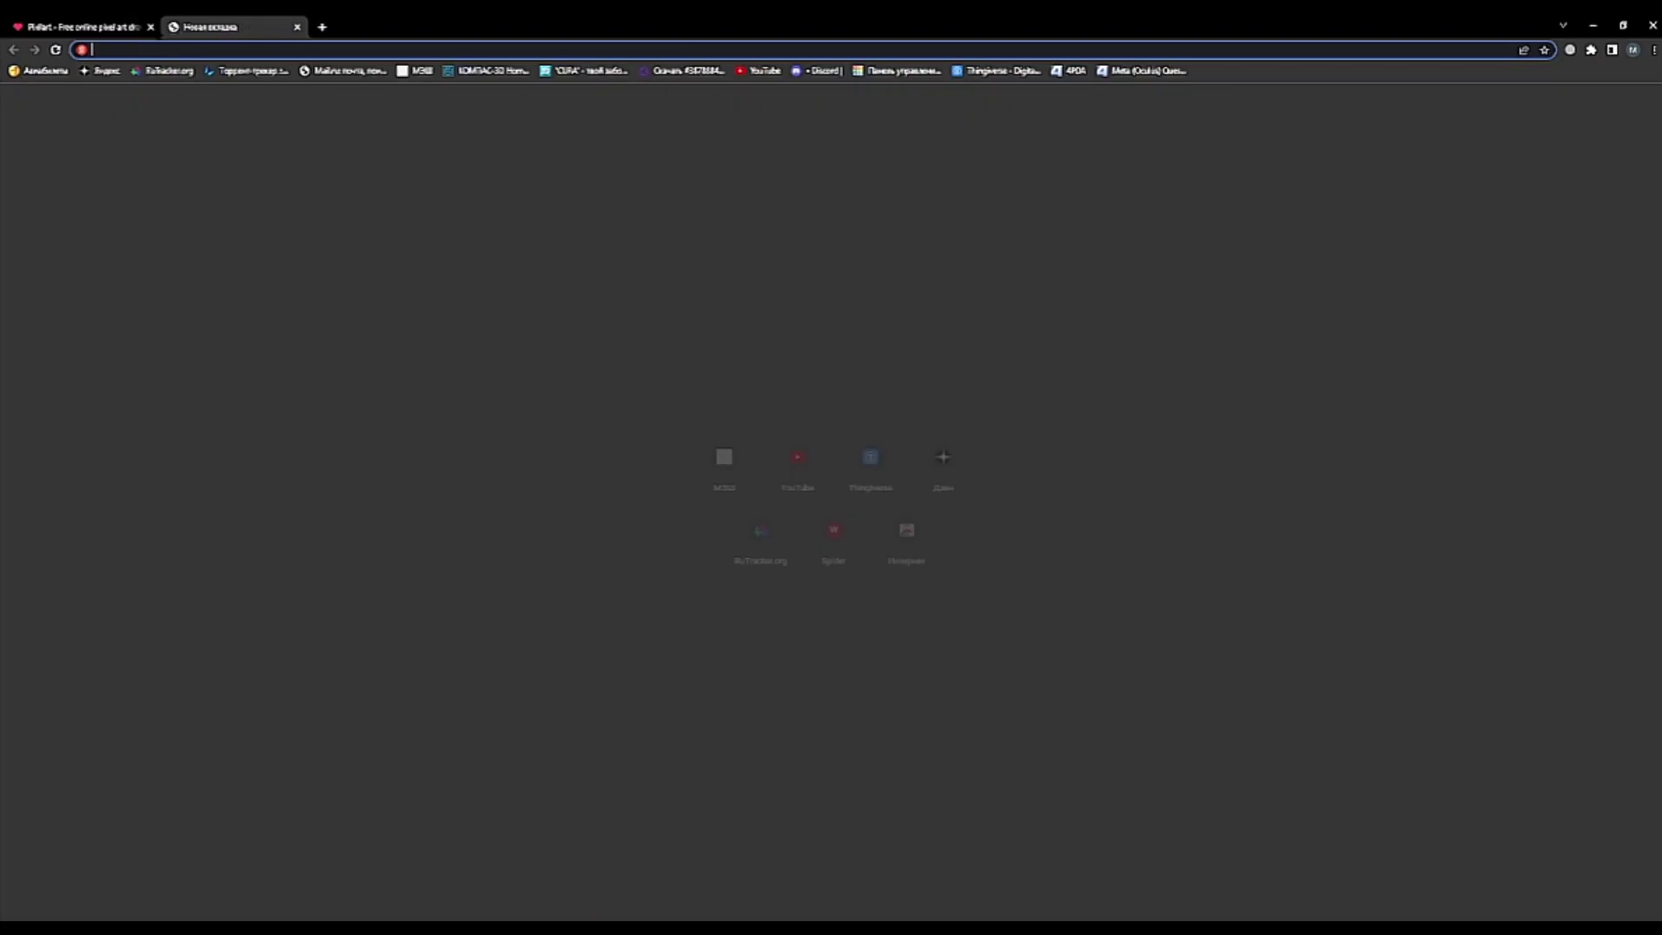
click(151, 27)
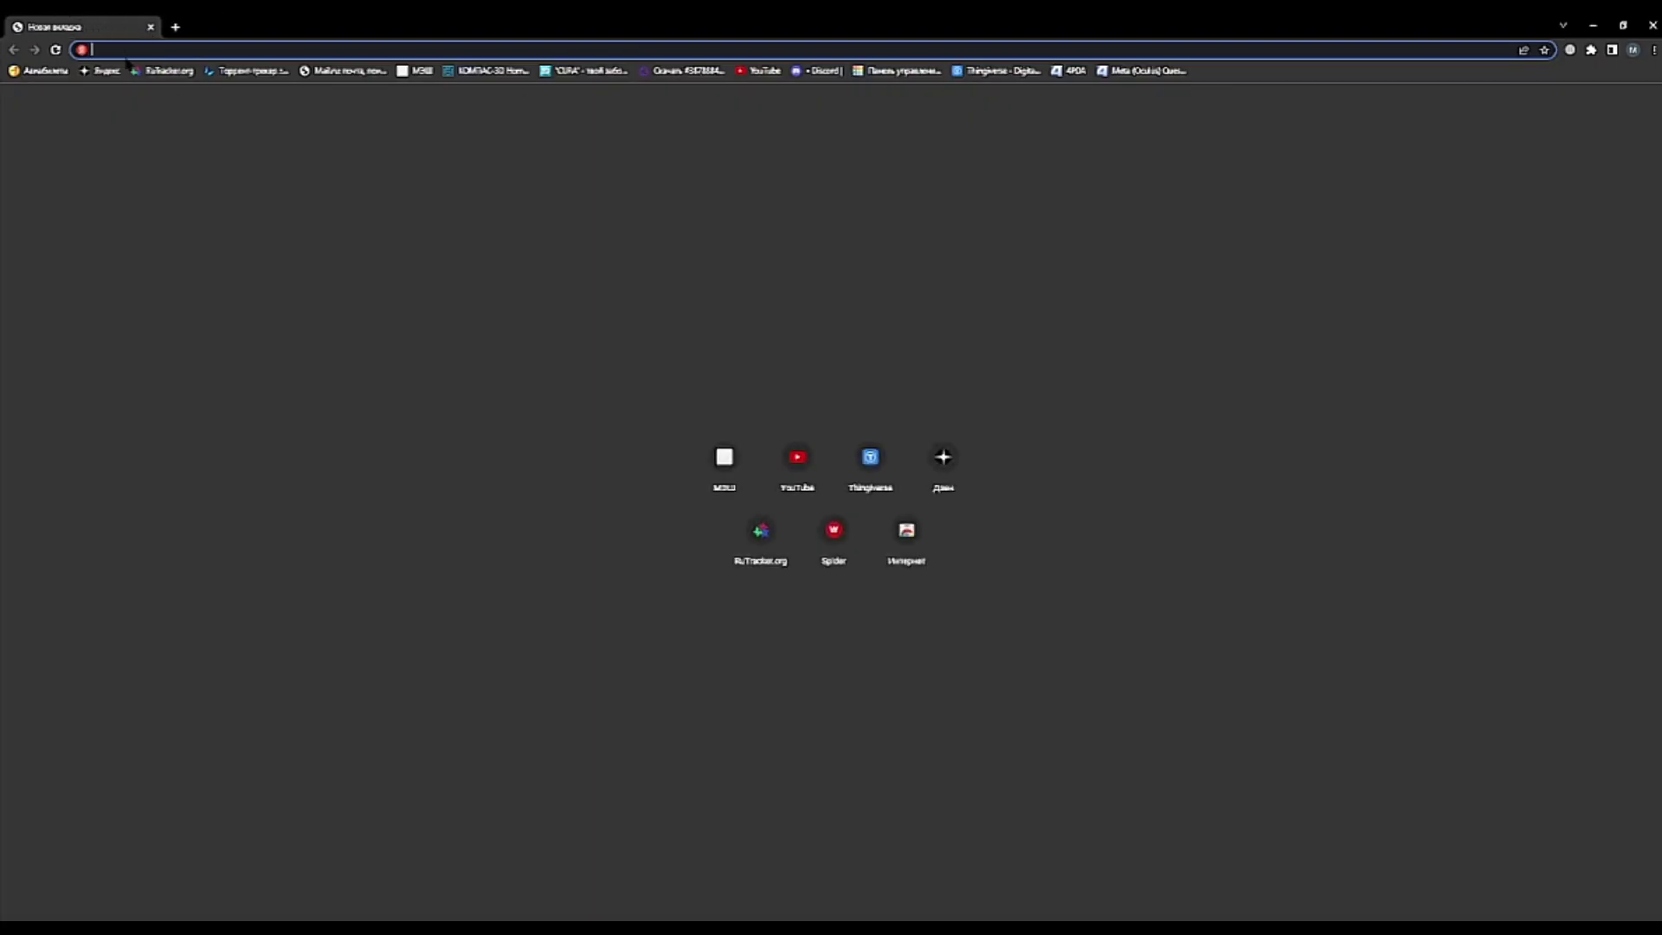
- Search the web for "draw pixel"
text(hbq)
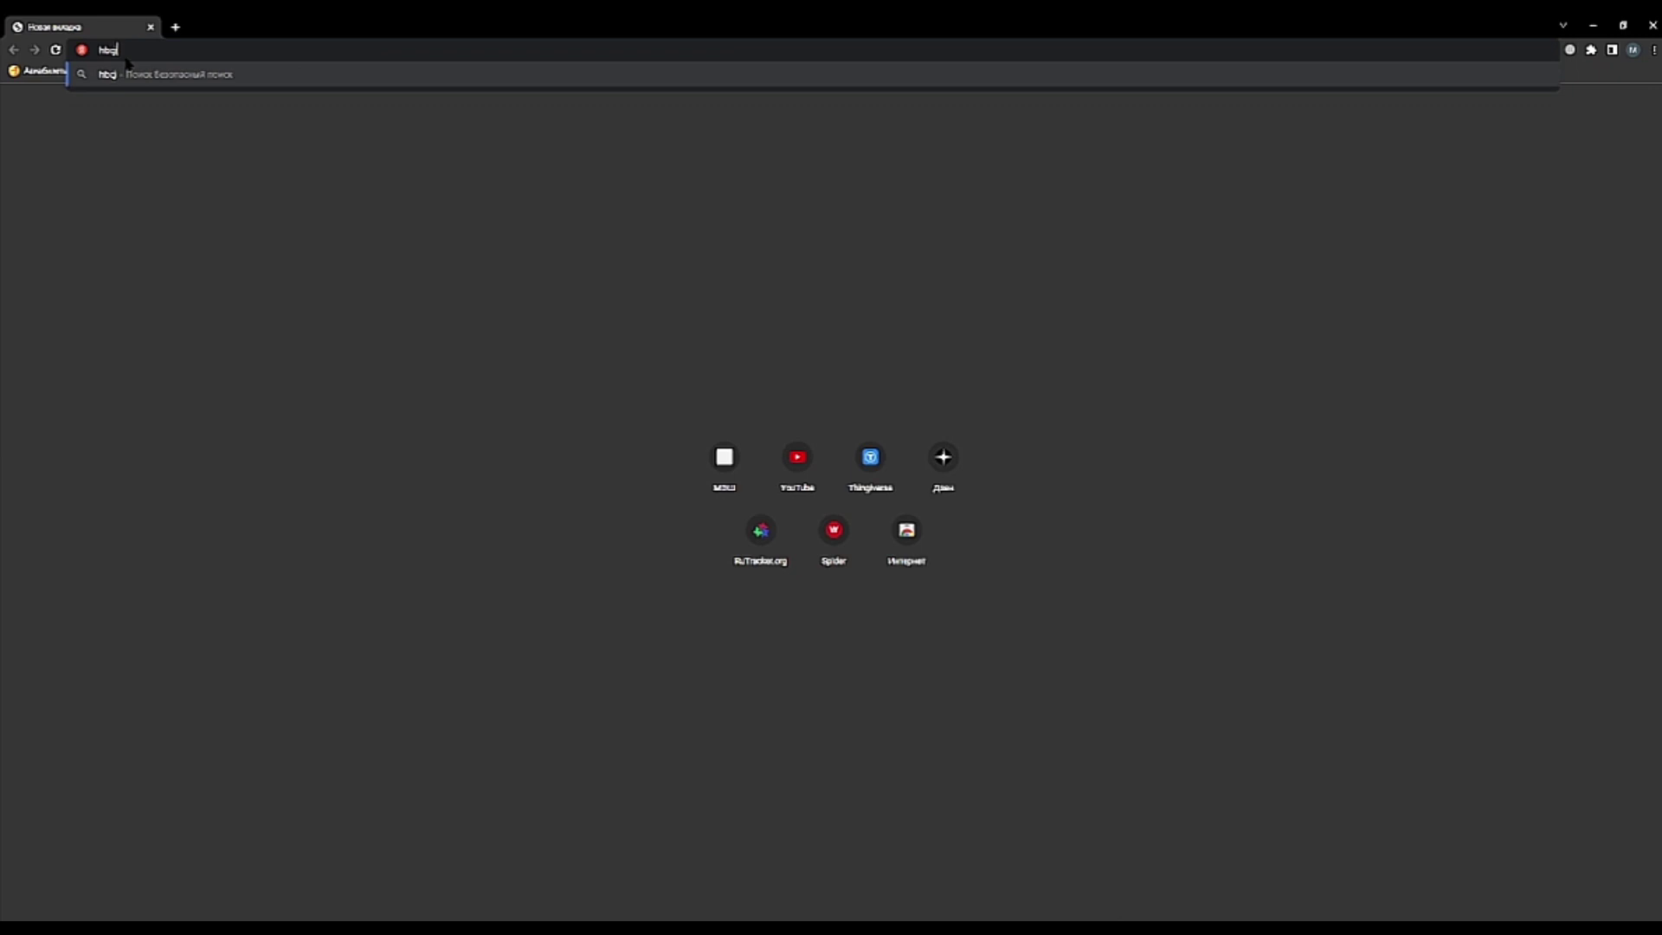
key(BackSpace)
key(BackSpace)
key(BackSpace)
text(draw)
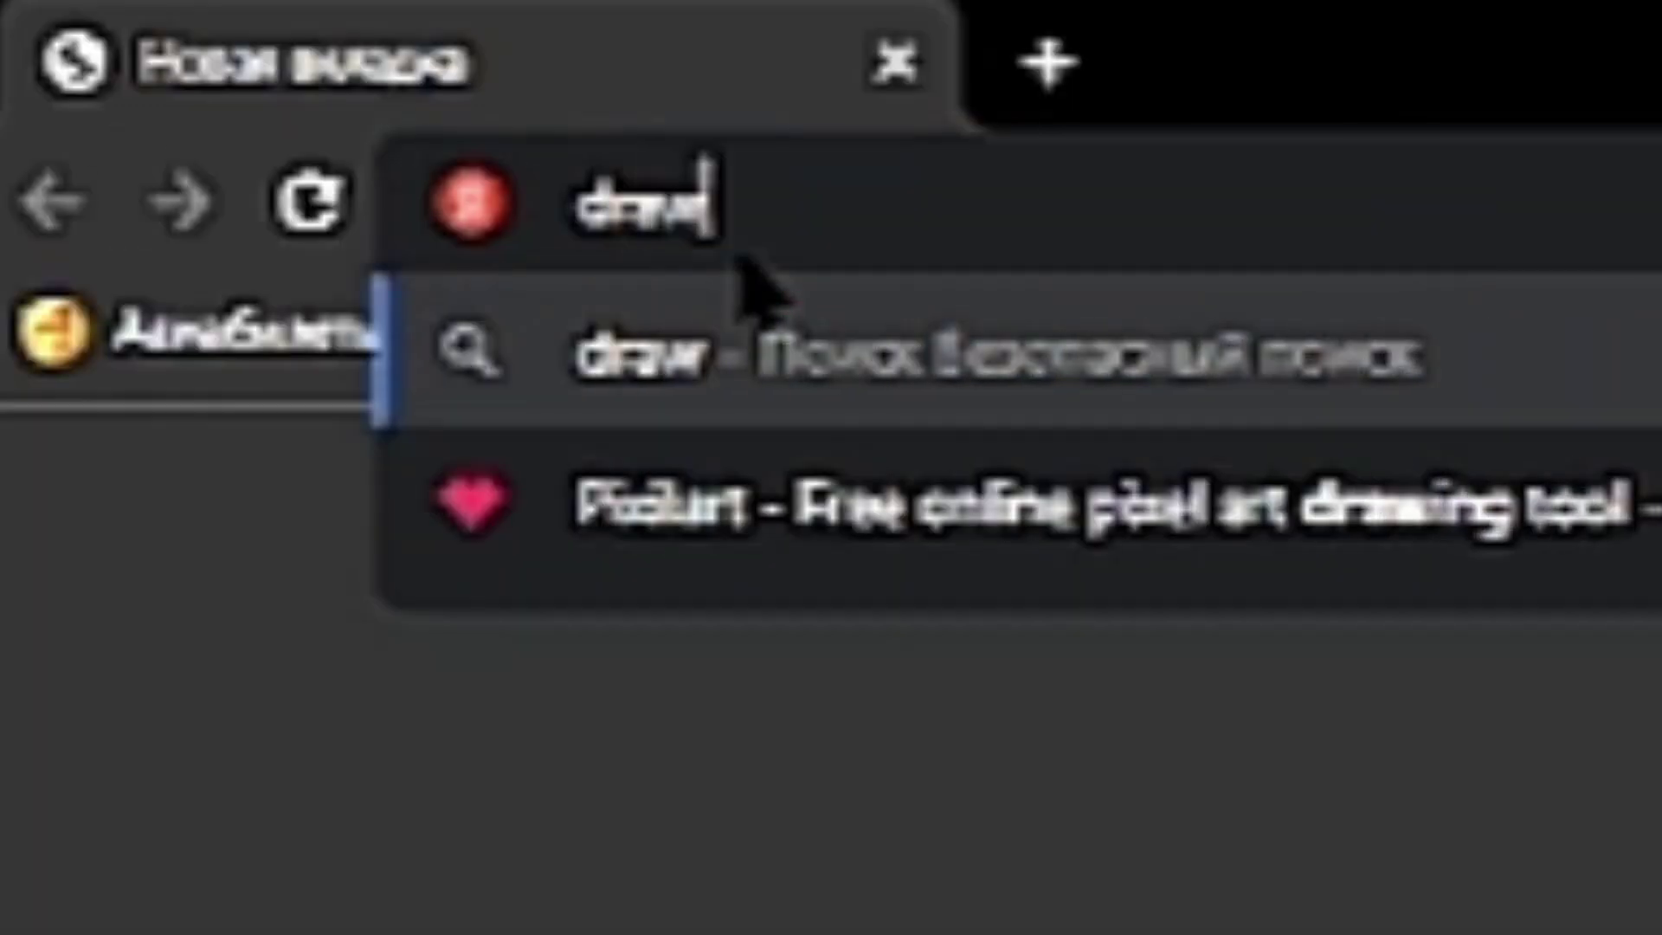
text( pixe)
key(BackSpace)
key(BackSpace)
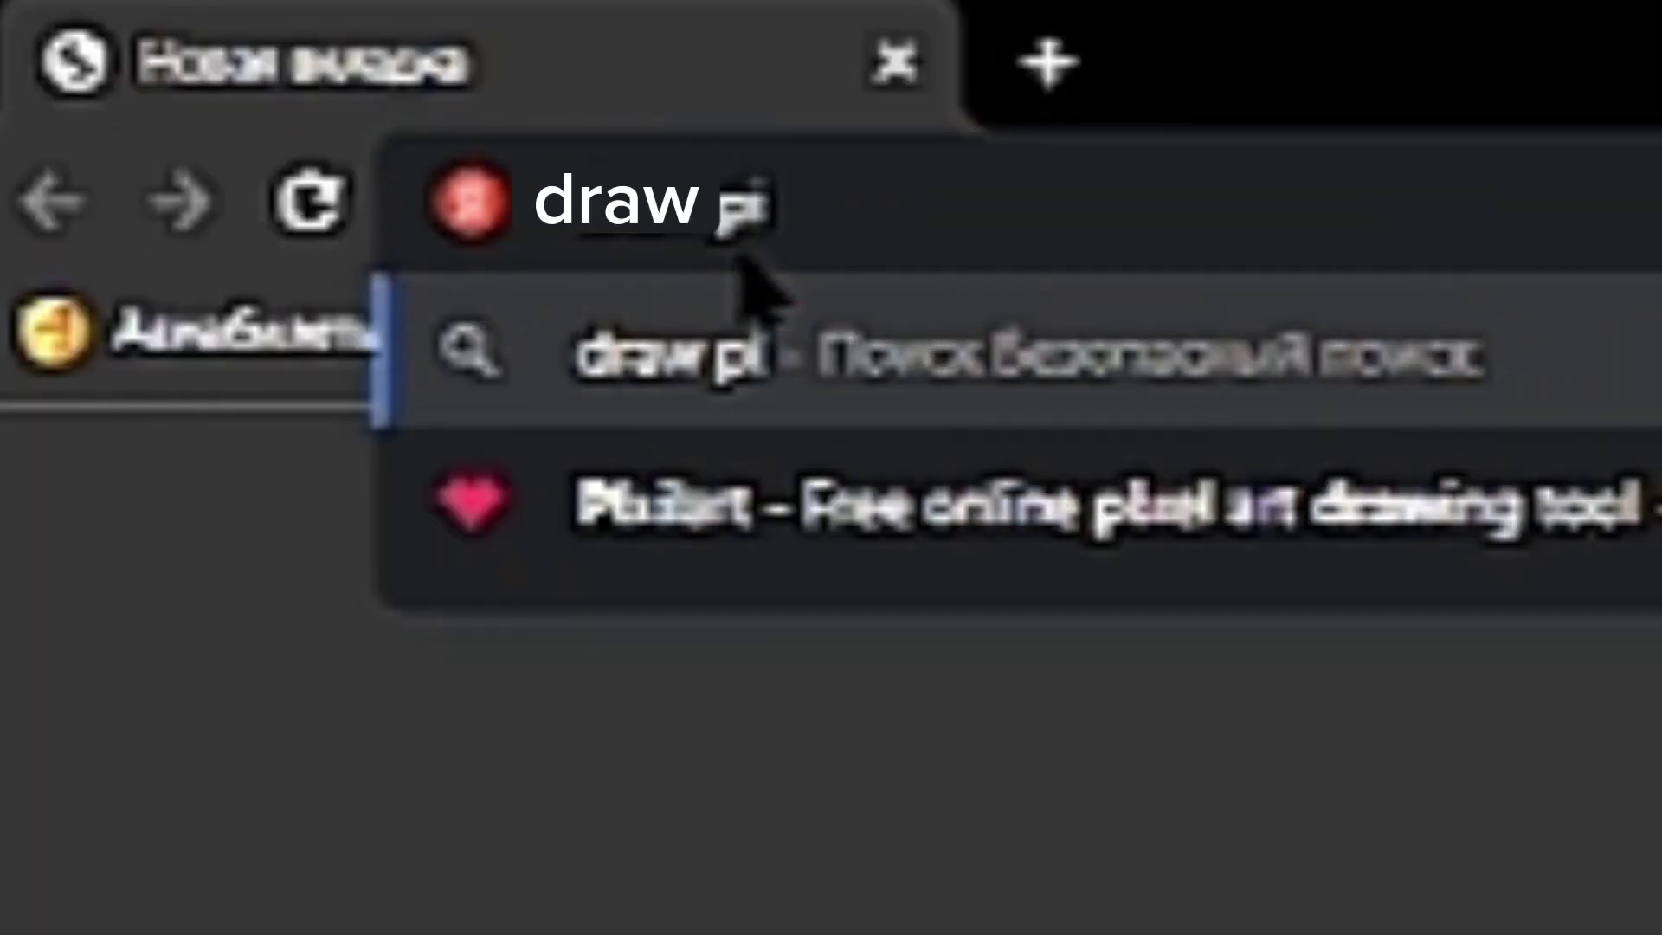
text(xel)
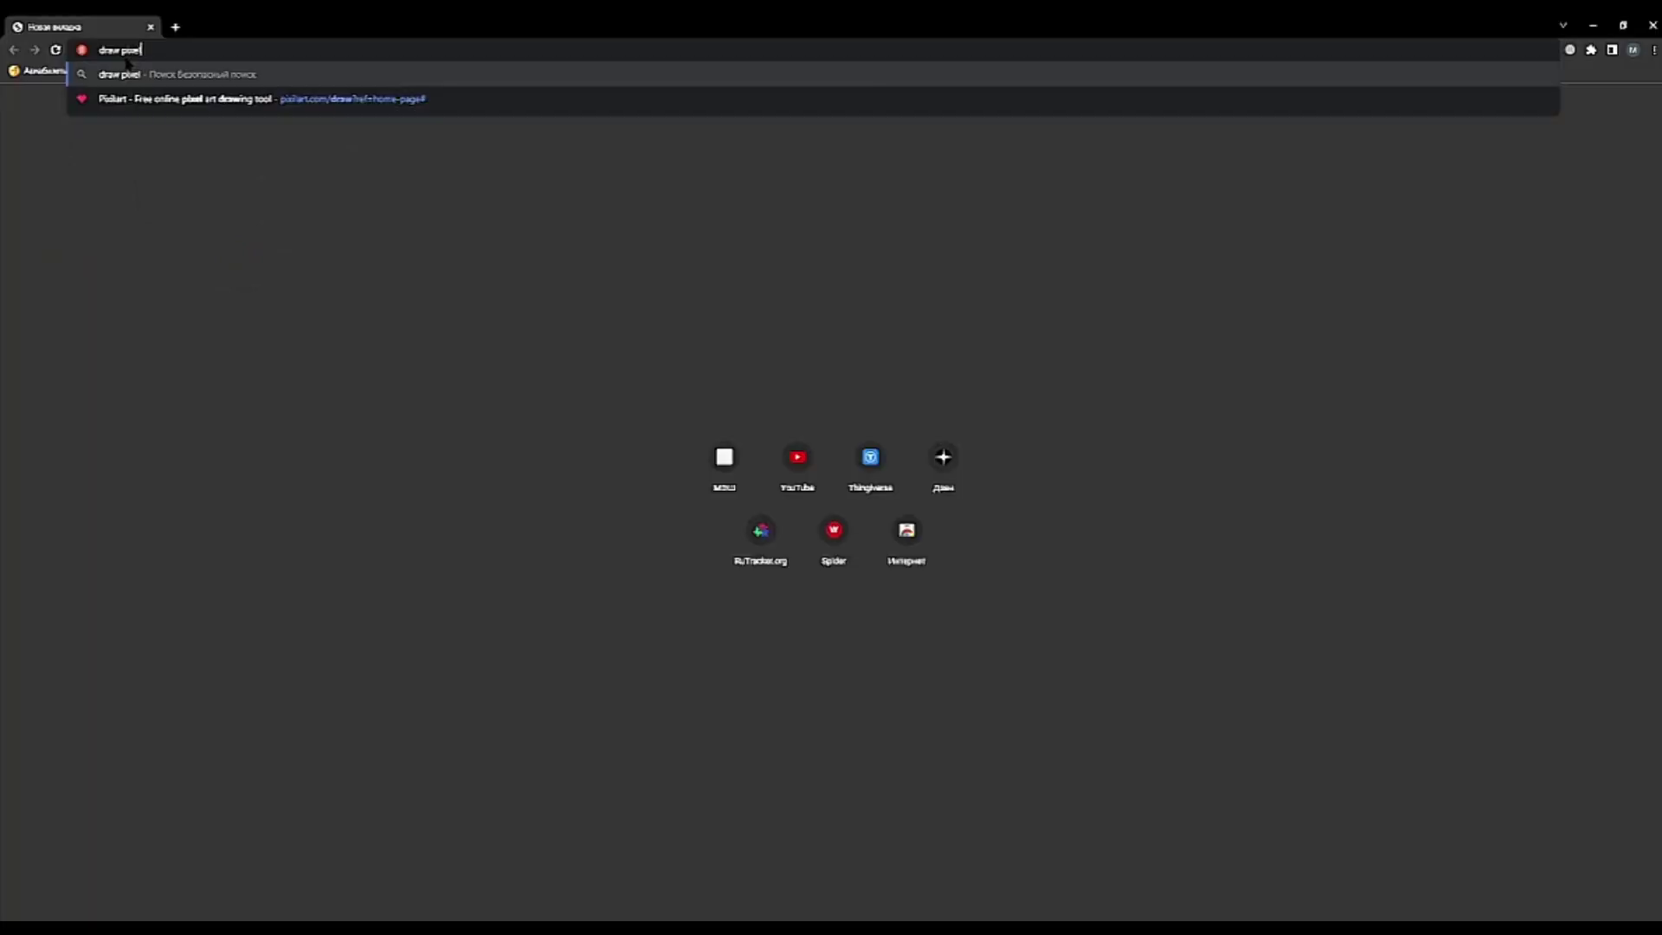
key(Return)
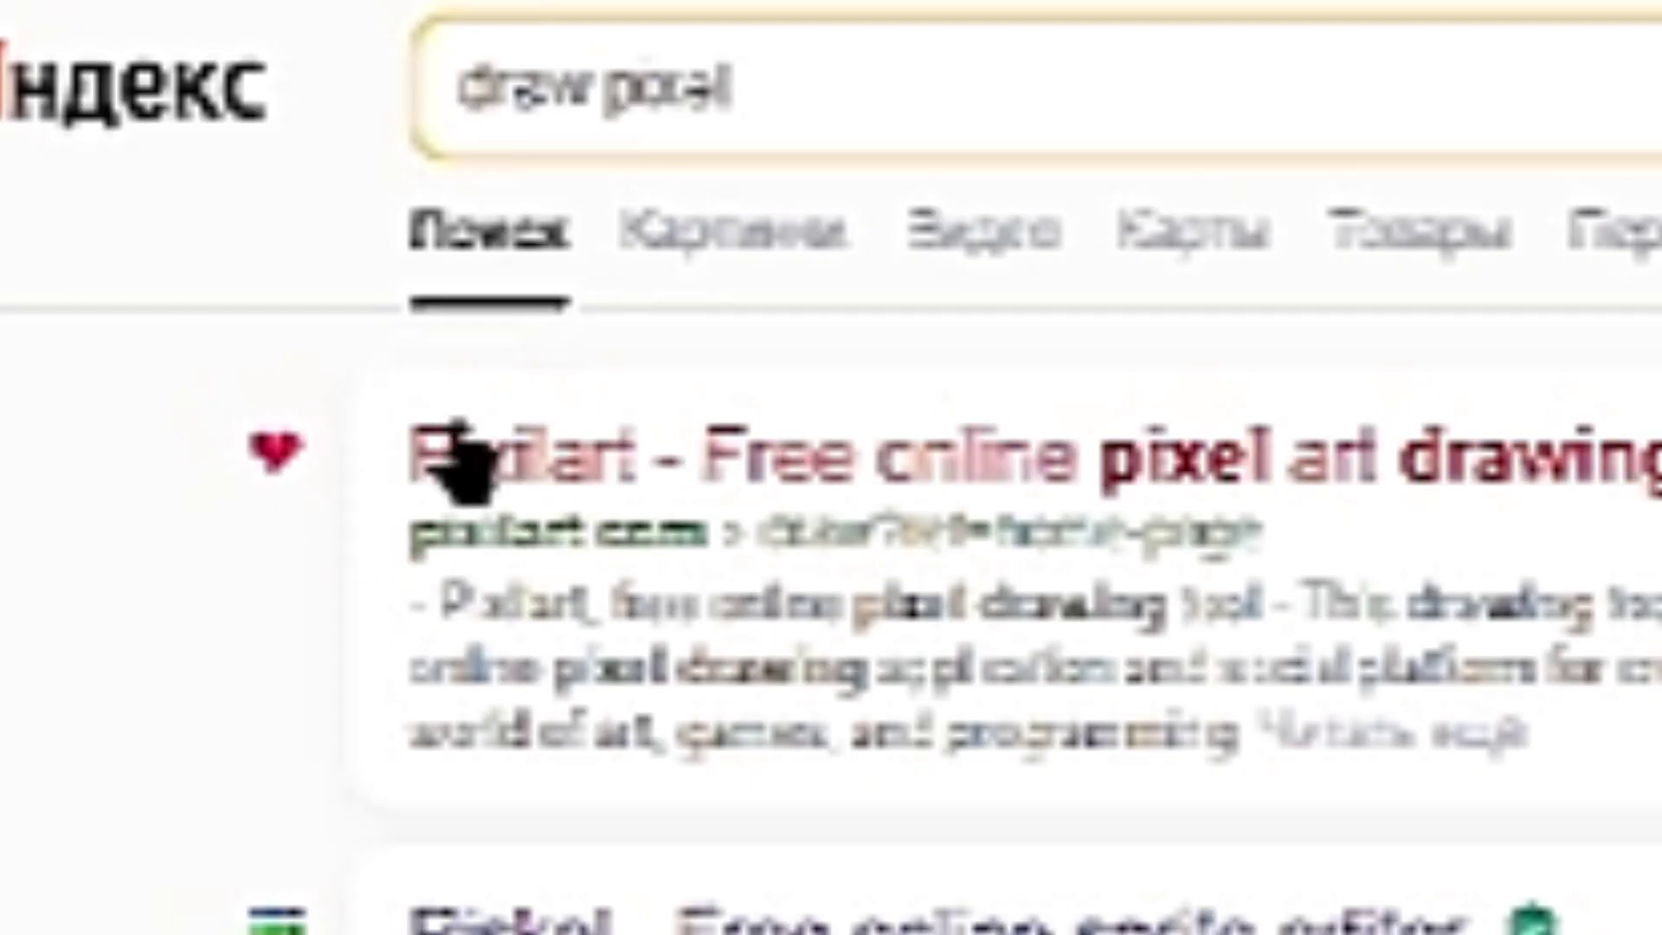
- Open the Pixilart drawing tool from the search results and create a blank 100 by 100 pixel drawing
click(101, 149)
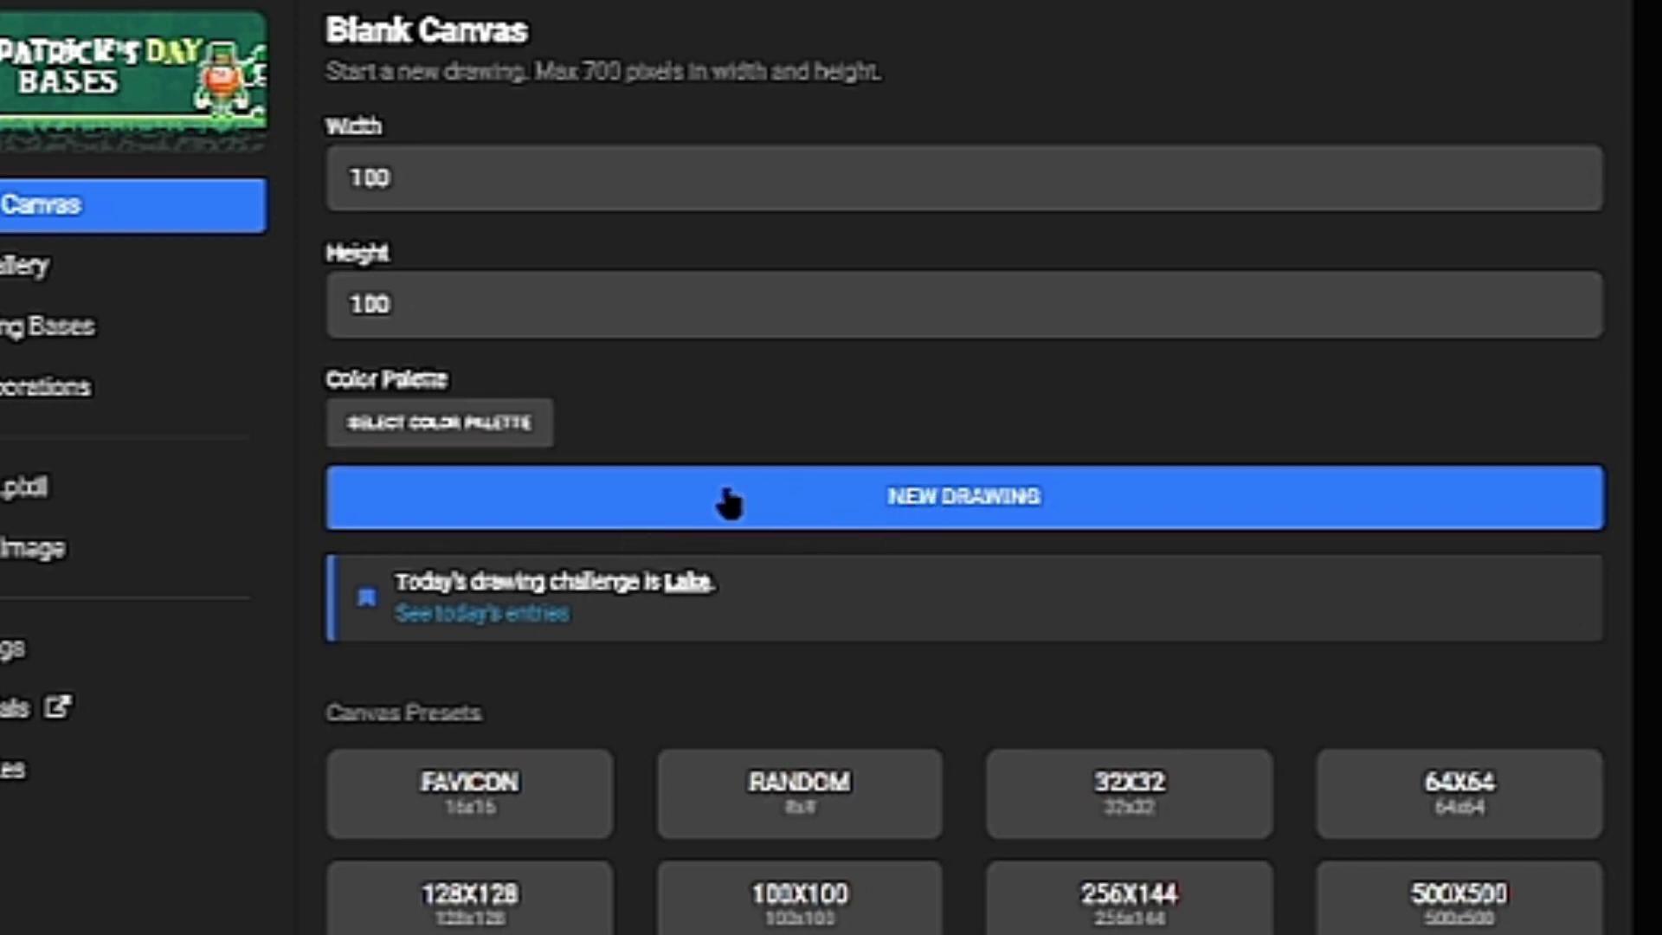
click(902, 496)
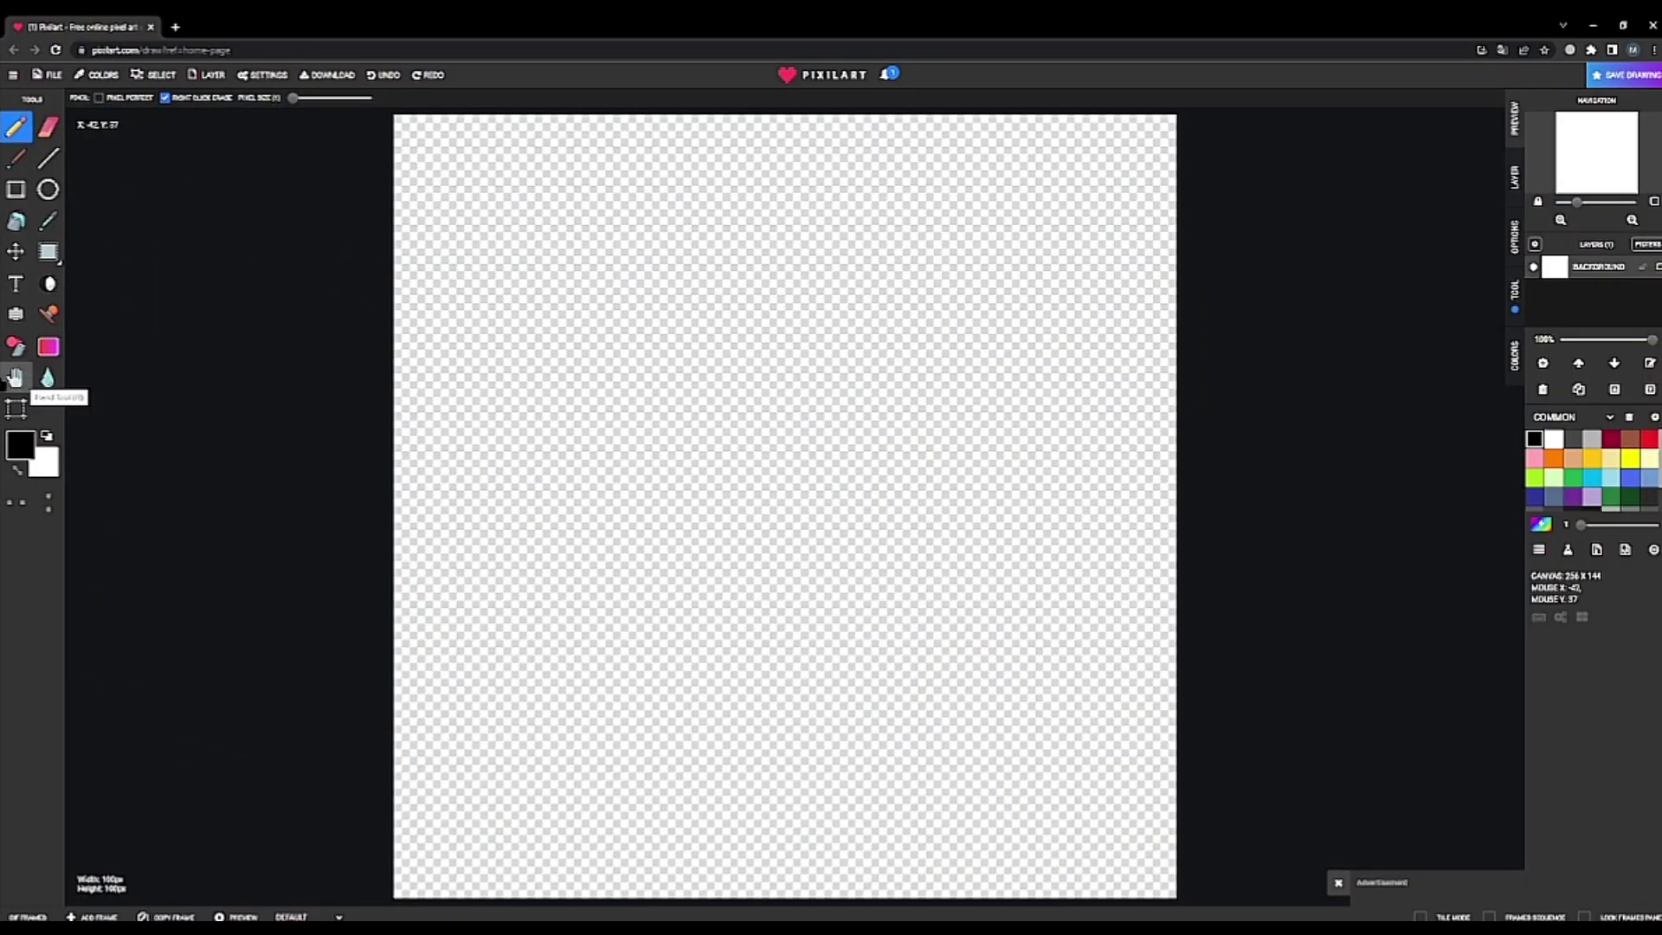
- Try out the pencil with freehand black scribbles on the blank canvas
drag(614, 329, 684, 489)
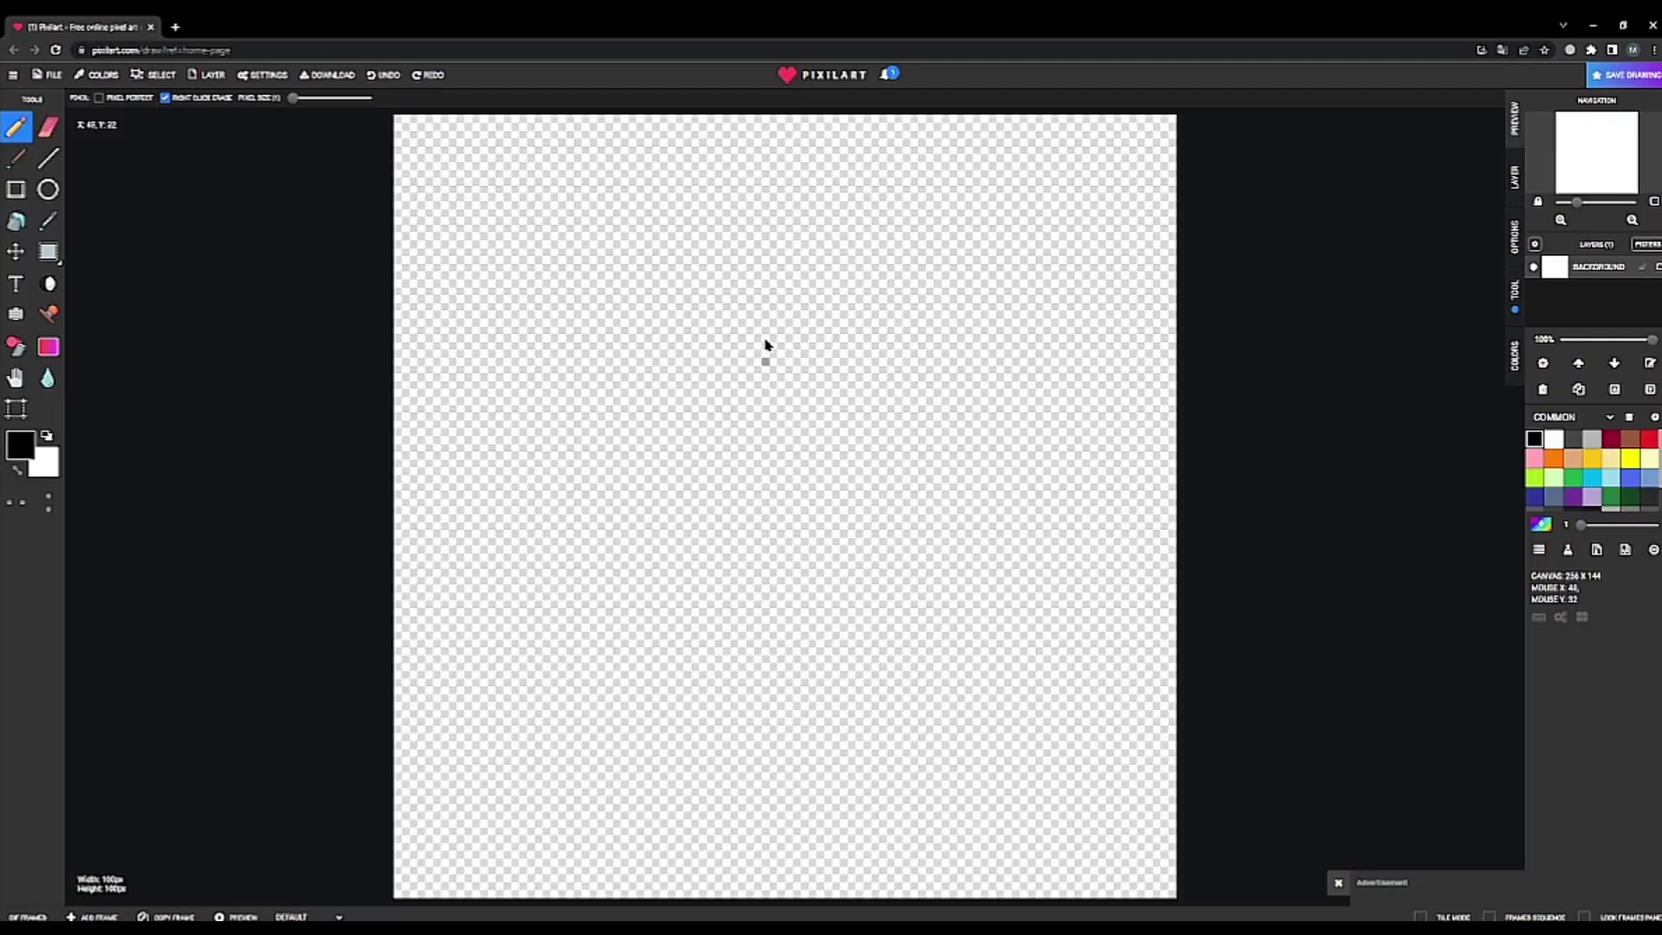
mouse_move(765, 345)
mouse_down()
mouse_move(658, 460)
mouse_move(606, 468)
mouse_up()
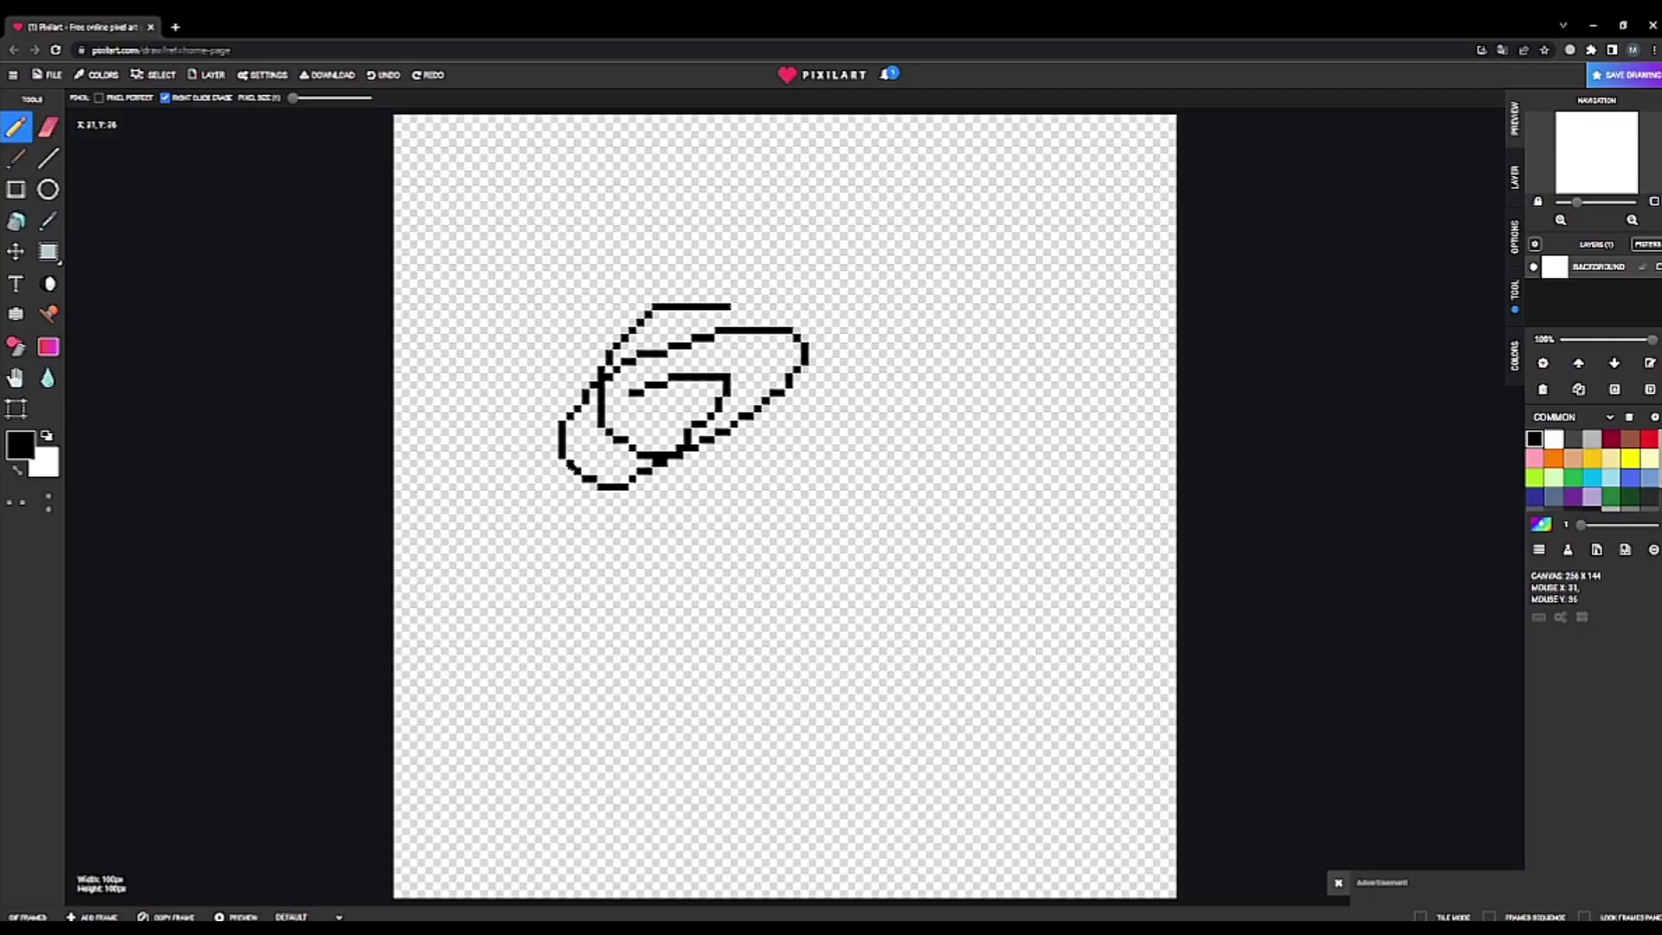
drag(607, 467, 693, 494)
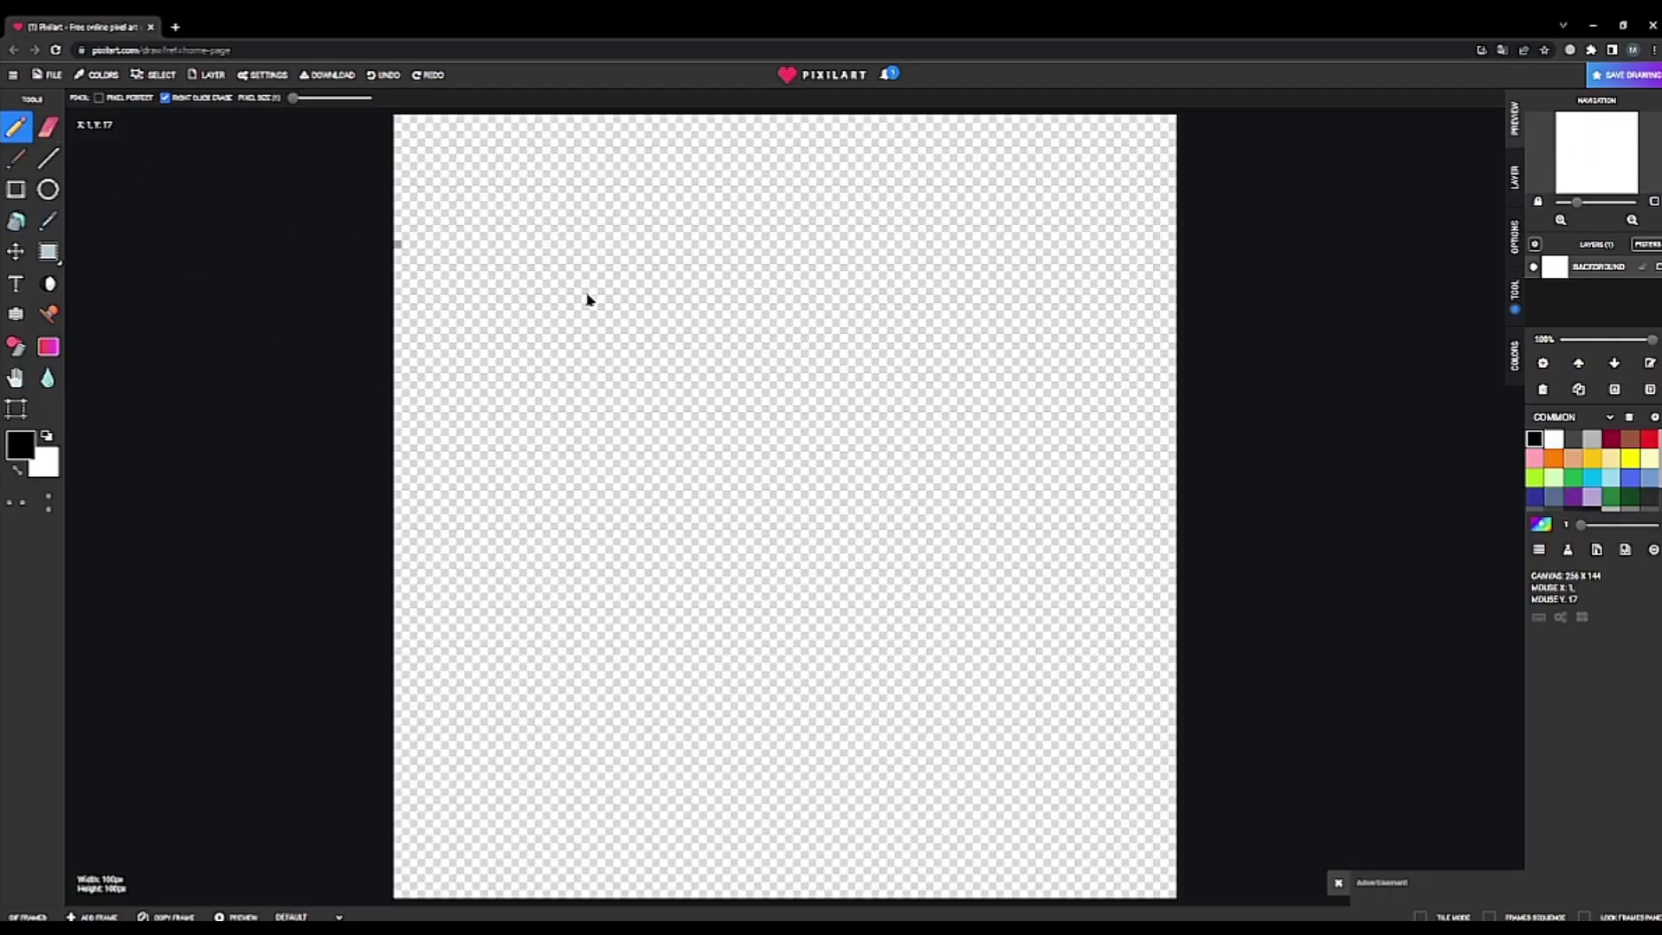
mouse_move(801, 352)
mouse_down()
mouse_move(743, 423)
mouse_move(623, 415)
mouse_move(672, 417)
mouse_up()
key(e)
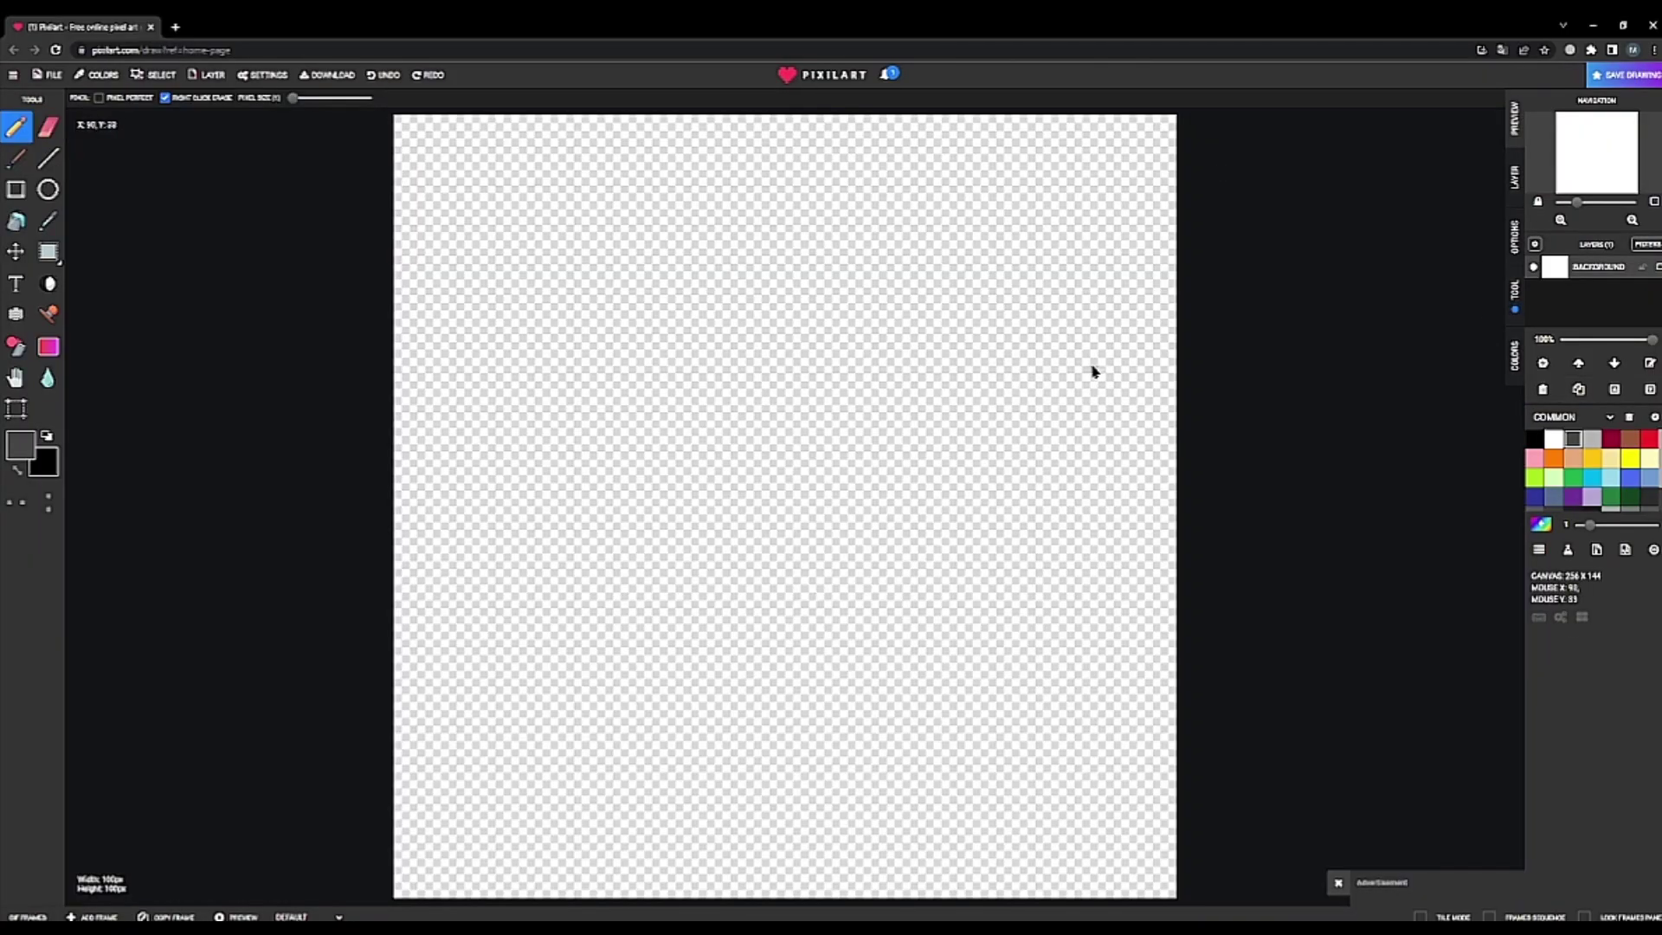
- Try dark grey pencil strokes at a small and a large pixel size, undoing both strokes
drag(1633, 527, 1581, 527)
drag(809, 554, 1019, 610)
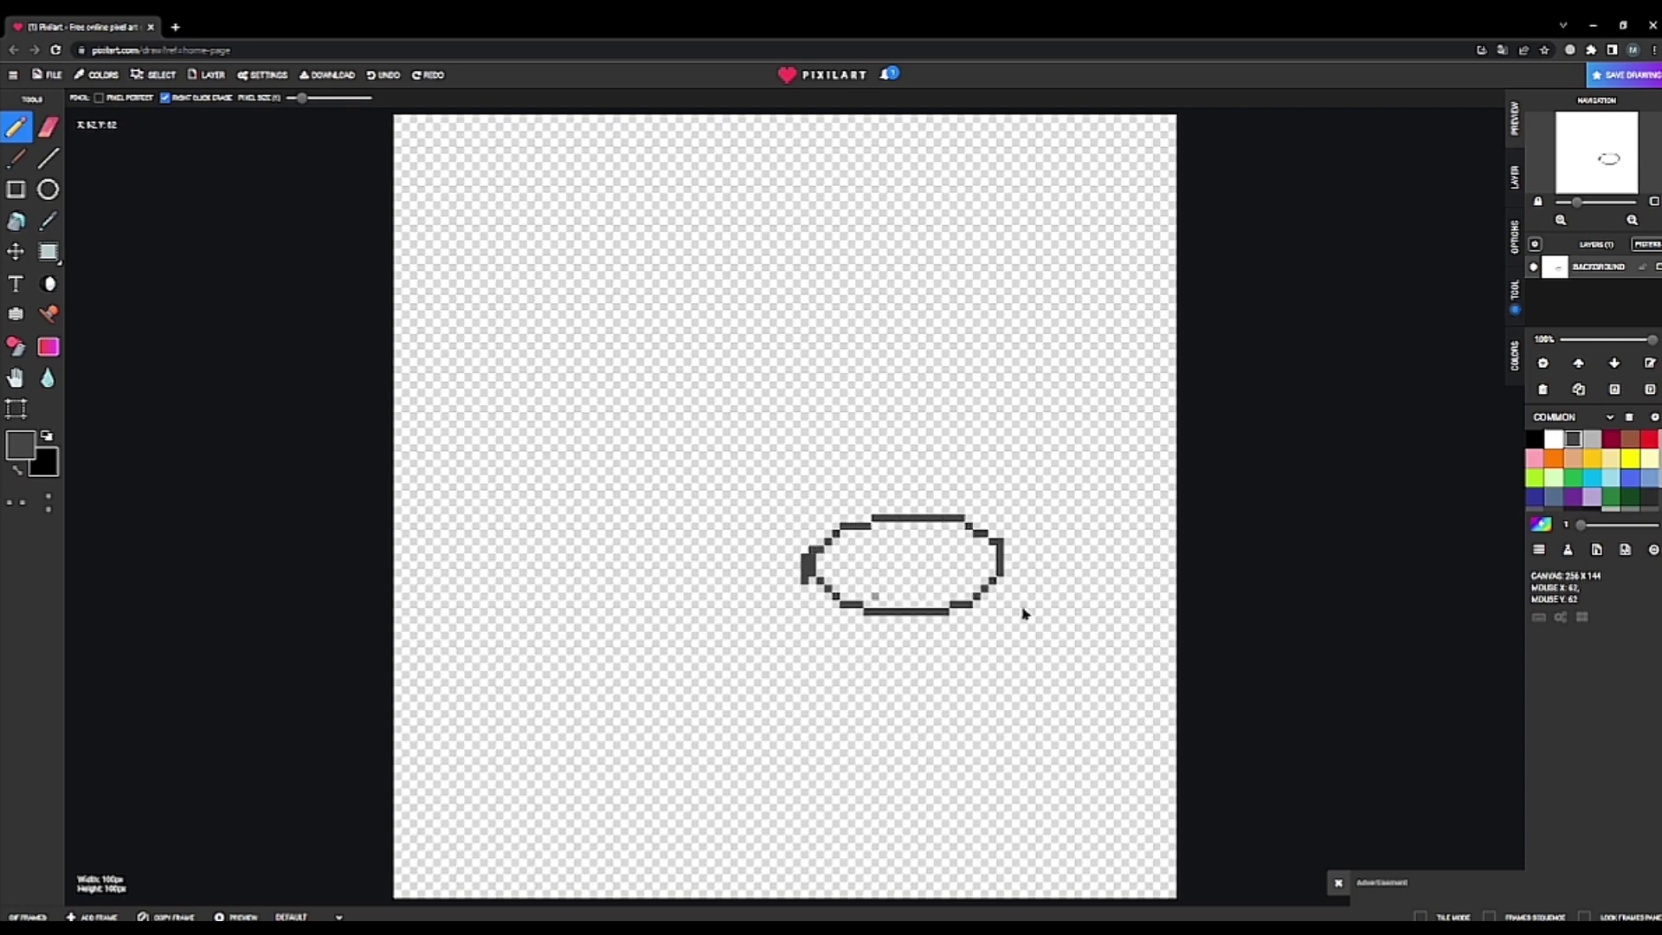
drag(1581, 527, 1649, 527)
mouse_move(838, 438)
mouse_down()
mouse_move(891, 441)
mouse_move(1088, 563)
mouse_up()
key(ctrl+z)
key(ctrl+z)
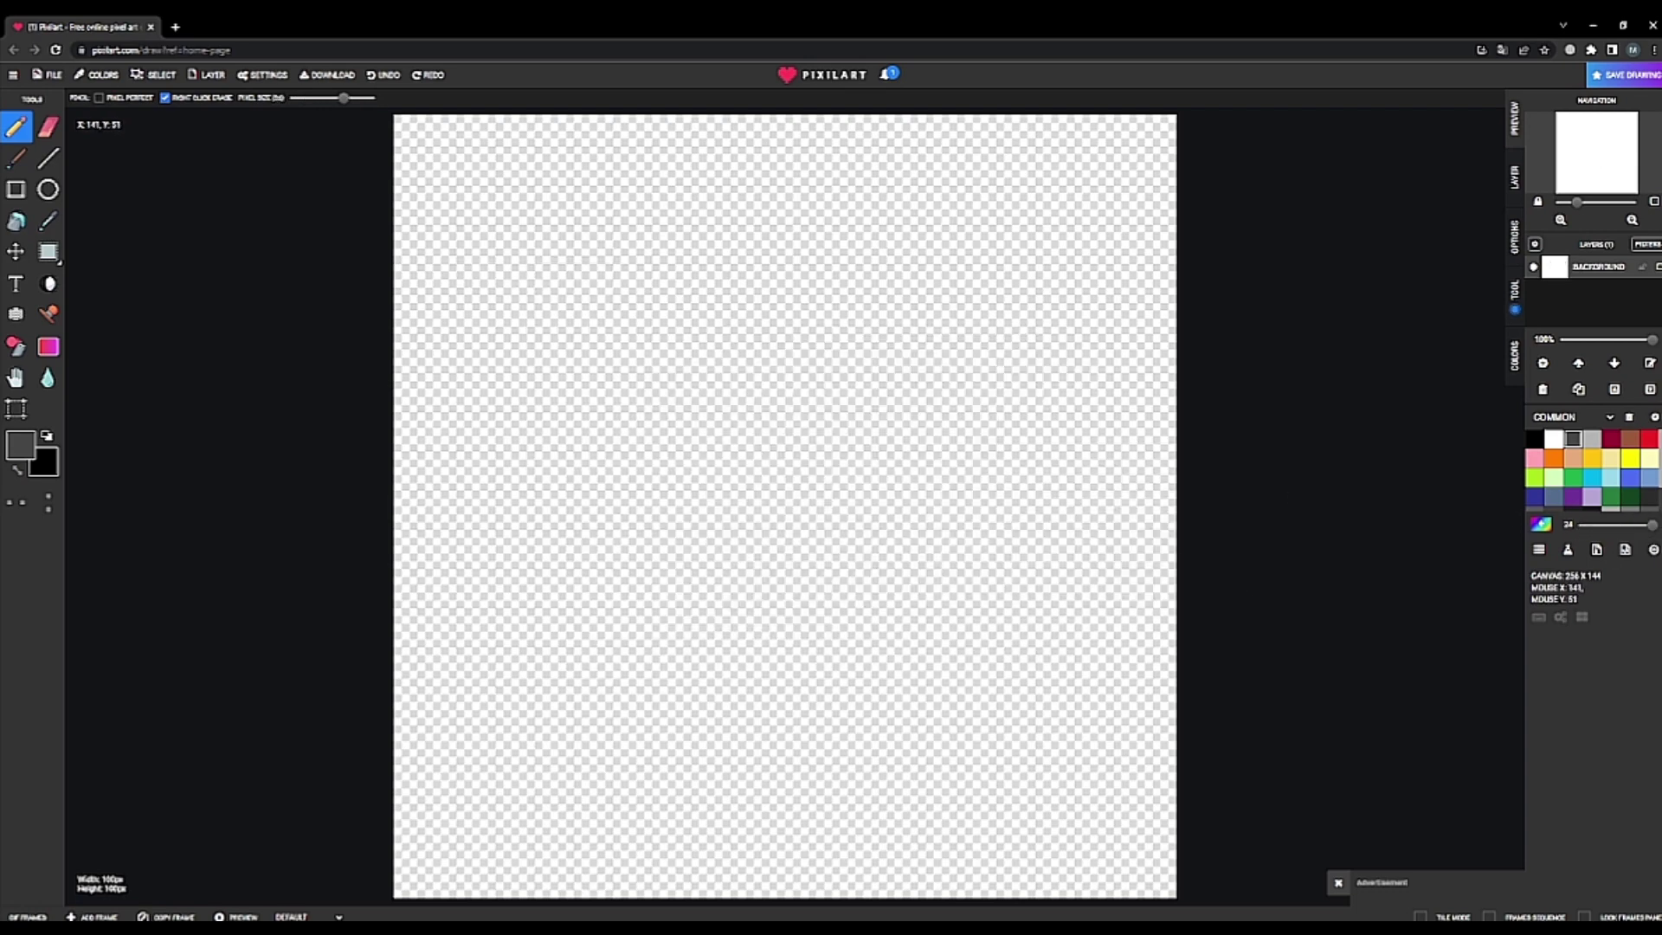
drag(1649, 527, 1488, 550)
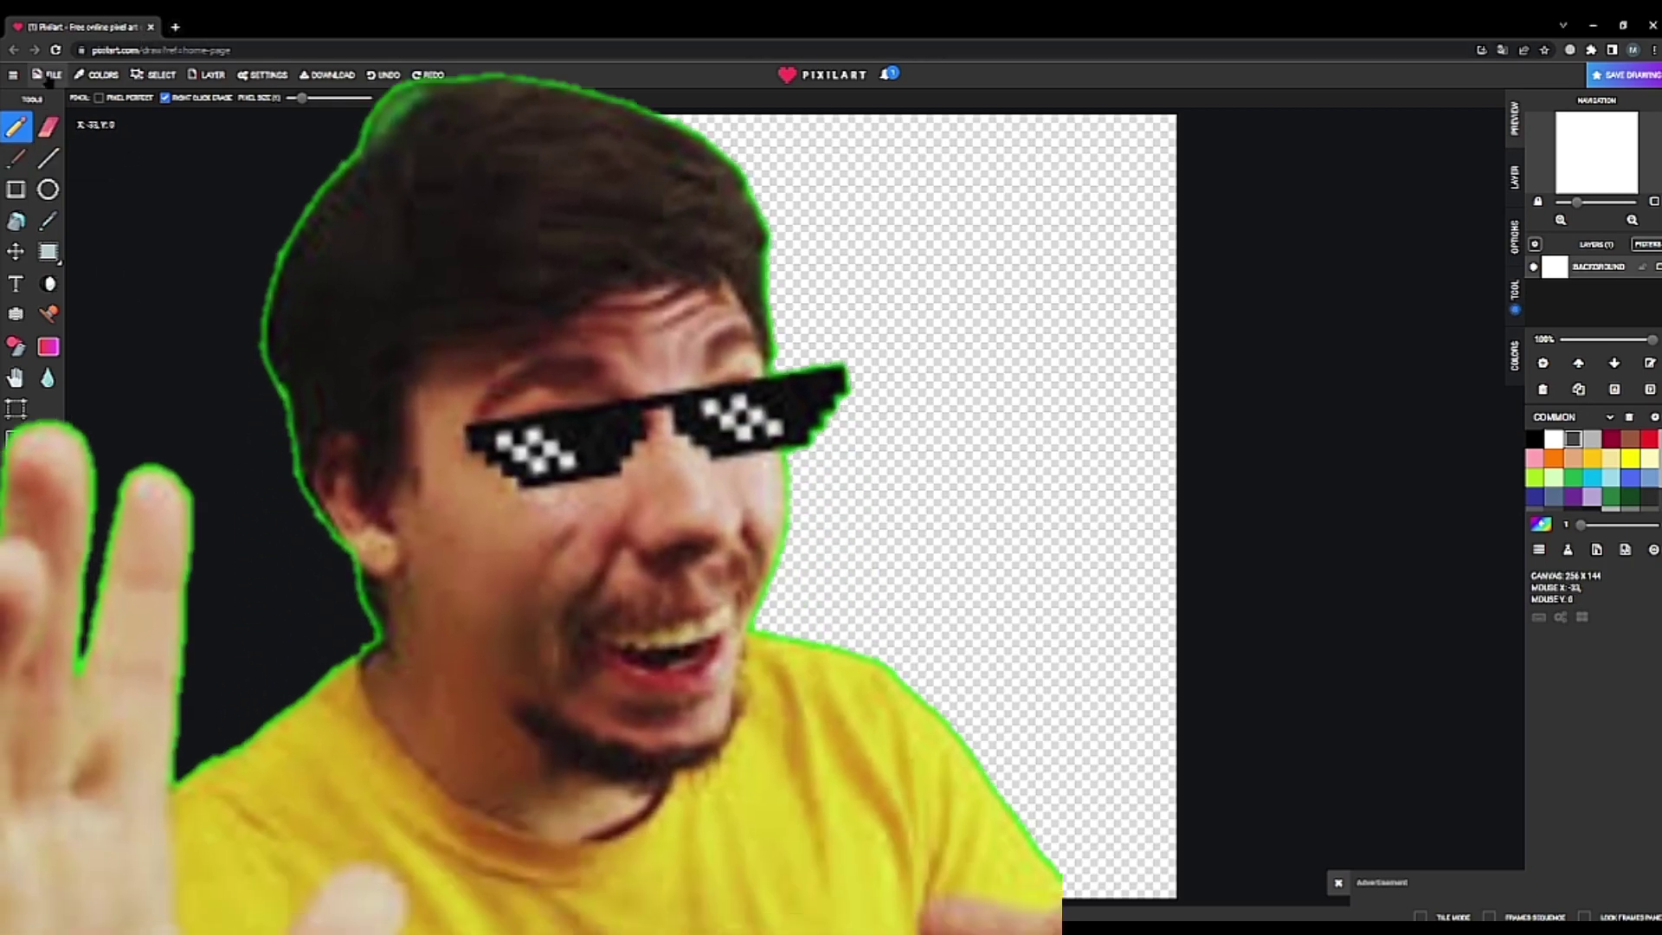
click(26, 78)
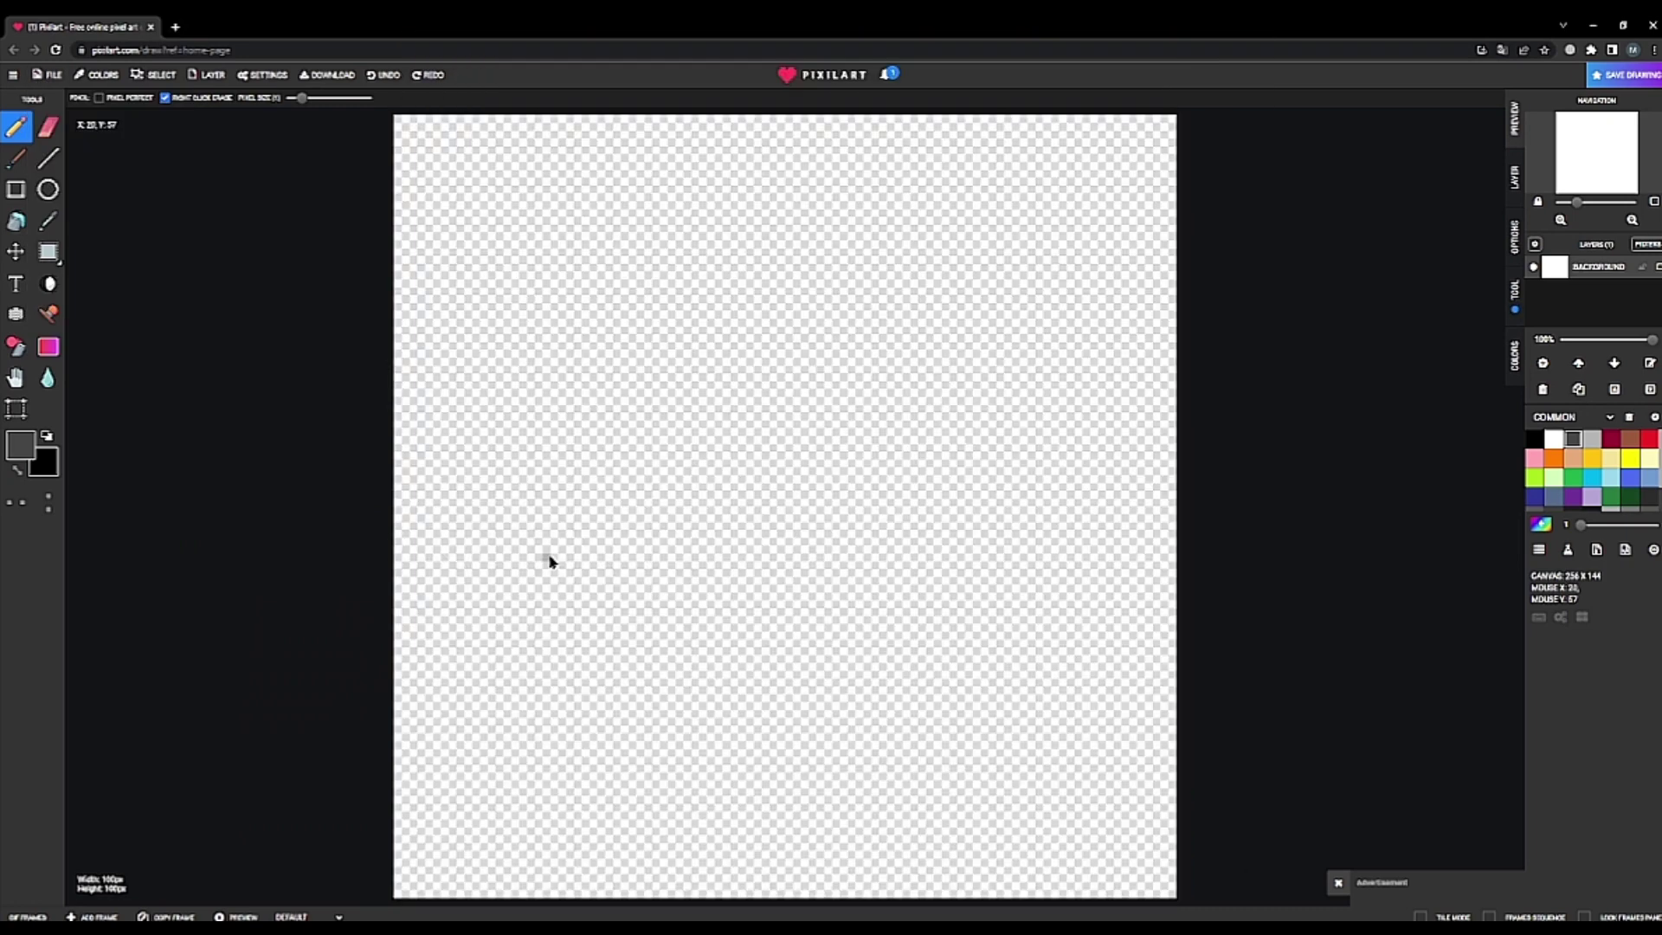
- Switch to the Line tool with black as the drawing colour
click(50, 160)
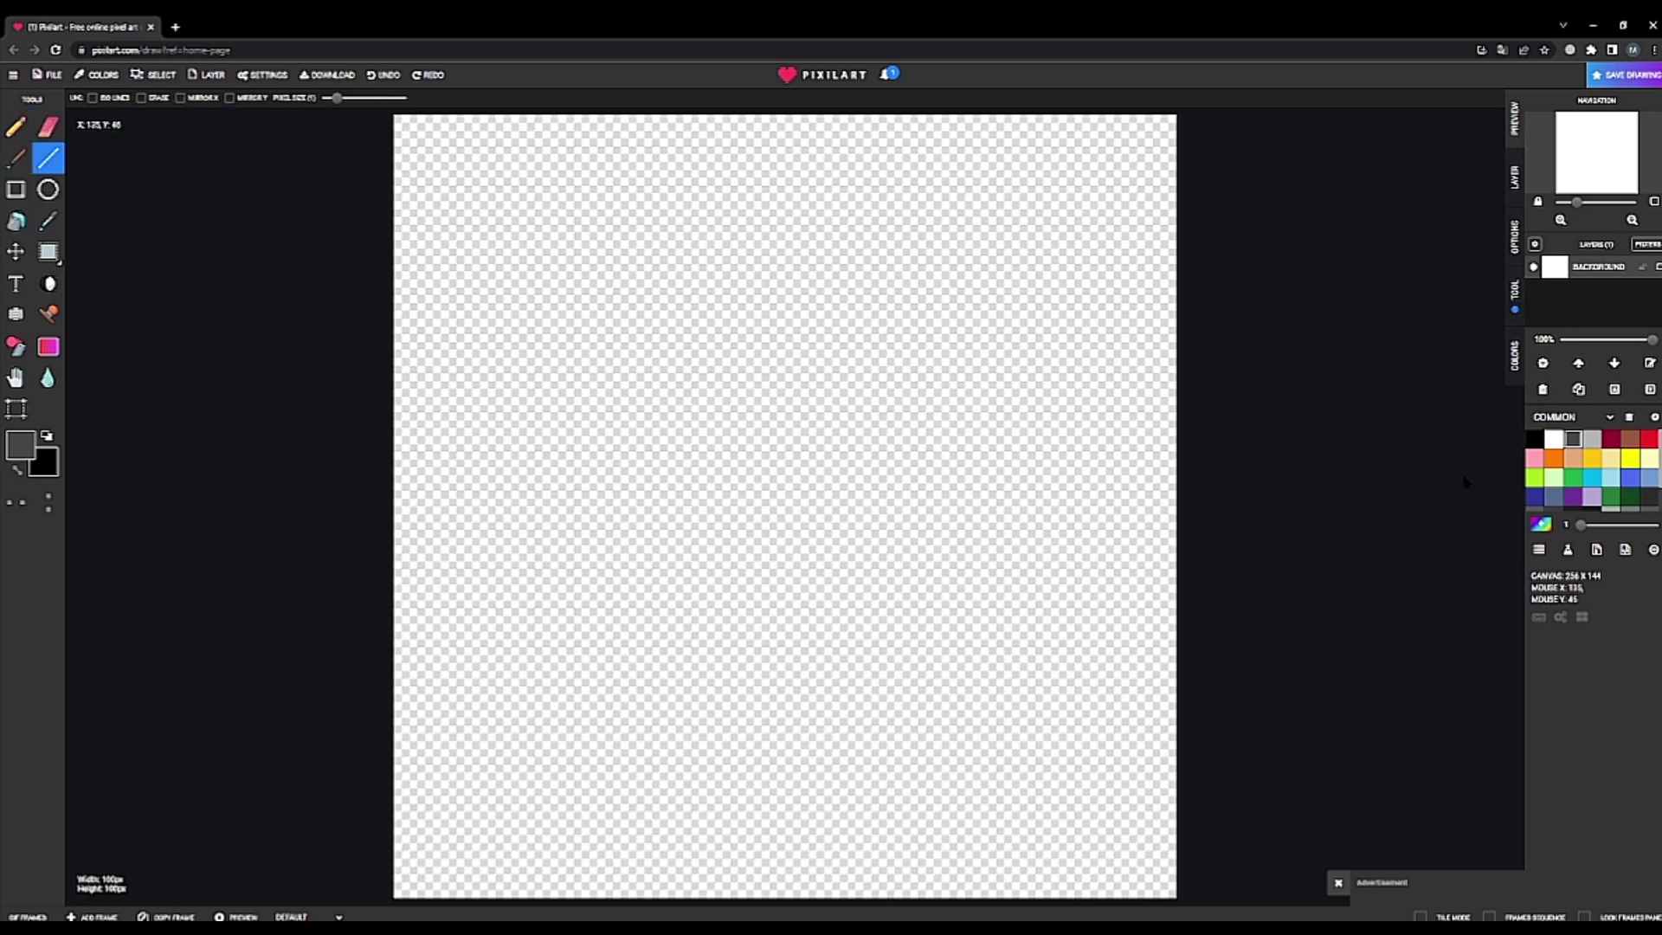
click(1534, 440)
scroll(712, 268, up, 1)
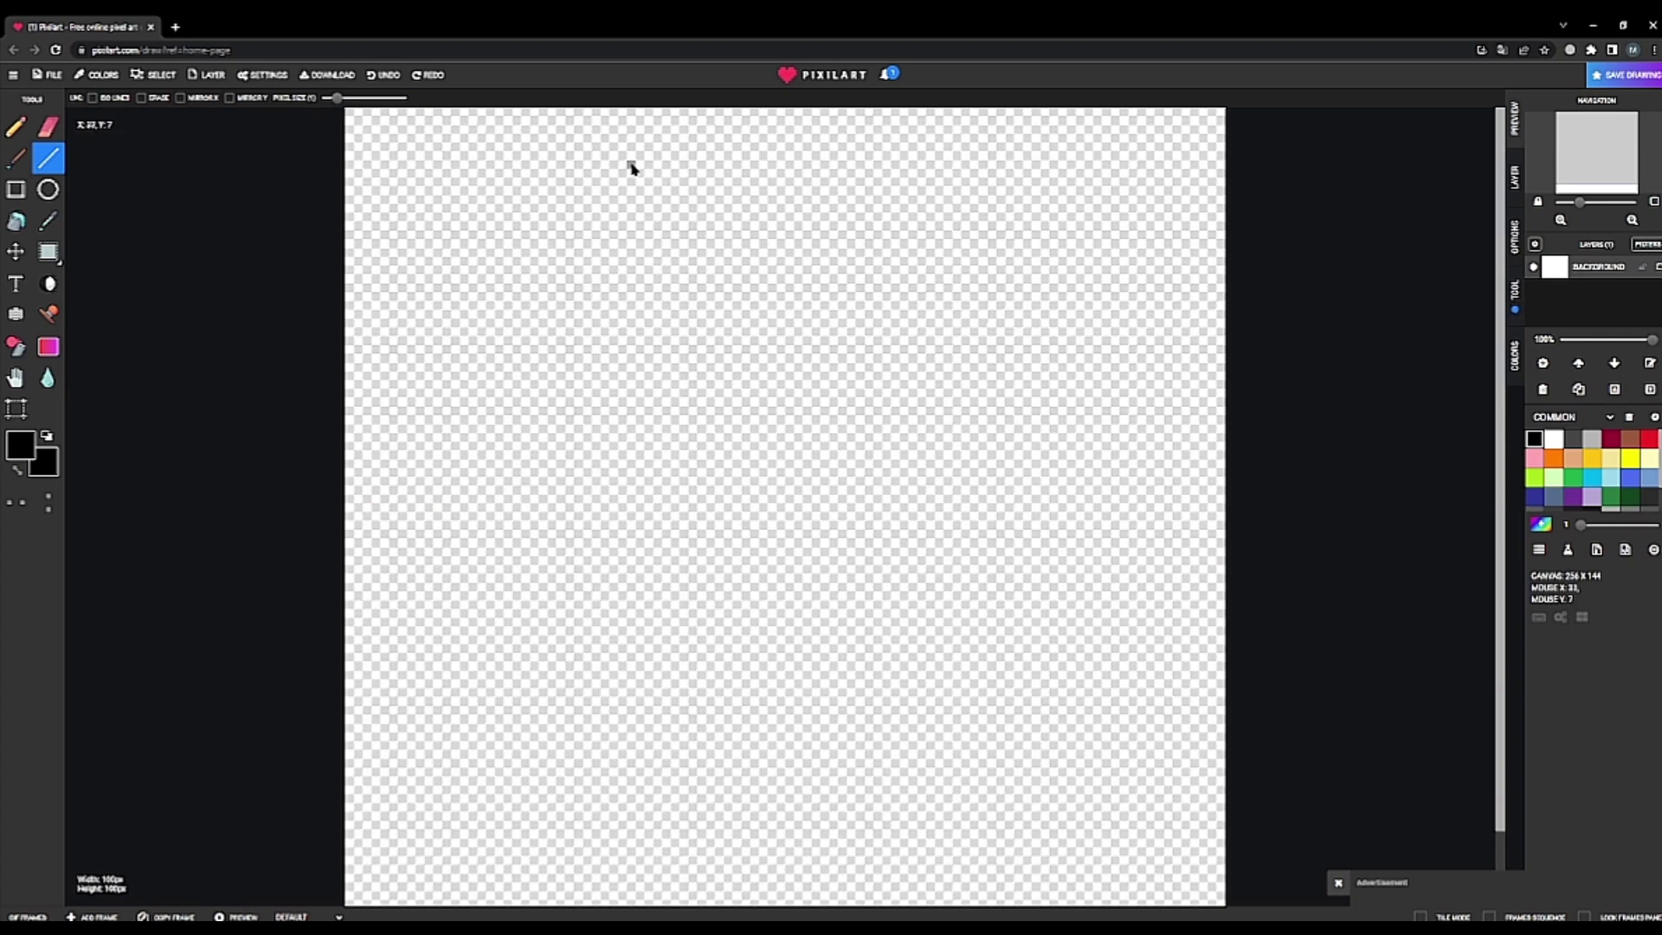
drag(631, 164, 1023, 169)
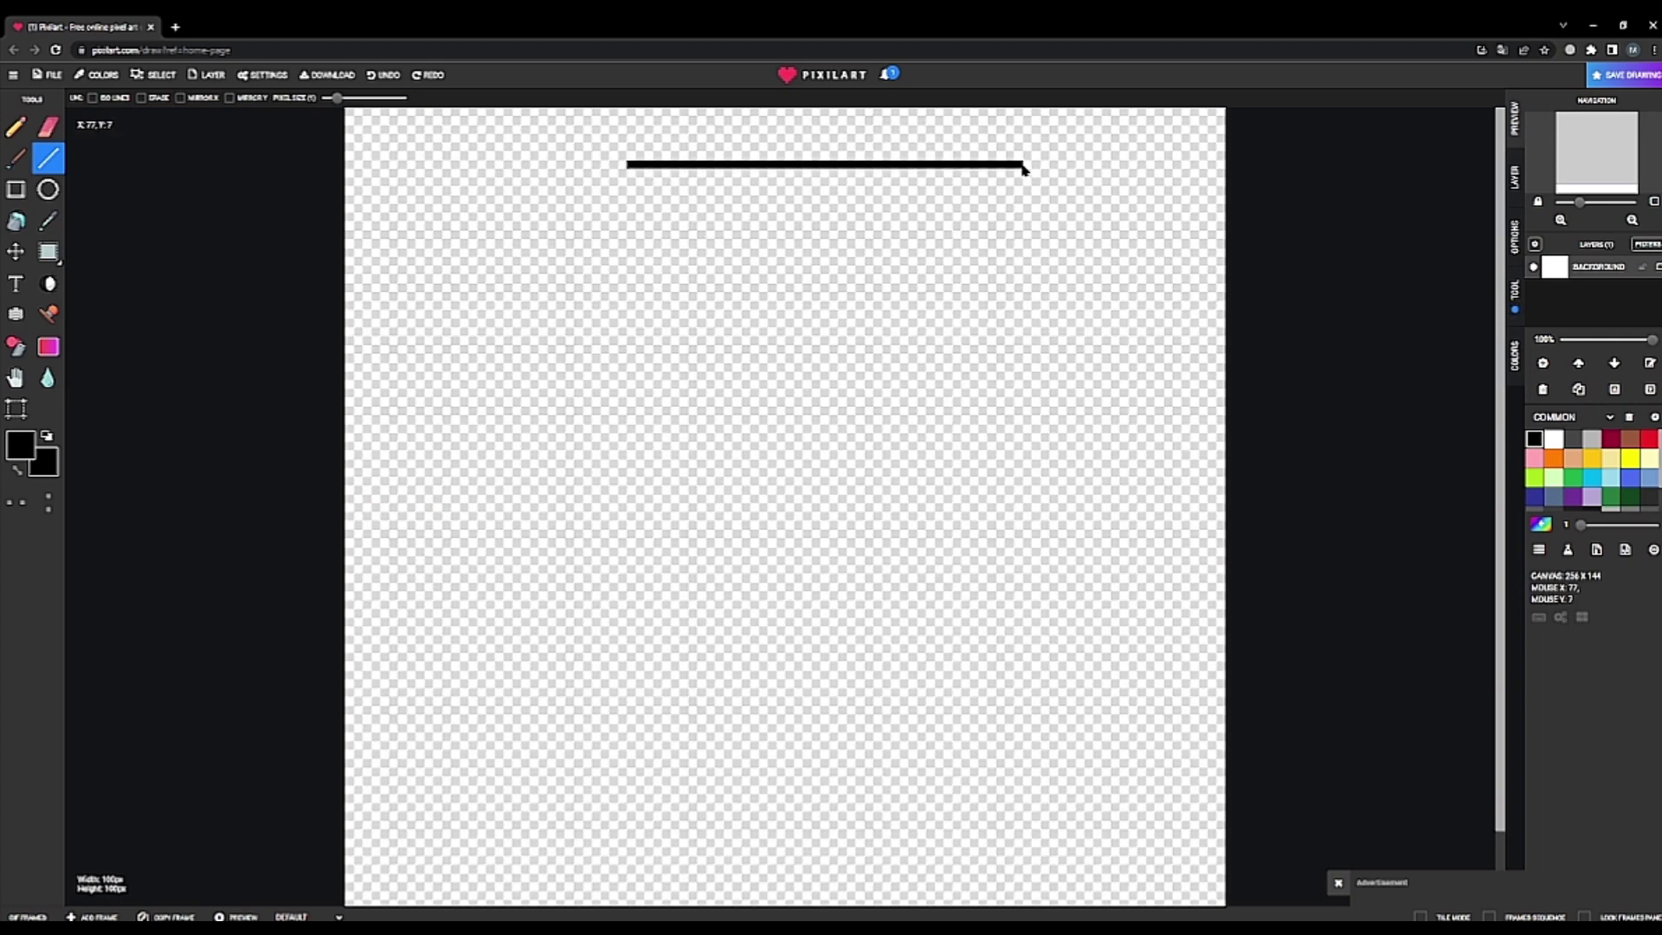
key(ctrl+z)
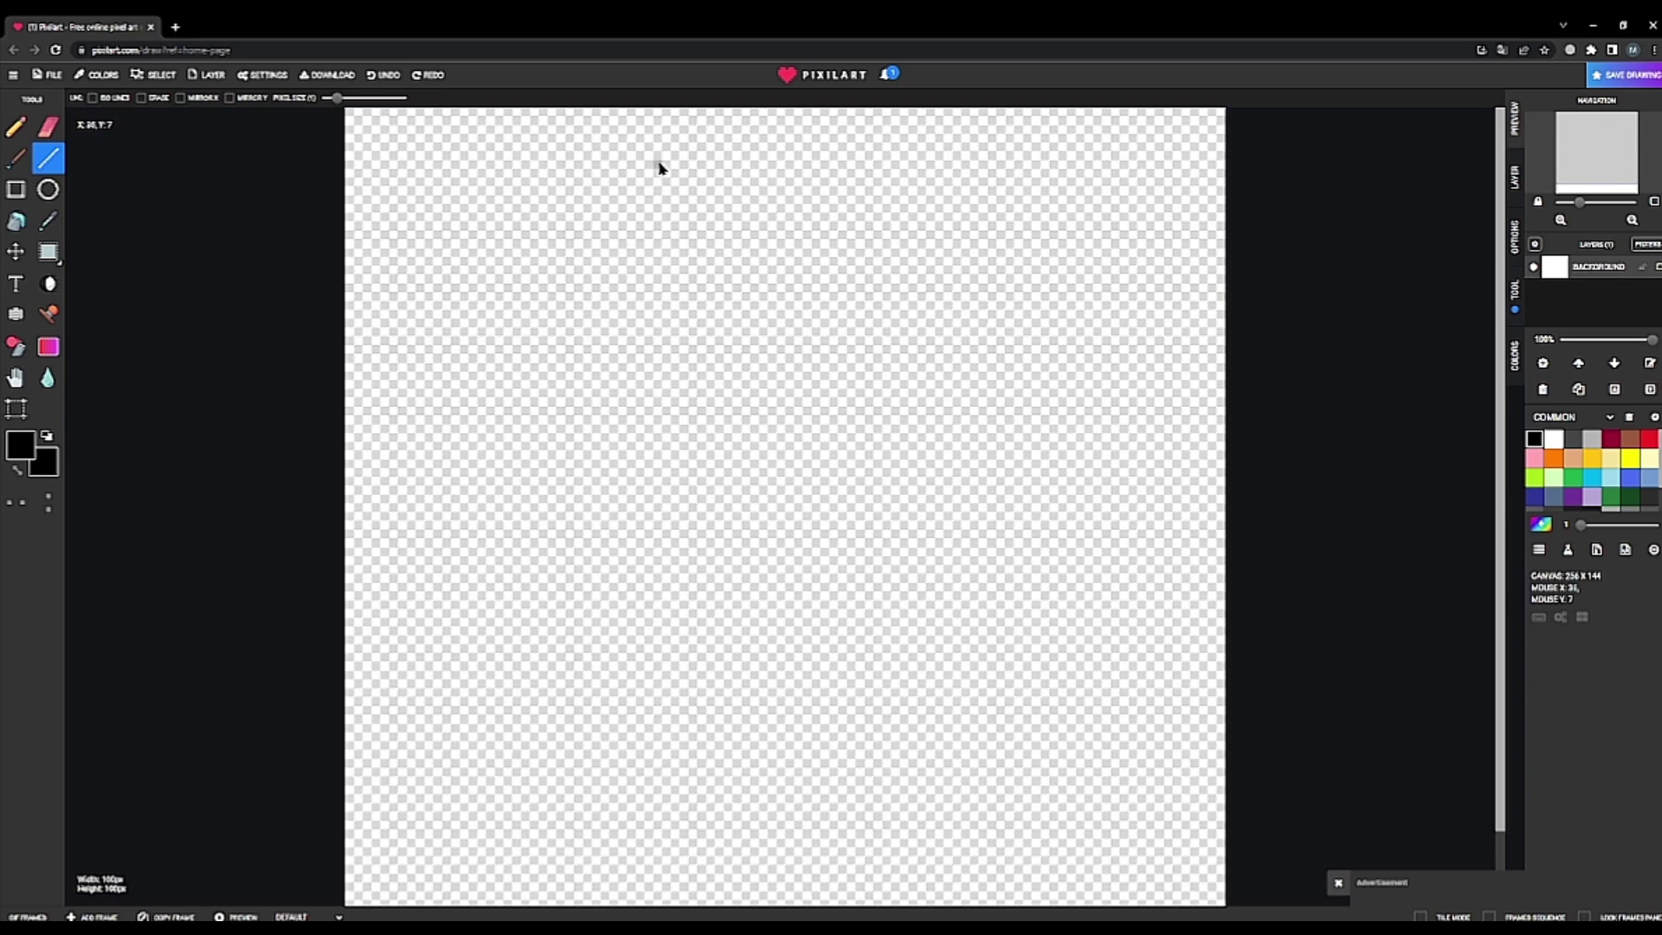
drag(650, 165, 1002, 167)
key(ctrl+z)
- Draw the head as a black rectangular outline with stepped corners, about 33 by 26 pixels, near the canvas's upper edge
drag(694, 169, 952, 167)
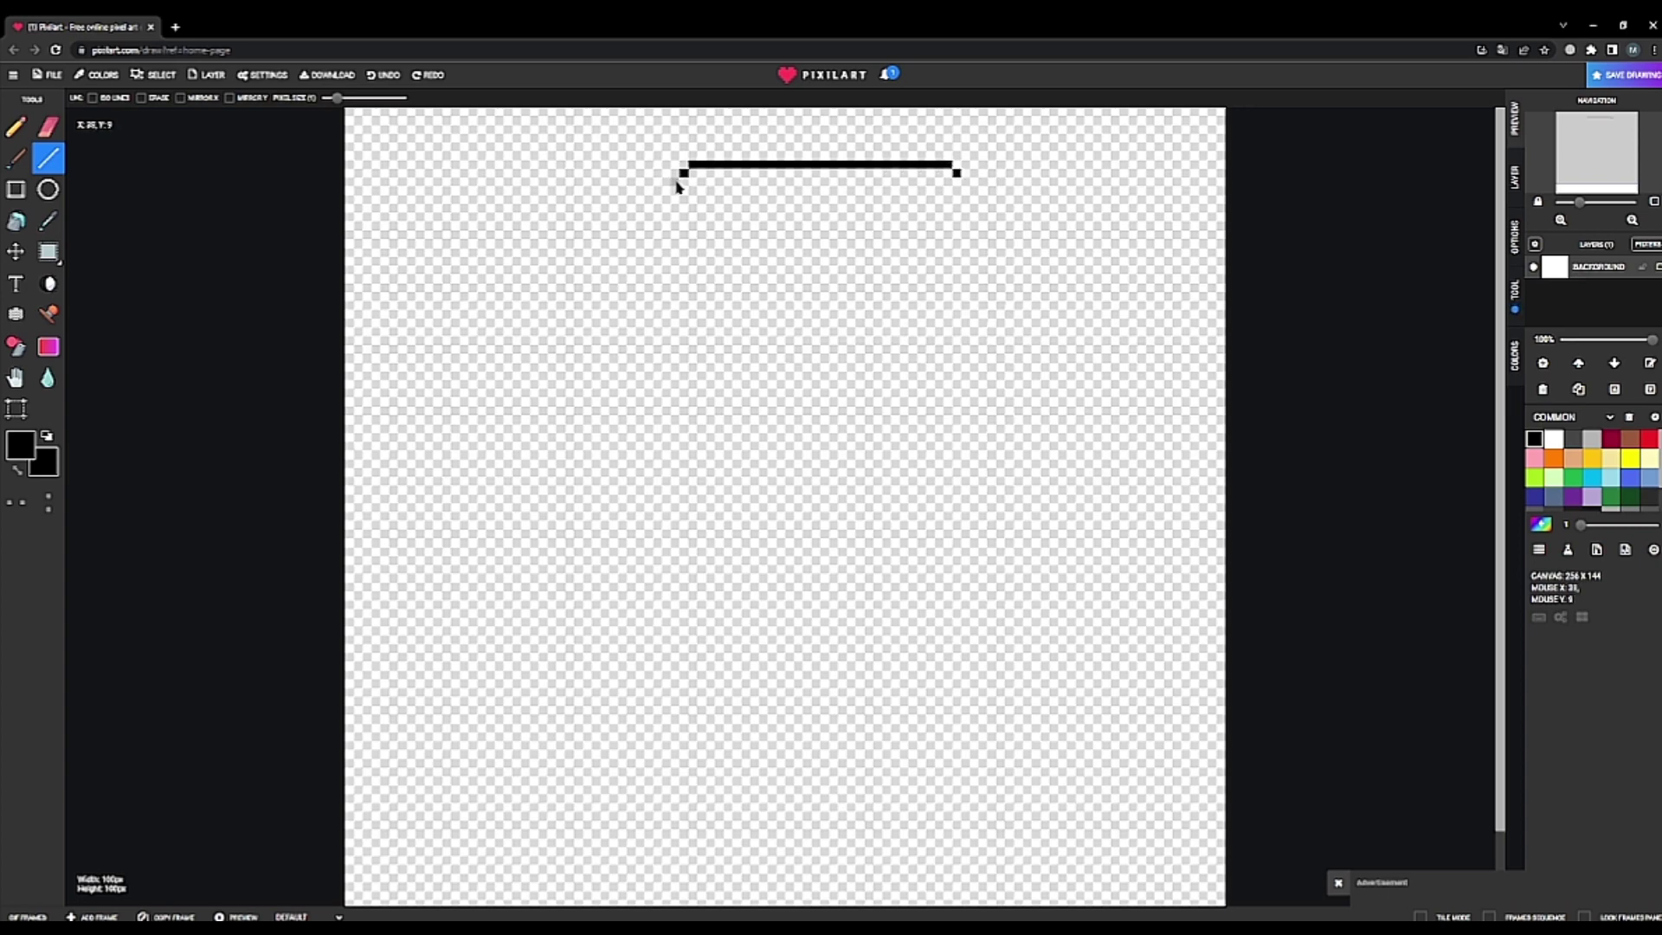
drag(679, 180, 680, 374)
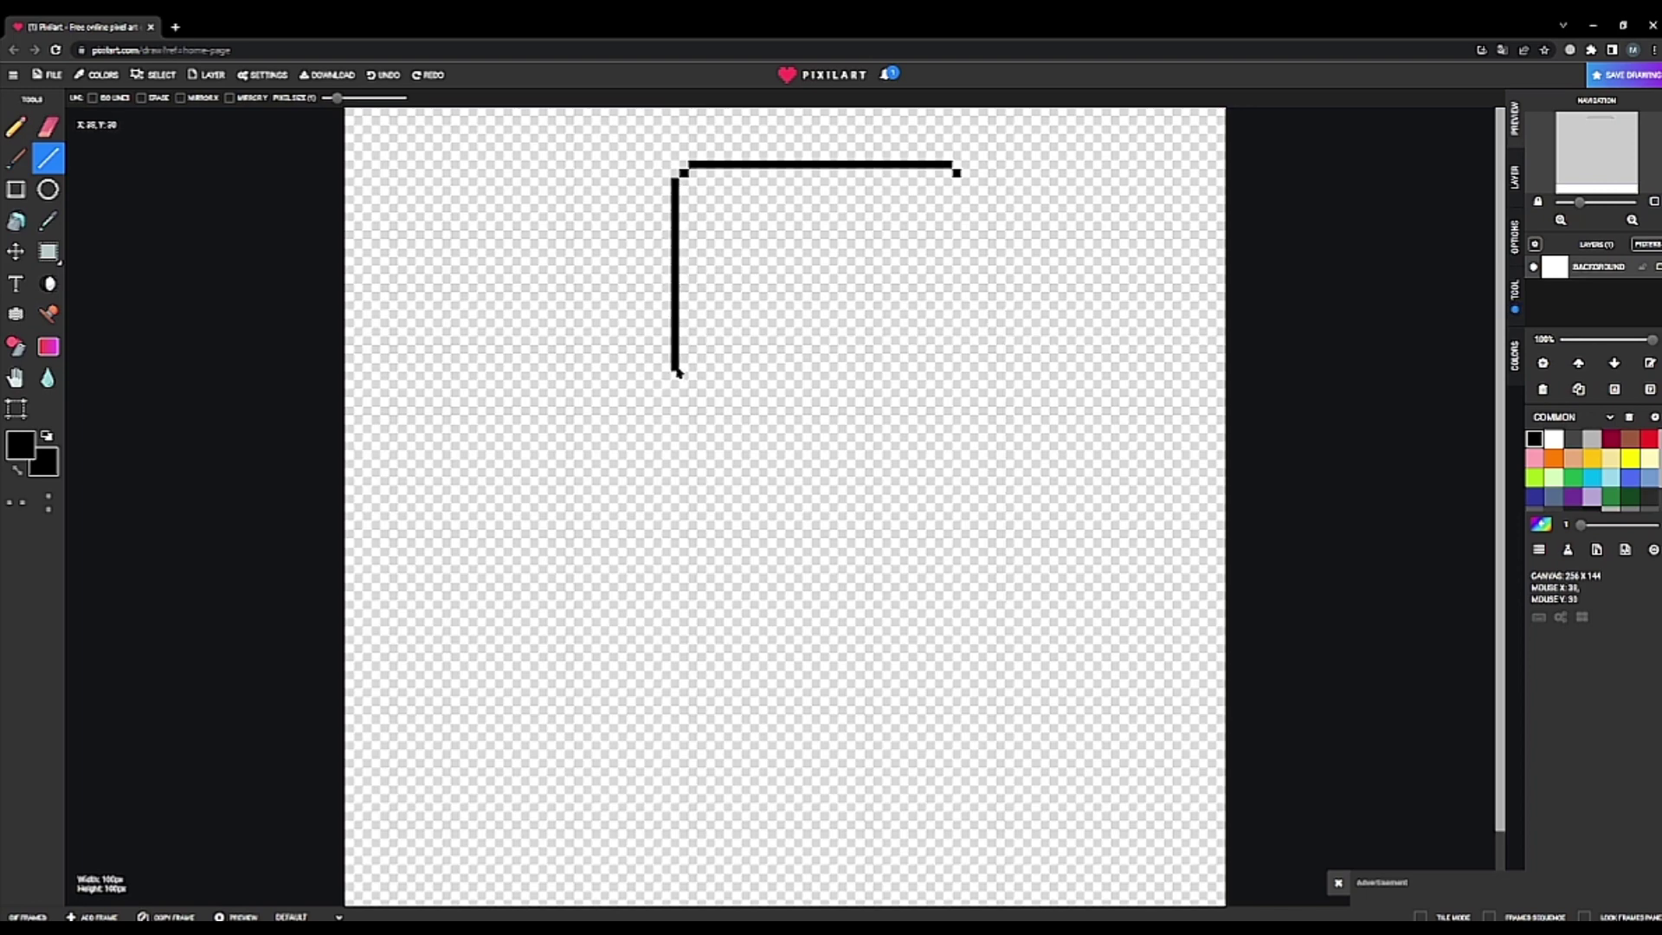
drag(966, 179, 969, 372)
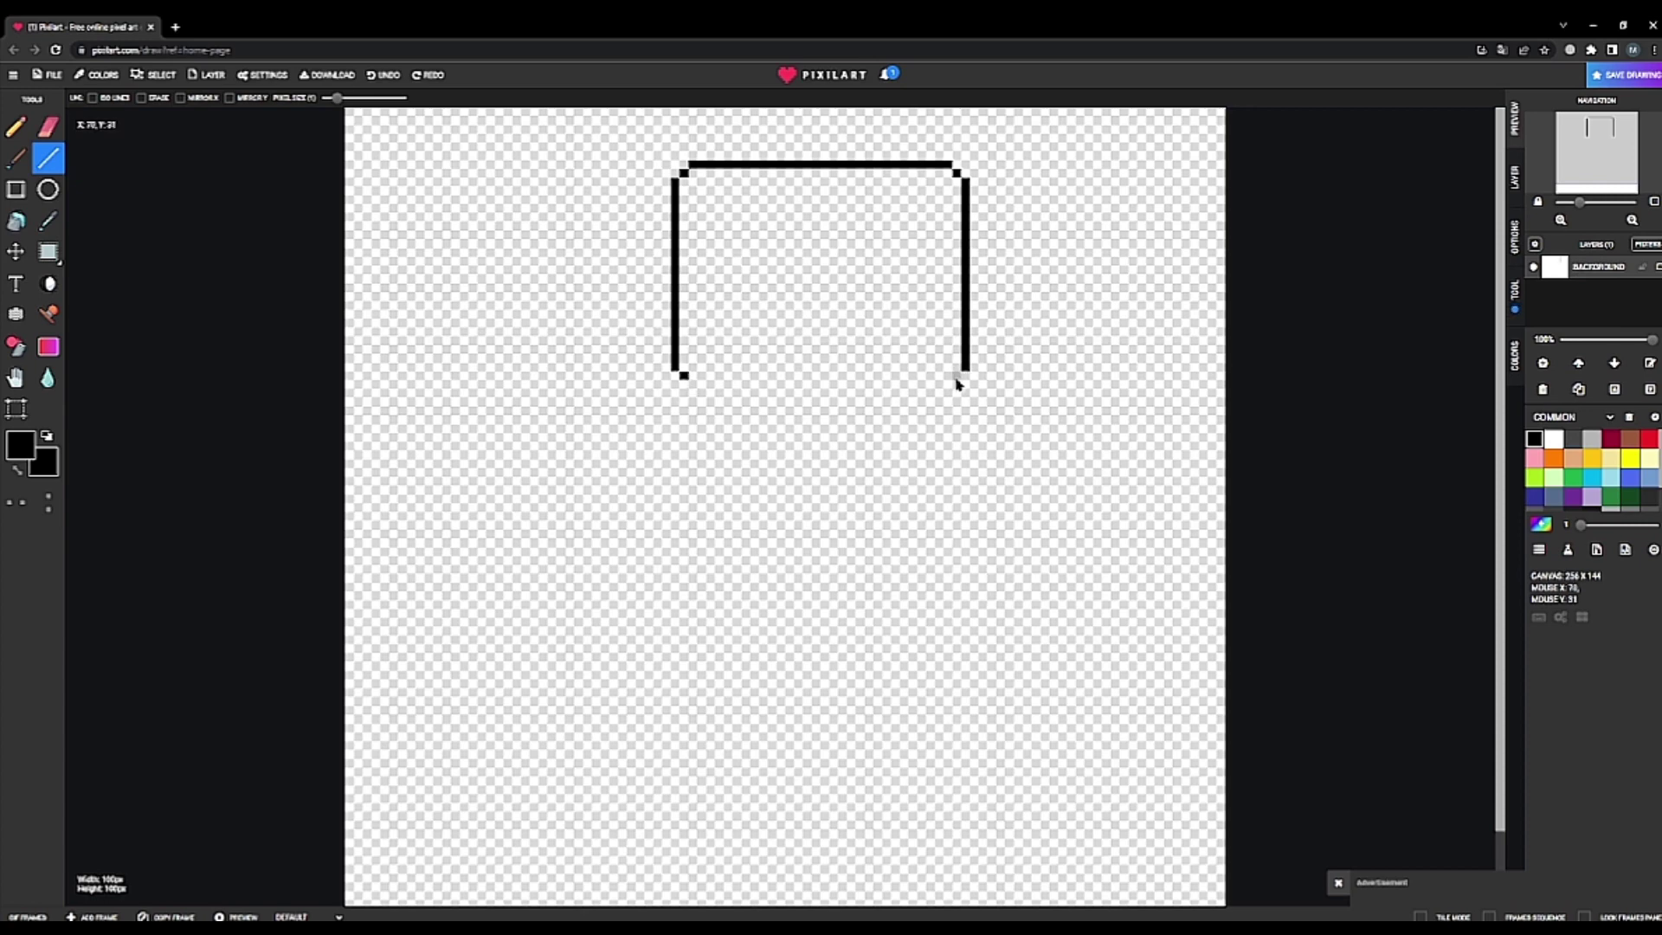
drag(690, 383, 952, 384)
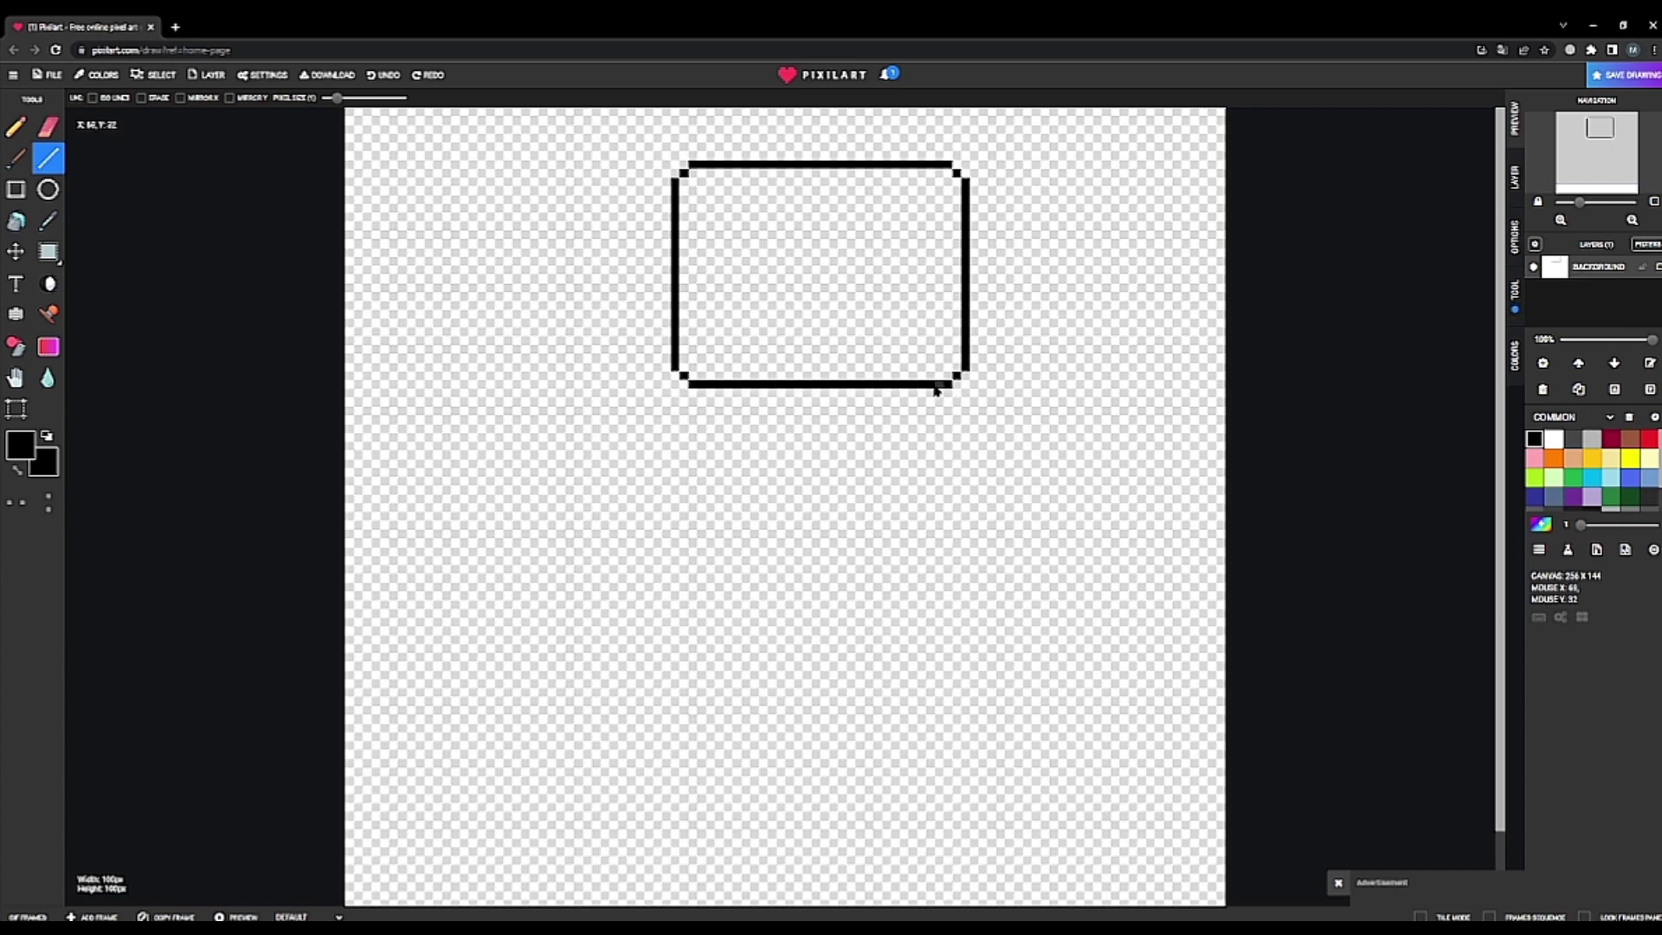
- Draw the body below the head as a narrower black outline with stepped lower corners, about 26 pixels wide and 37 tall
scroll(793, 558, down, 1)
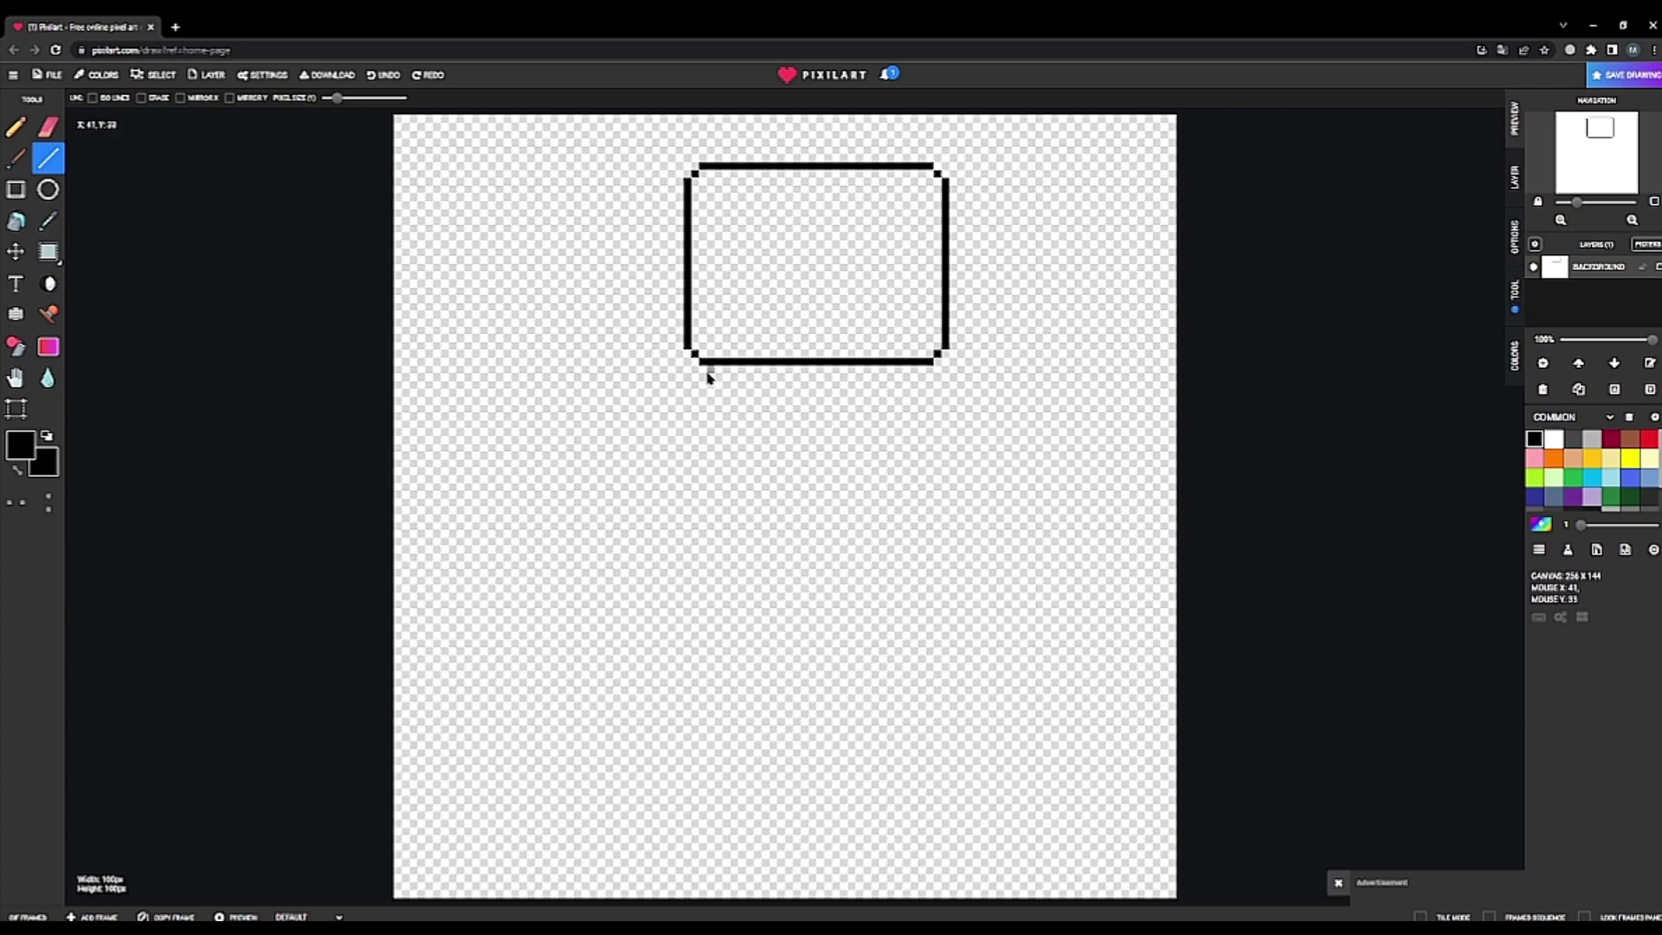
drag(719, 374, 719, 646)
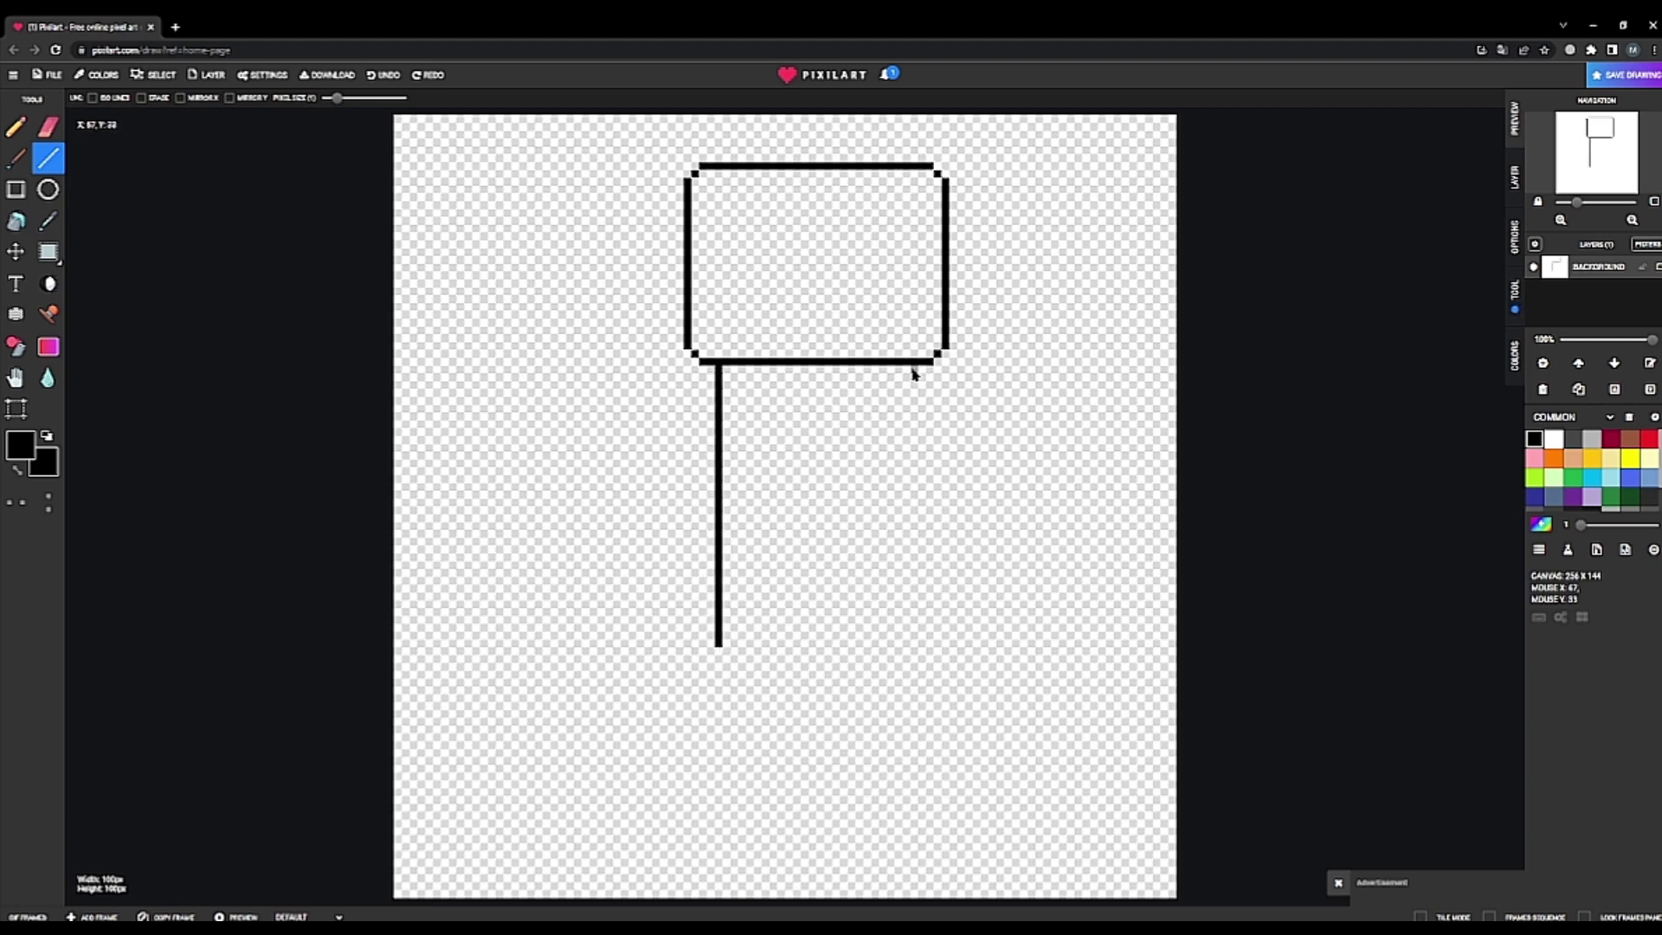
drag(914, 372, 914, 638)
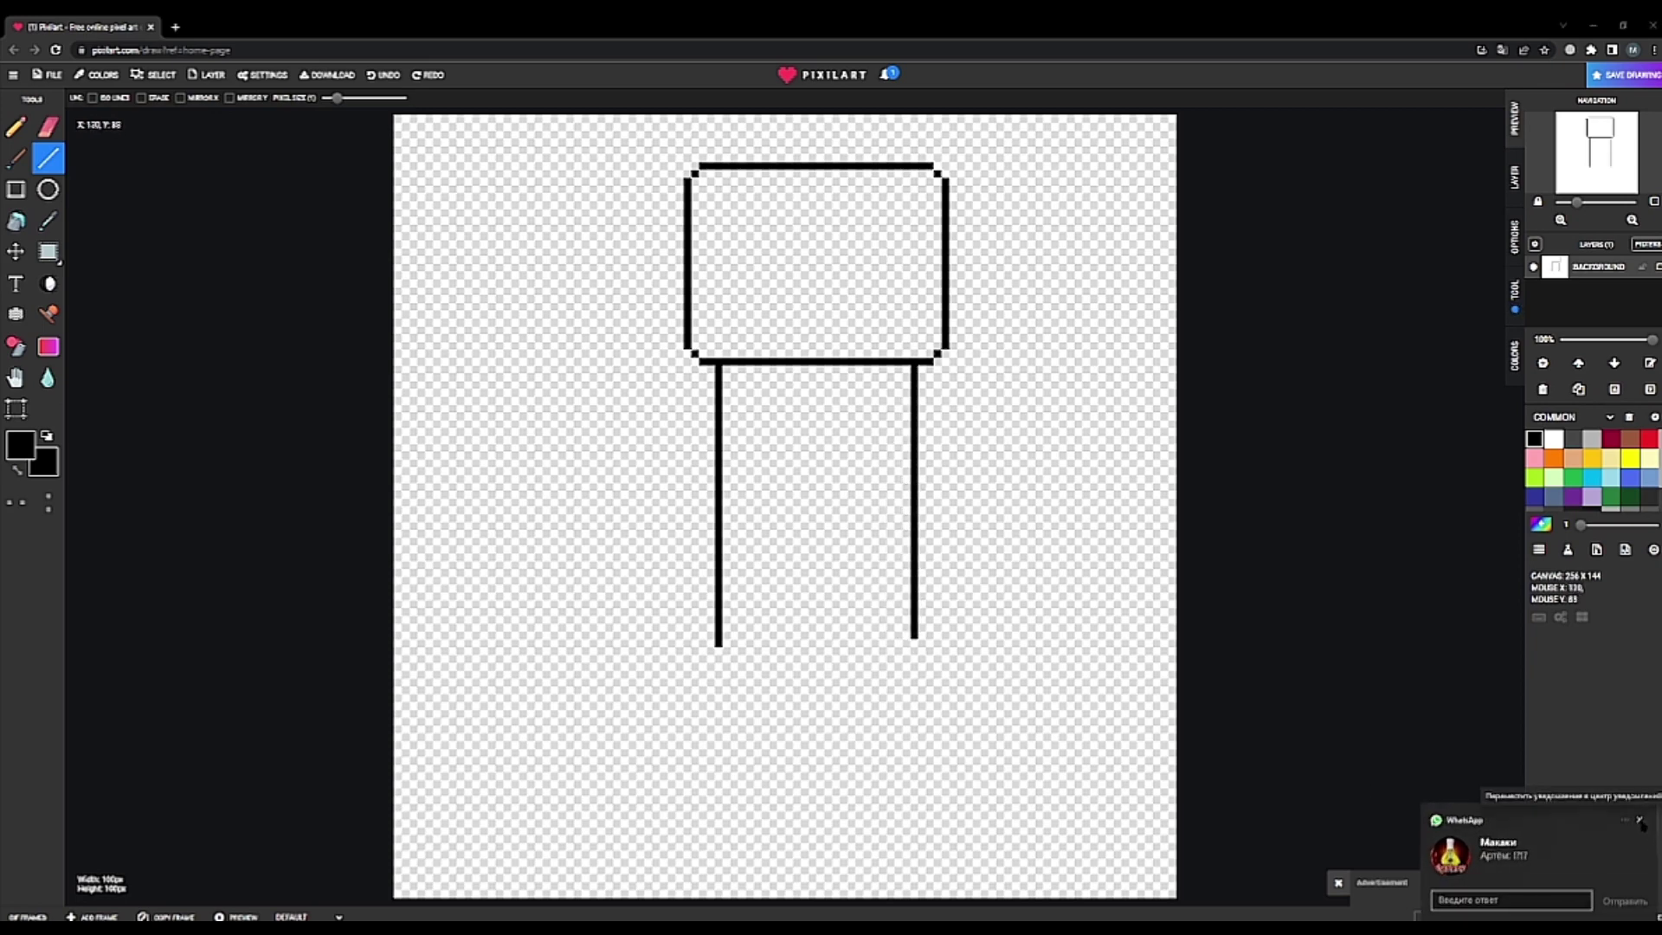
click(1640, 820)
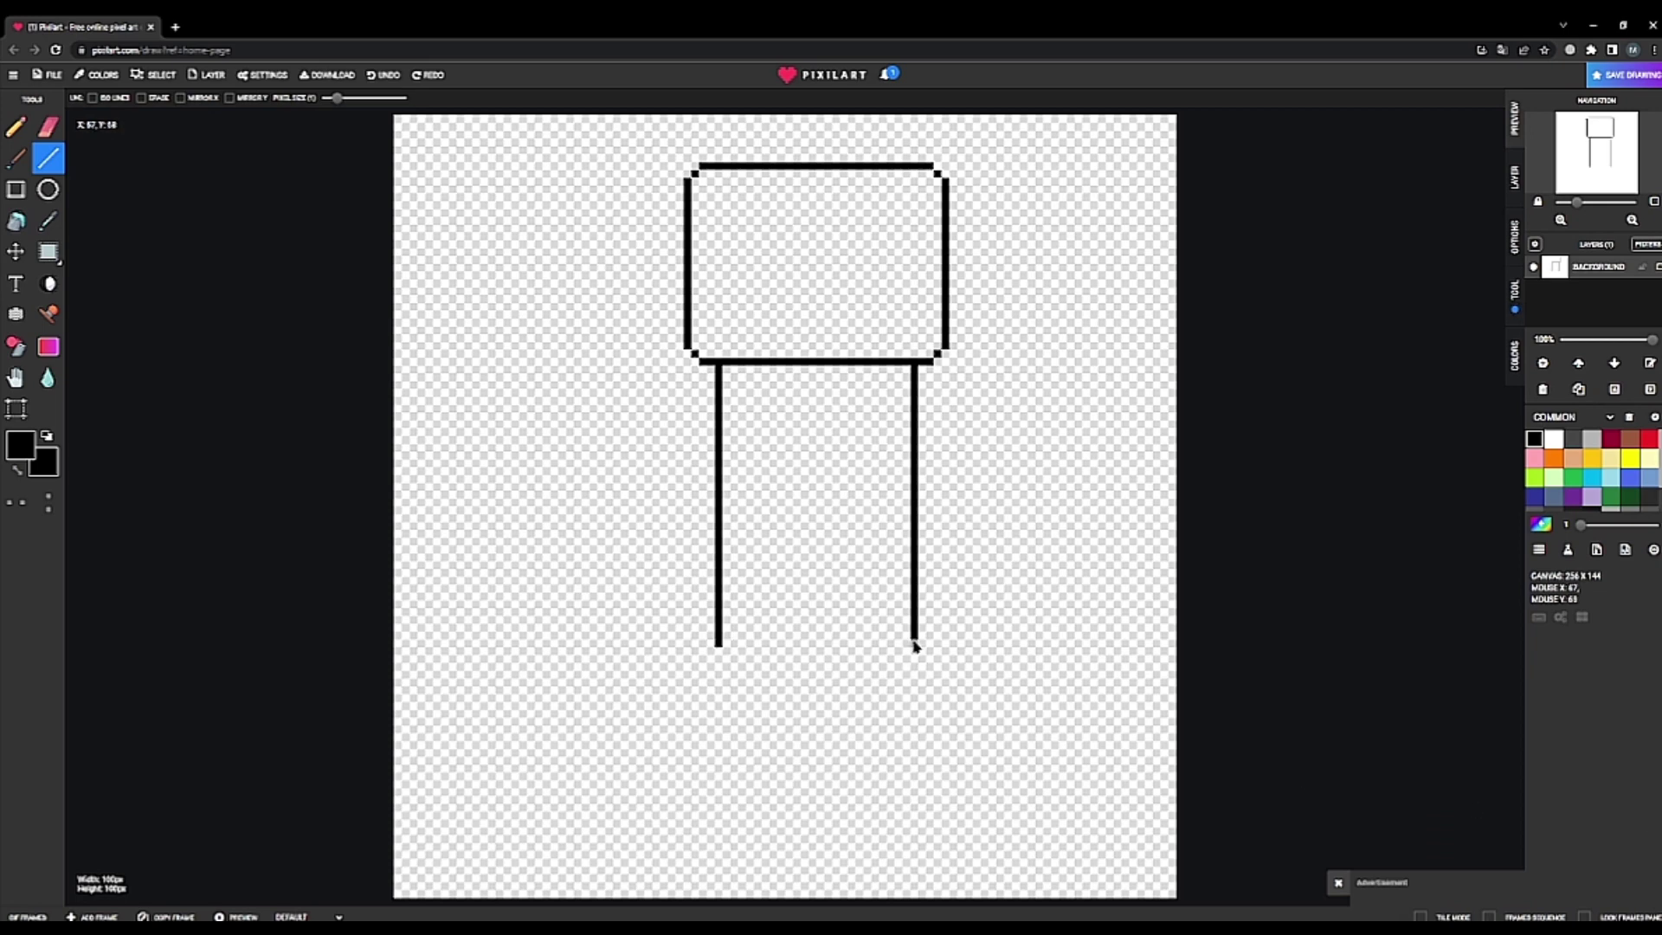
click(907, 707)
click(969, 690)
drag(909, 595, 802, 679)
key(Escape)
click(727, 651)
drag(734, 664, 896, 663)
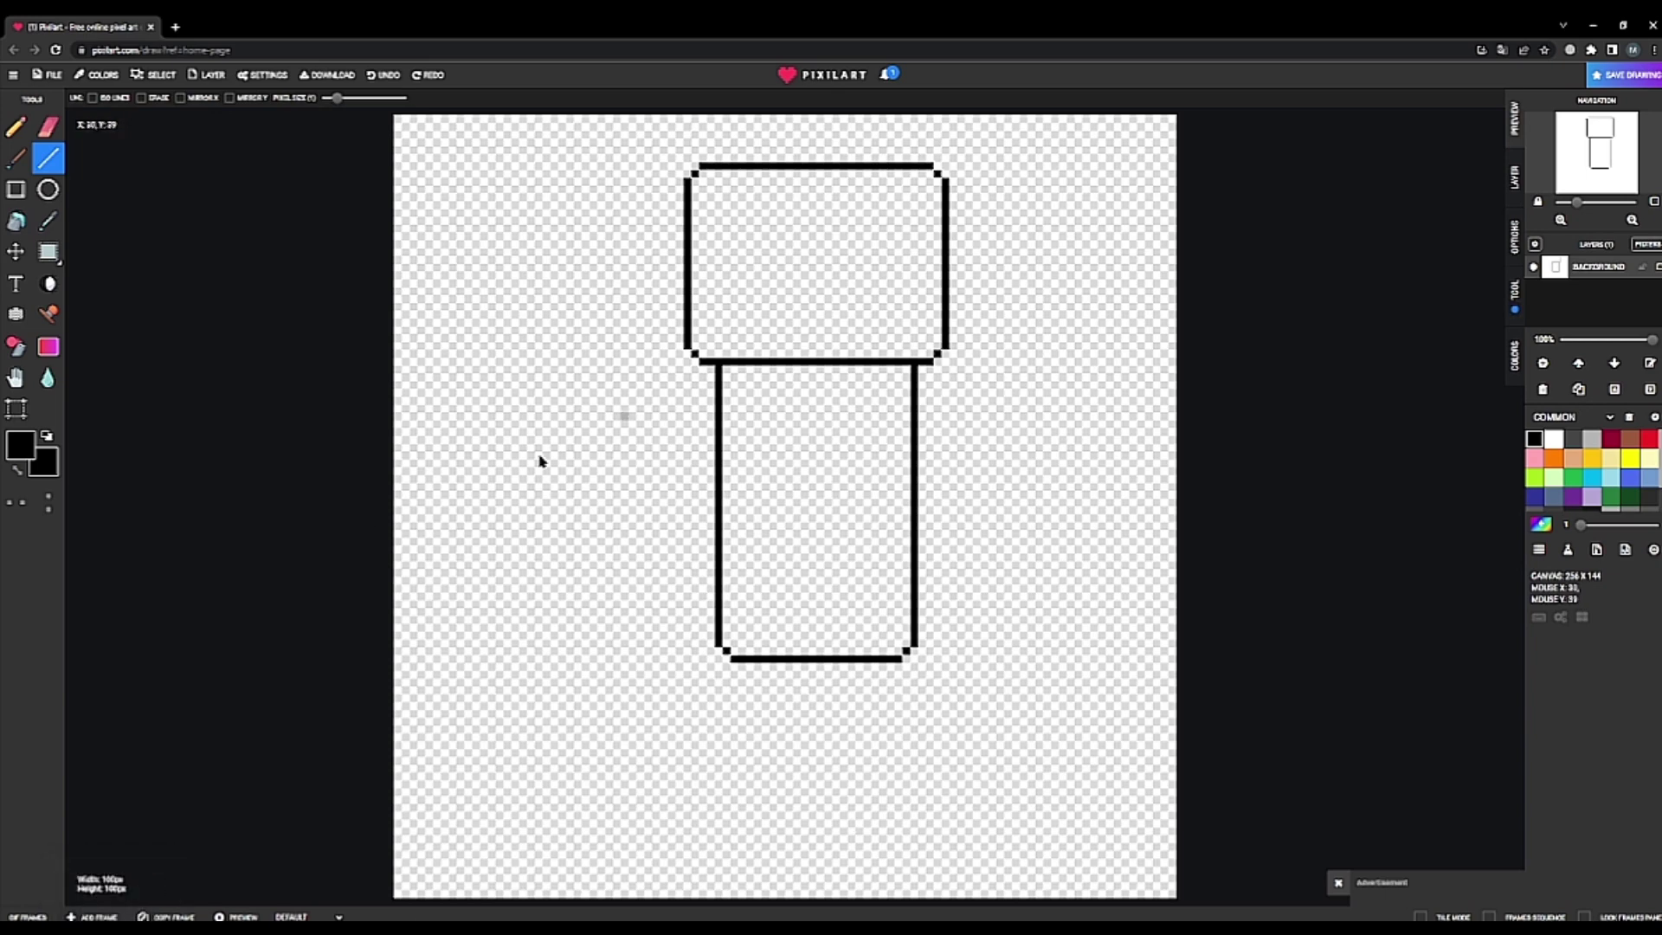
- Draw an L-shaped black line for each hand beside the body's lower corners, about 9 pixels tall, with the short bases pointing outward
scroll(558, 623, up, 2)
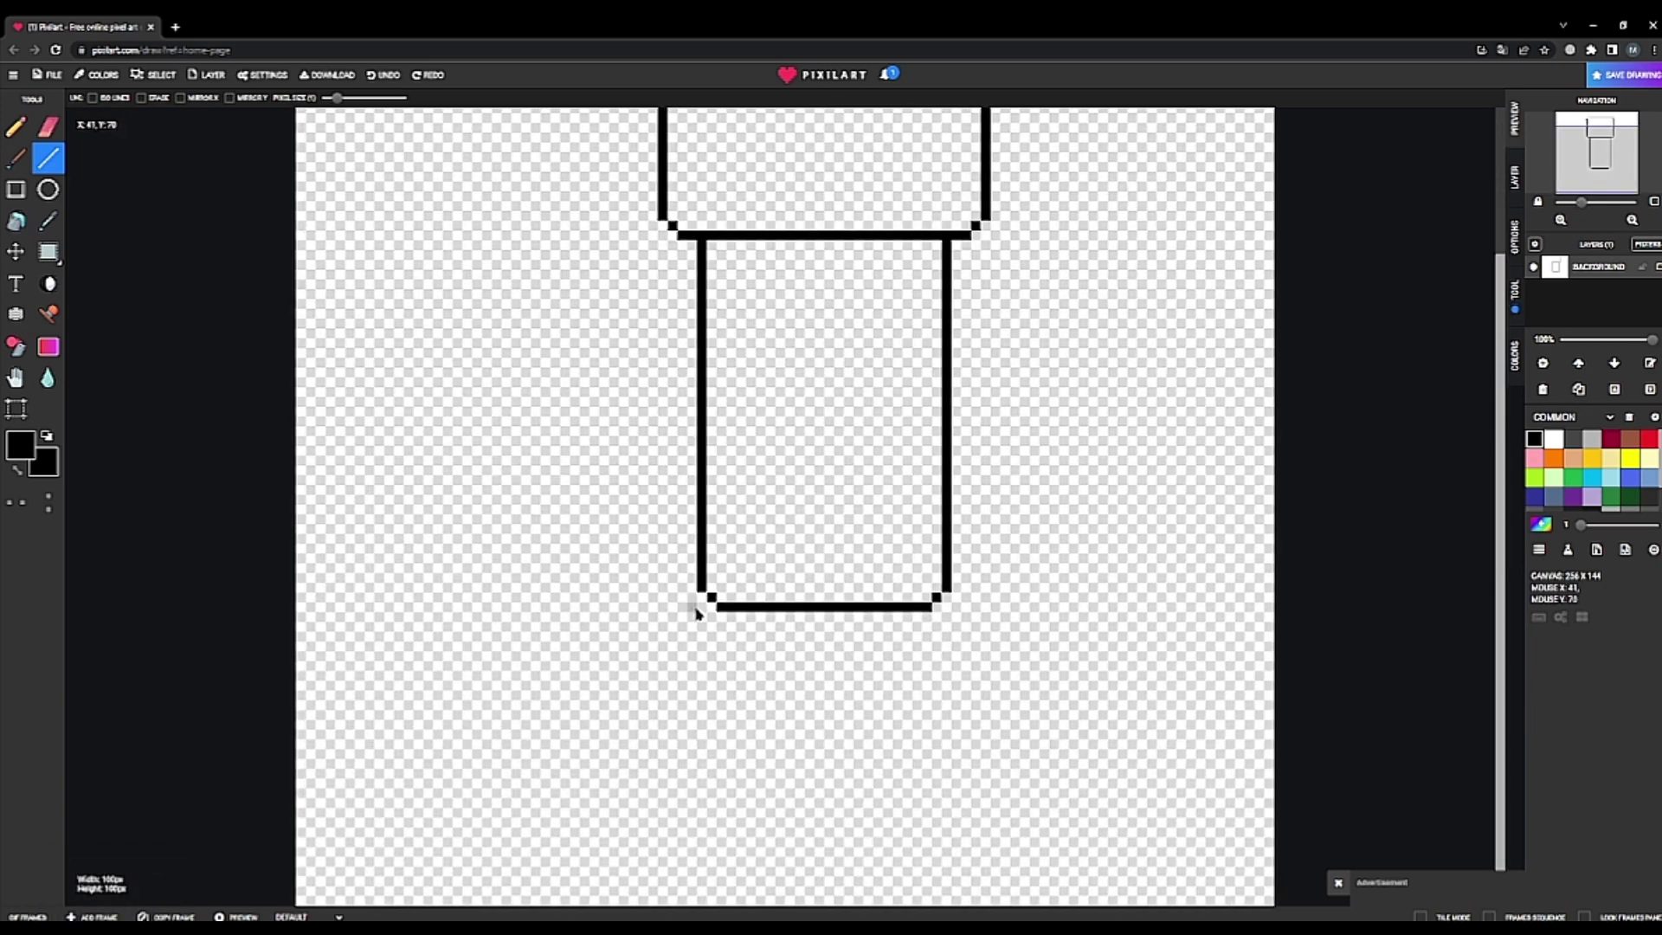
drag(690, 599, 693, 704)
drag(957, 598, 956, 681)
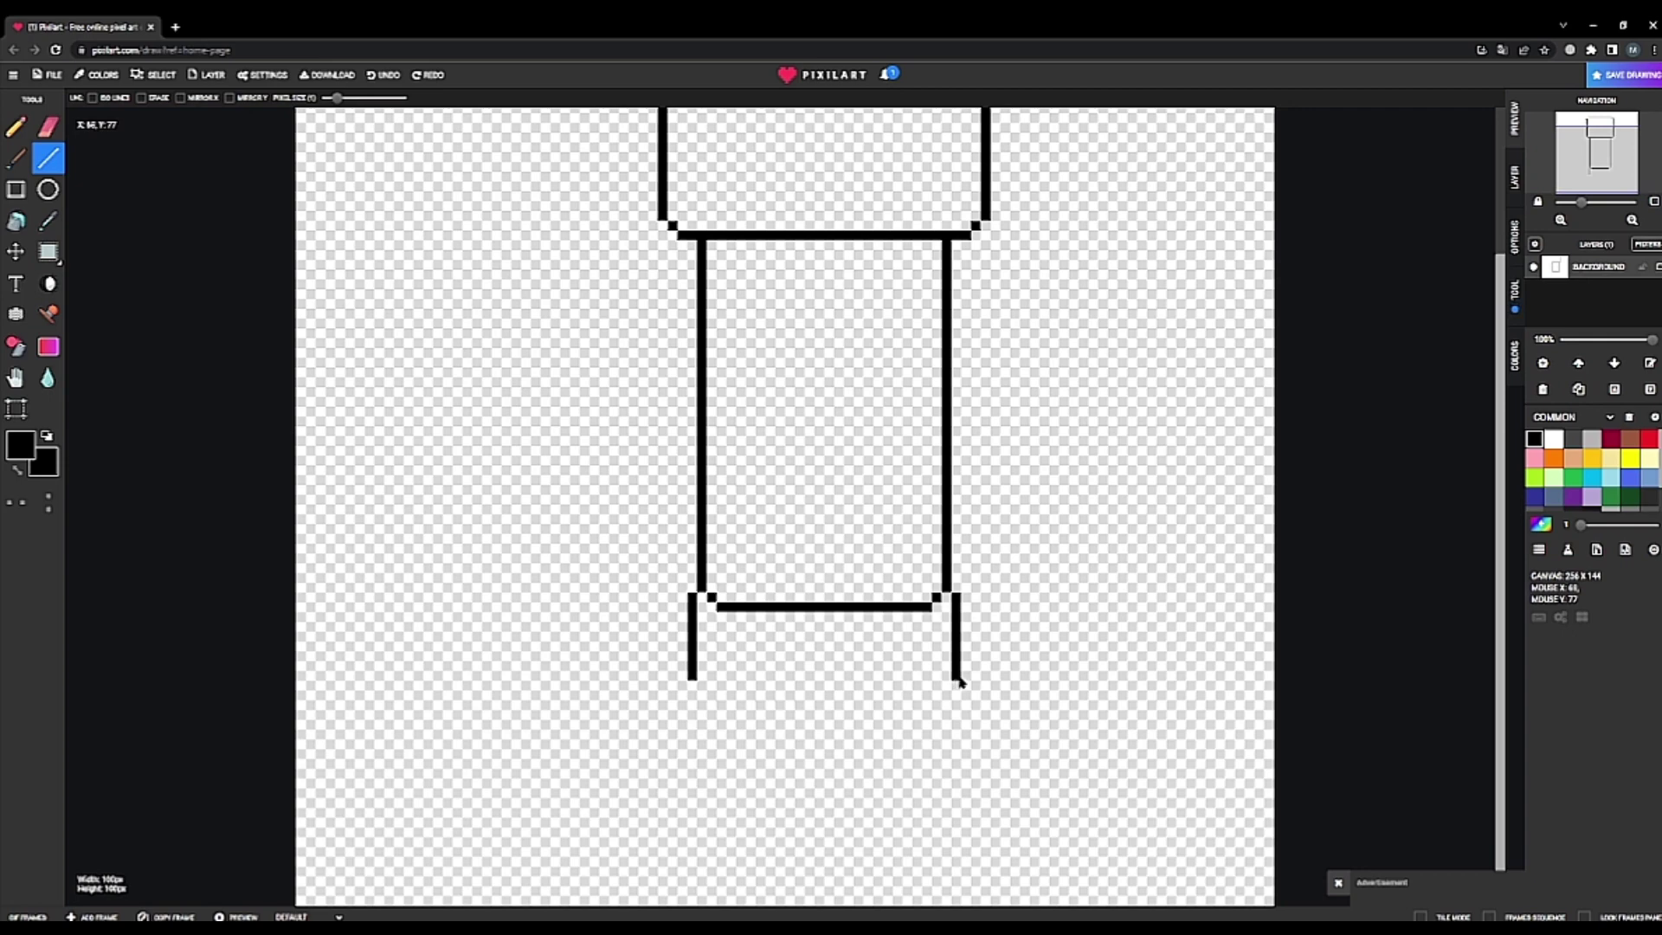
drag(965, 680, 1010, 676)
drag(694, 676, 653, 680)
- Draw the left arm's stepped outer edge from the hand up to the head, then try one for the right arm and undo it
scroll(653, 666, down, 1)
drag(667, 693, 696, 317)
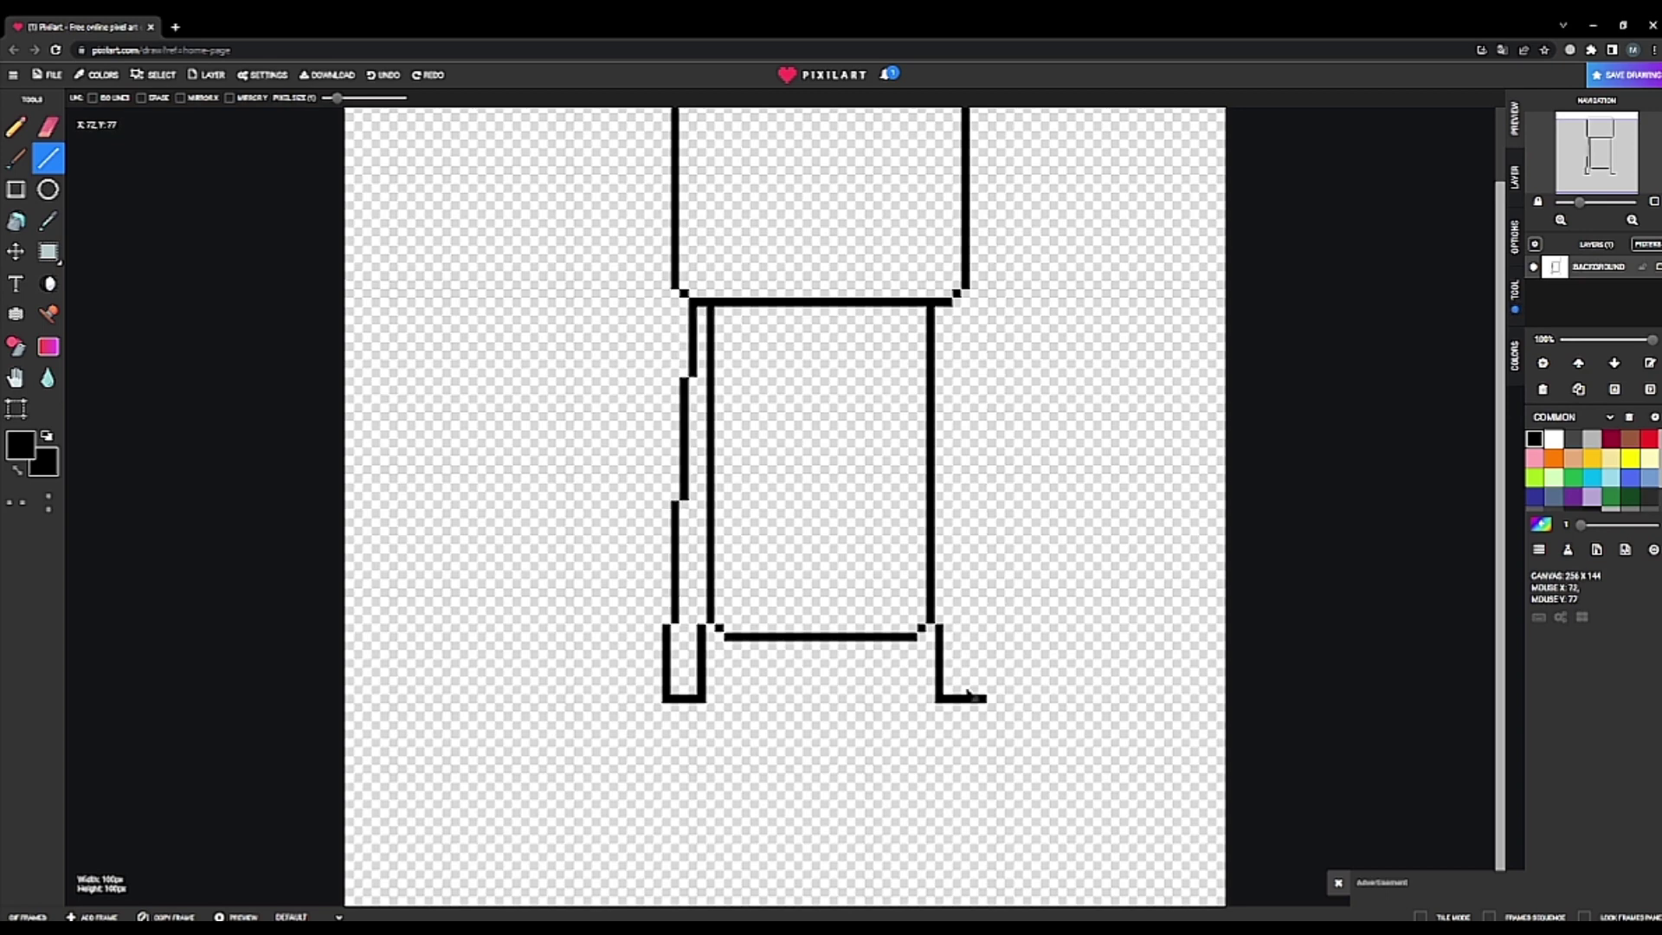
drag(984, 695, 948, 303)
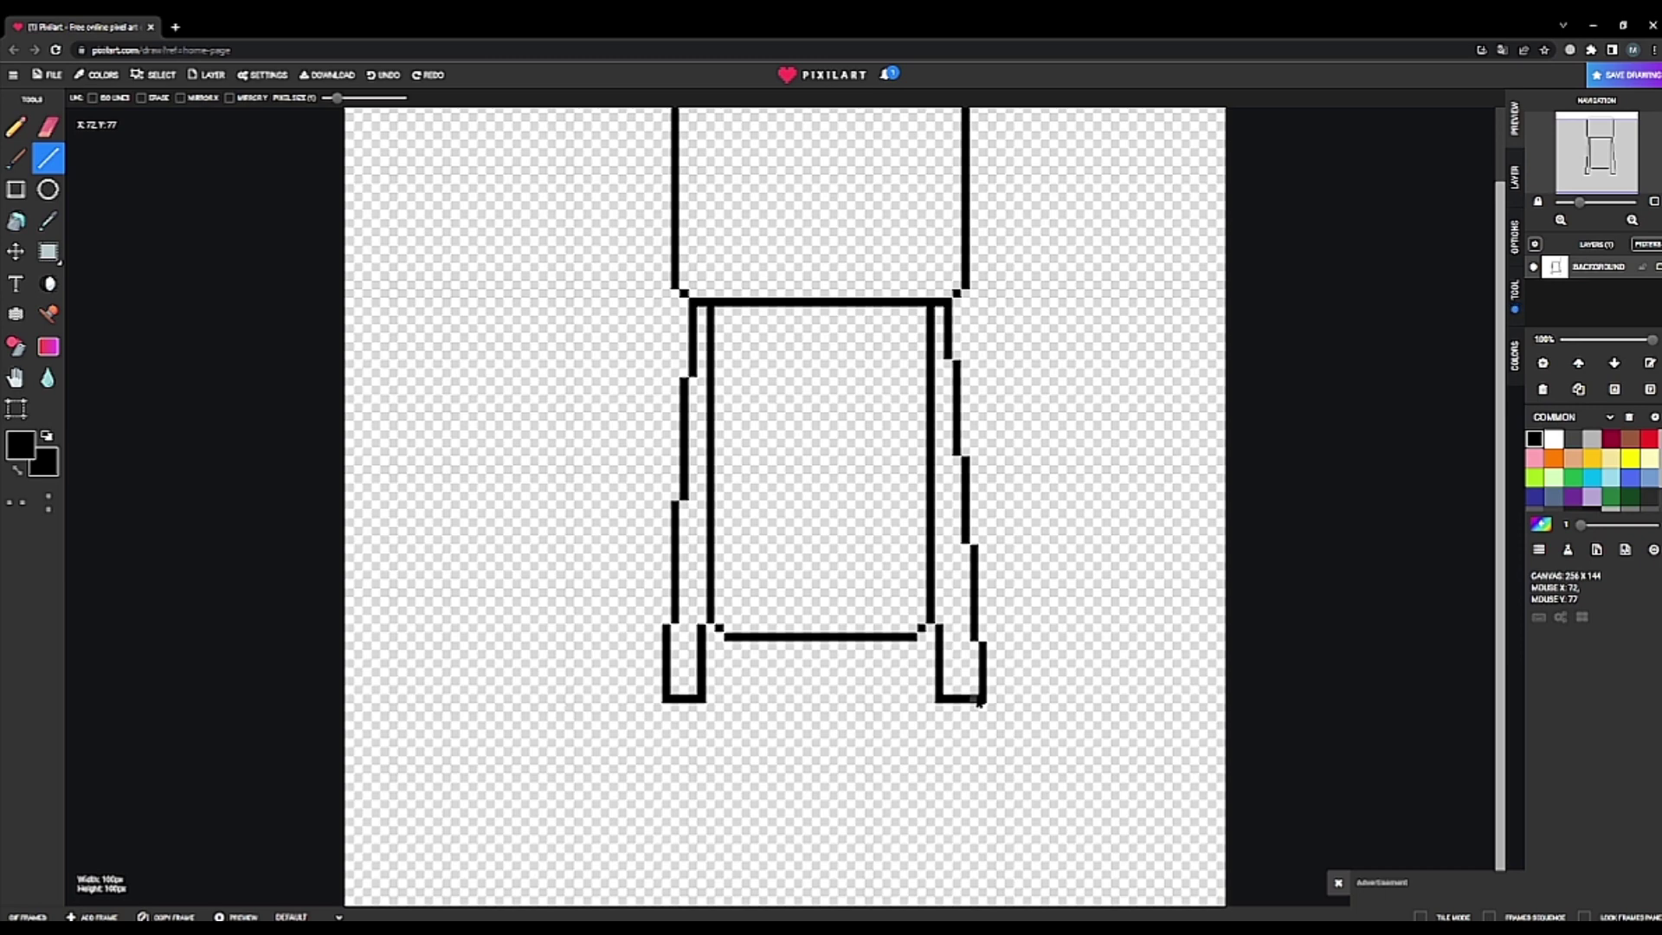
key(ctrl+z)
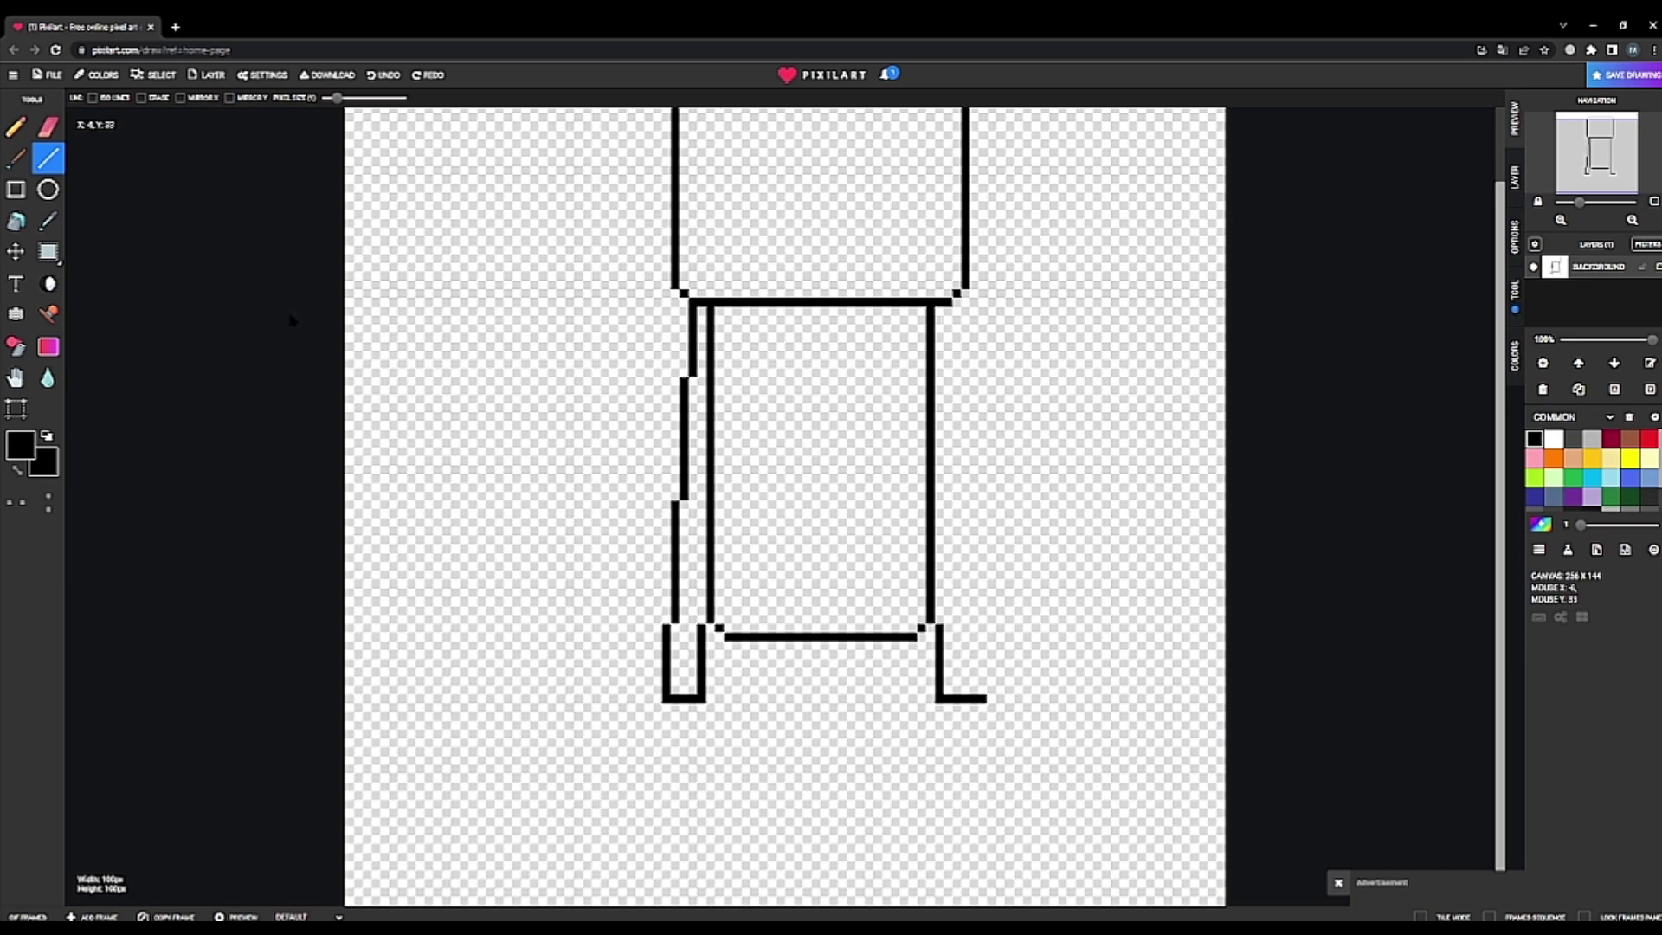
- Erase the end pixel of the right hand's base and draw the right arm's stepped outer edge up to the head, mirroring the left arm
click(48, 128)
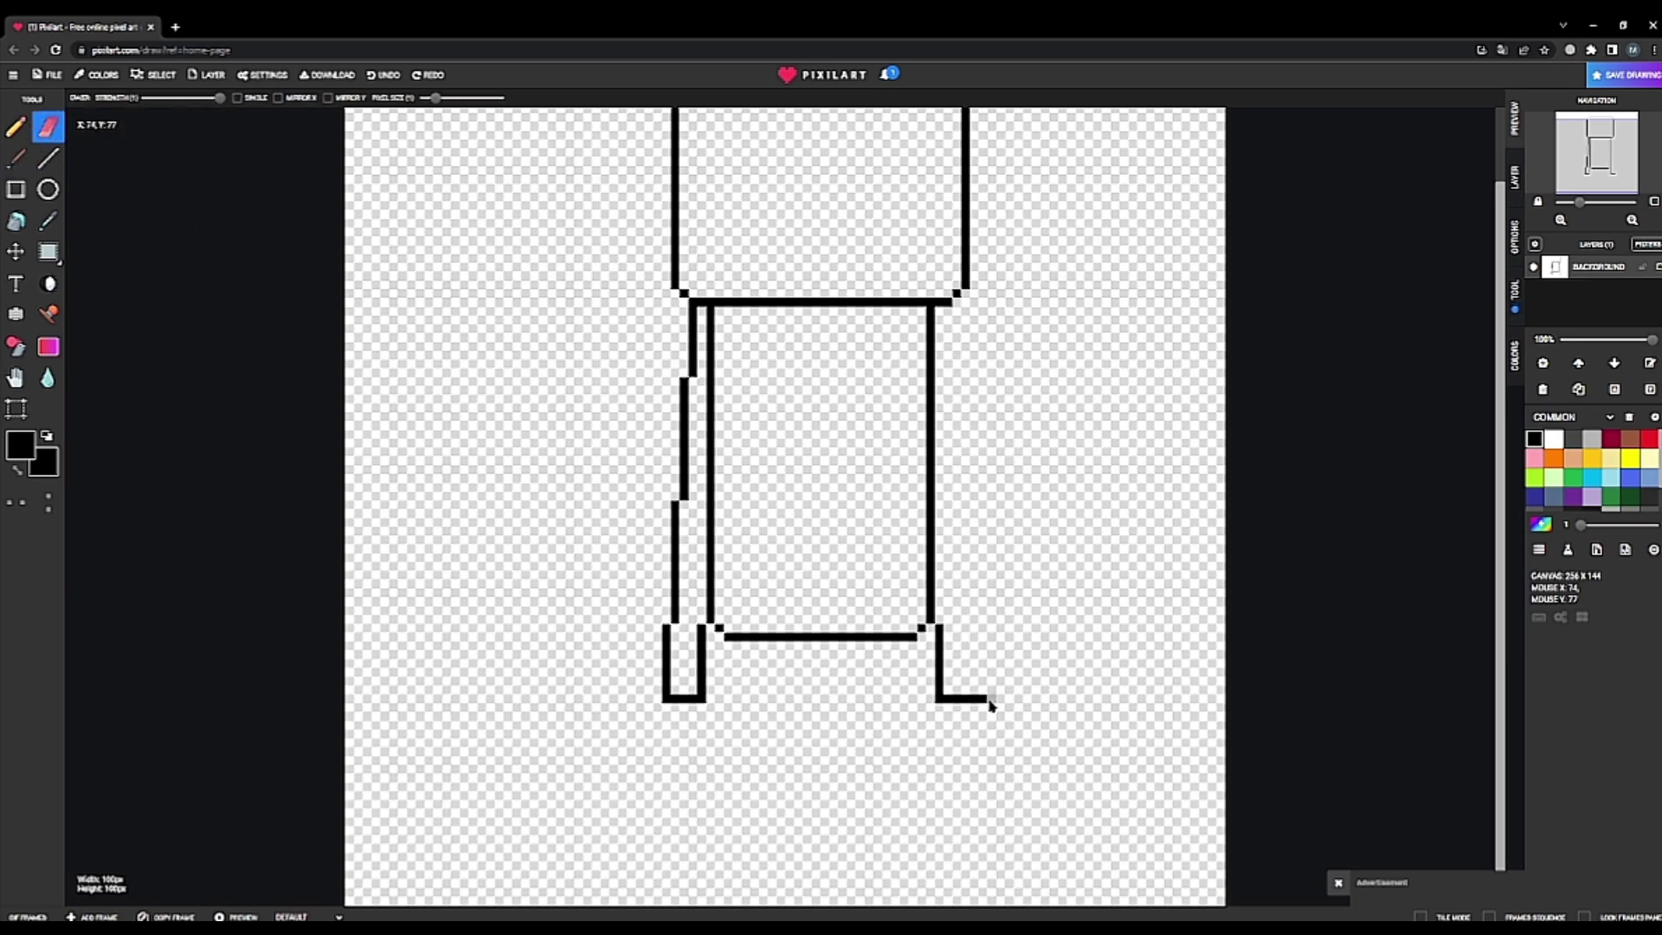
click(985, 699)
click(48, 158)
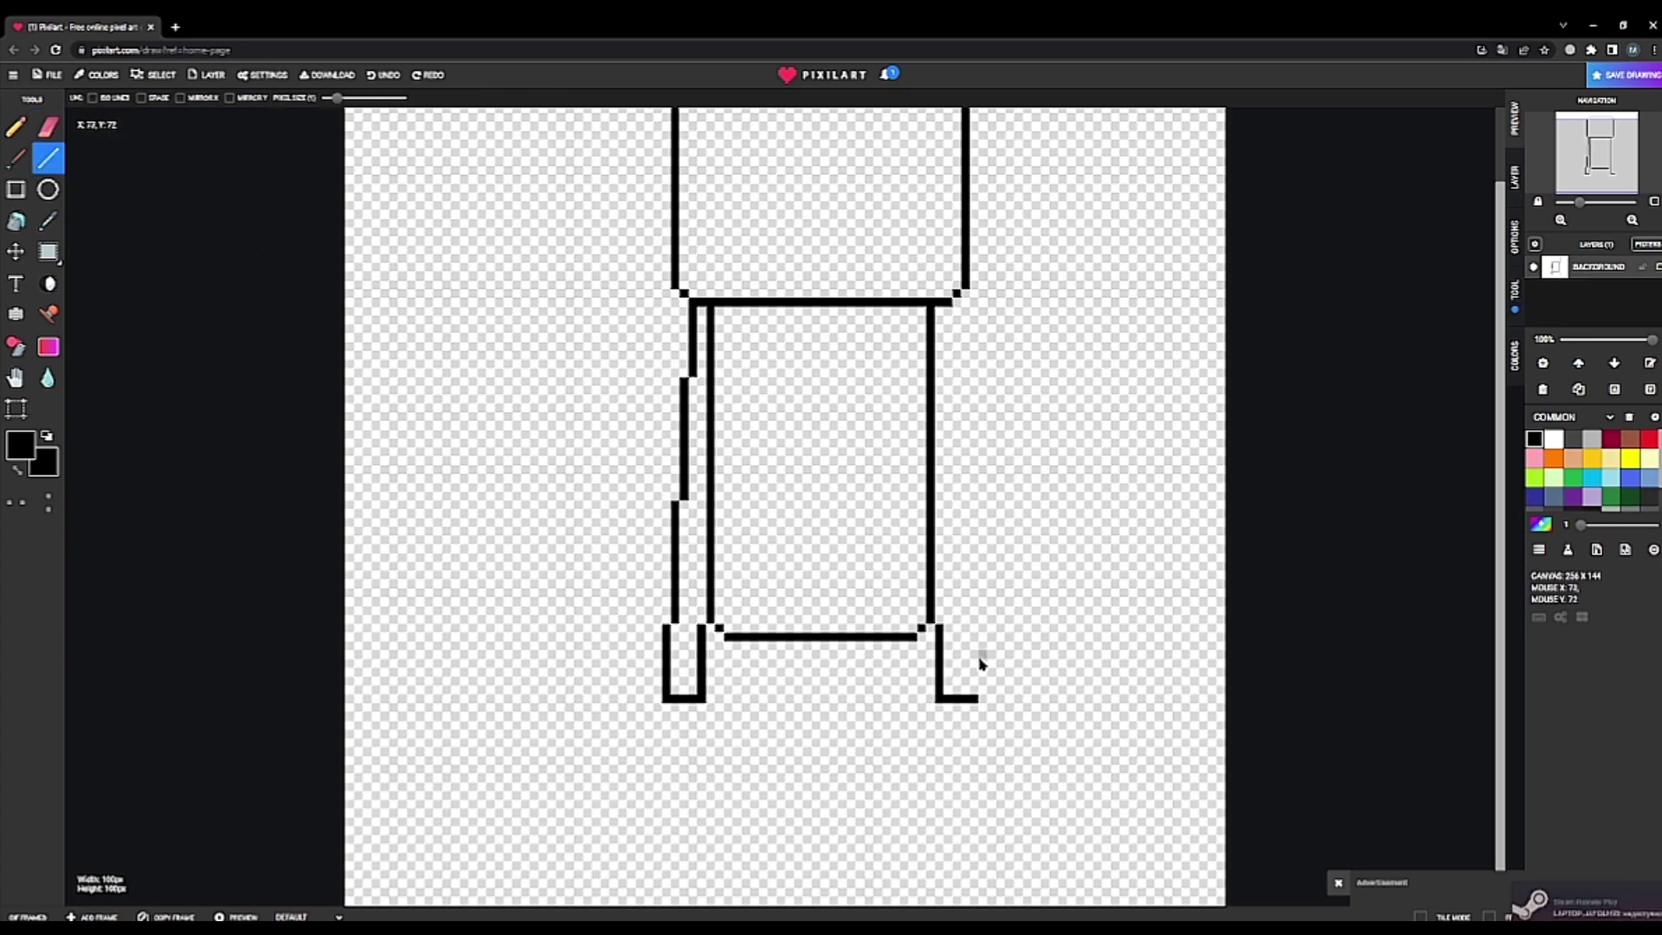
mouse_move(974, 702)
mouse_down()
mouse_move(987, 547)
mouse_move(951, 316)
mouse_up()
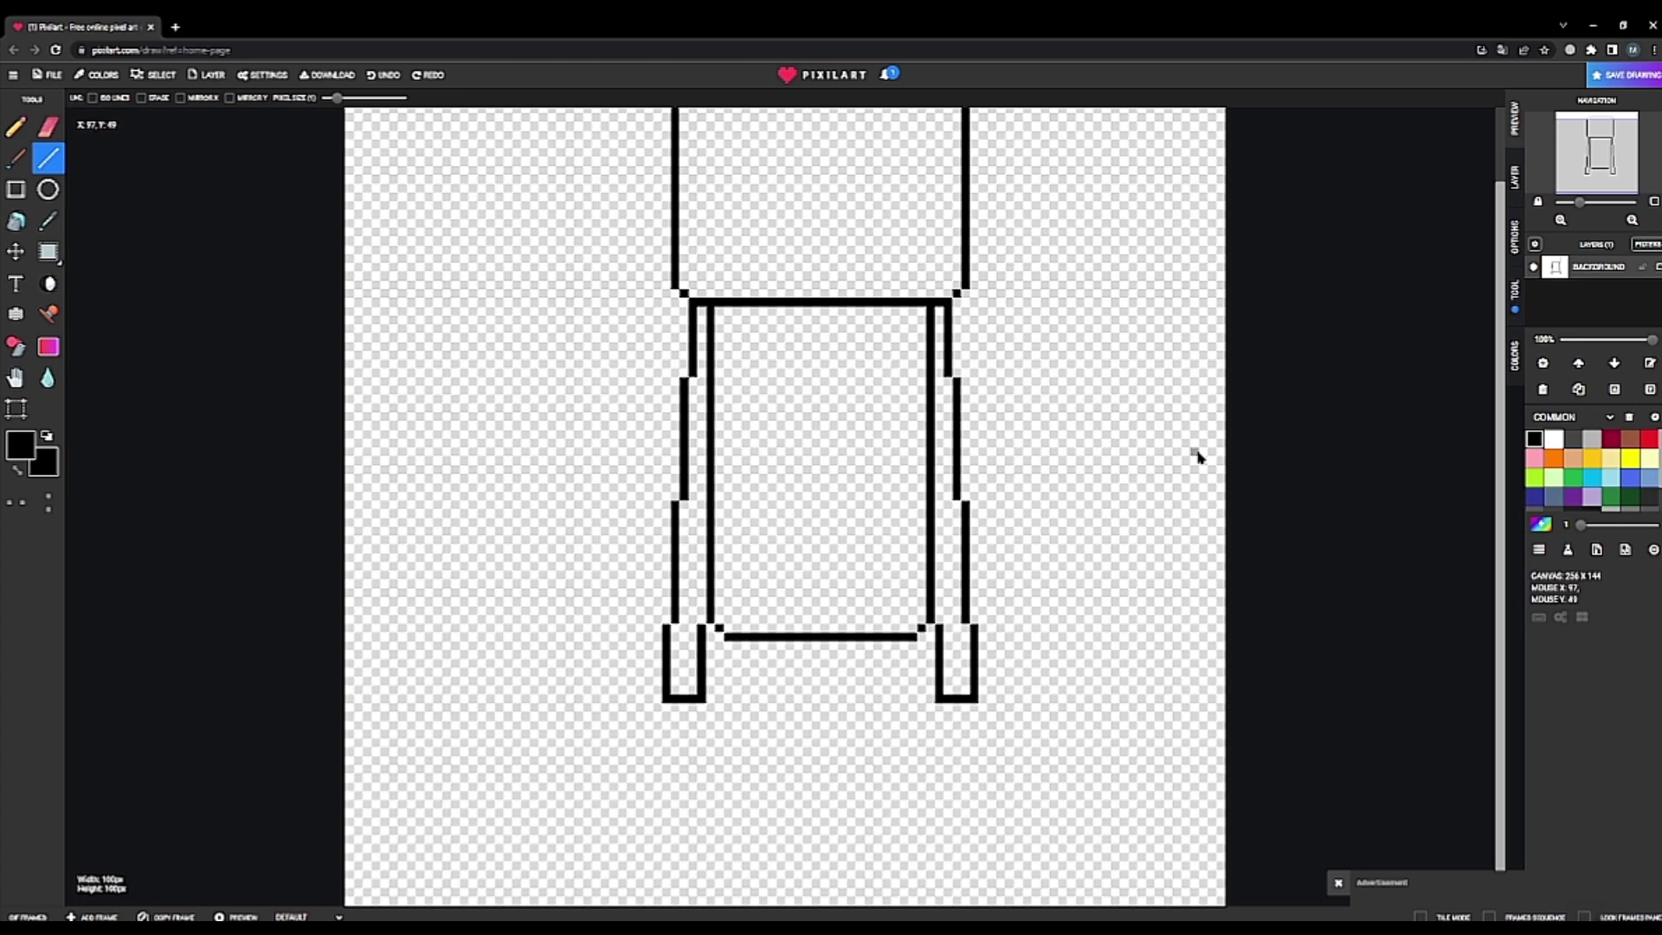
- Draw a black rectangular belly panel with open corner pixels inside the body, about 18 pixels wide and 31 tall
scroll(702, 431, up, 1)
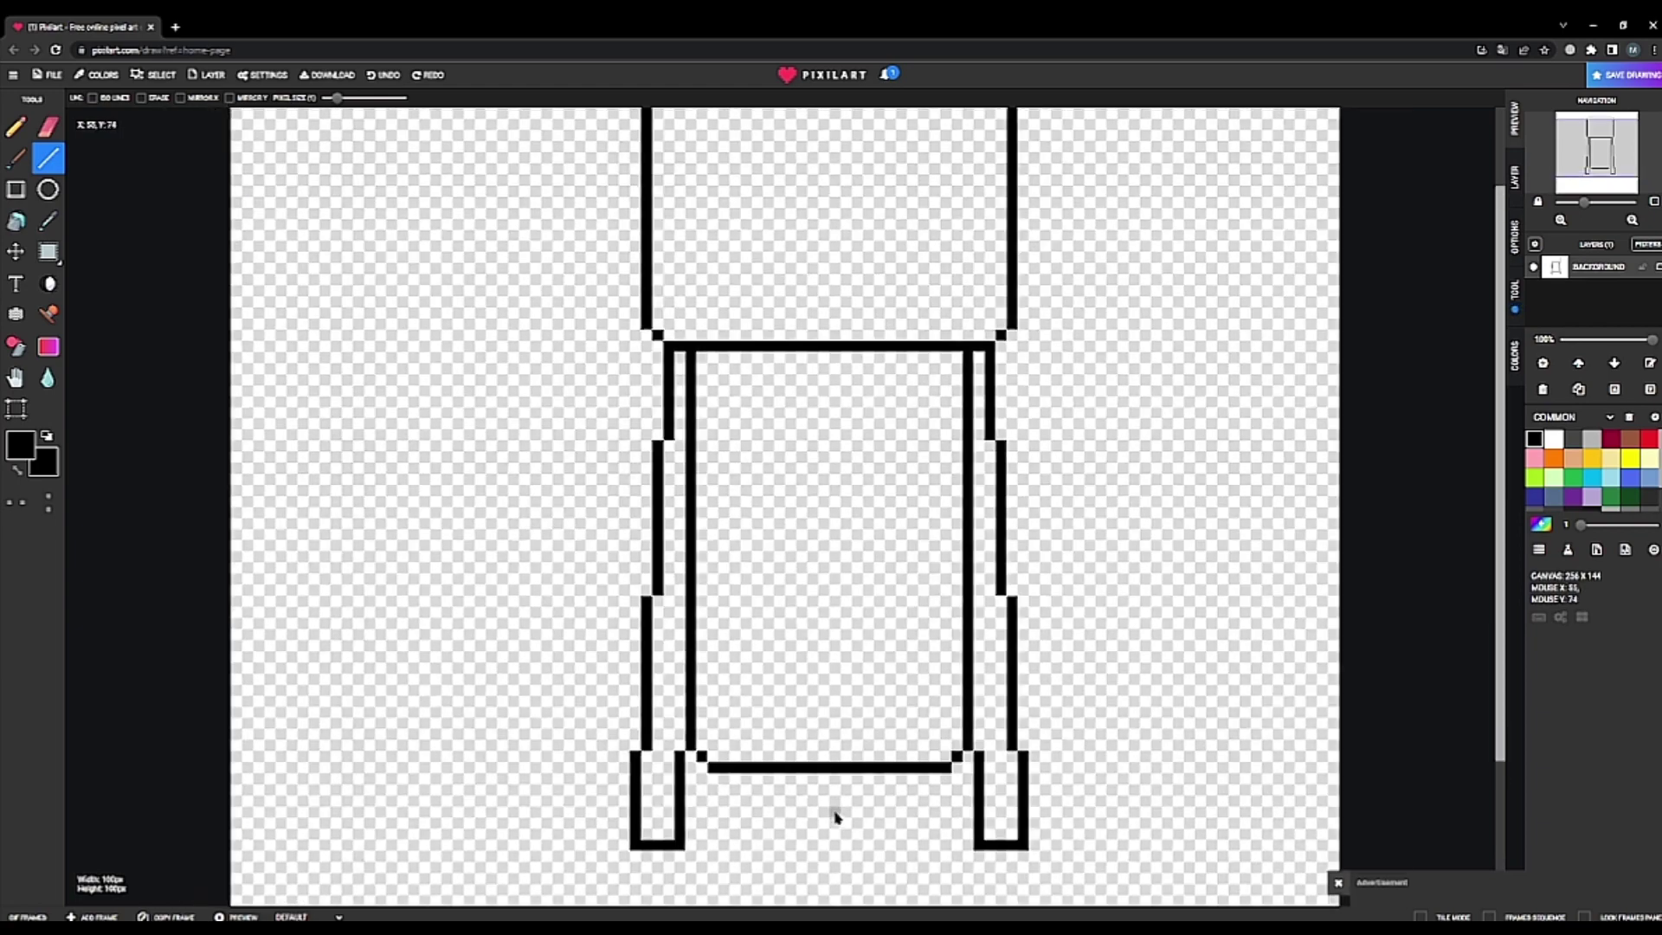
scroll(793, 423, up, 1)
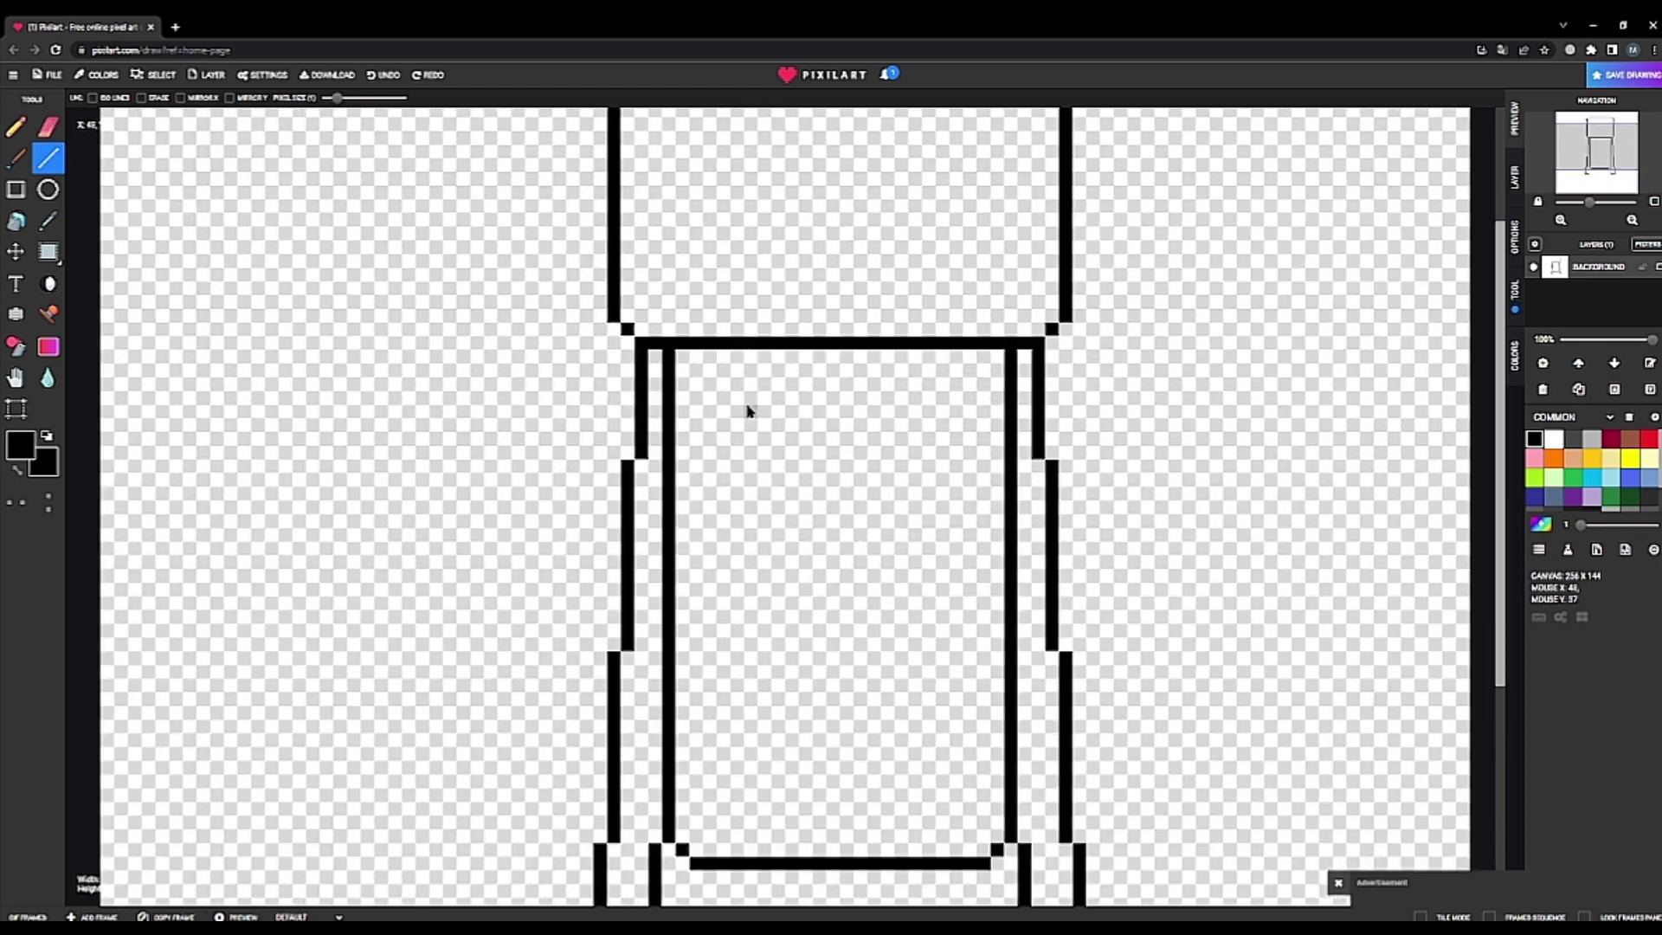
drag(738, 404, 952, 407)
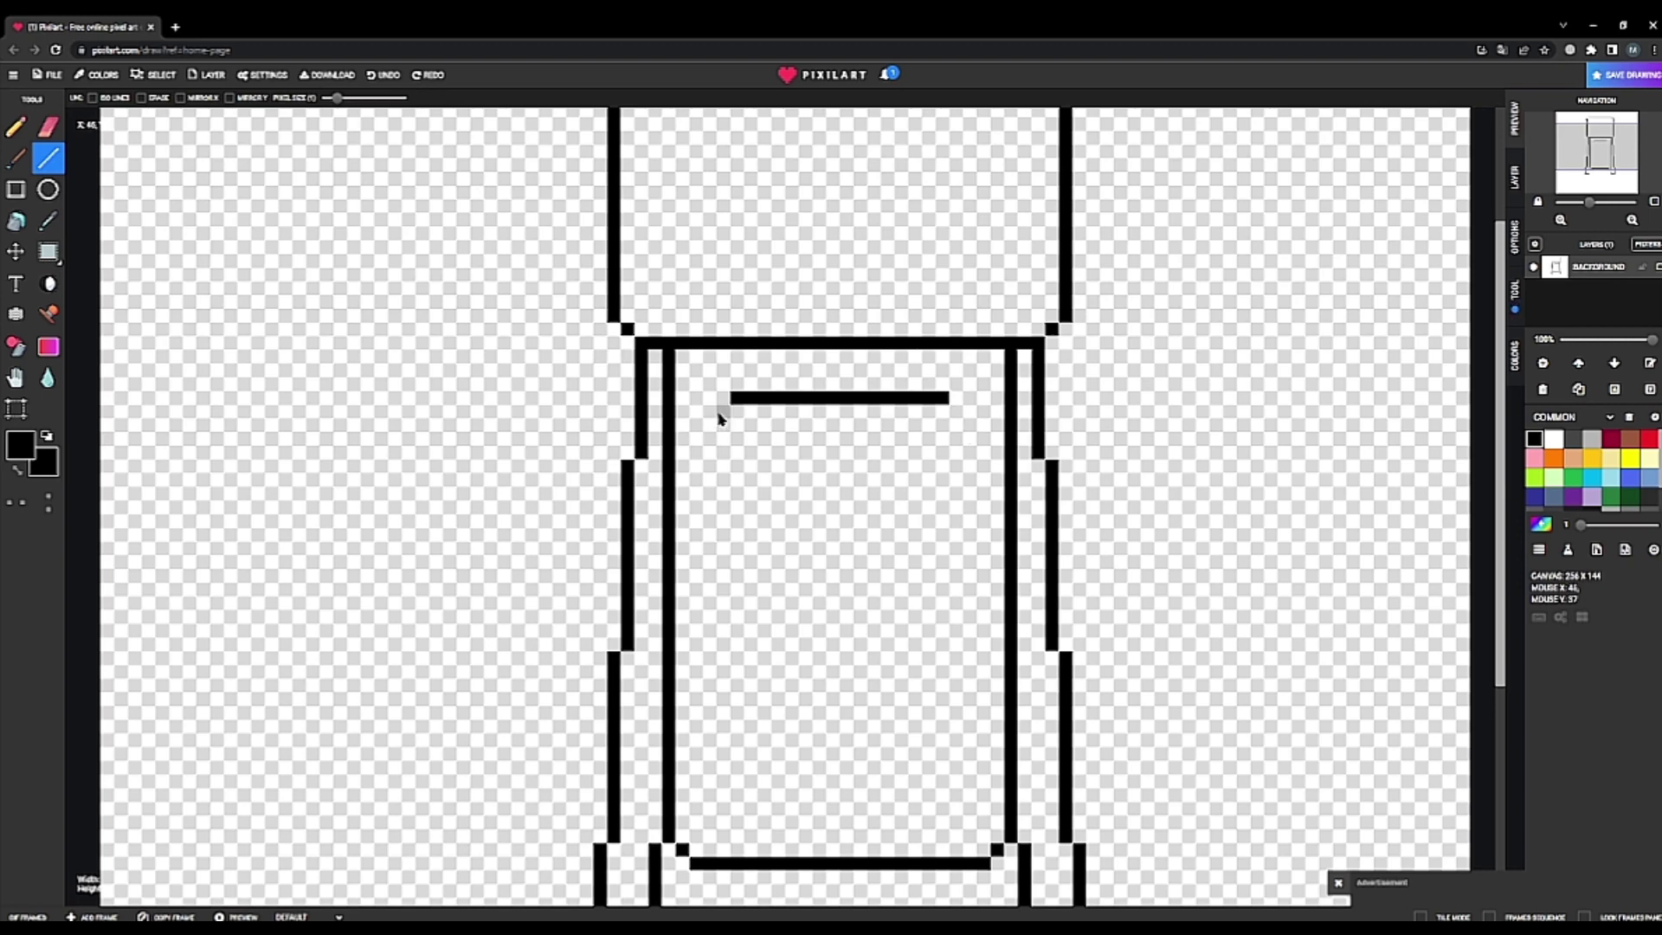
drag(719, 418, 723, 789)
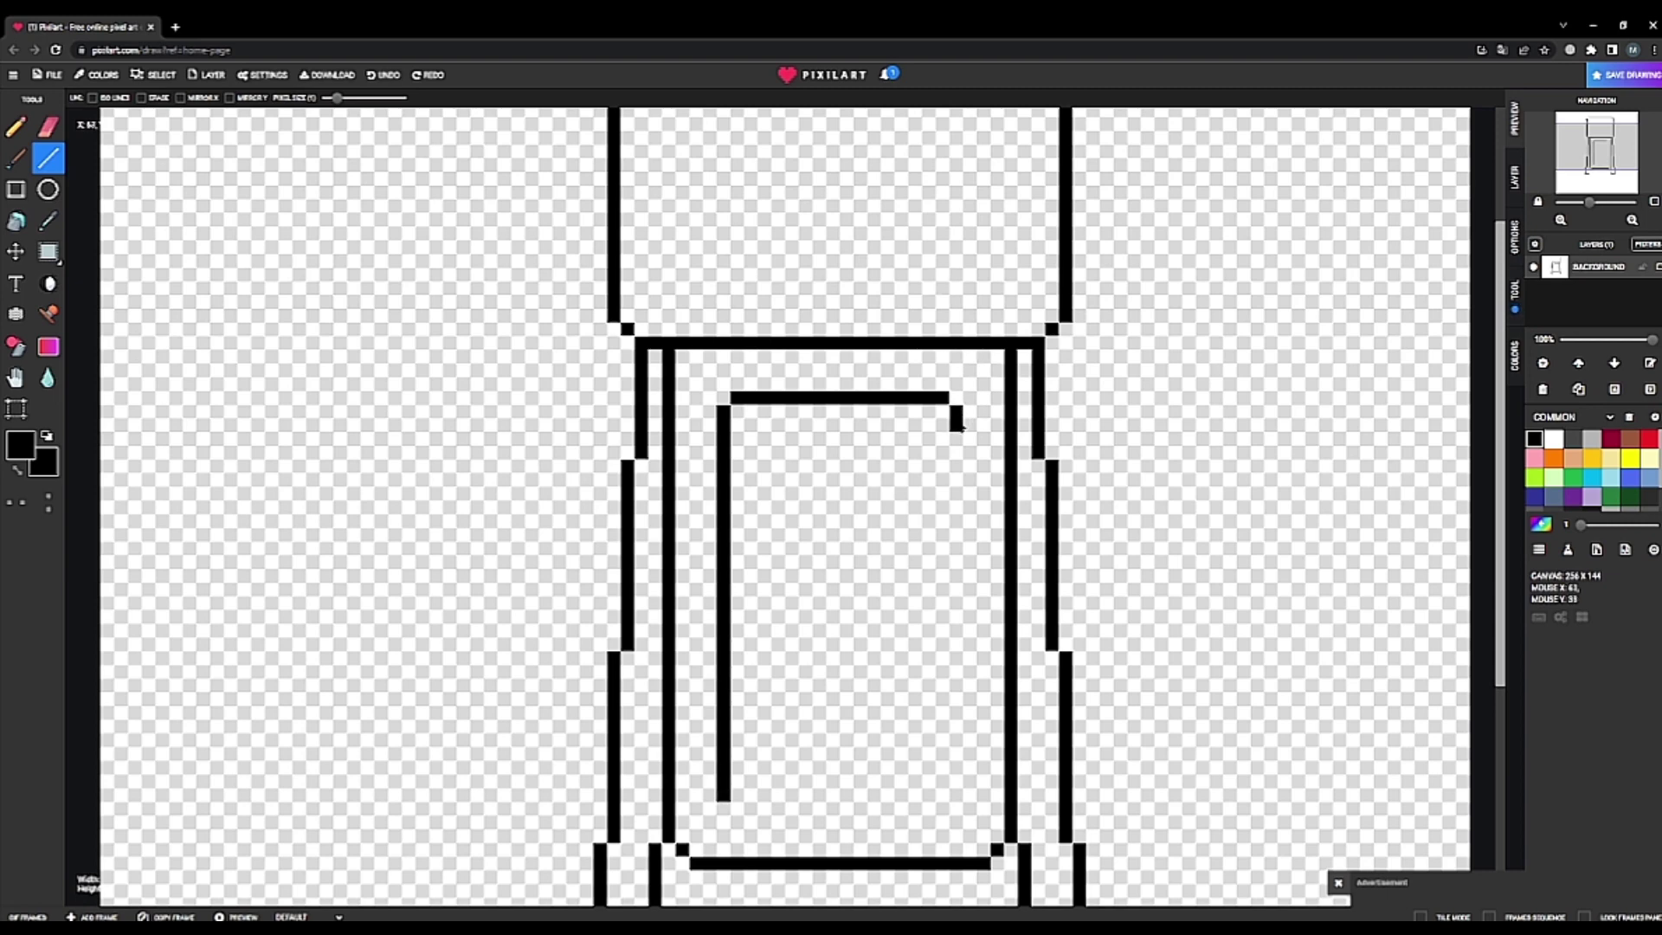
drag(958, 423, 954, 790)
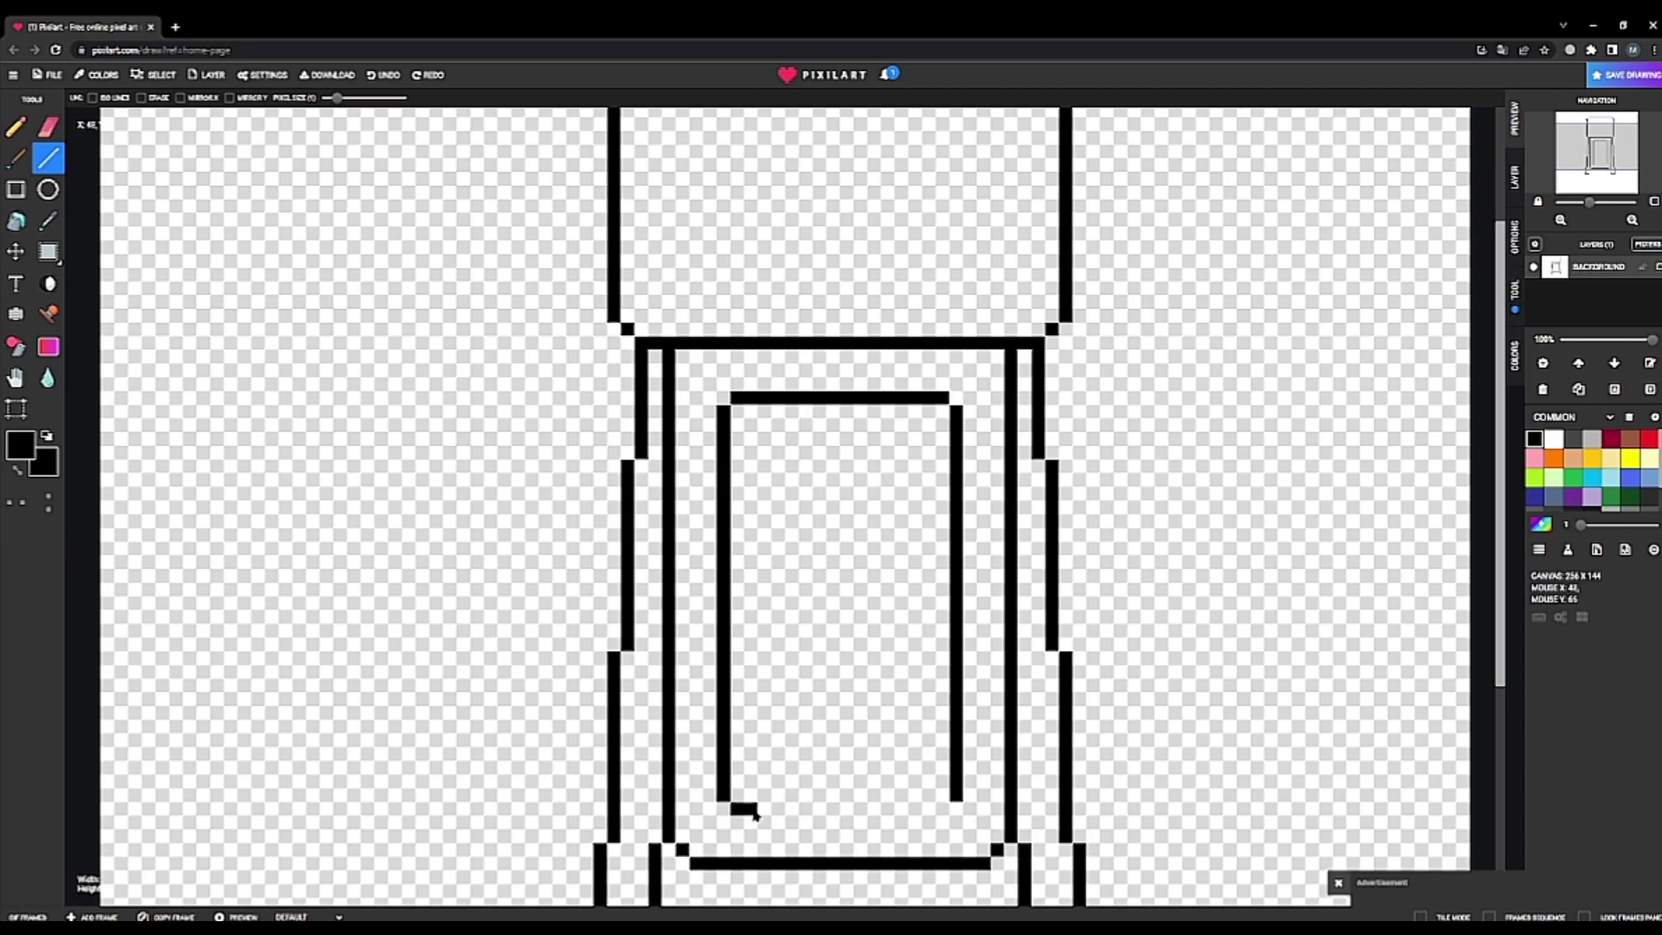
drag(756, 814, 939, 812)
scroll(942, 795, down, 3)
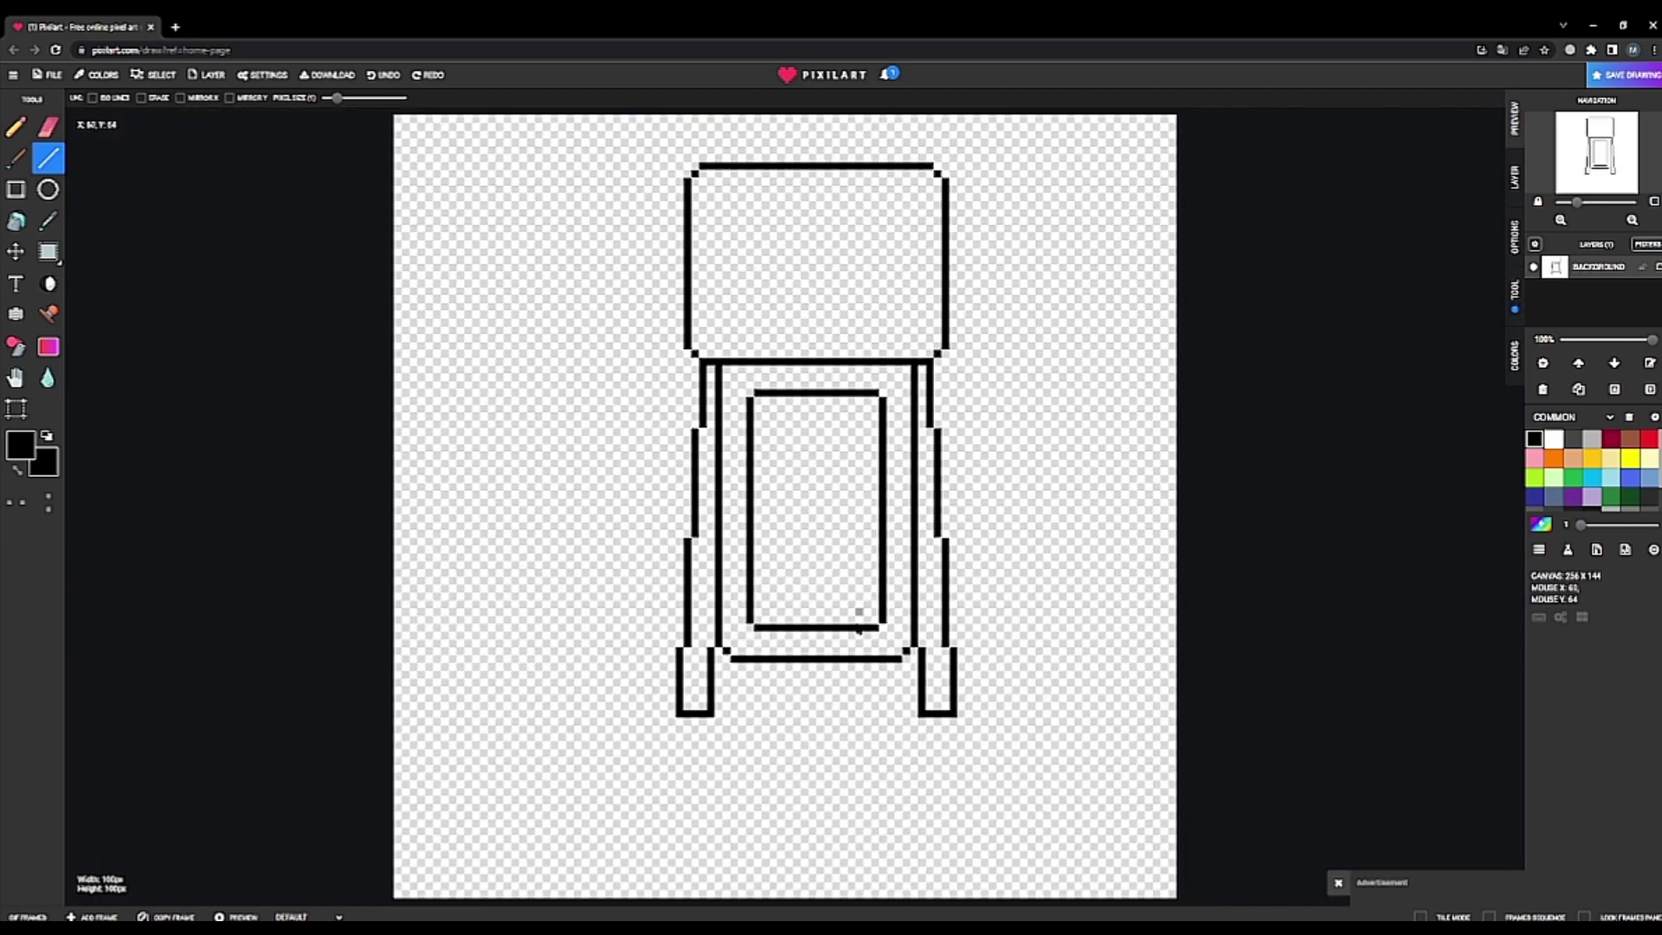
- Draw an 8-pixel horizontal brow line inside the head's upper left and place a copy of it level on the right side
scroll(787, 297, up, 4)
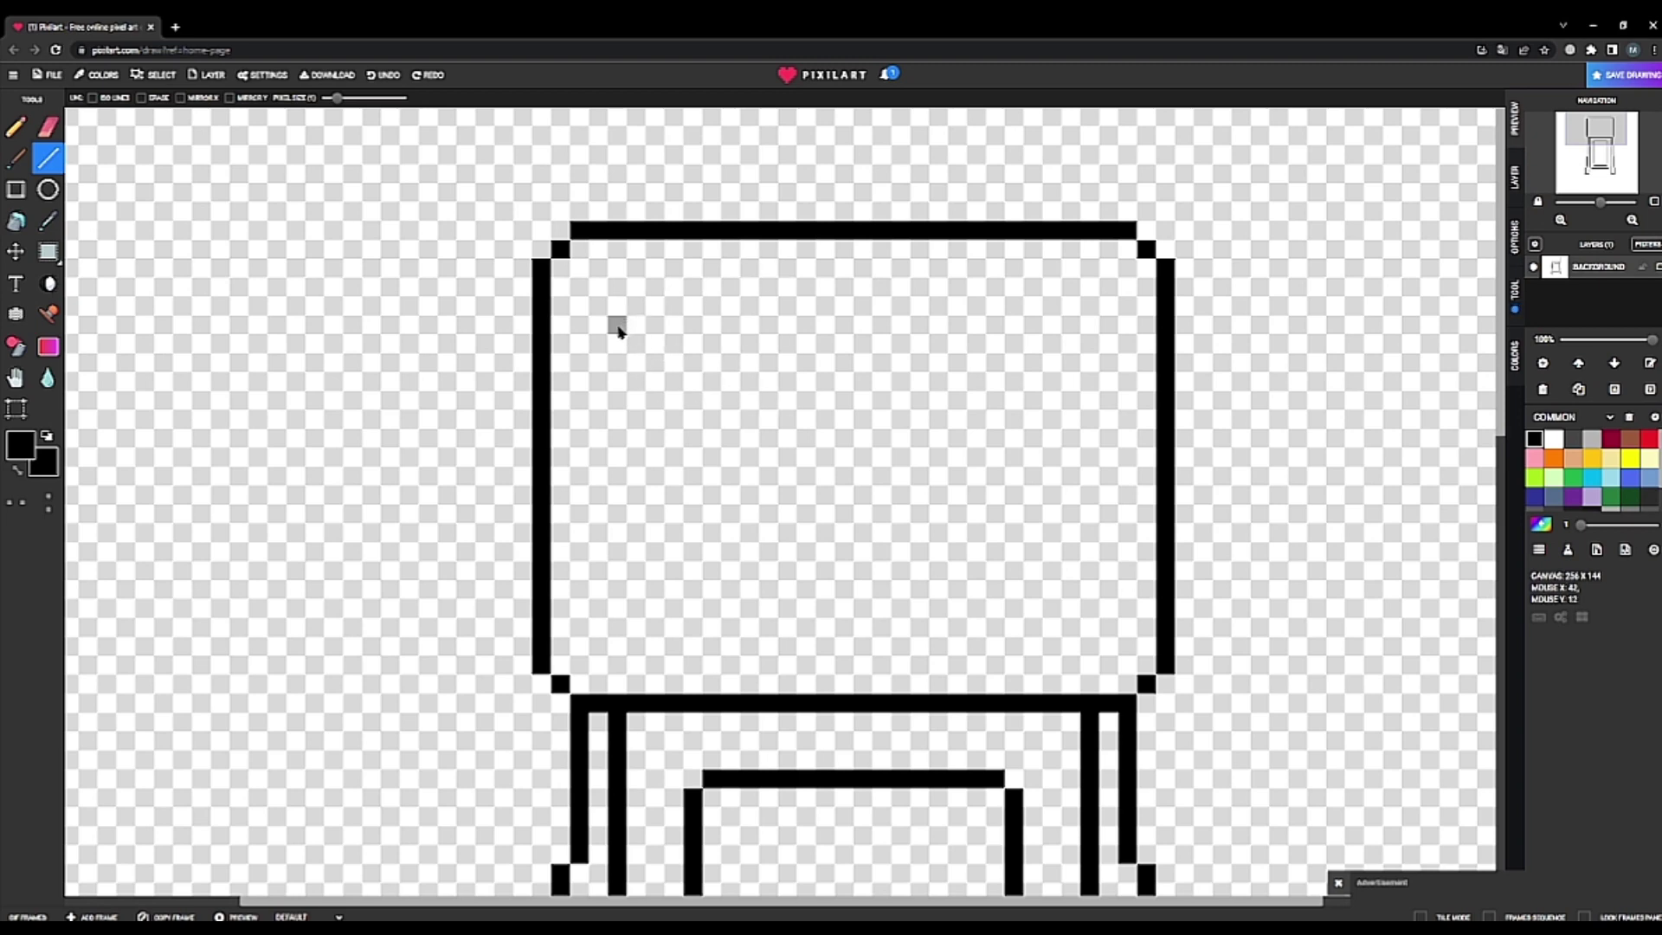
drag(620, 332, 752, 336)
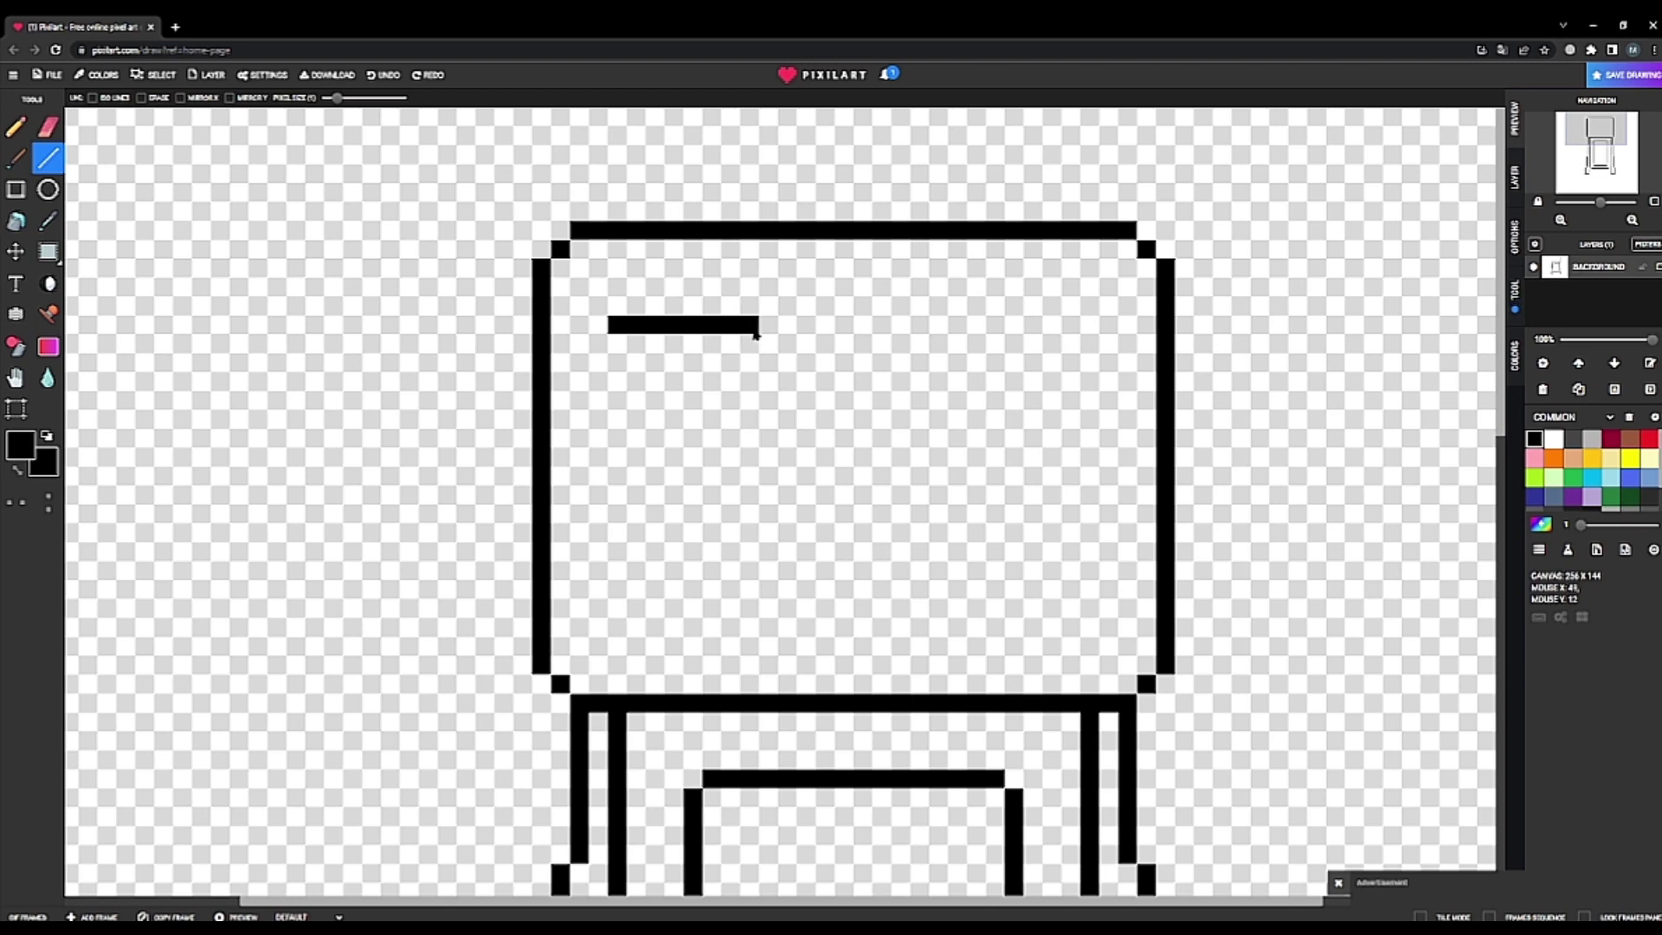
click(48, 251)
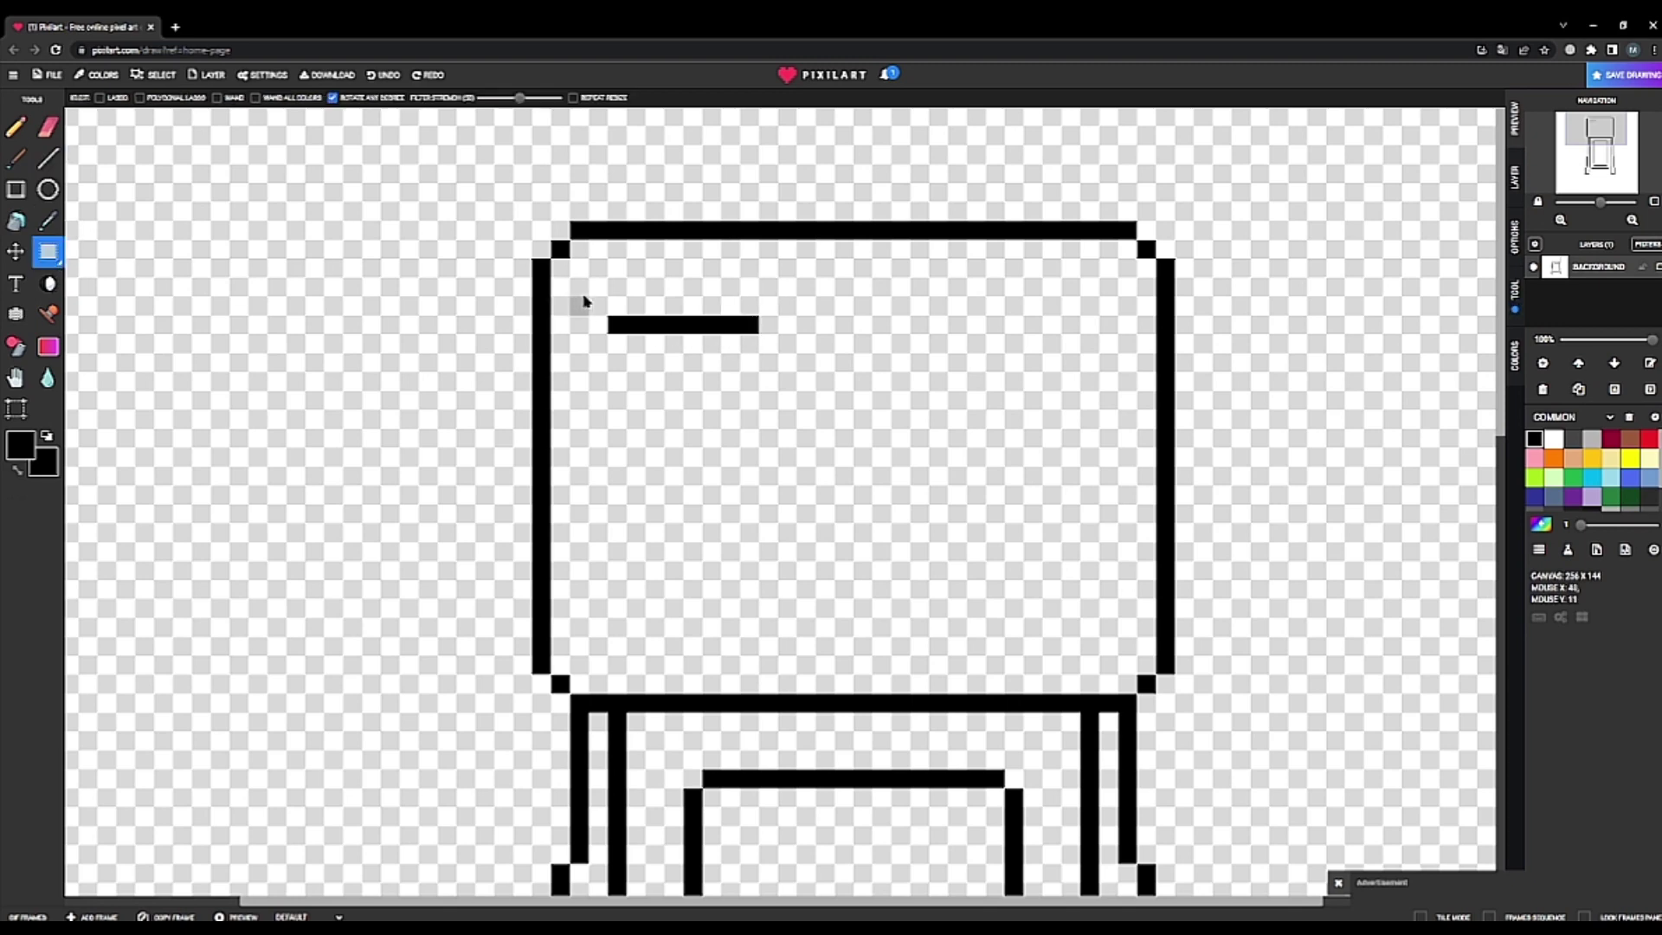
drag(598, 288, 797, 374)
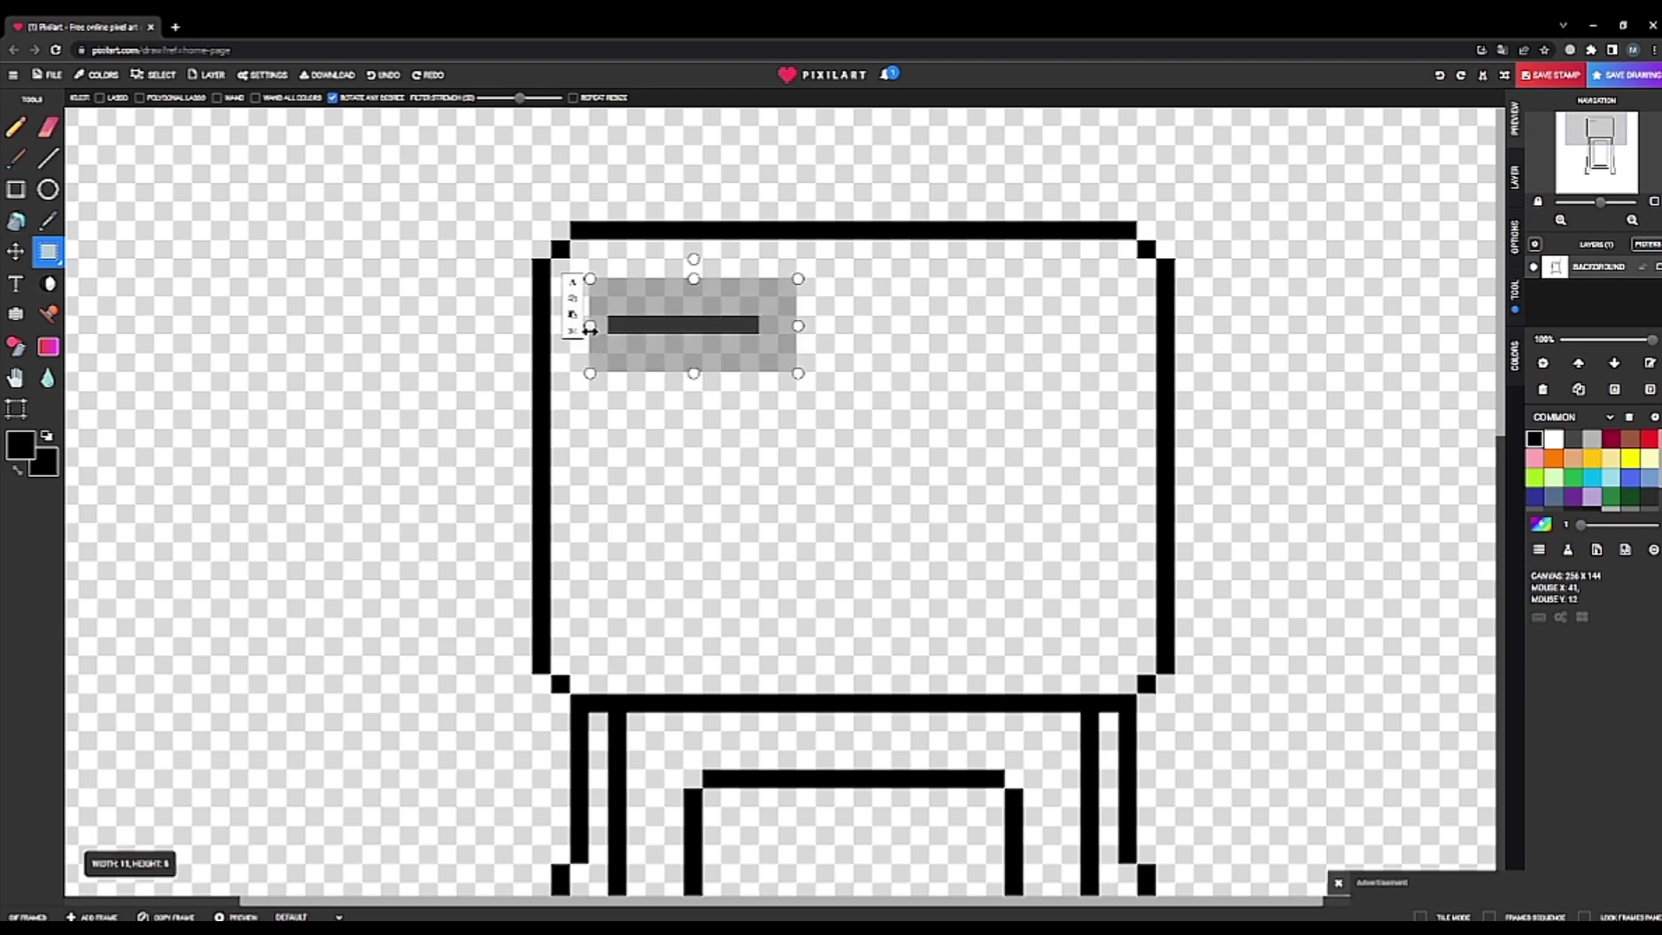
click(572, 305)
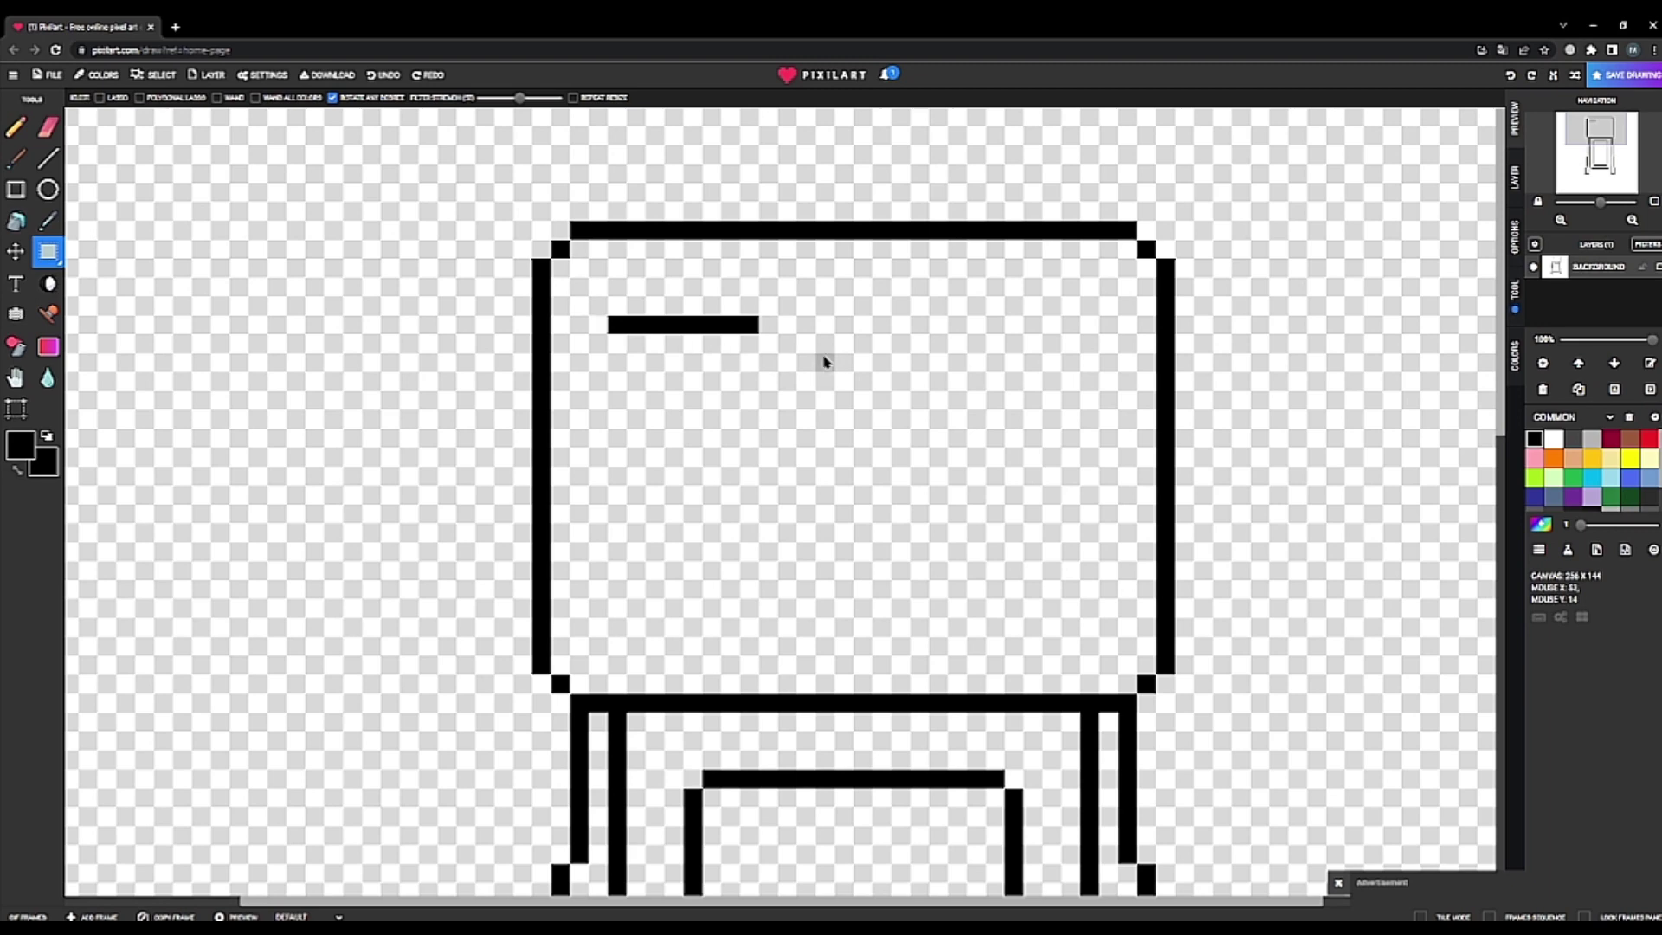
key(ctrl+v)
drag(730, 273, 1070, 338)
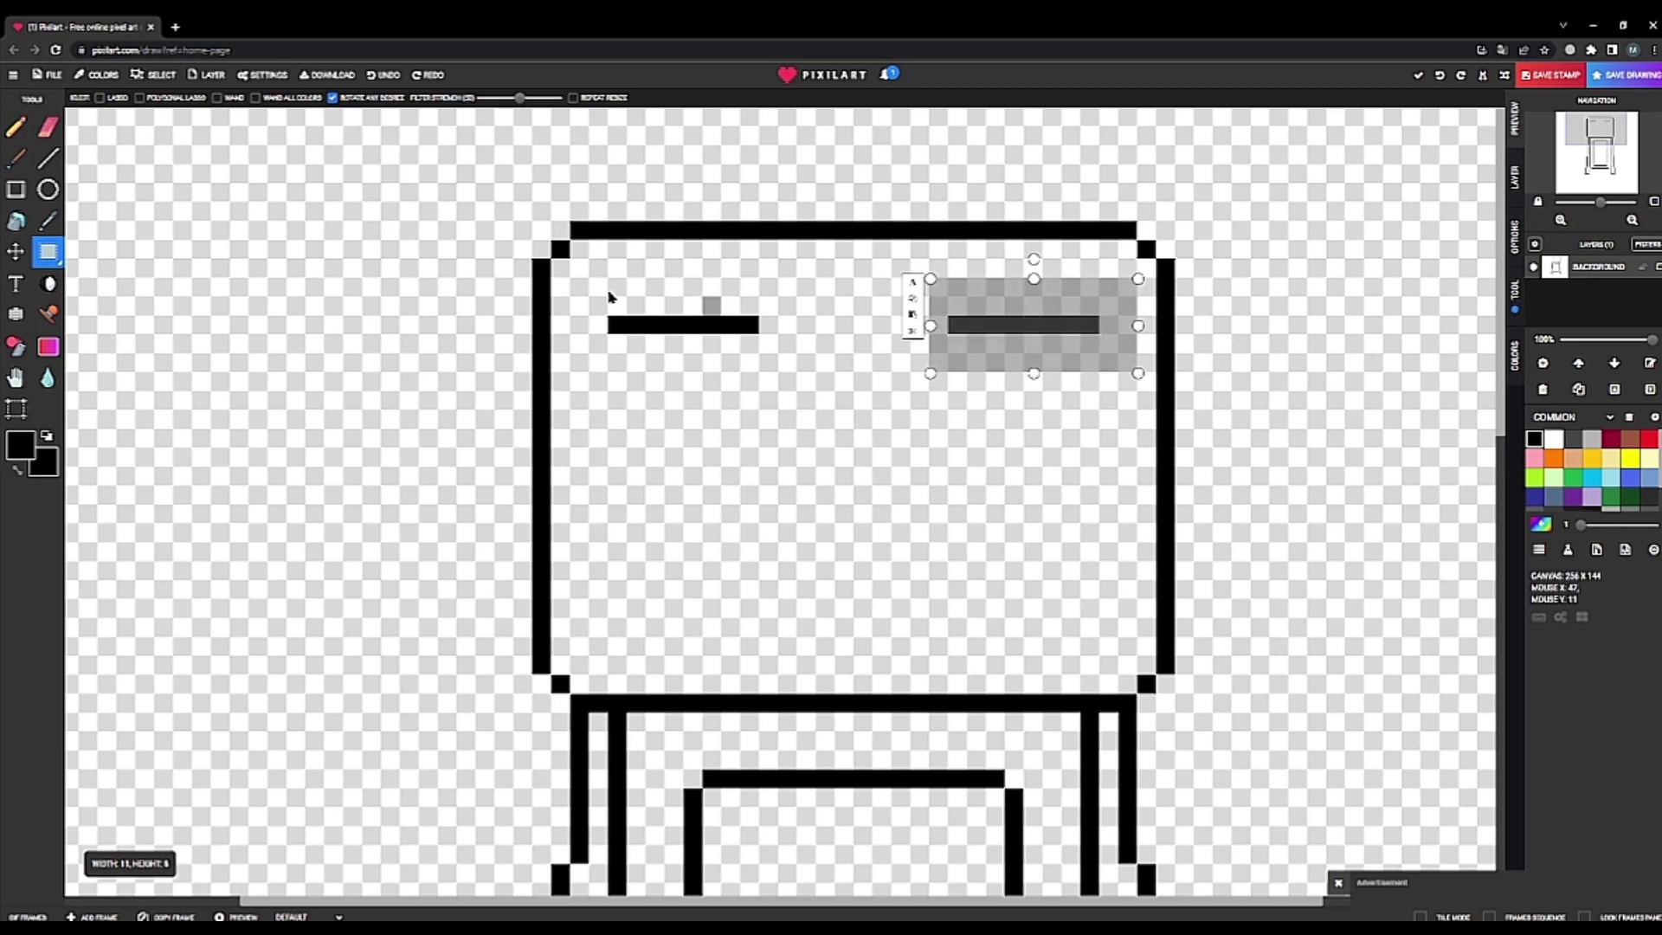
- Join the brows with a 10-pixel line one pixel lower and draw a 9-pixel vertical side line down from each outer end
click(48, 157)
drag(771, 349, 944, 346)
drag(597, 354, 598, 487)
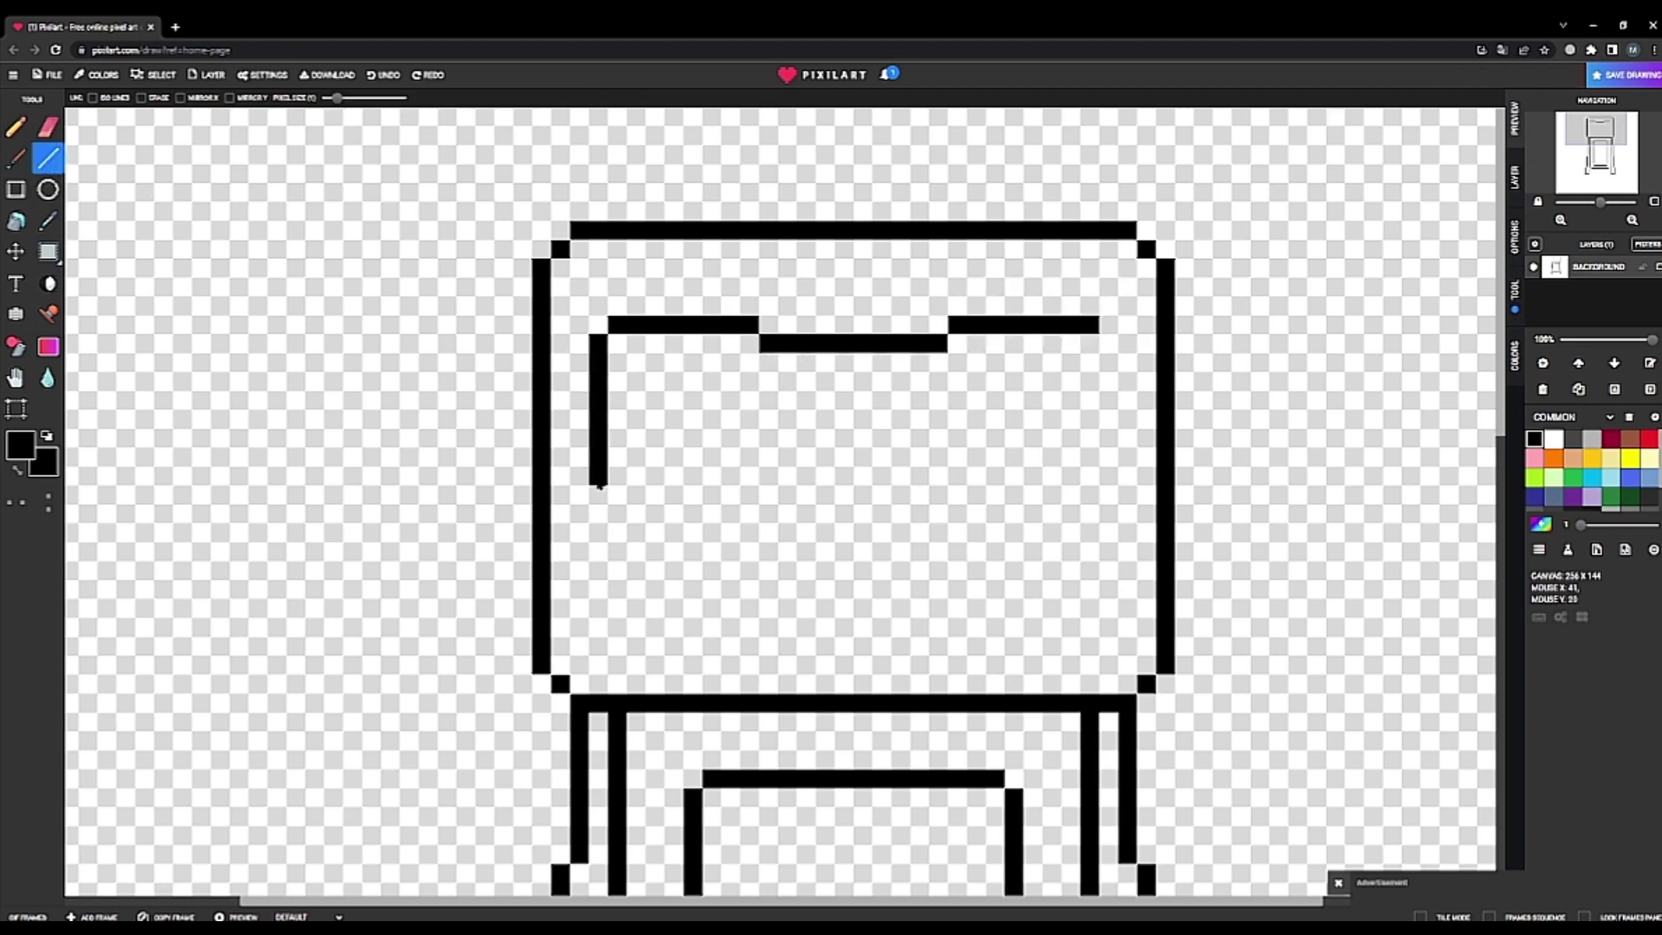
mouse_move(1109, 343)
mouse_down()
mouse_move(1088, 478)
mouse_move(1108, 489)
mouse_up()
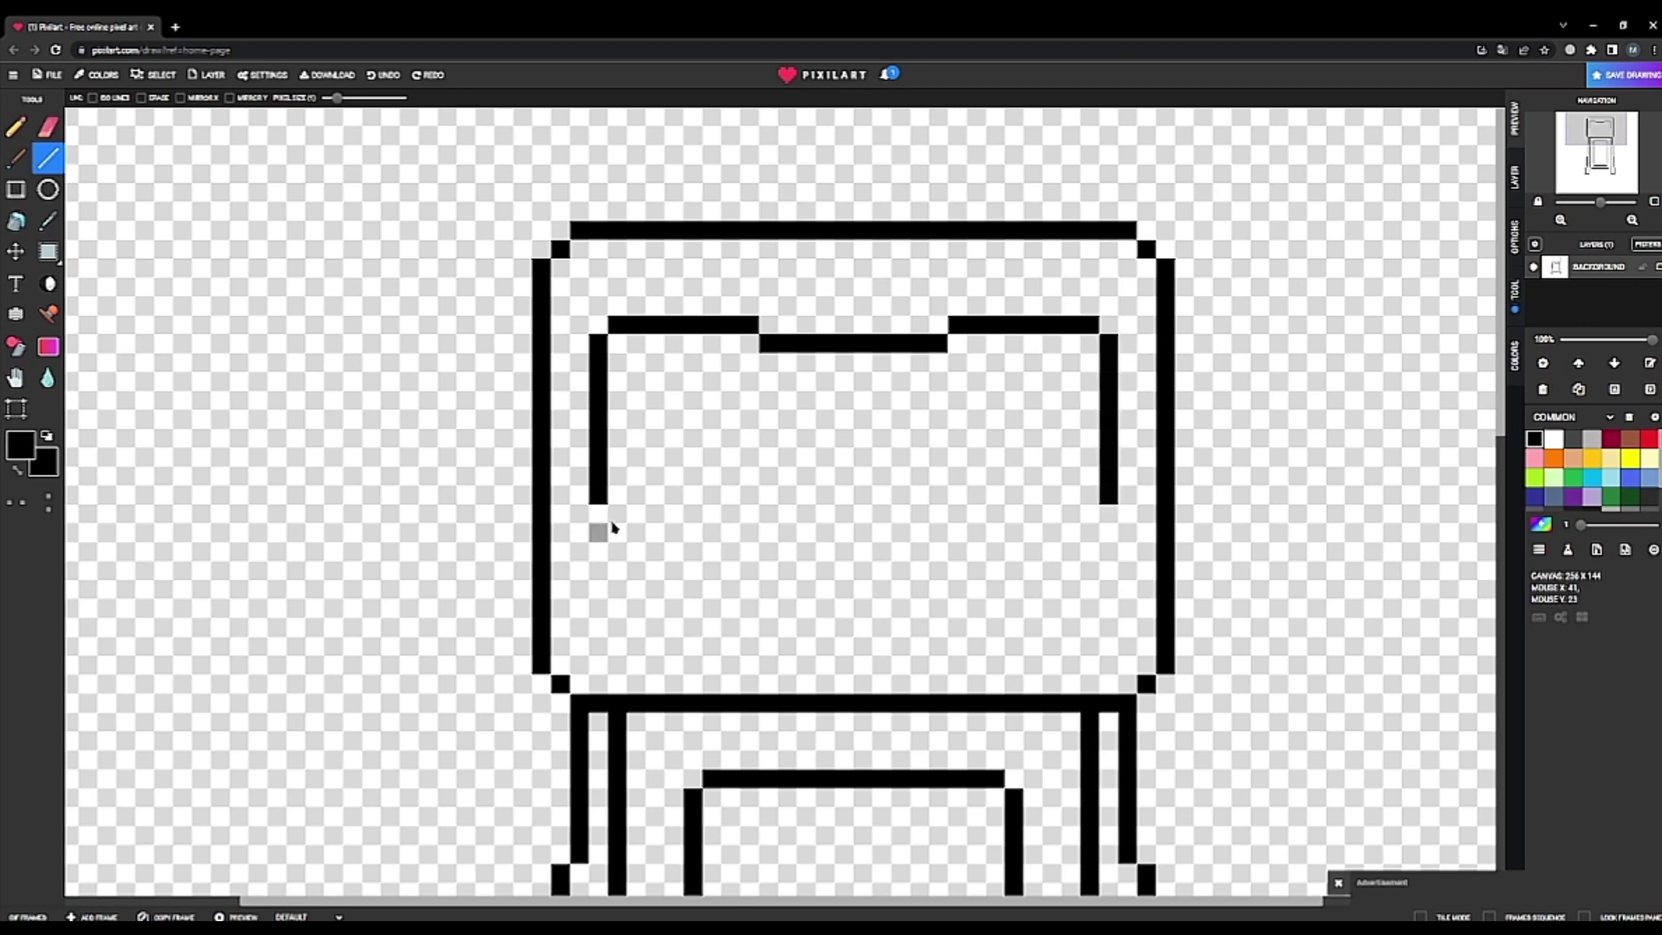
- Close the T-shaped face outline with 8-pixel lower edges under both eye areas and a centred muzzle about 10 pixels wide
mouse_move(616, 512)
mouse_down()
mouse_move(708, 524)
mouse_move(745, 472)
mouse_move(777, 355)
mouse_move(756, 407)
mouse_move(758, 517)
mouse_up()
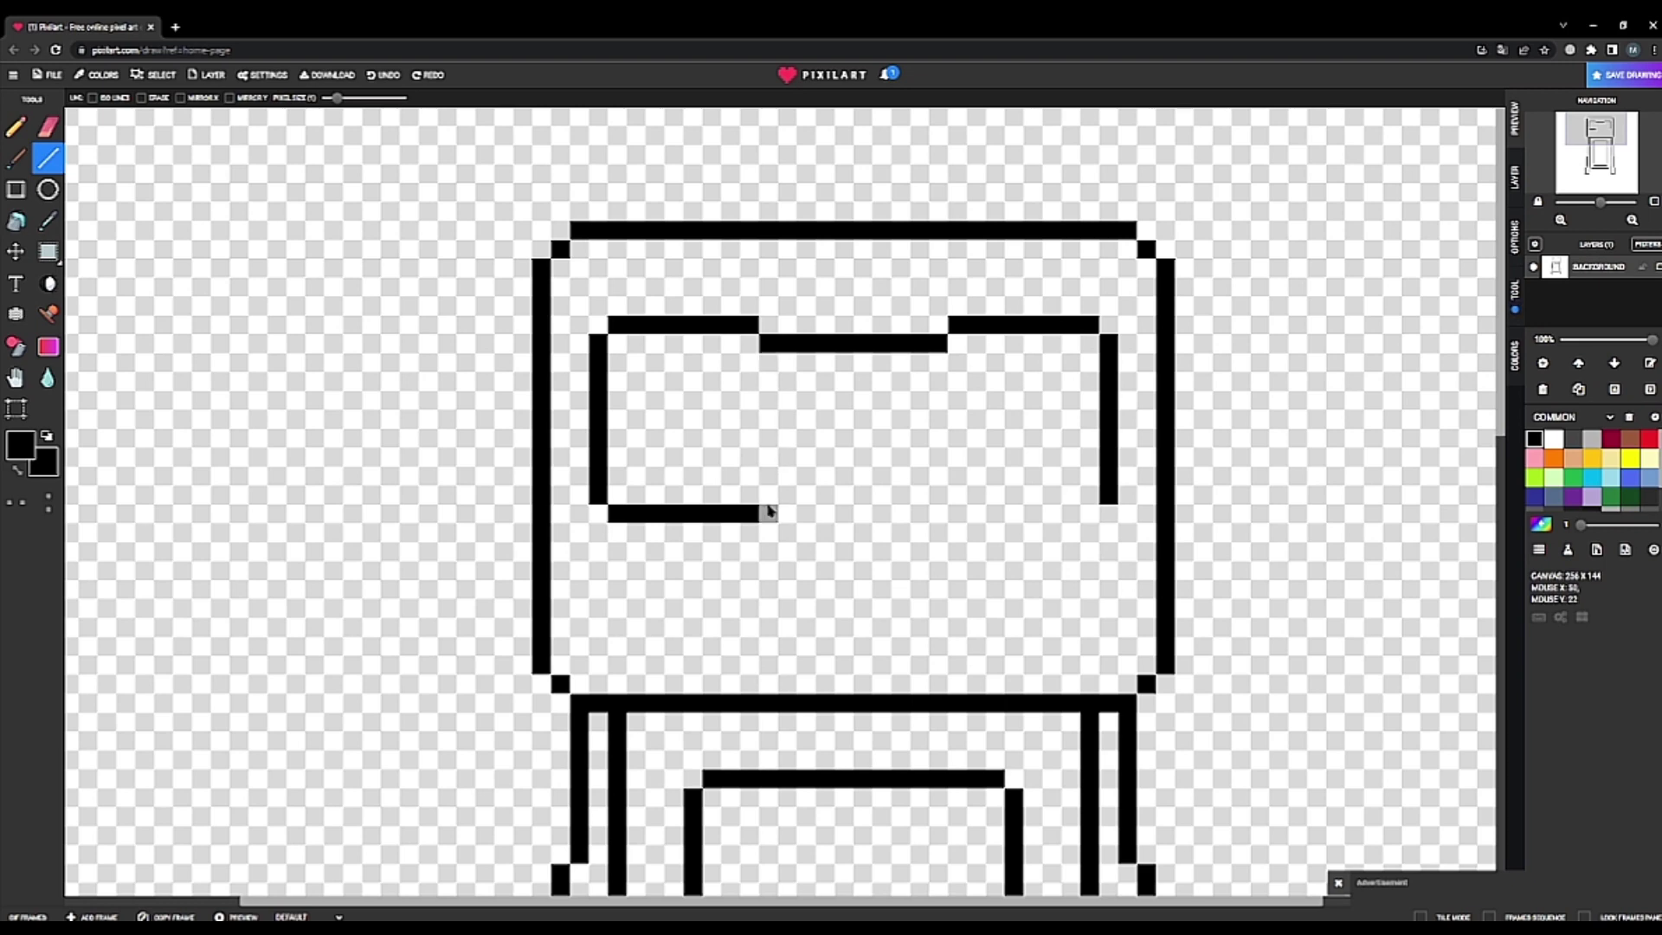
mouse_move(750, 345)
mouse_down()
mouse_move(751, 509)
mouse_move(752, 351)
mouse_up()
key(ctrl+z)
drag(1088, 524, 952, 515)
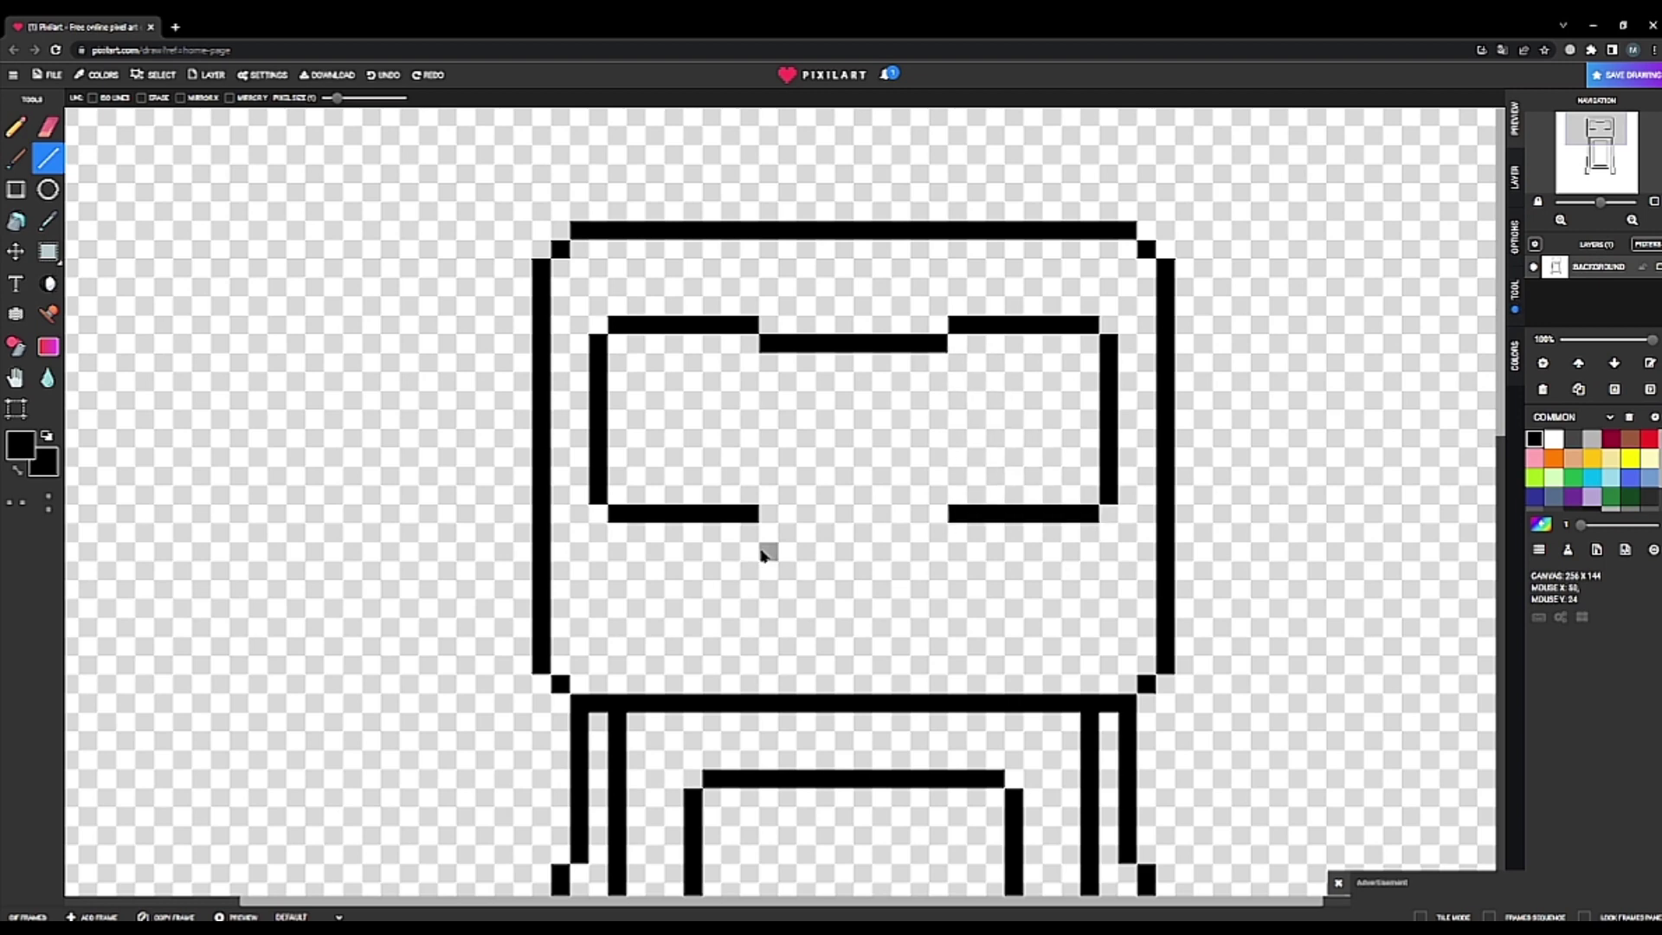
drag(765, 541, 769, 654)
drag(941, 530, 939, 651)
drag(786, 665, 929, 665)
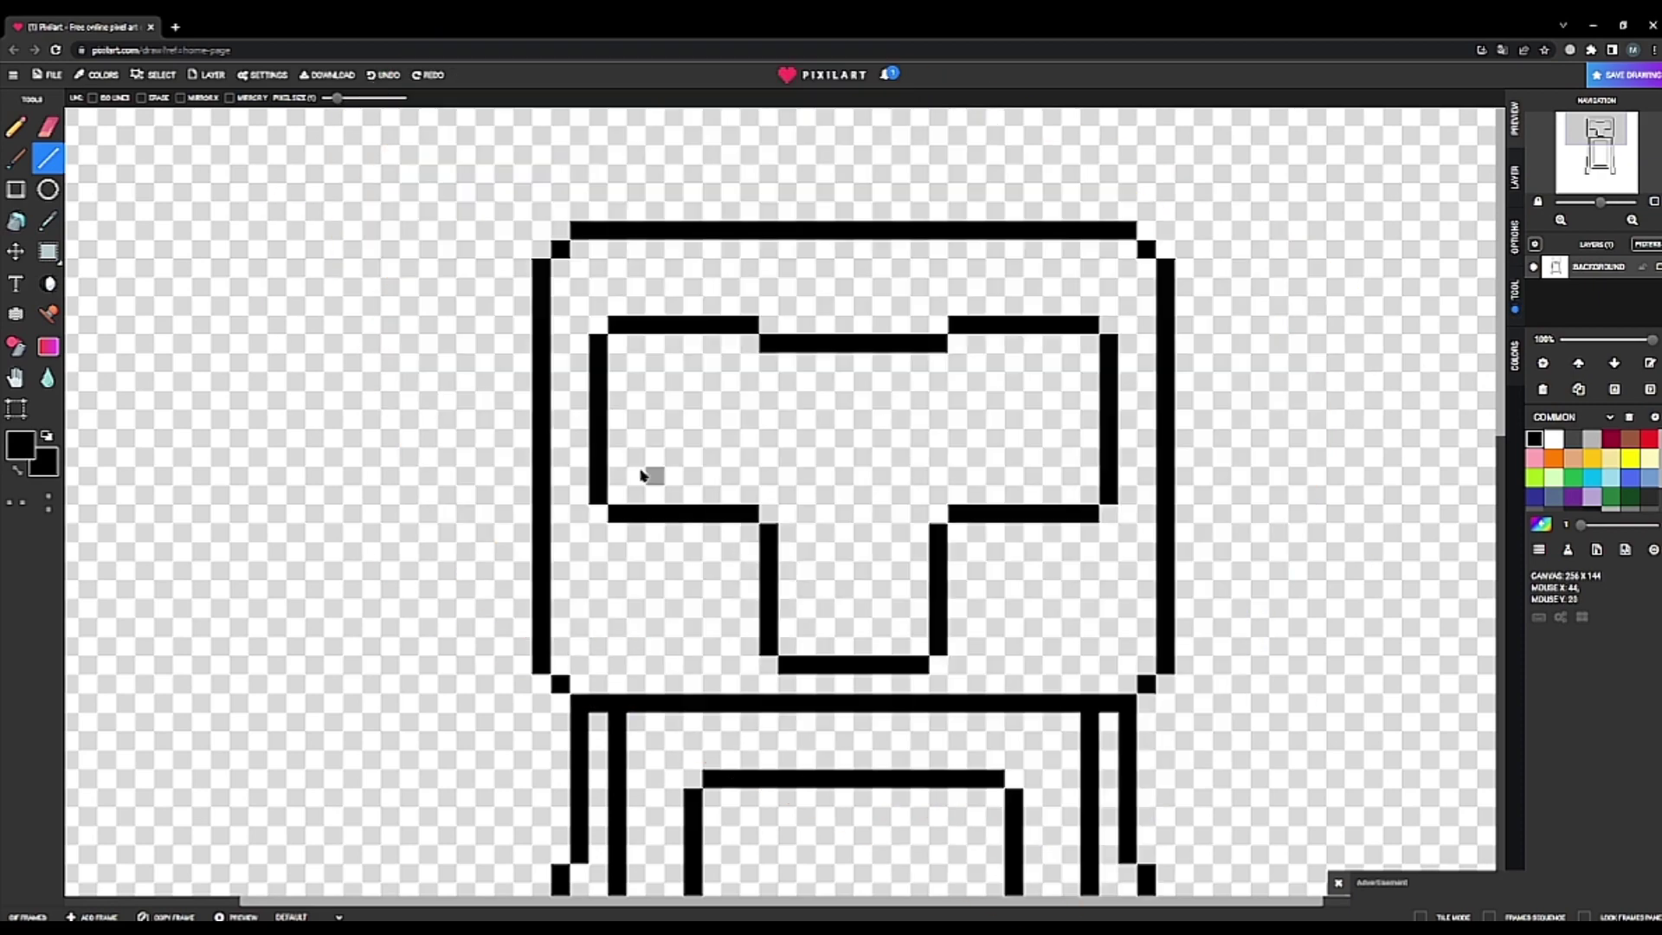
- Draw a black circle outline about 7 by 7 pixels as the eye in the left part of the face
scroll(957, 427, down, 2)
scroll(912, 373, up, 2)
scroll(783, 550, up, 4)
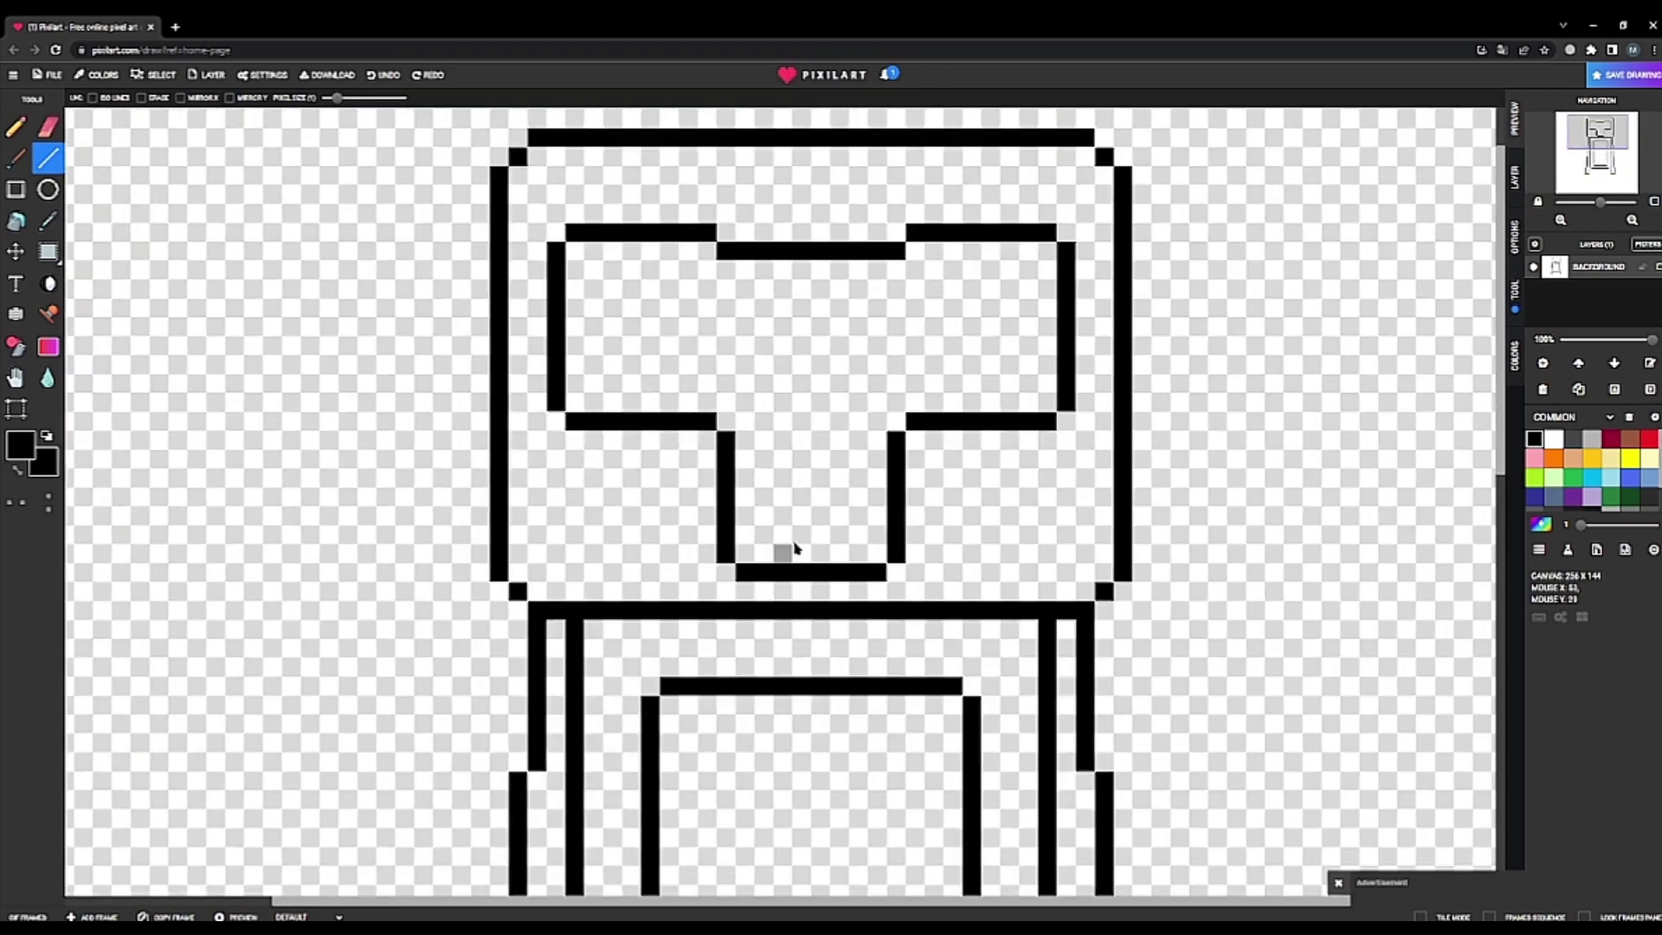
scroll(828, 750, up, 1)
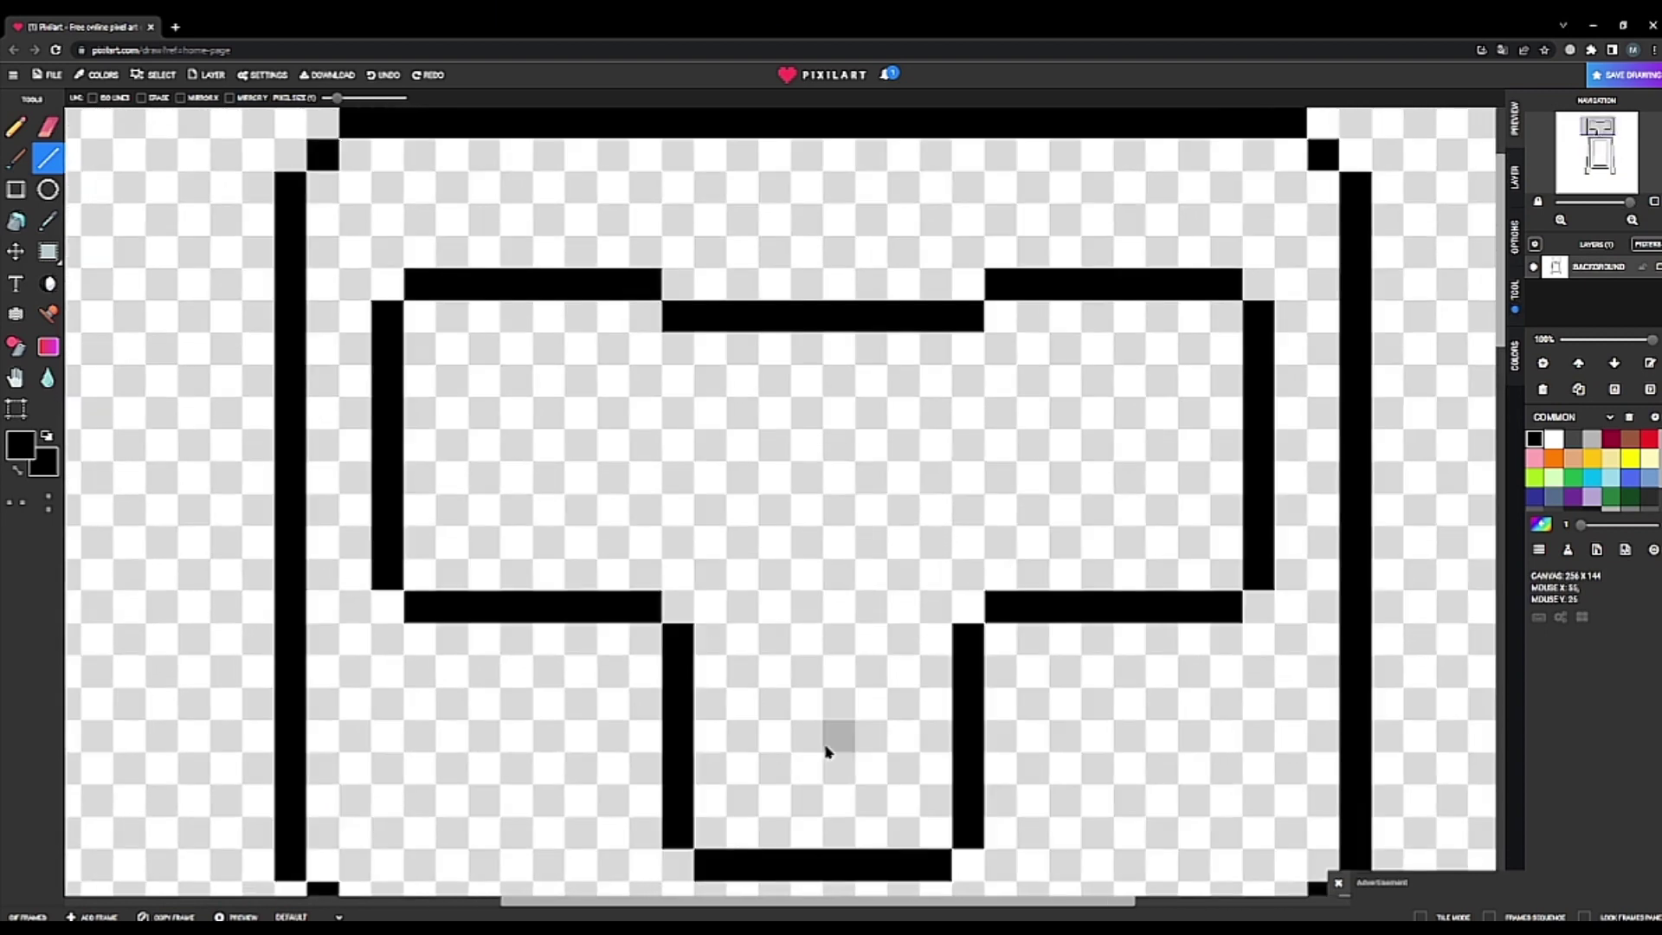
scroll(783, 802, down, 1)
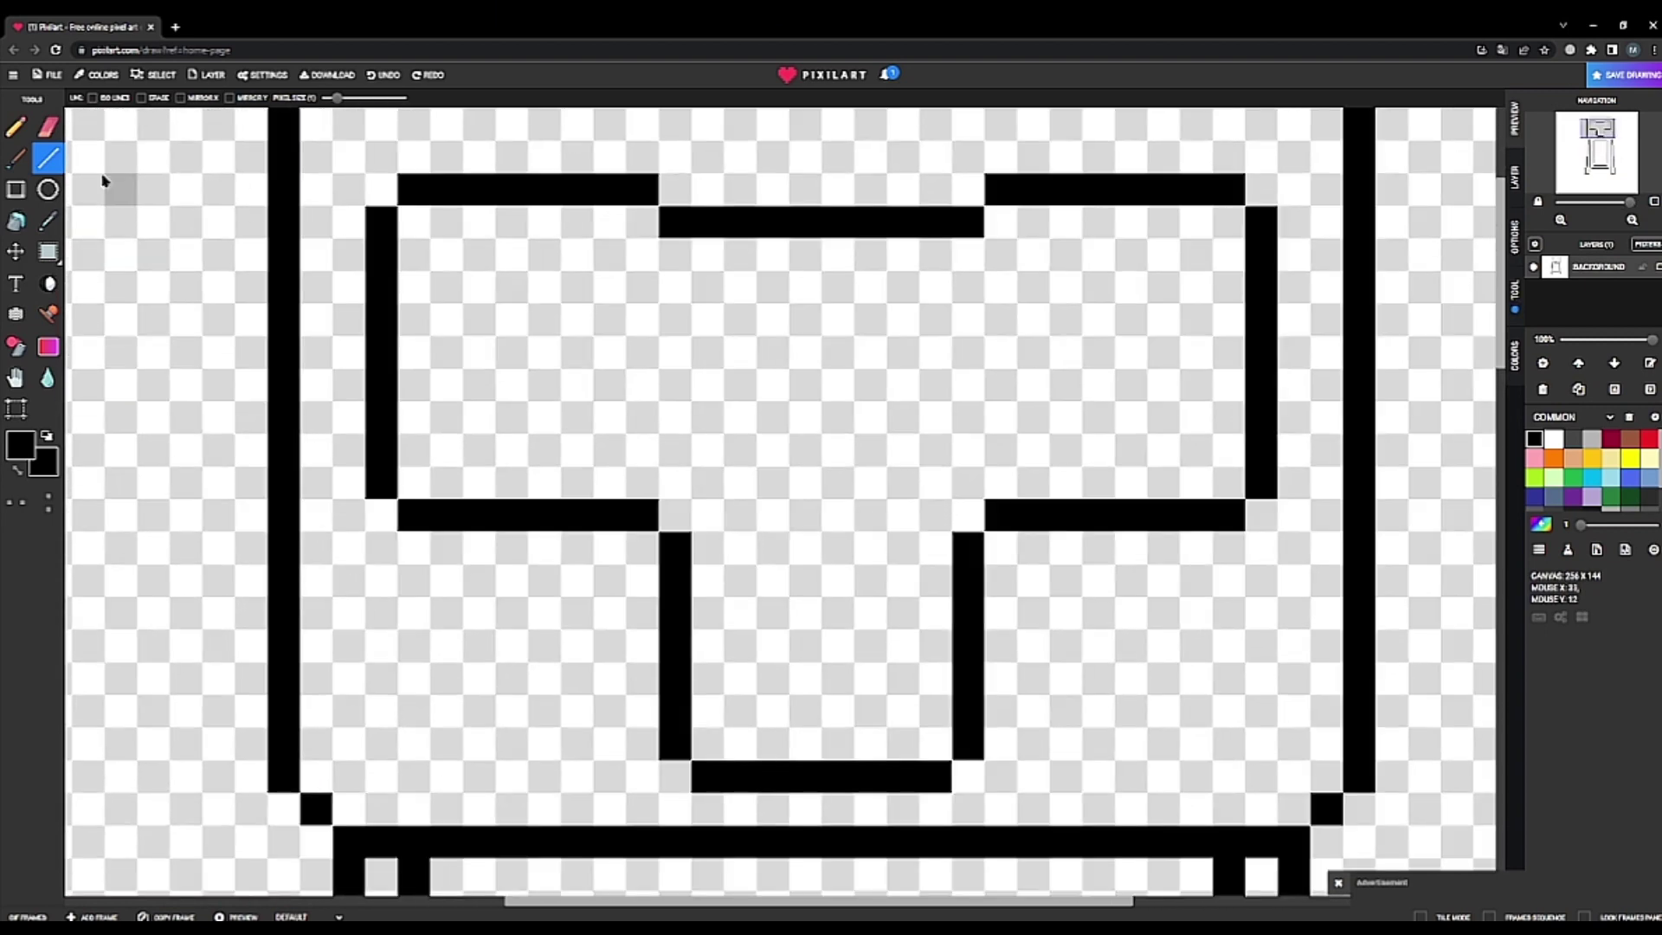
click(48, 189)
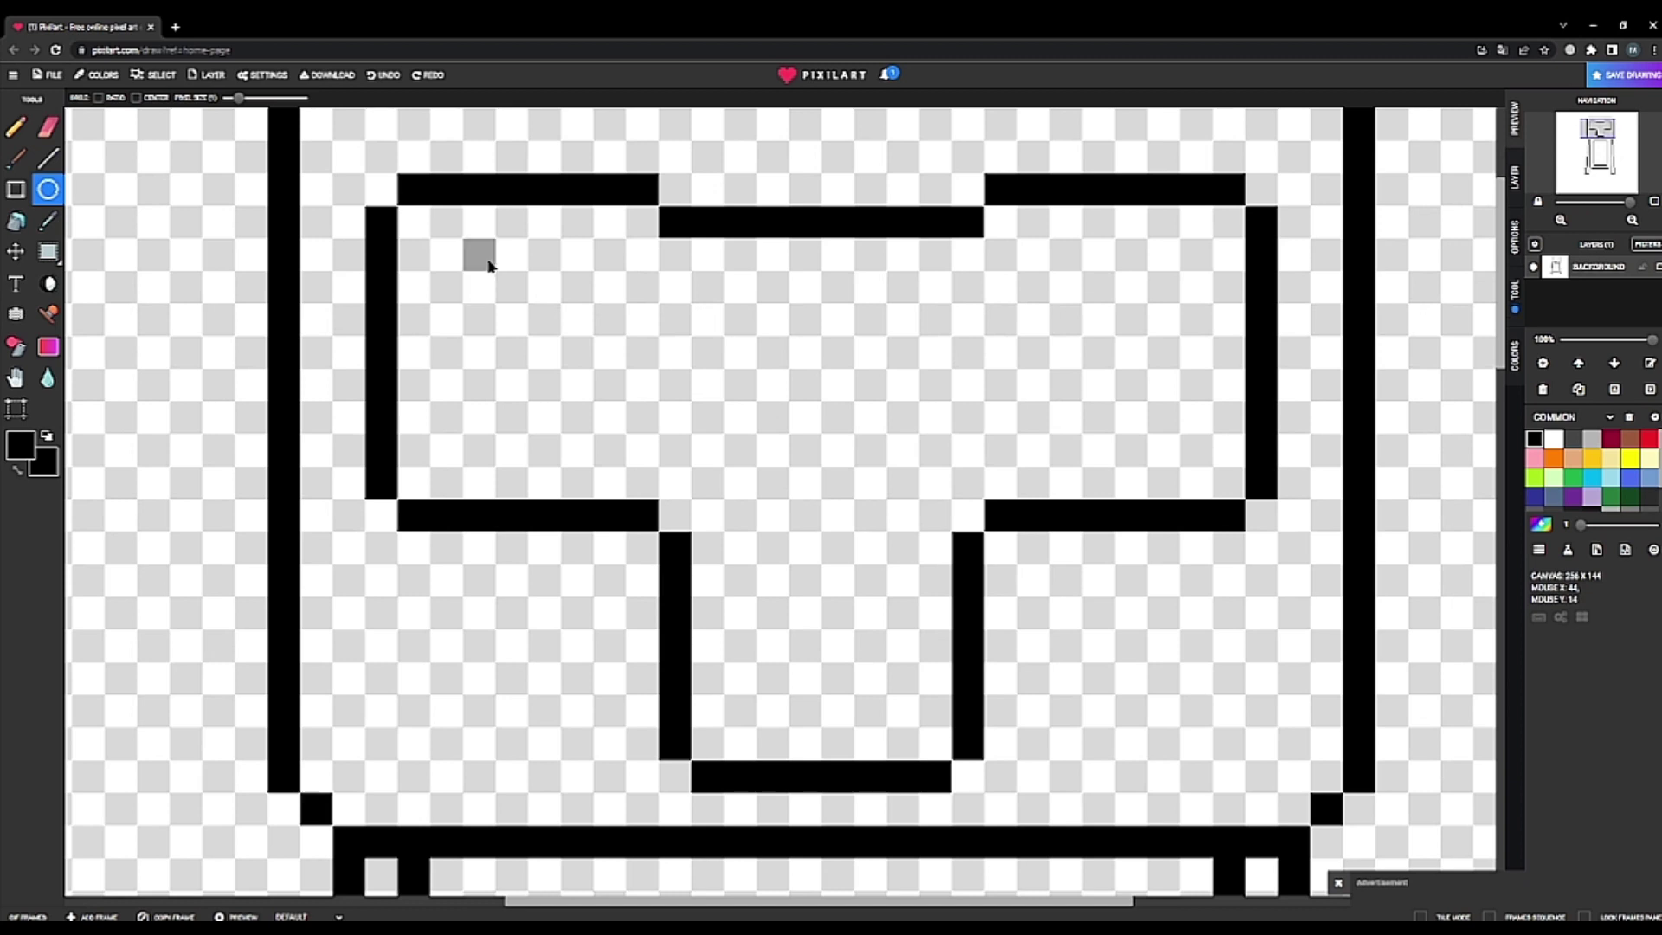
drag(486, 265, 689, 463)
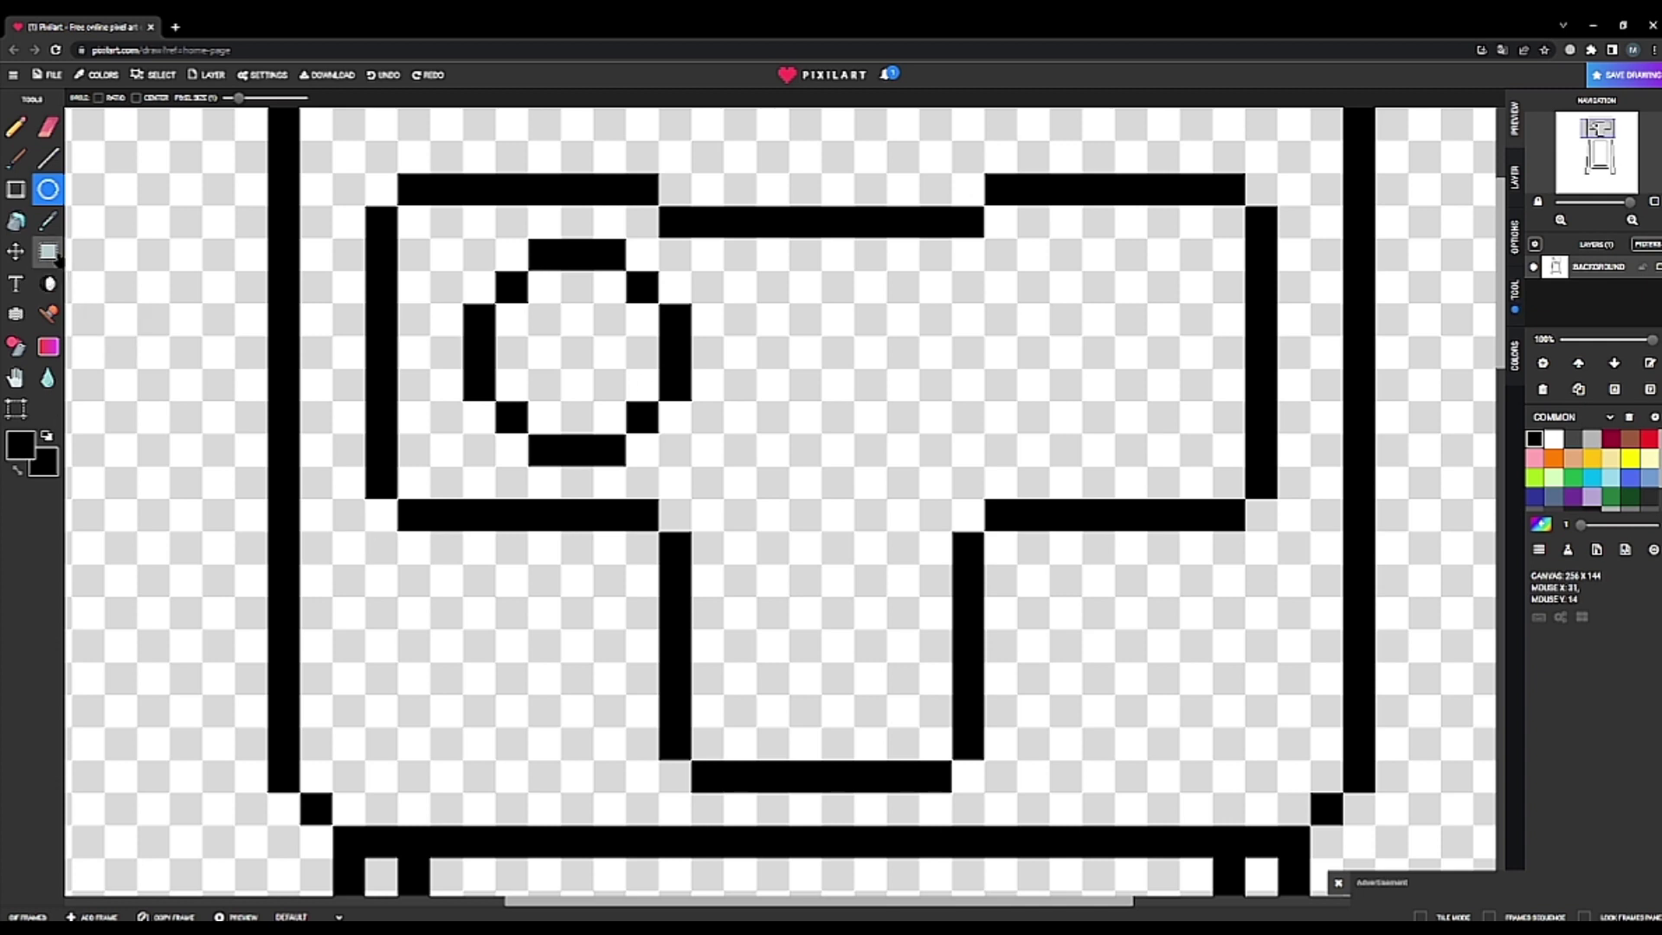
click(49, 254)
mouse_move(446, 222)
mouse_down()
mouse_move(618, 257)
mouse_move(641, 319)
mouse_move(647, 459)
mouse_move(684, 468)
mouse_up()
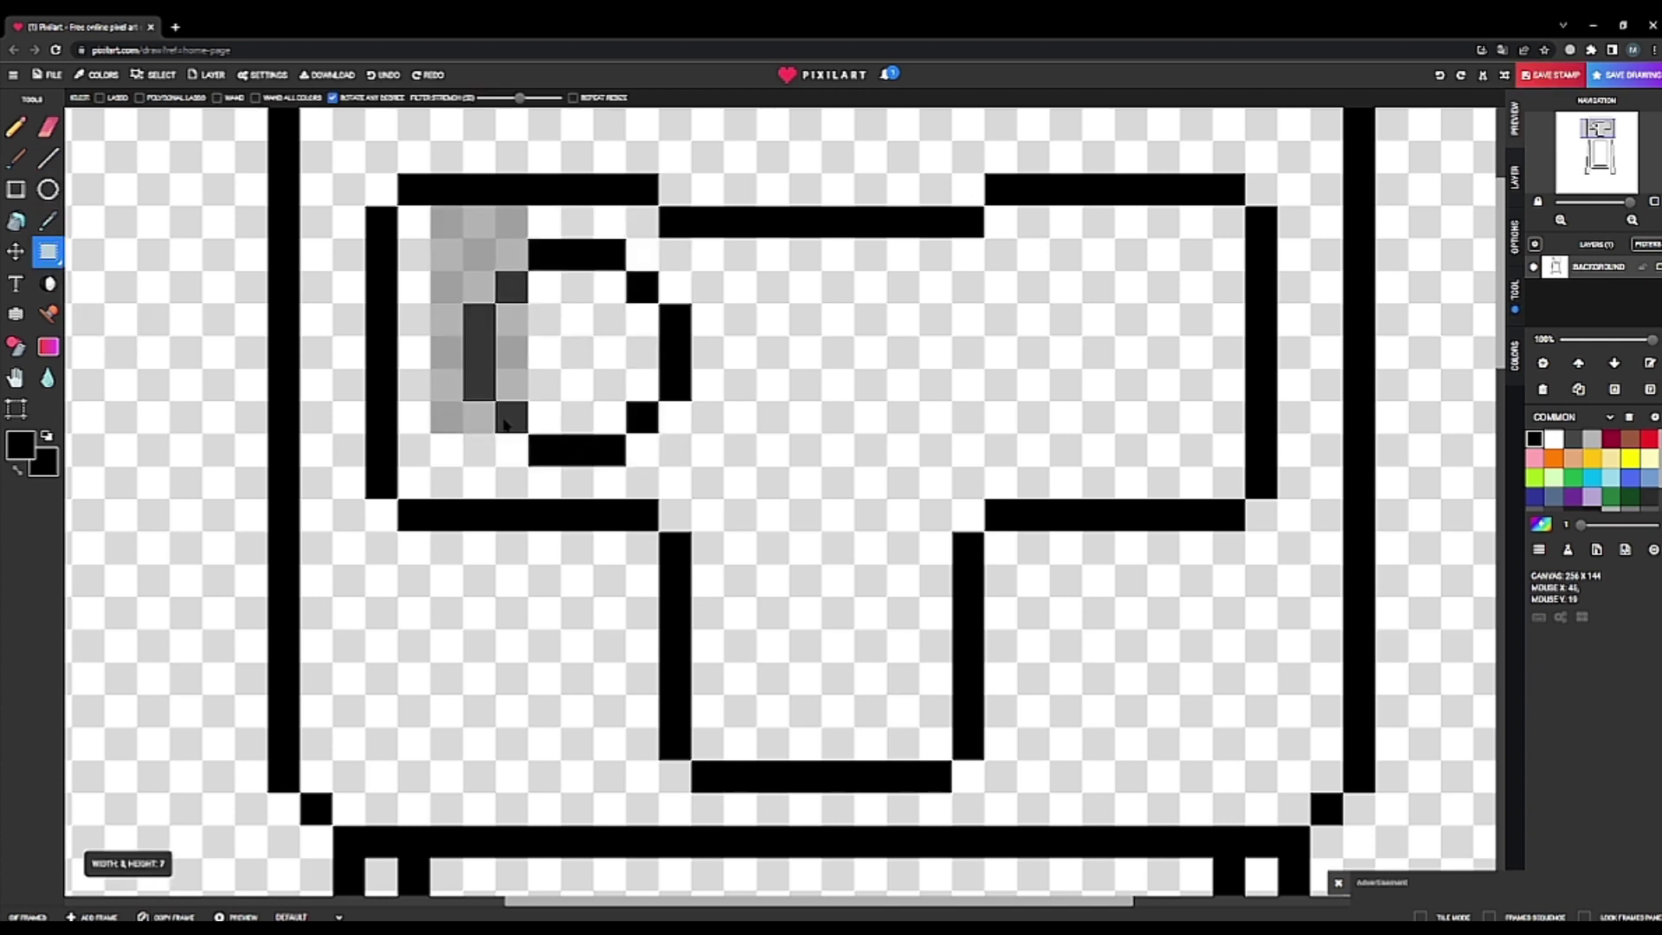
key(Delete)
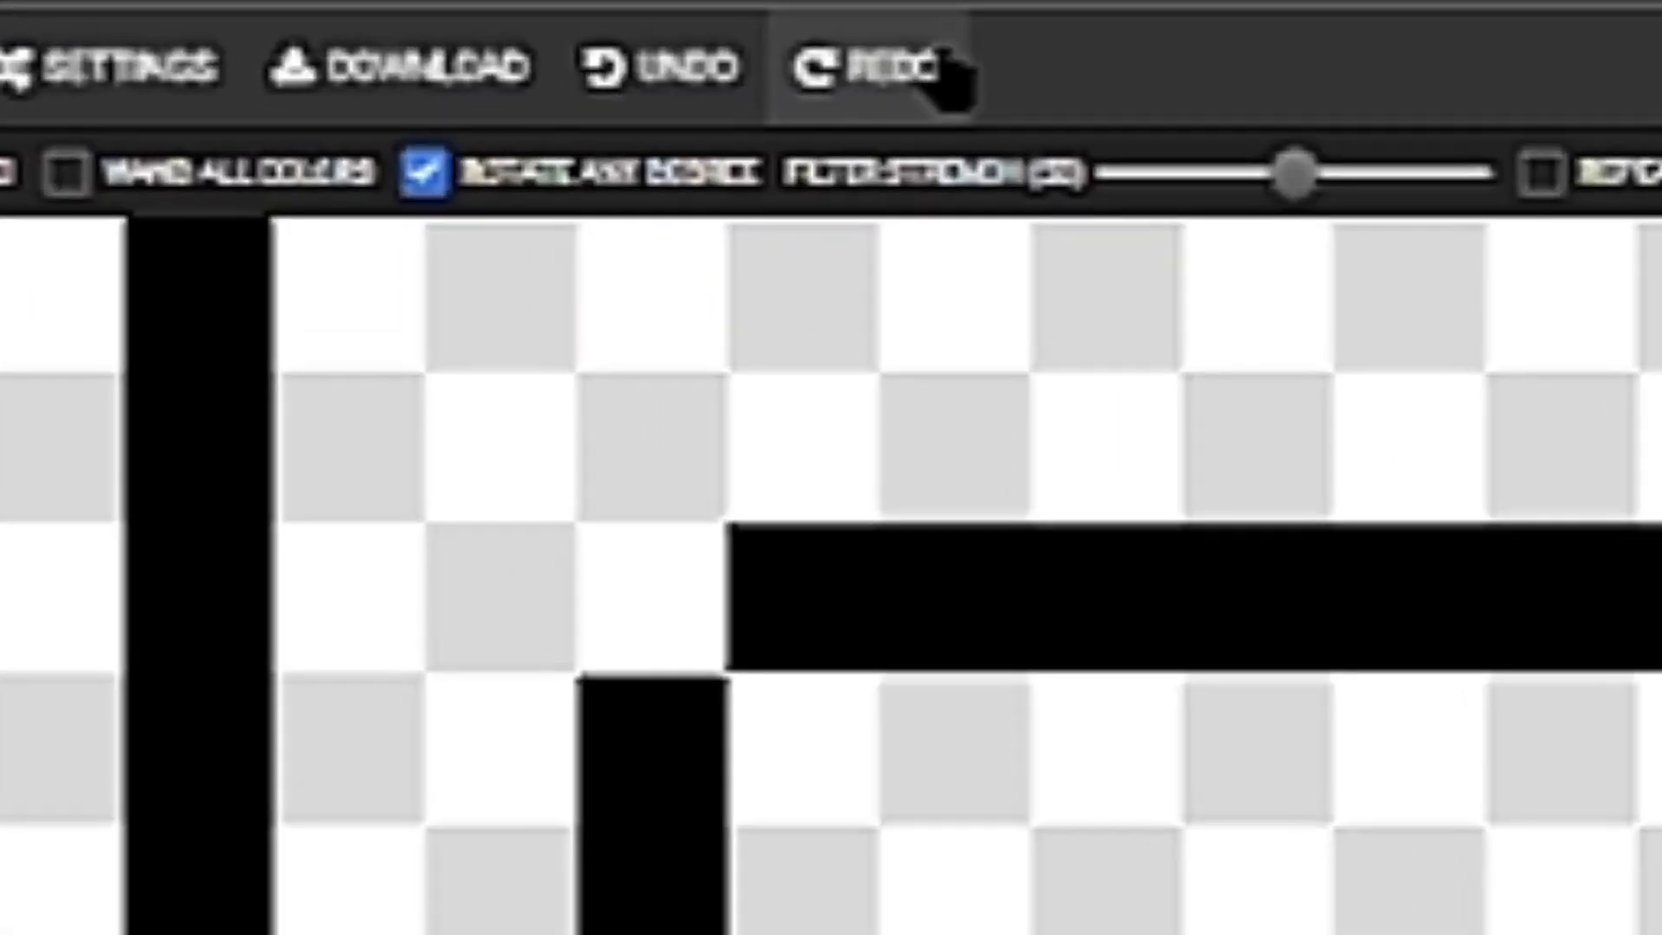
click(610, 74)
click(723, 82)
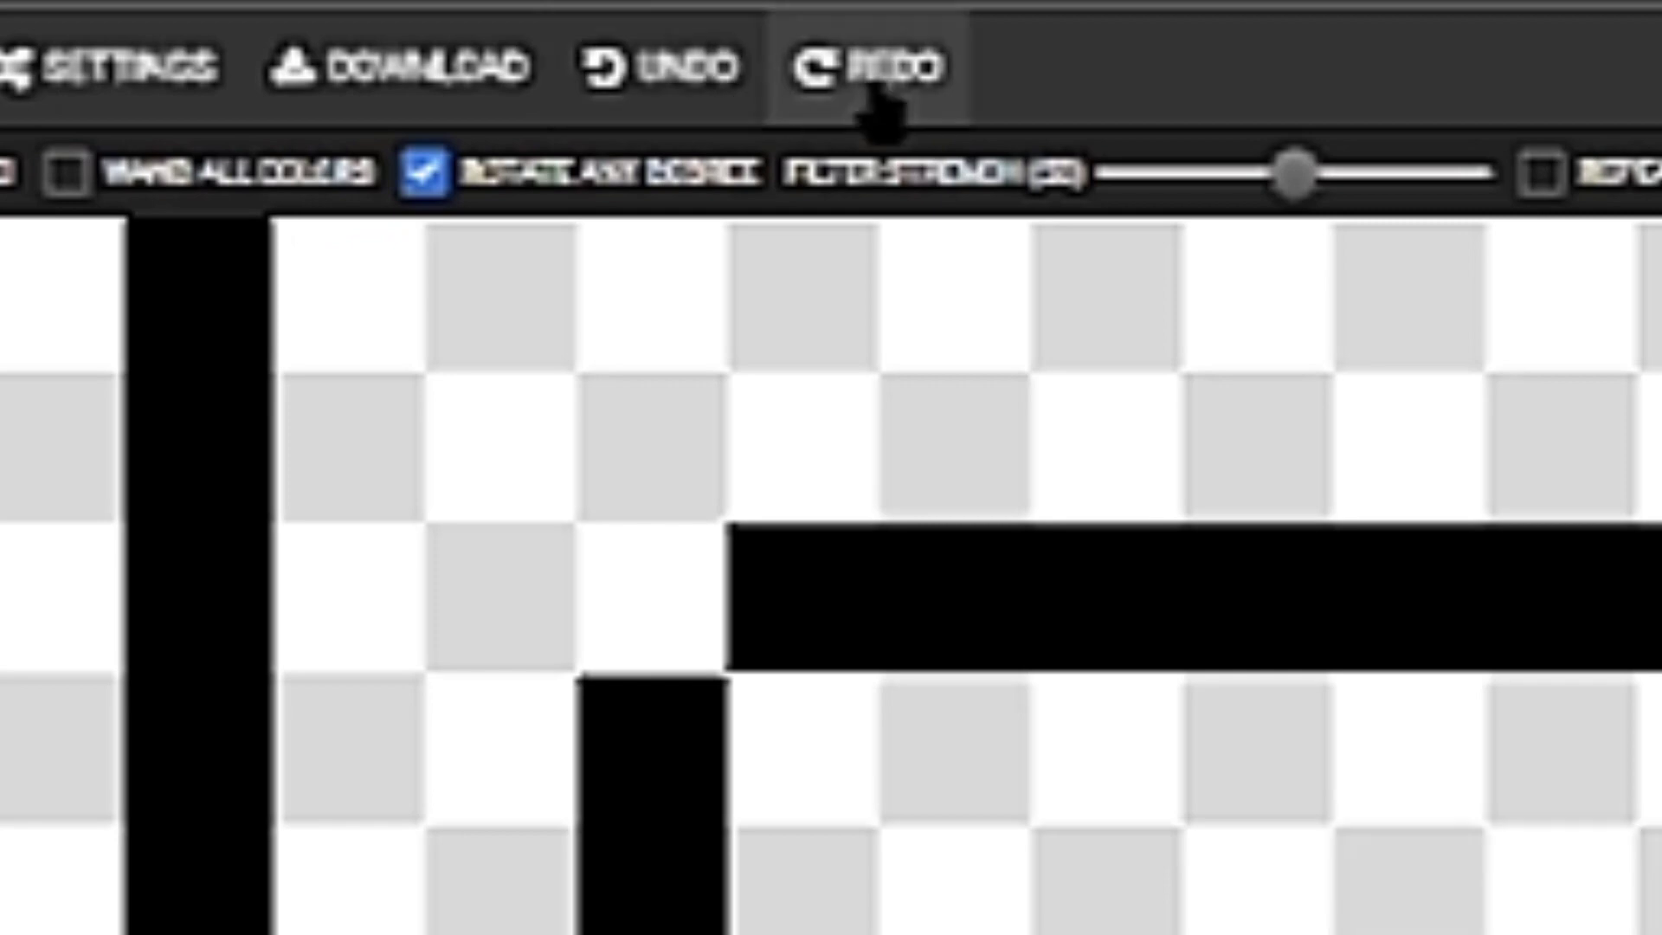
key(ctrl+z)
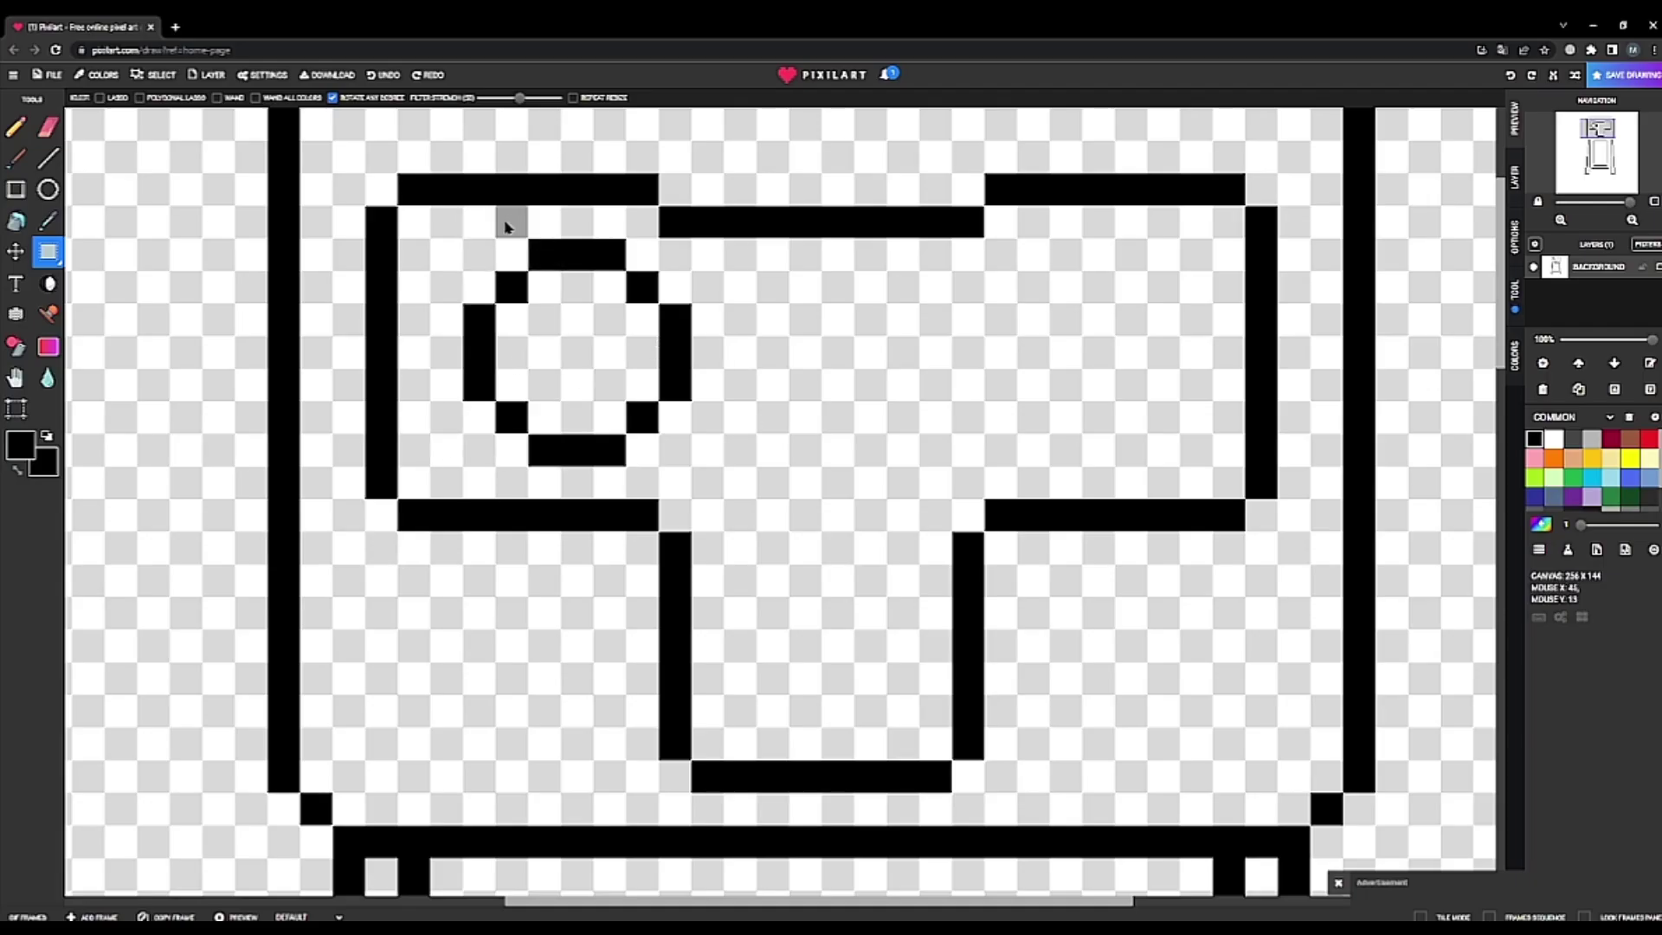
- Place a copy of the eye outline level in the right part of the face and redraw its missing outer side in black
drag(461, 225, 1057, 432)
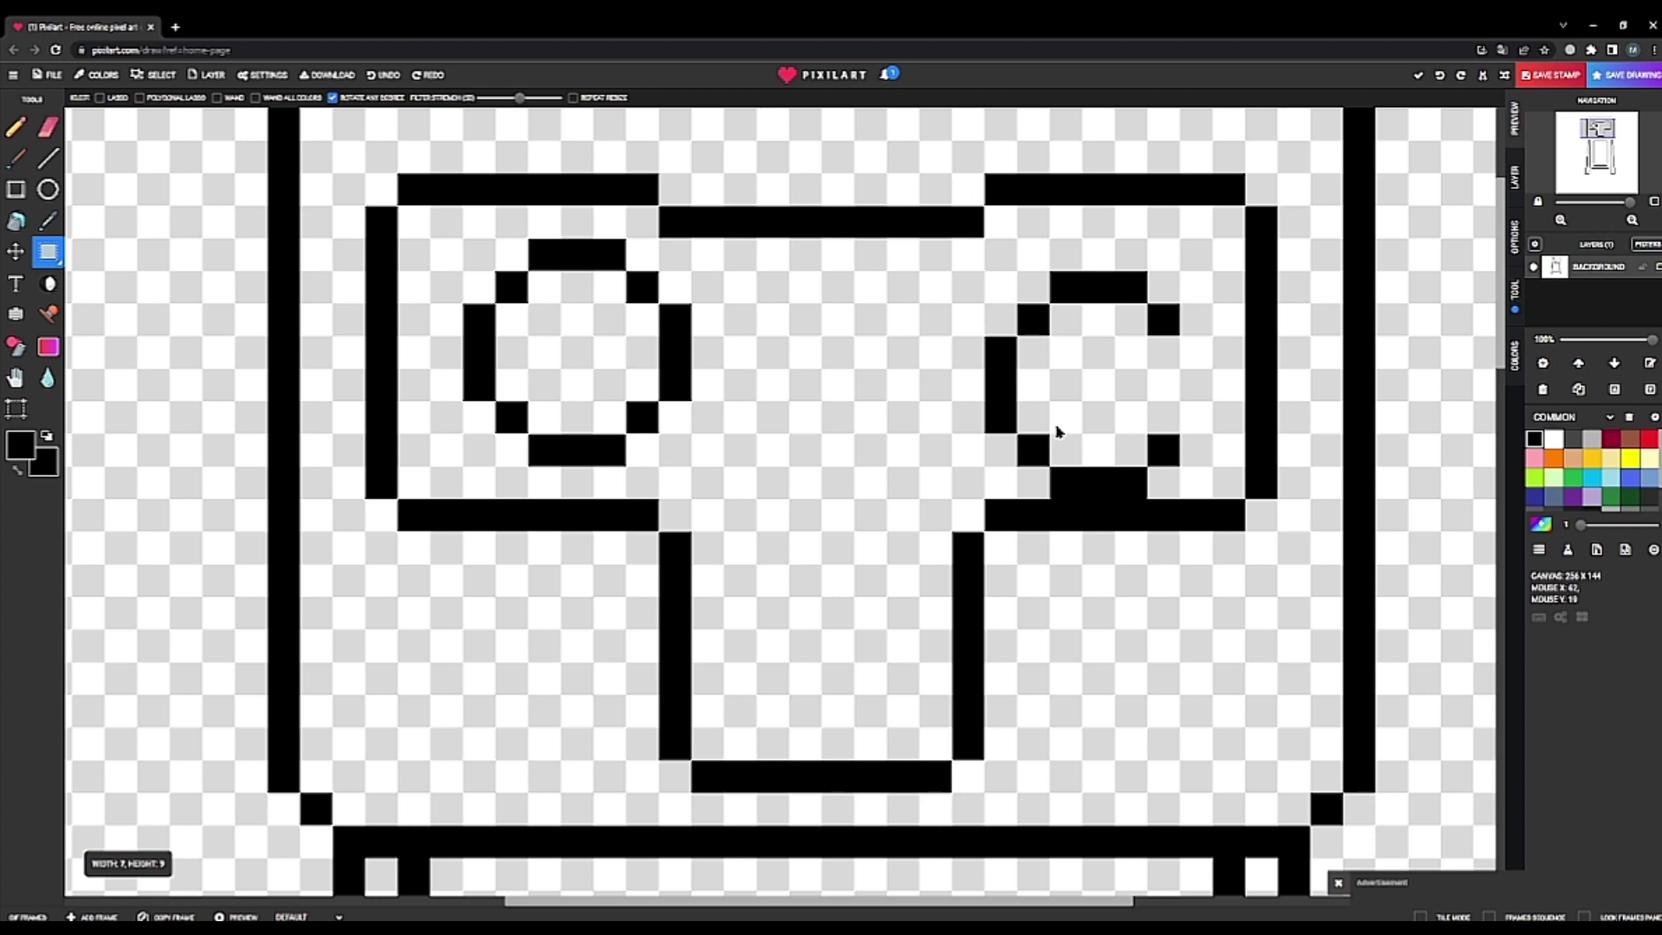
drag(1084, 418, 1051, 374)
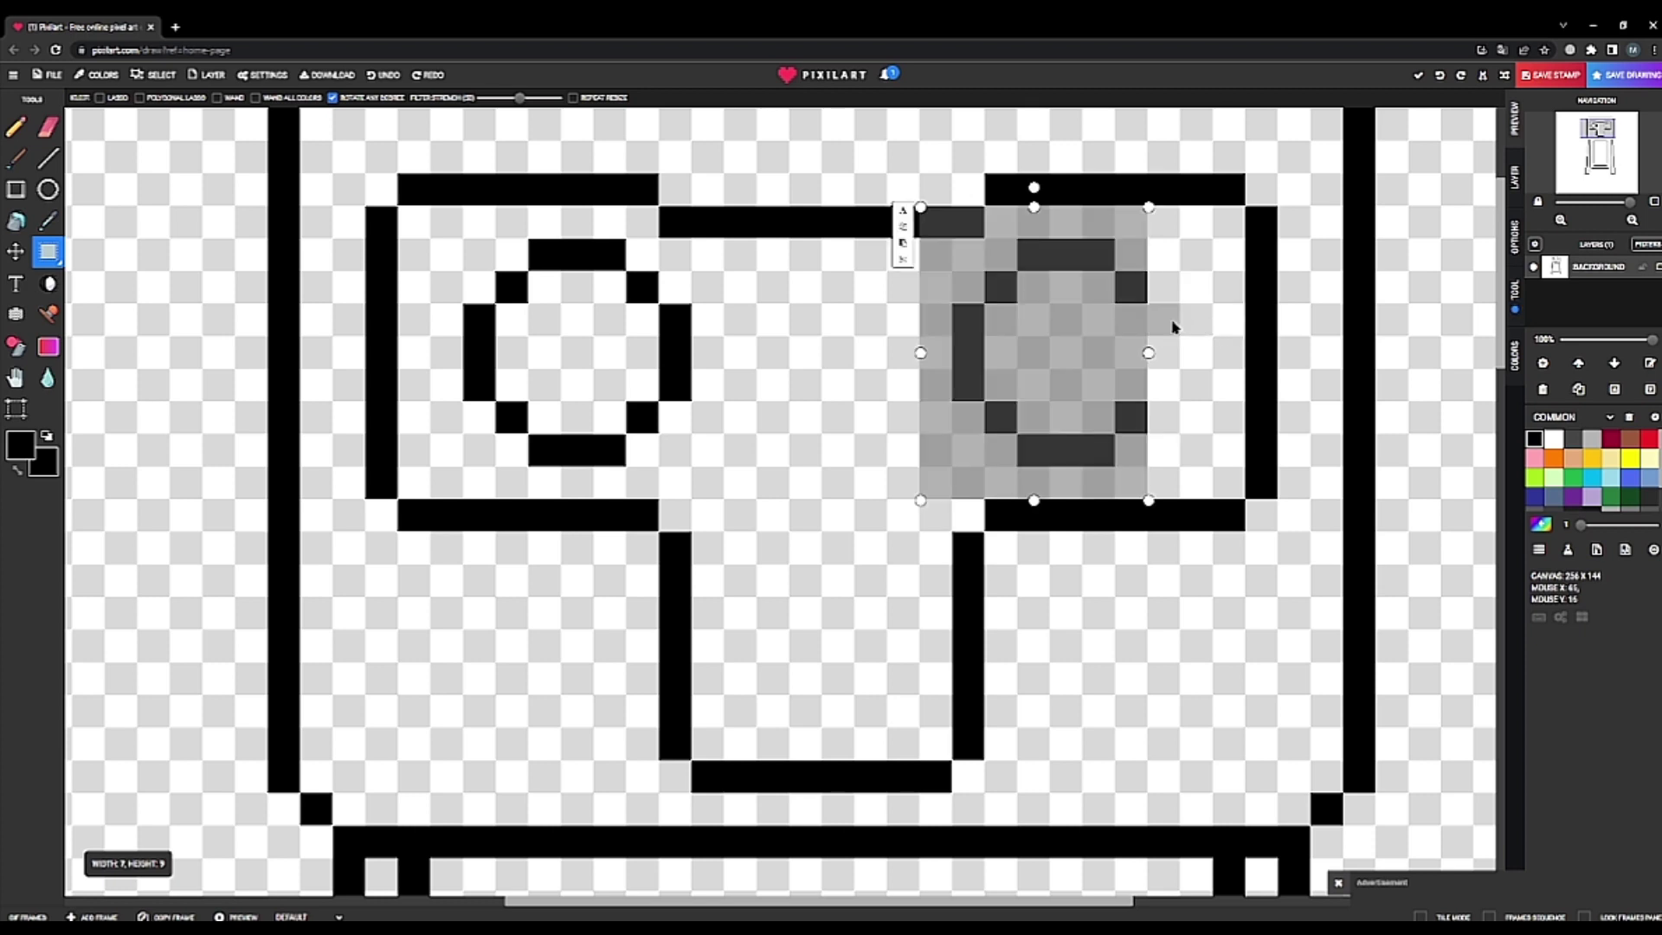
key(b)
drag(1164, 314, 1163, 386)
scroll(990, 475, down, 1)
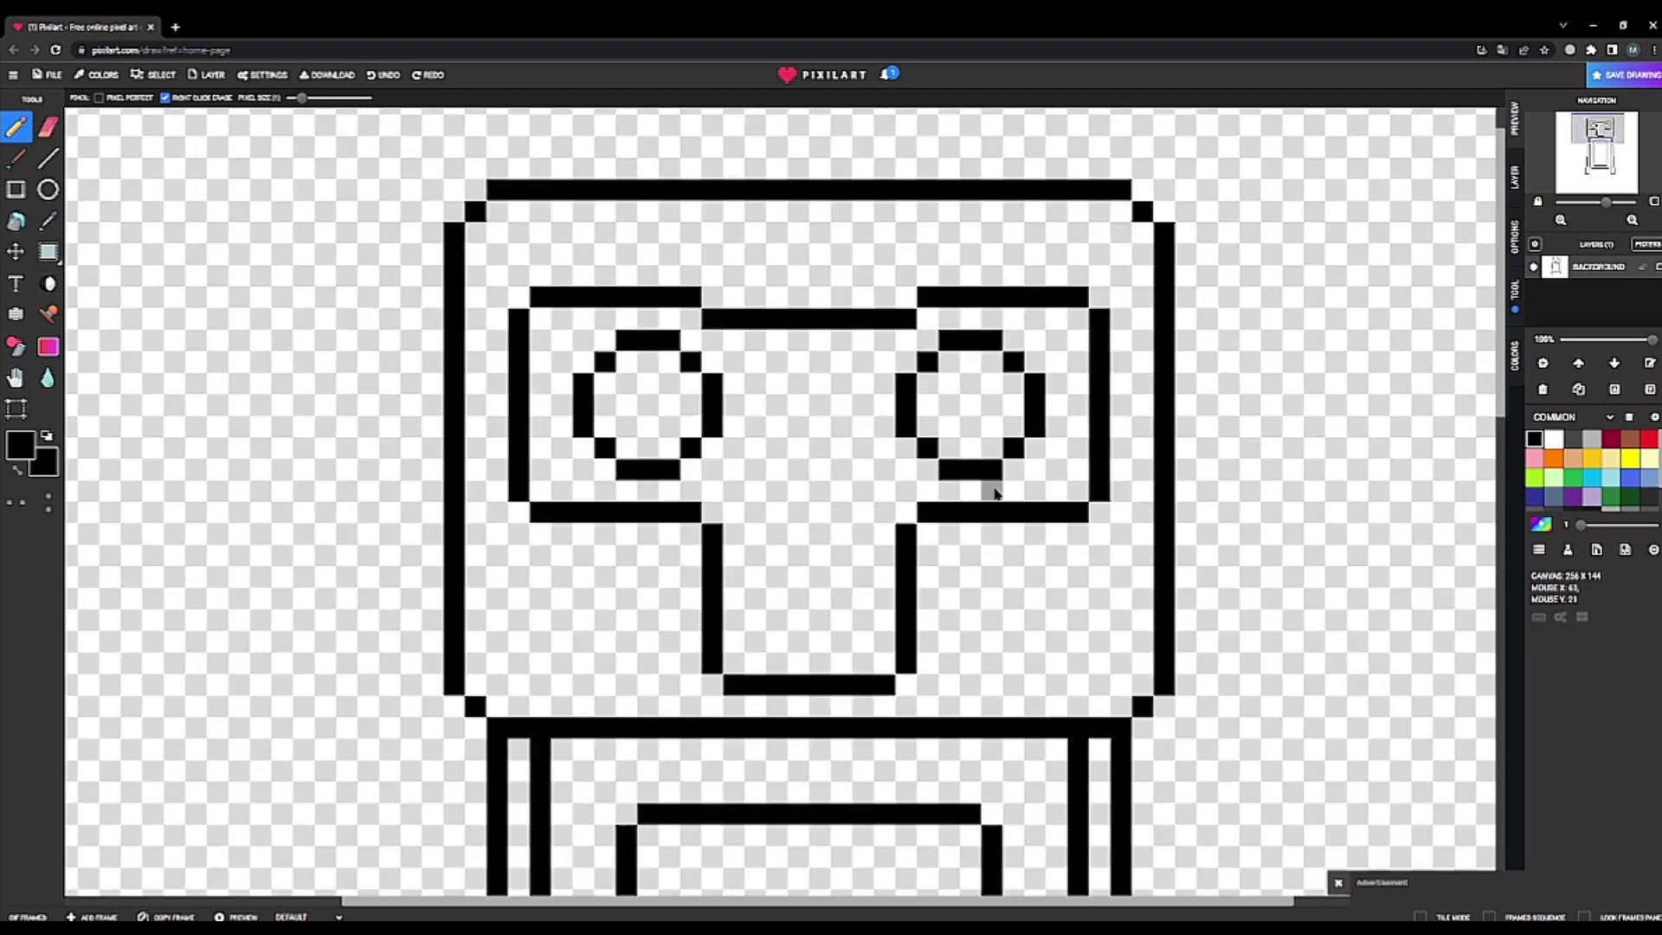
- Try filling the insides of both eye circles with black, and undo the fills
scroll(952, 626, up, 1)
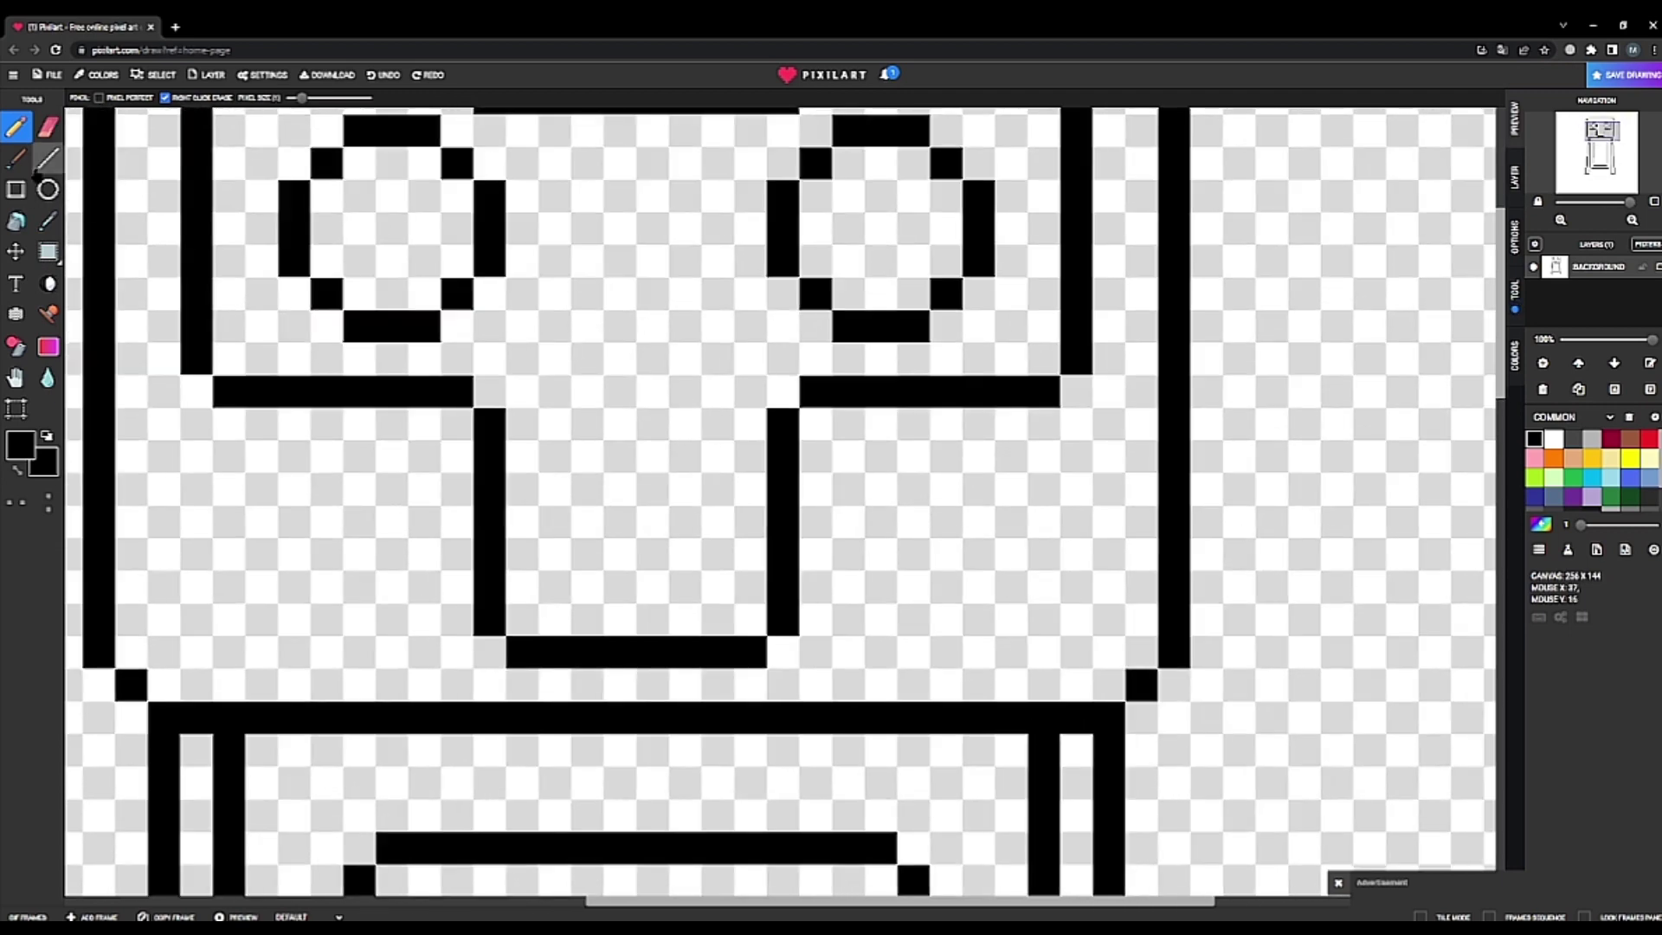
click(16, 221)
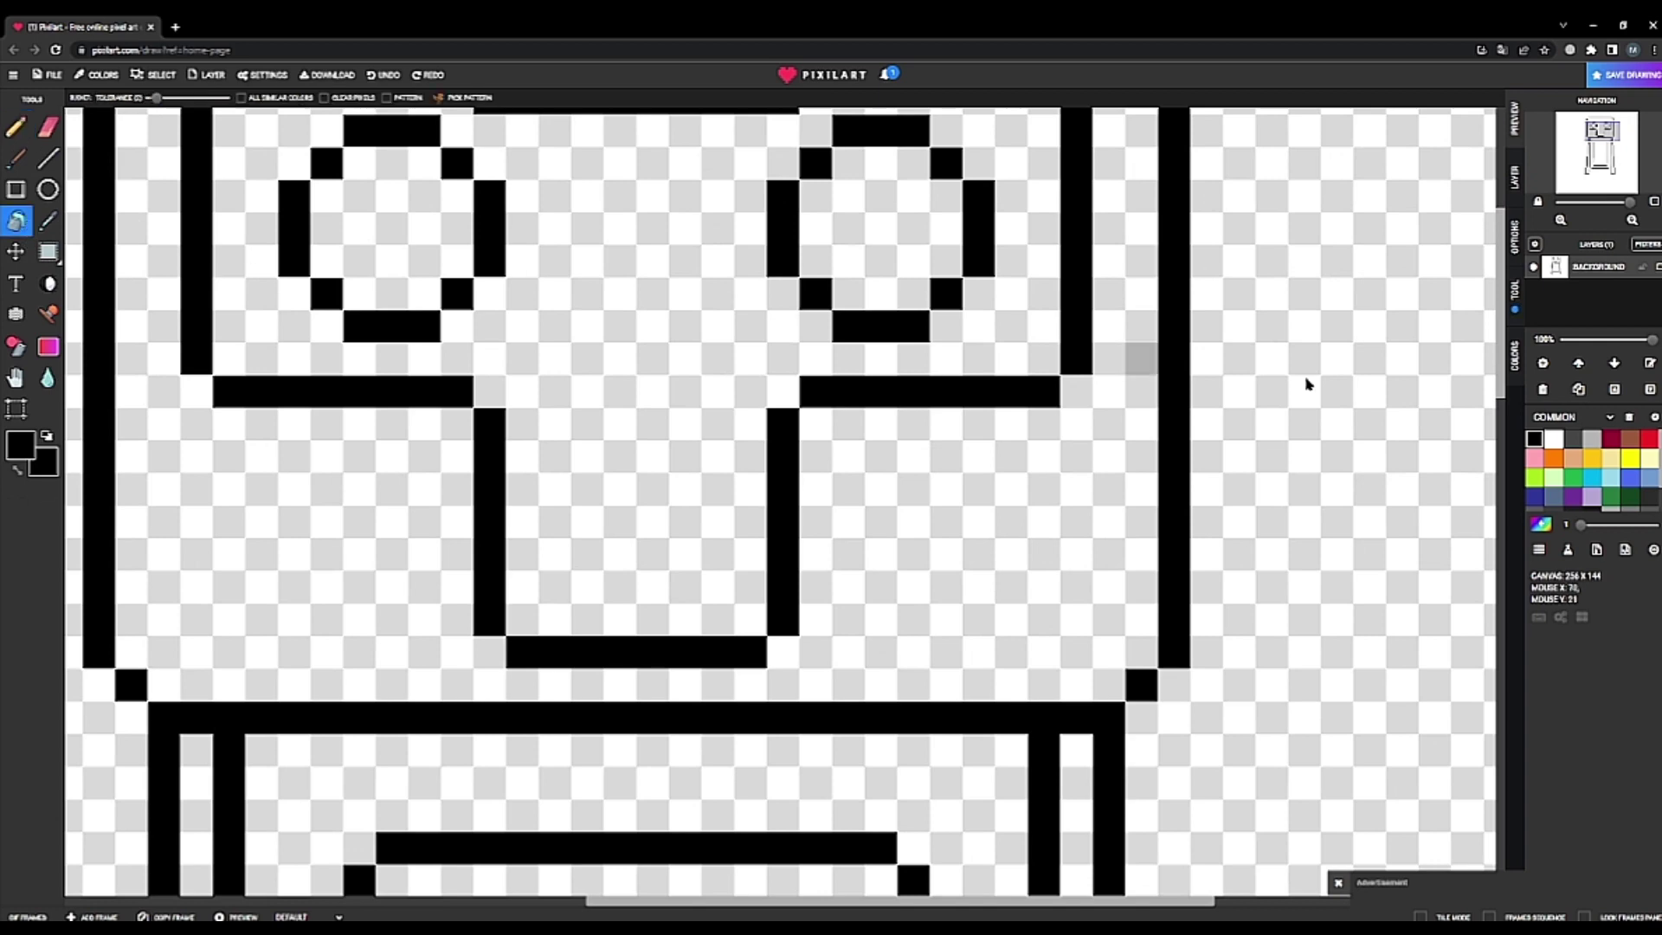
click(391, 229)
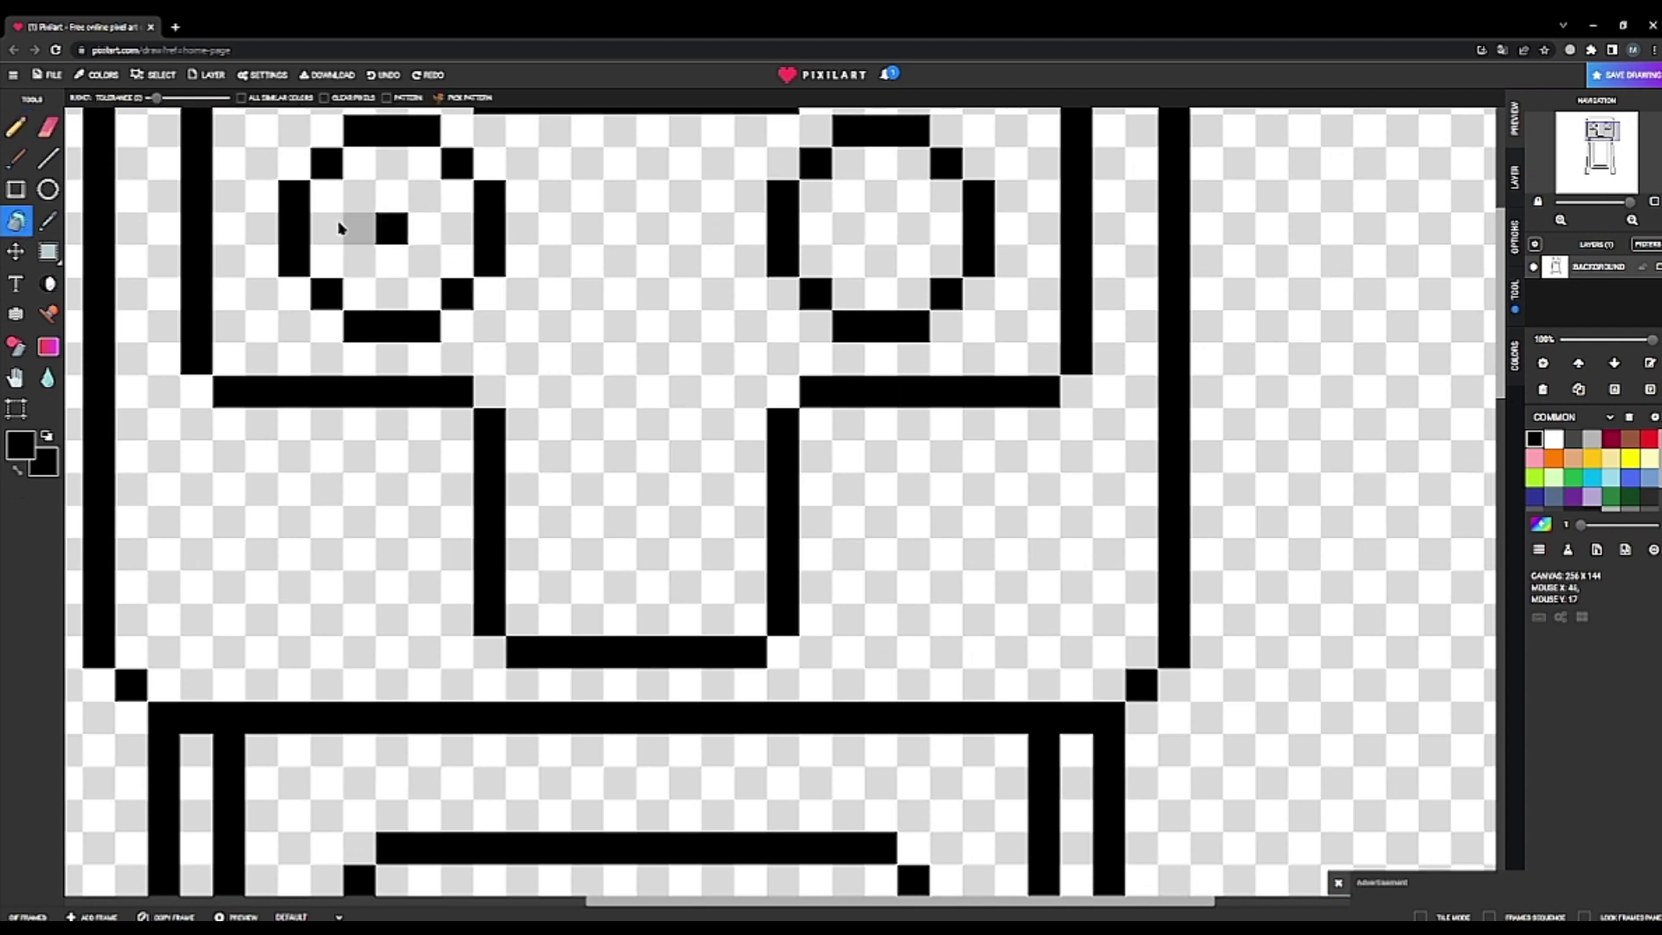
click(329, 196)
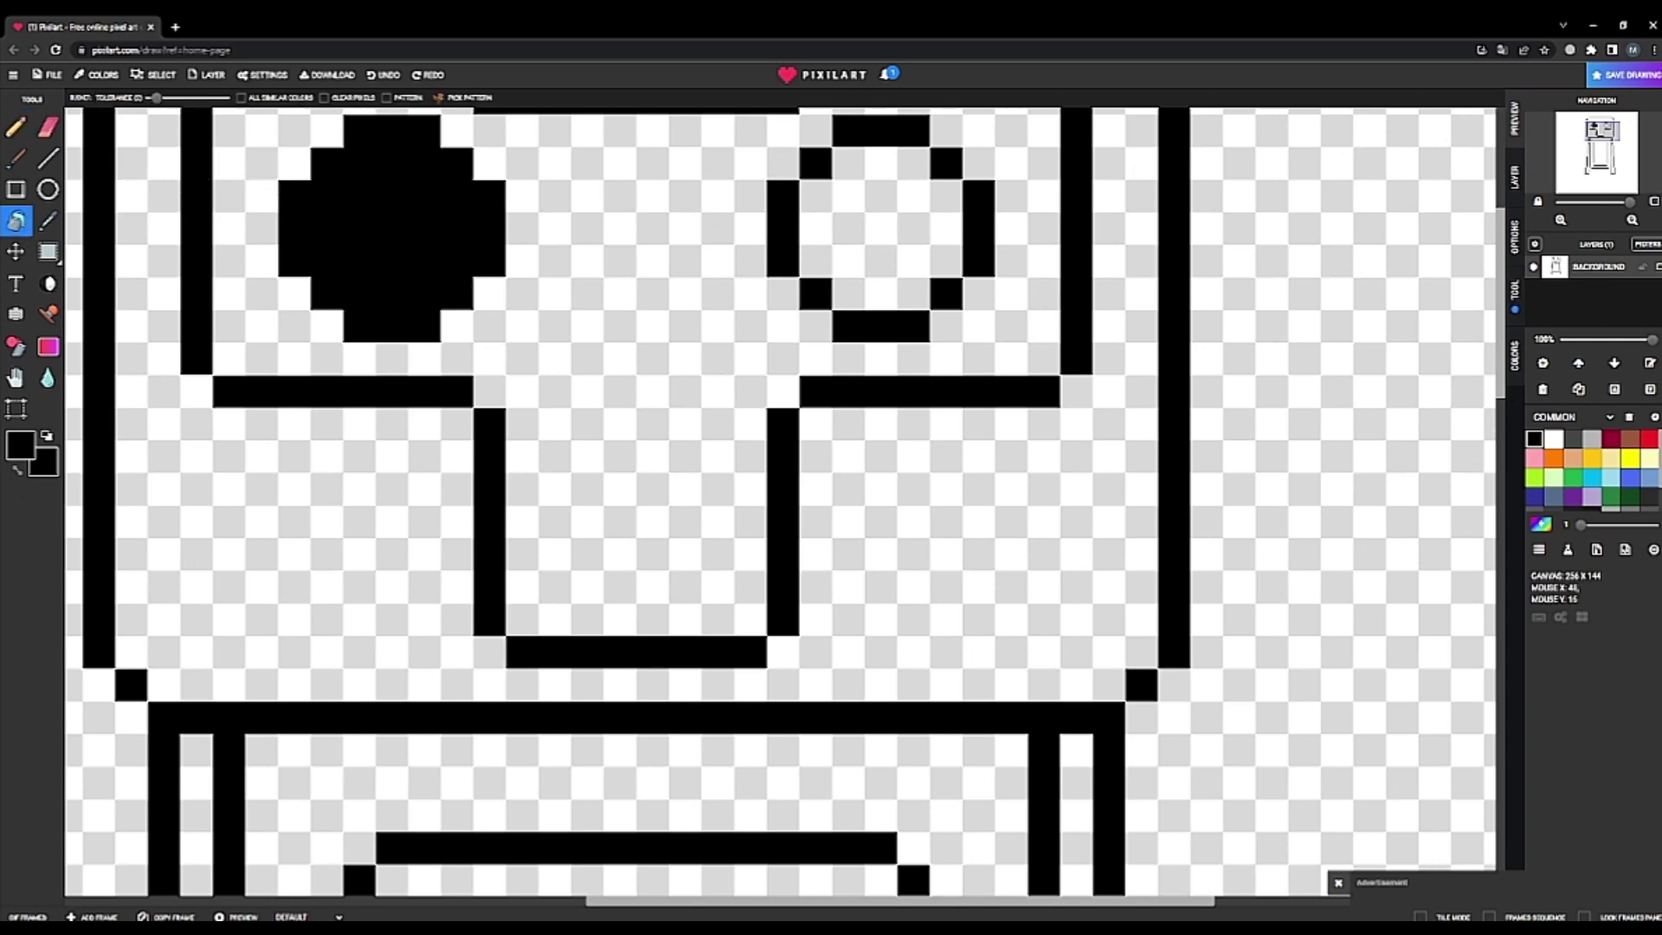
click(948, 259)
scroll(935, 326, down, 3)
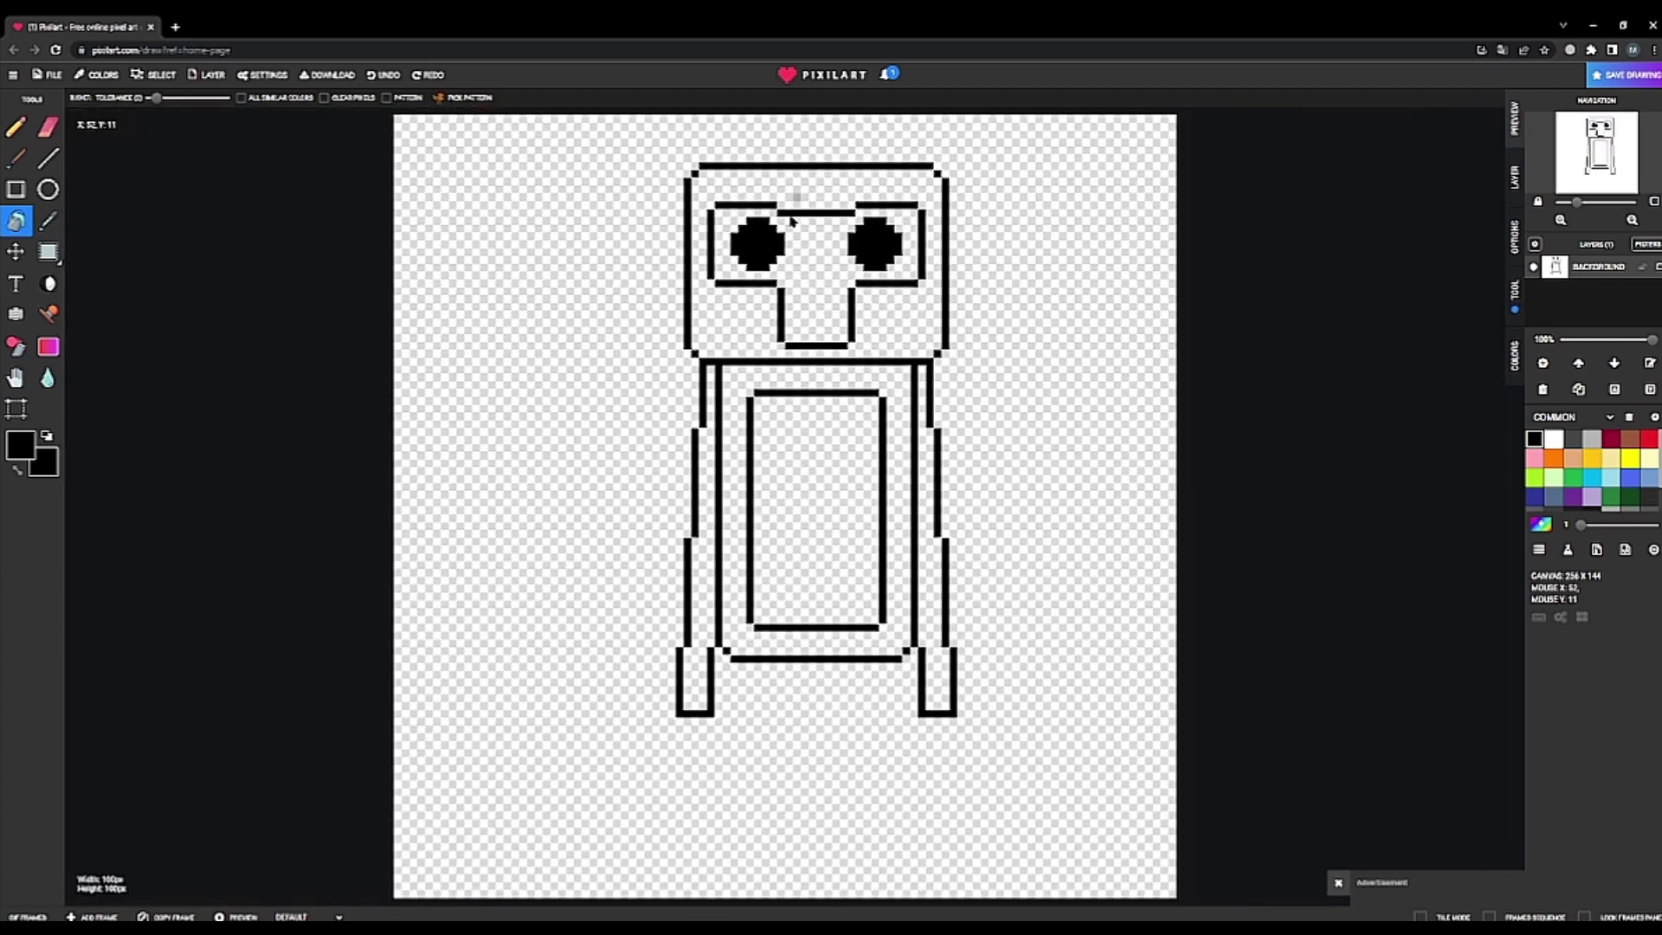
scroll(798, 198, up, 3)
scroll(889, 519, up, 2)
key(ctrl+z)
key(ctrl+z)
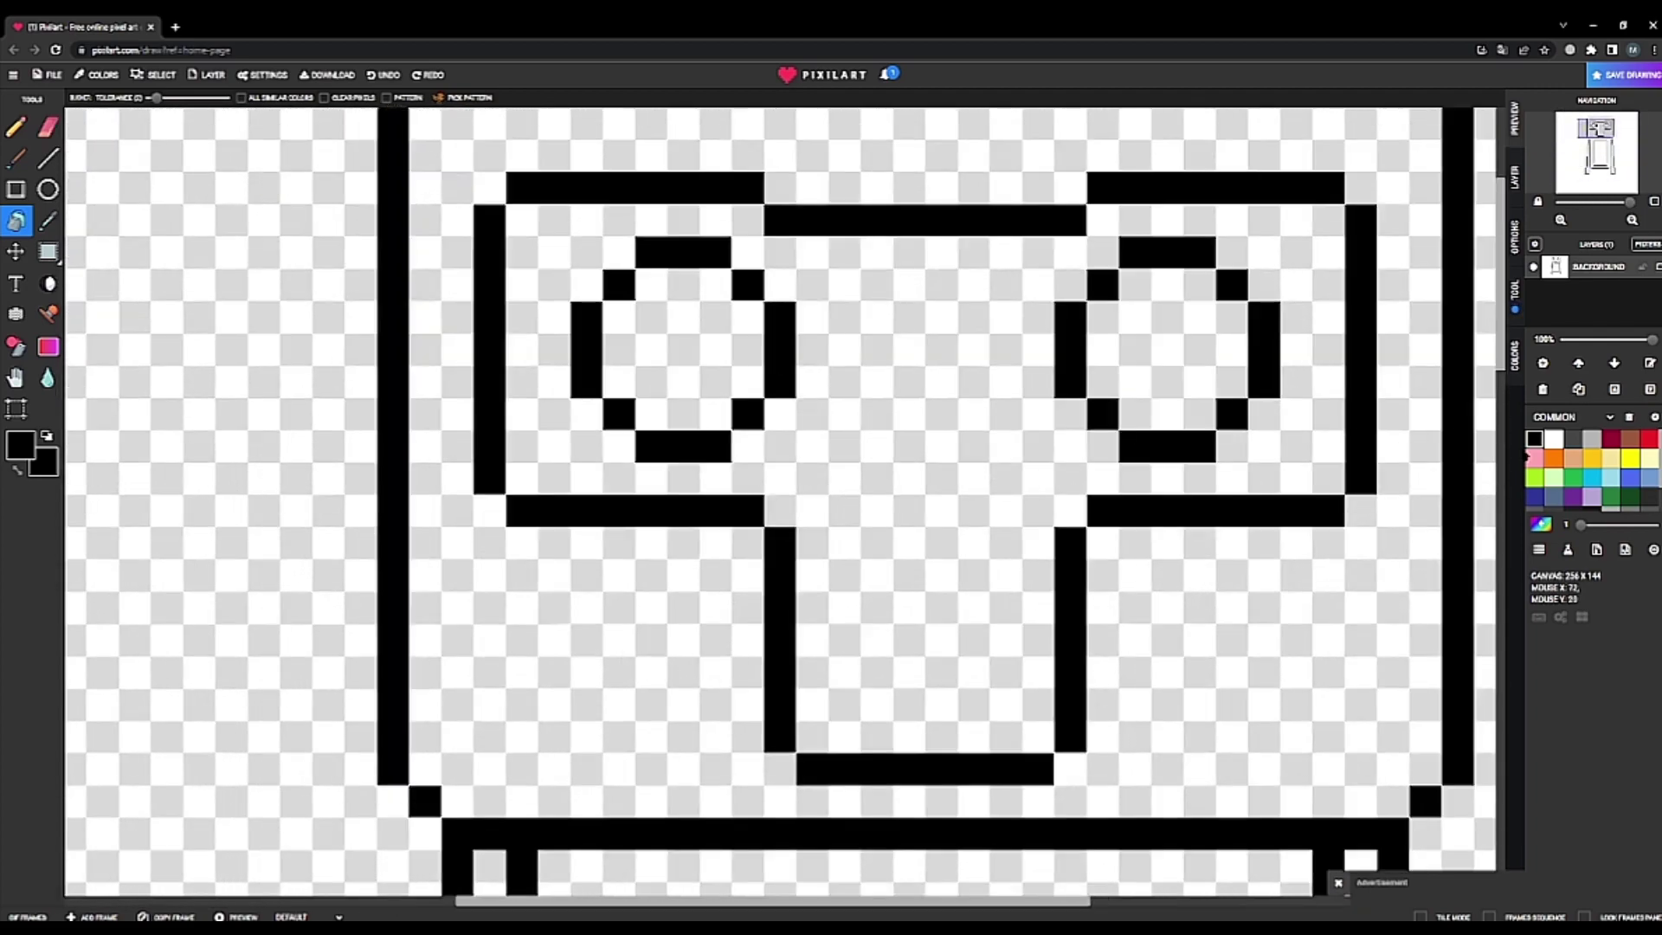
- Try filling the insides of both eye circles with white, and undo the fills
click(1551, 442)
click(710, 346)
click(1193, 360)
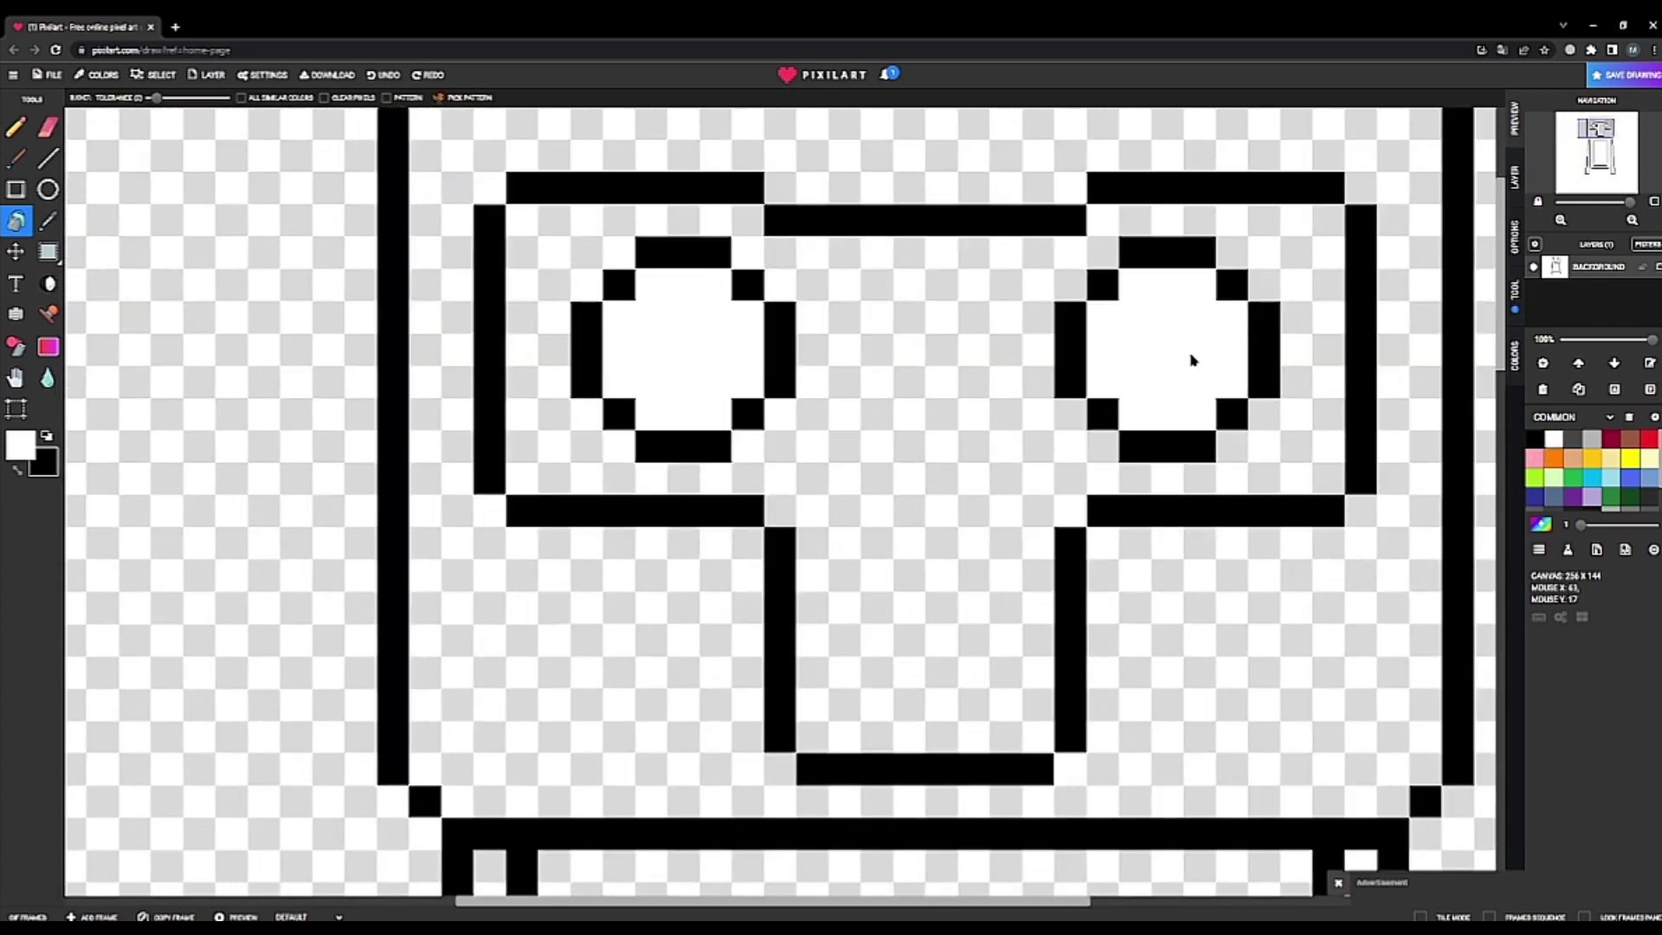
key(ctrl+z)
key(ctrl+z)
scroll(1193, 364, down, 1)
scroll(1193, 368, down, 3)
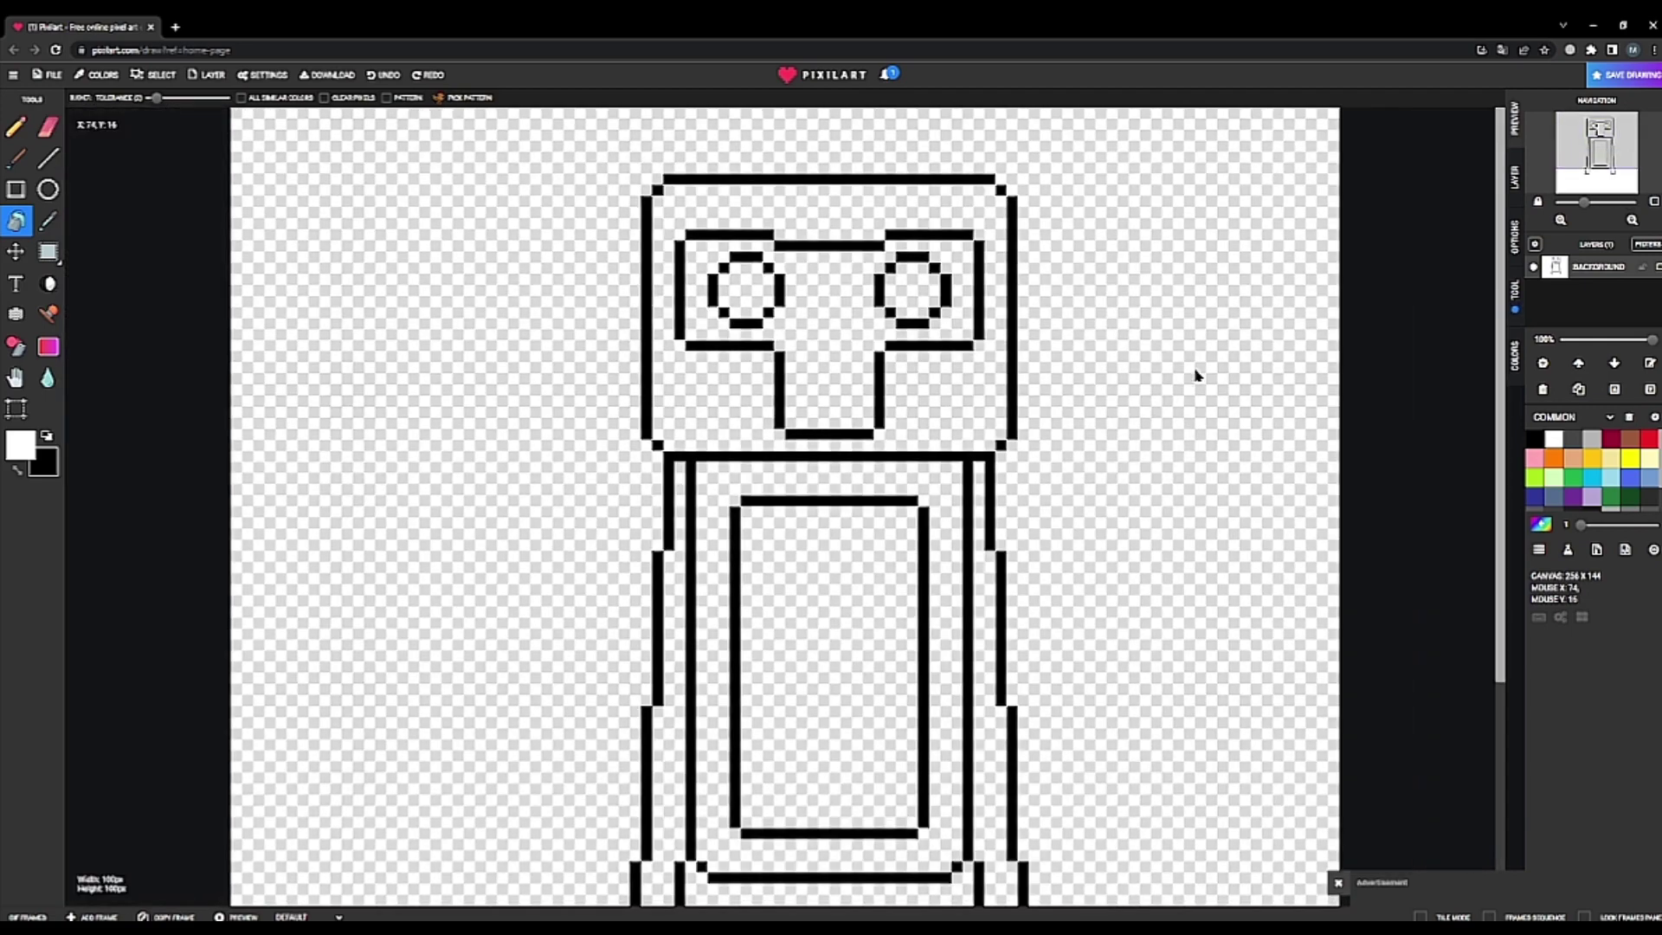
- Draw a black zigzag mouth of six single pixels, alternating between two rows, across the muzzle
click(15, 127)
scroll(779, 450, up, 4)
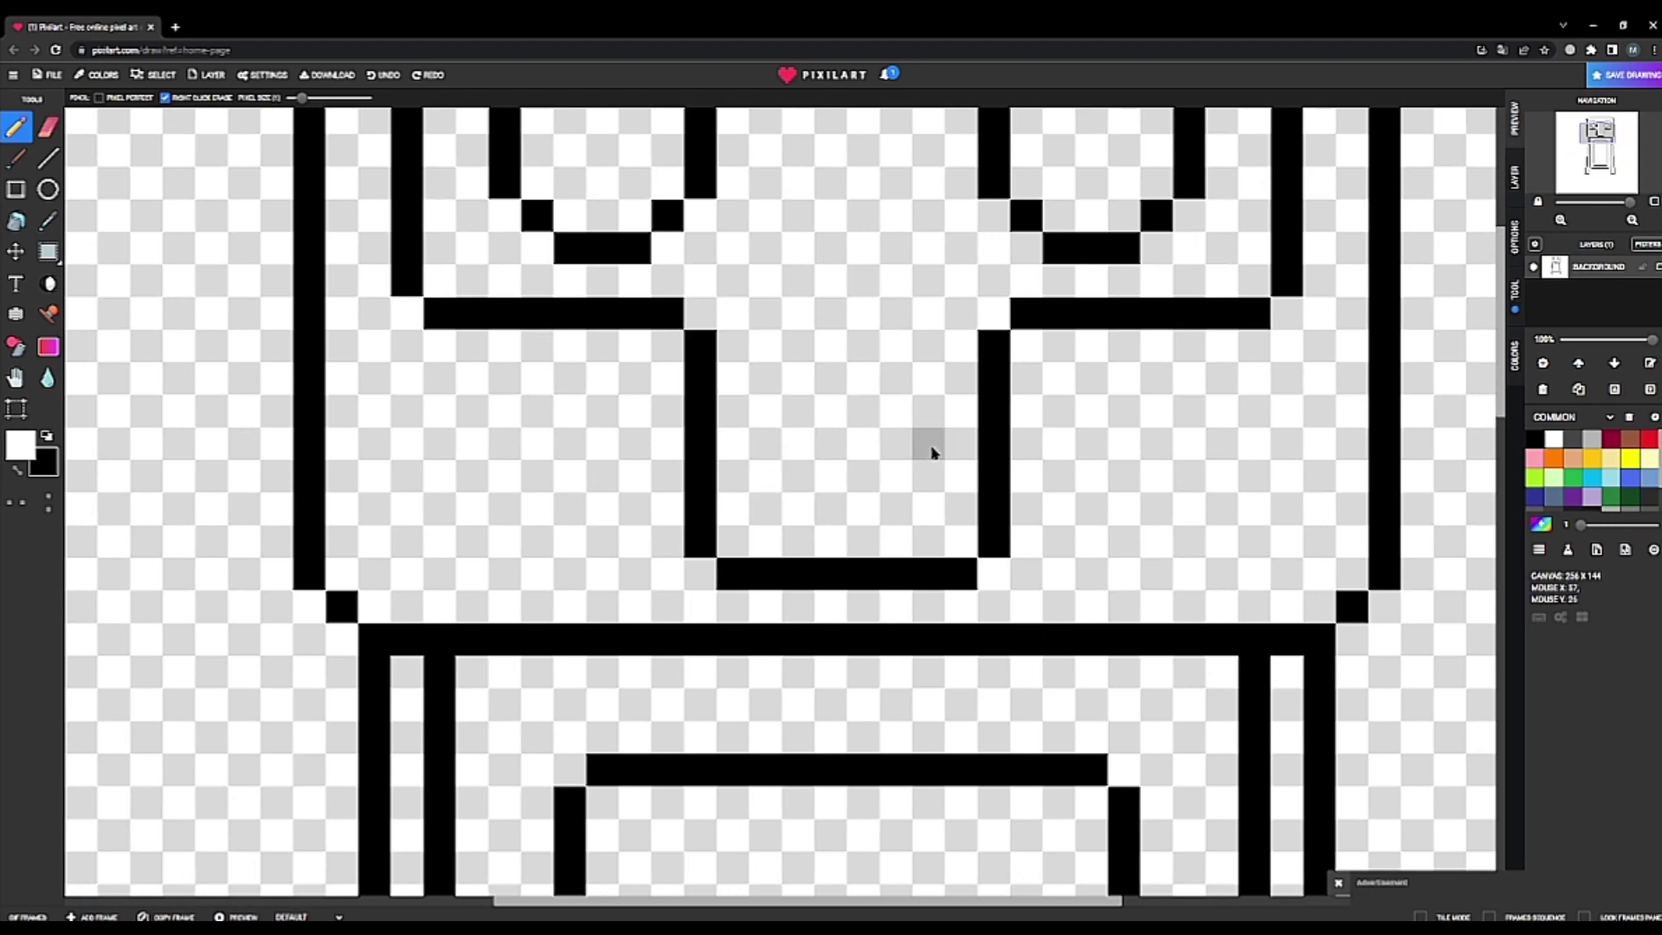
click(1534, 439)
click(767, 444)
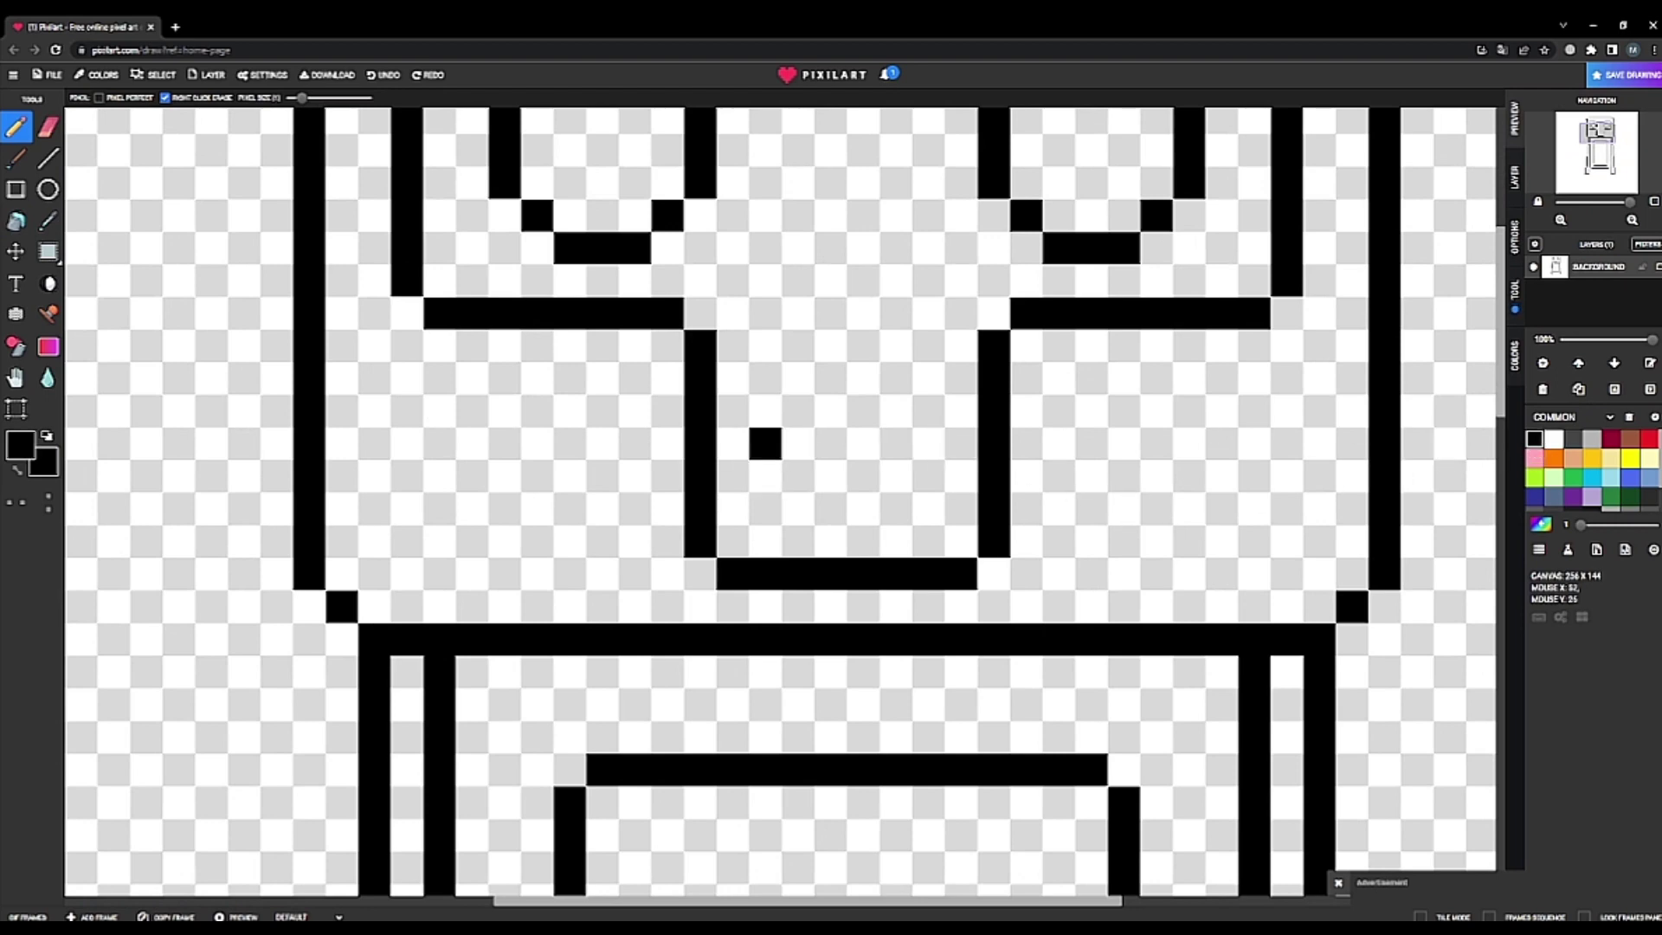
click(798, 475)
click(831, 444)
click(863, 476)
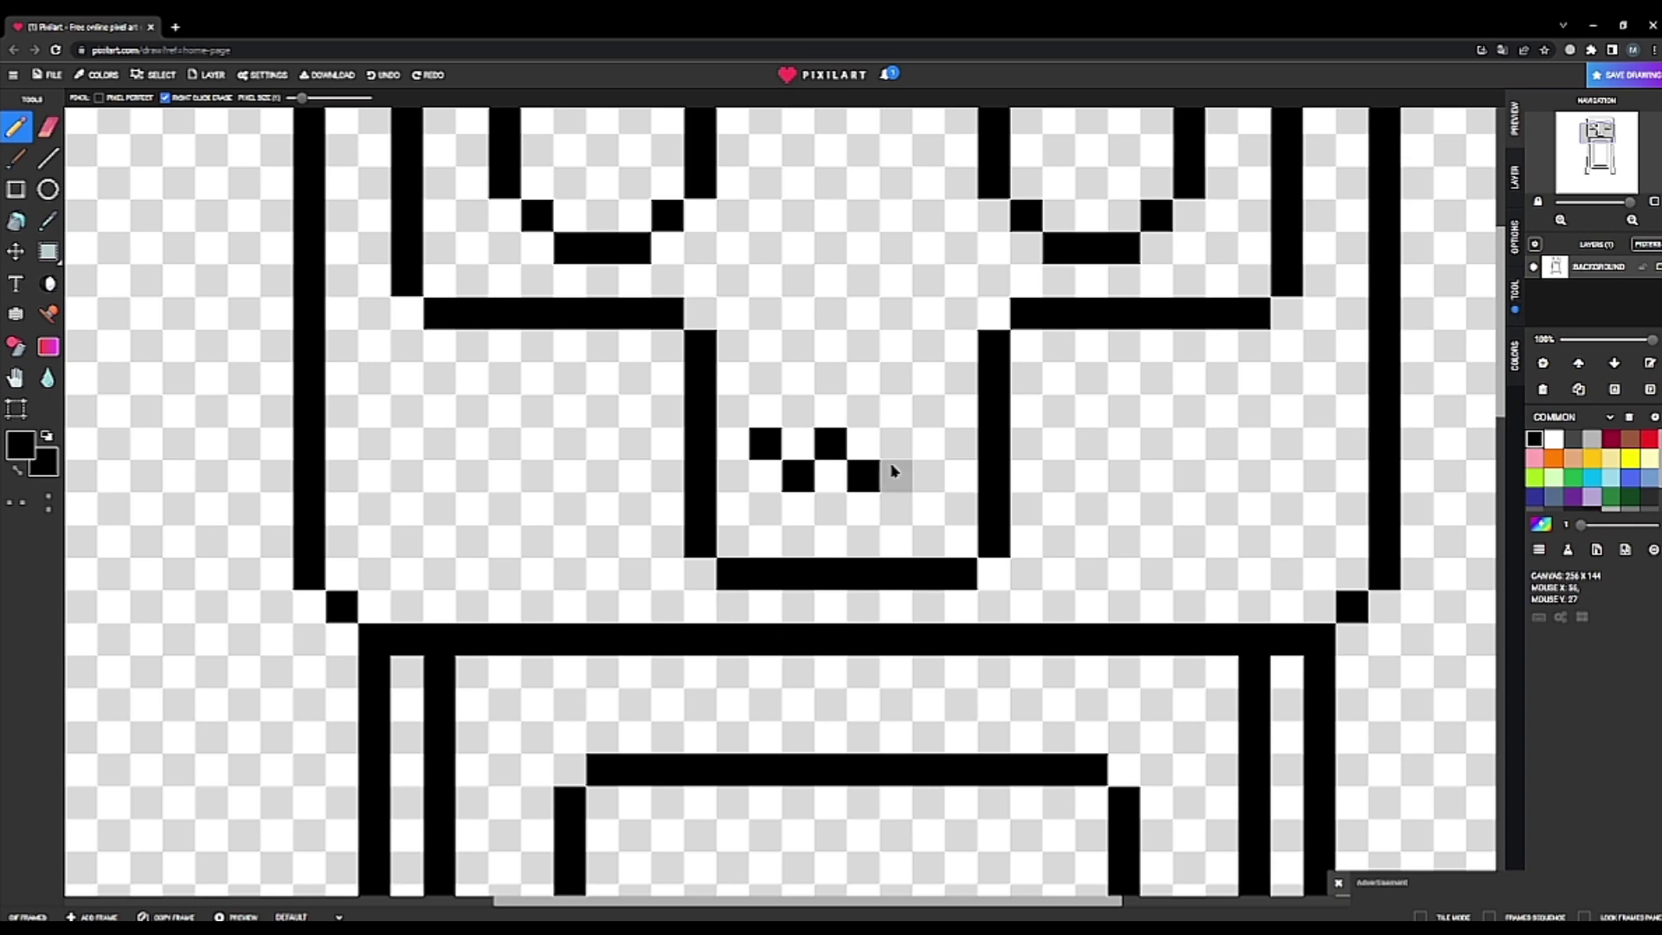
click(896, 444)
click(928, 475)
scroll(1120, 467, down, 4)
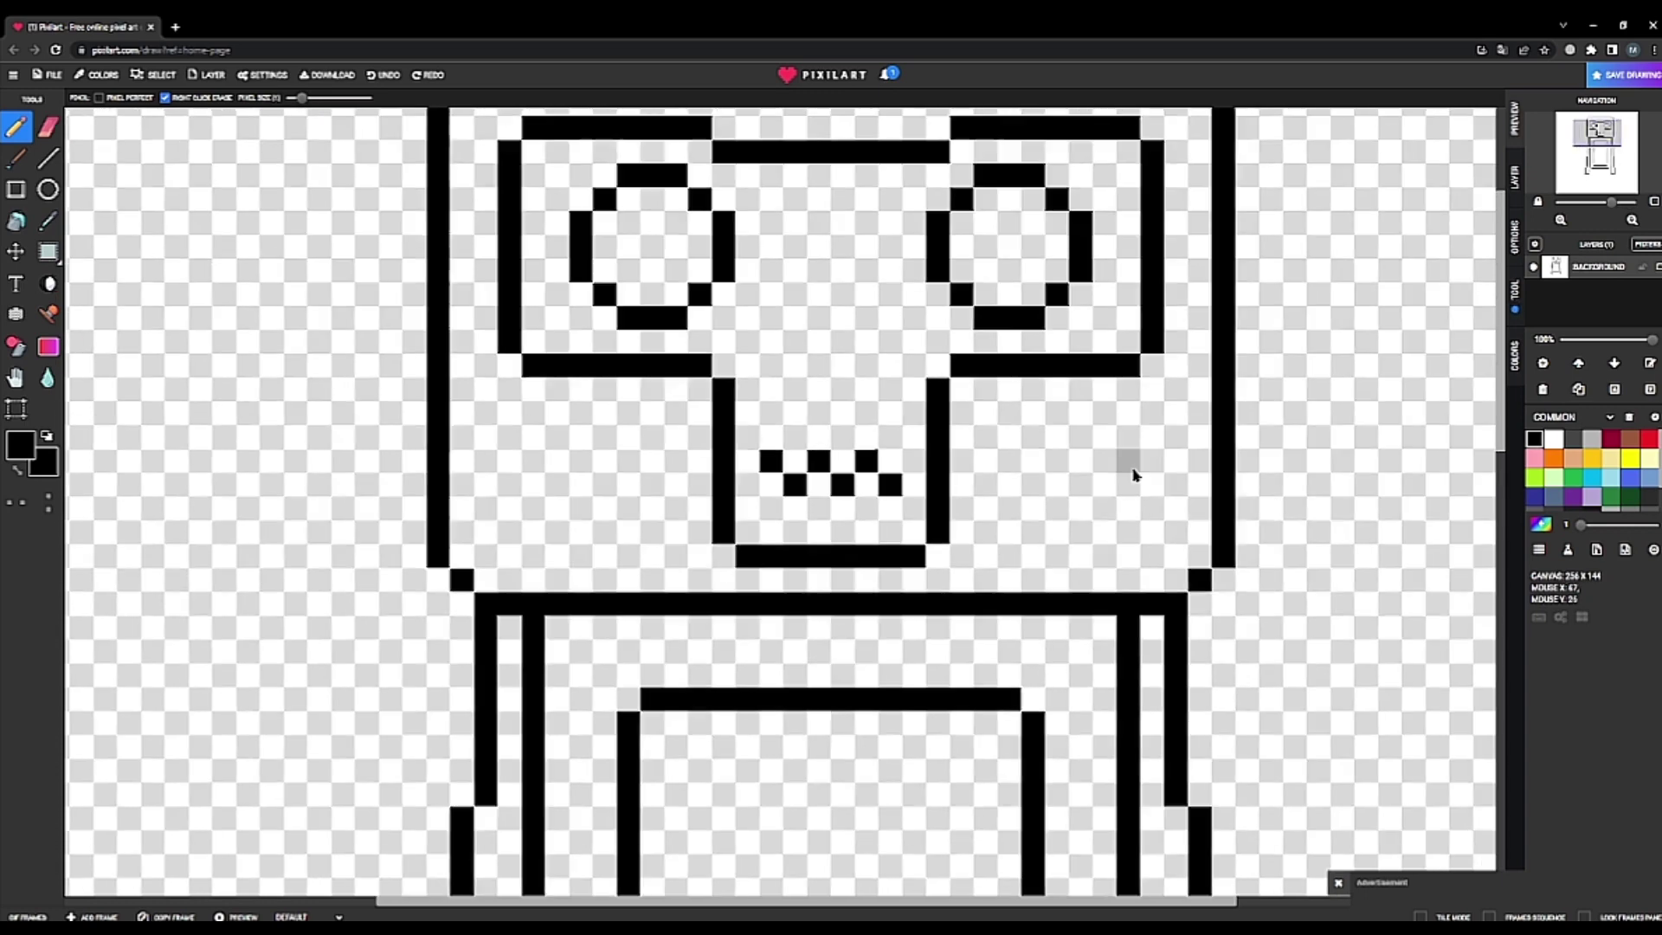
- Erase all pixels of the zigzag mouth from the muzzle
scroll(924, 523, up, 2)
right_click(718, 363)
right_click(696, 339)
right_click(671, 363)
right_click(649, 339)
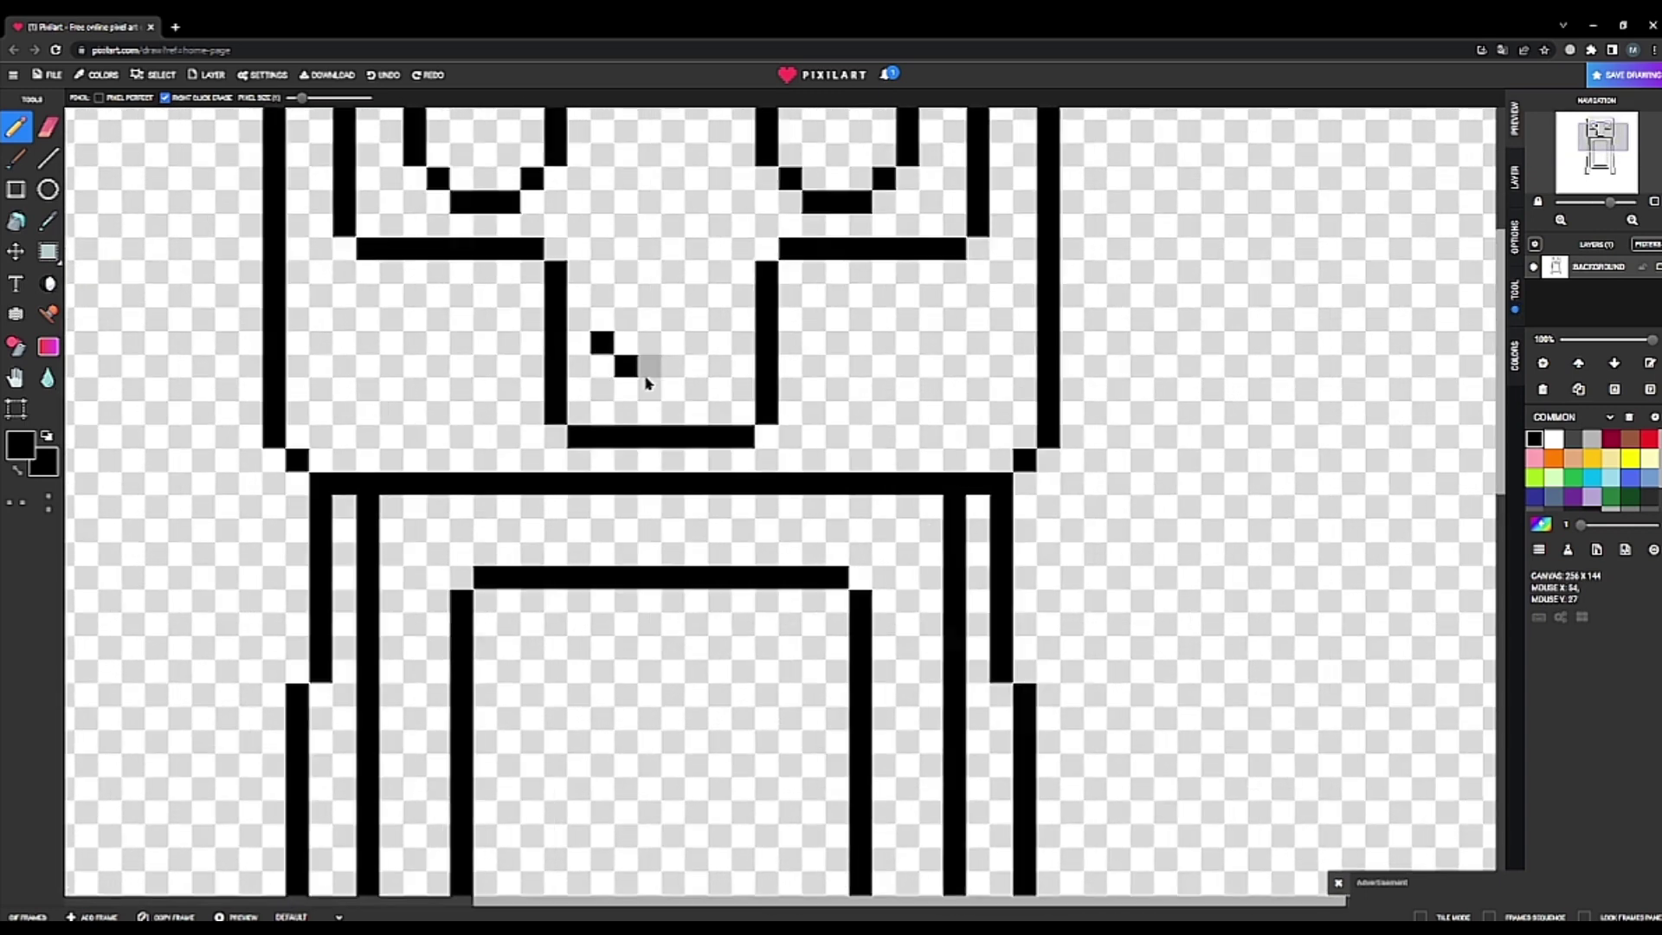
right_click(626, 363)
scroll(638, 371, up, 1)
right_click(695, 447)
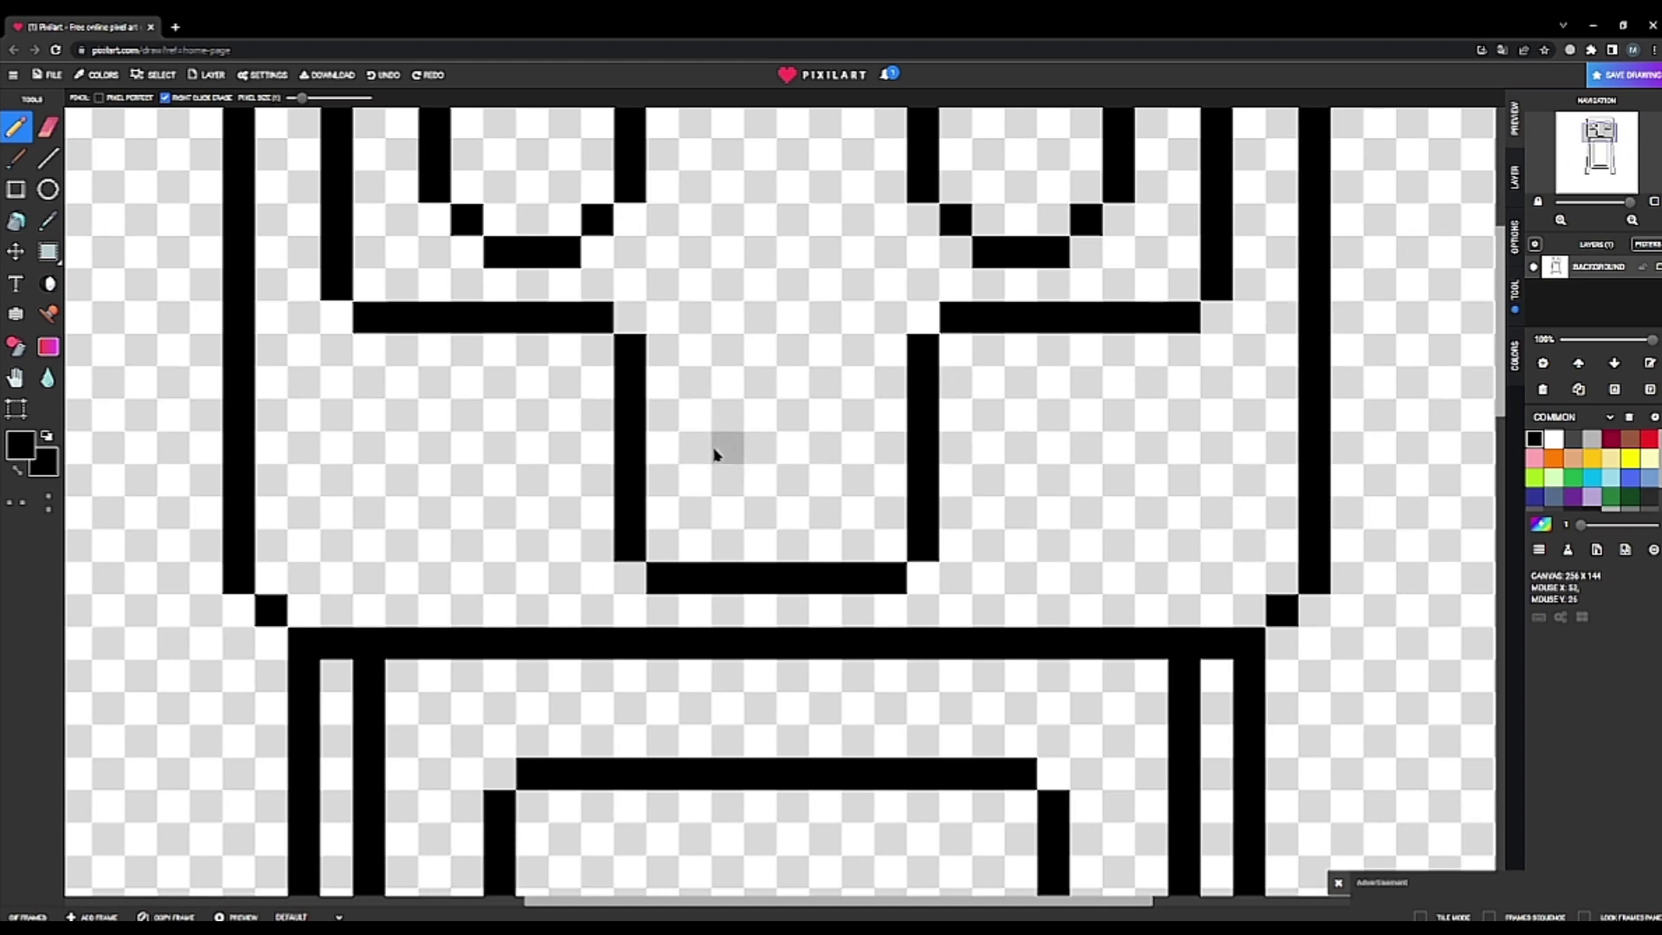
- Draw a black U-shaped mouth 4 pixels wide and 2 pixels tall in the muzzle, with single-pixel nostrils two pixels above its ends
mouse_move(716, 448)
mouse_down()
mouse_move(723, 481)
mouse_move(827, 480)
mouse_move(827, 447)
mouse_up()
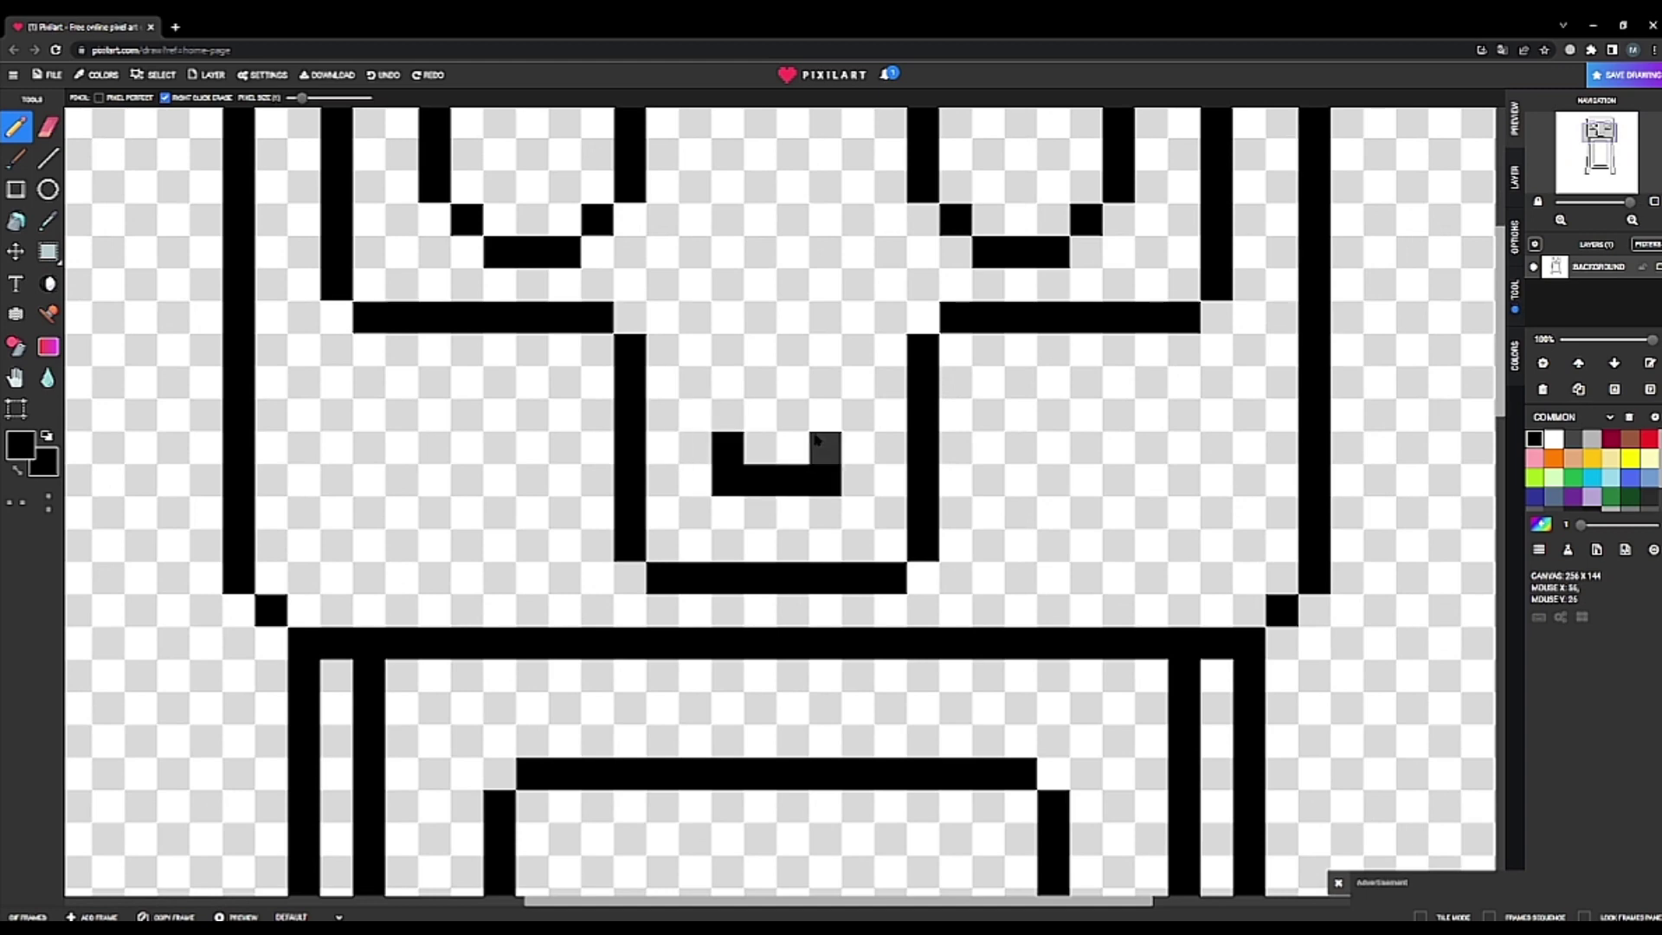
scroll(830, 448, down, 1)
scroll(831, 449, down, 1)
scroll(832, 549, up, 2)
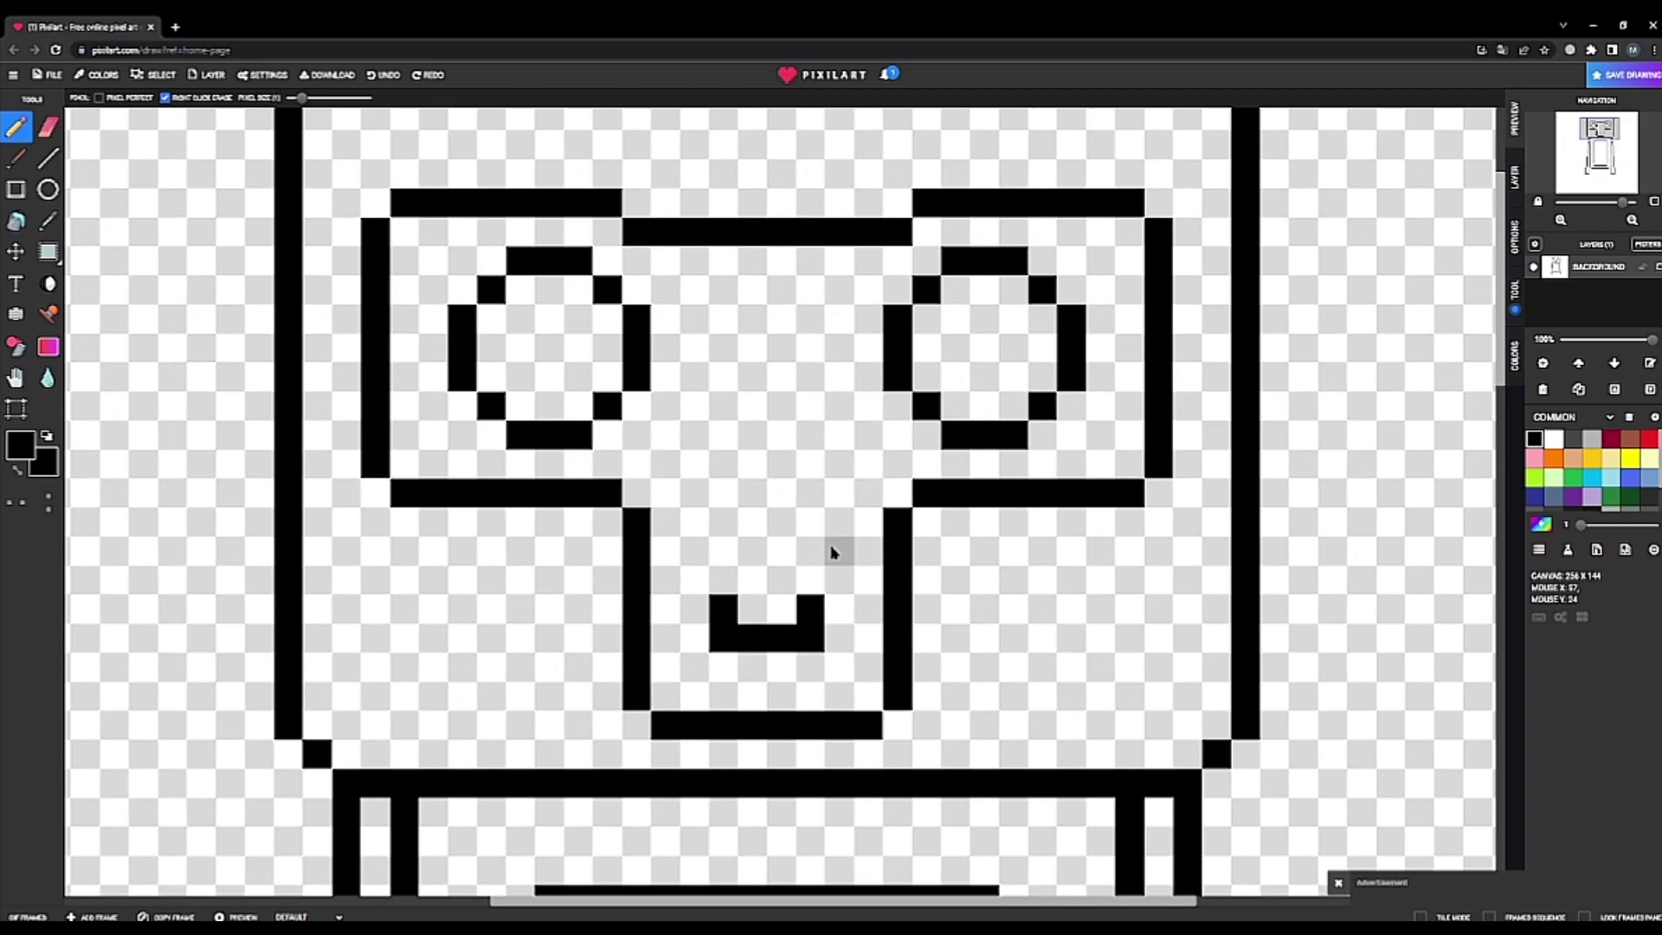
click(723, 522)
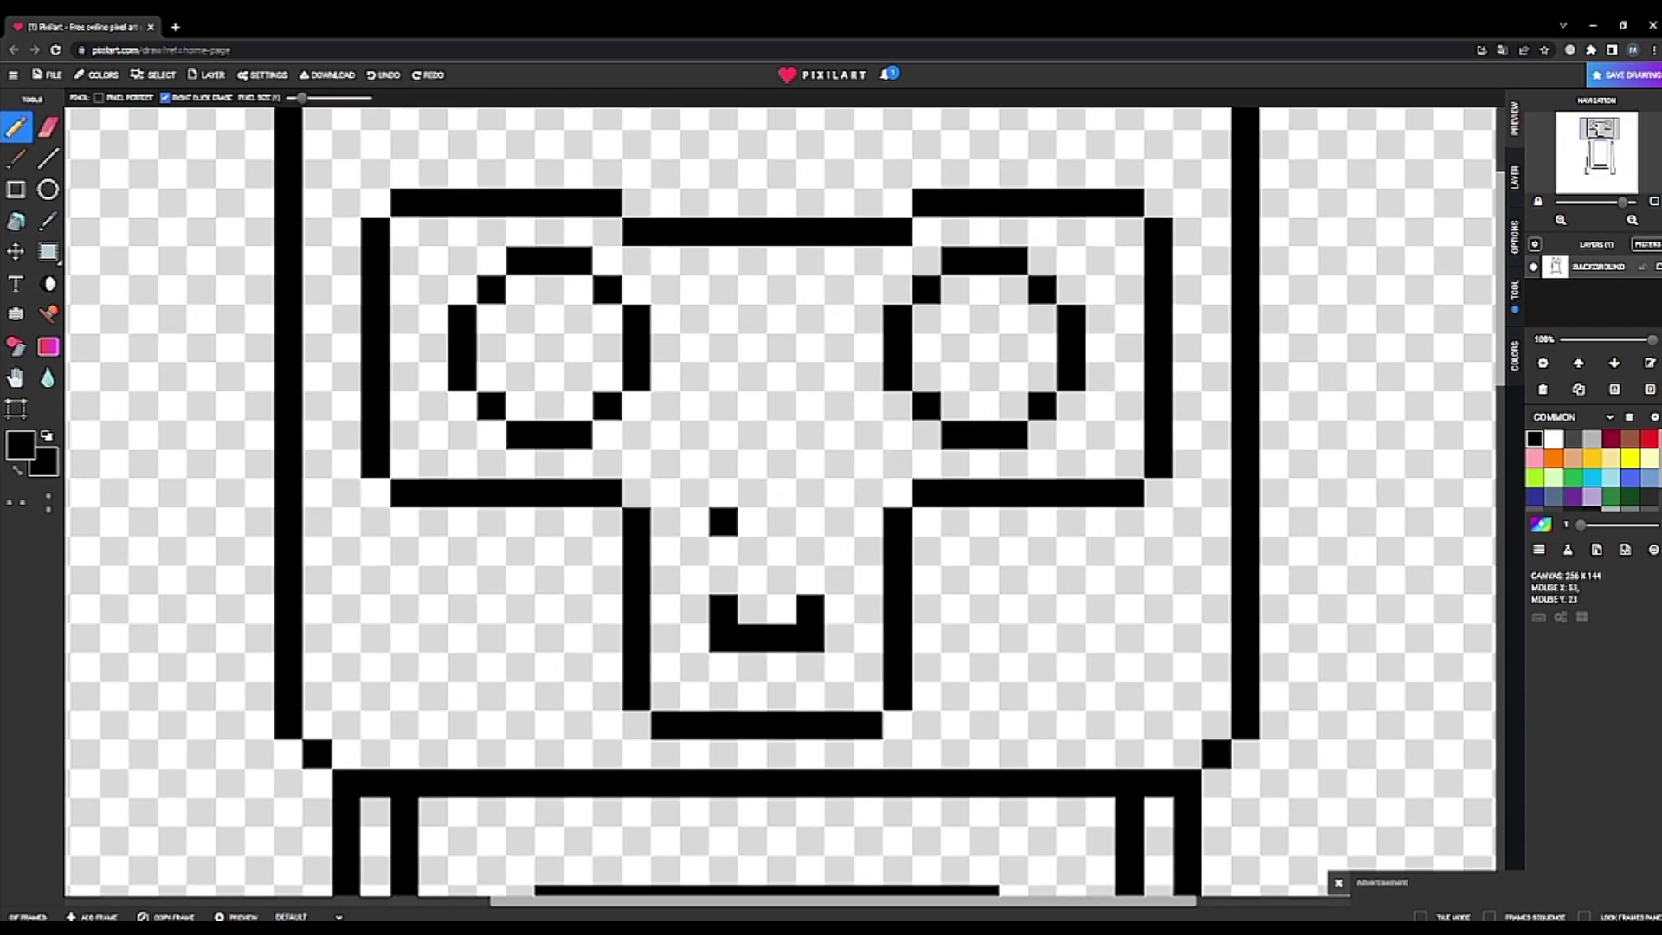
click(822, 527)
scroll(823, 527, down, 3)
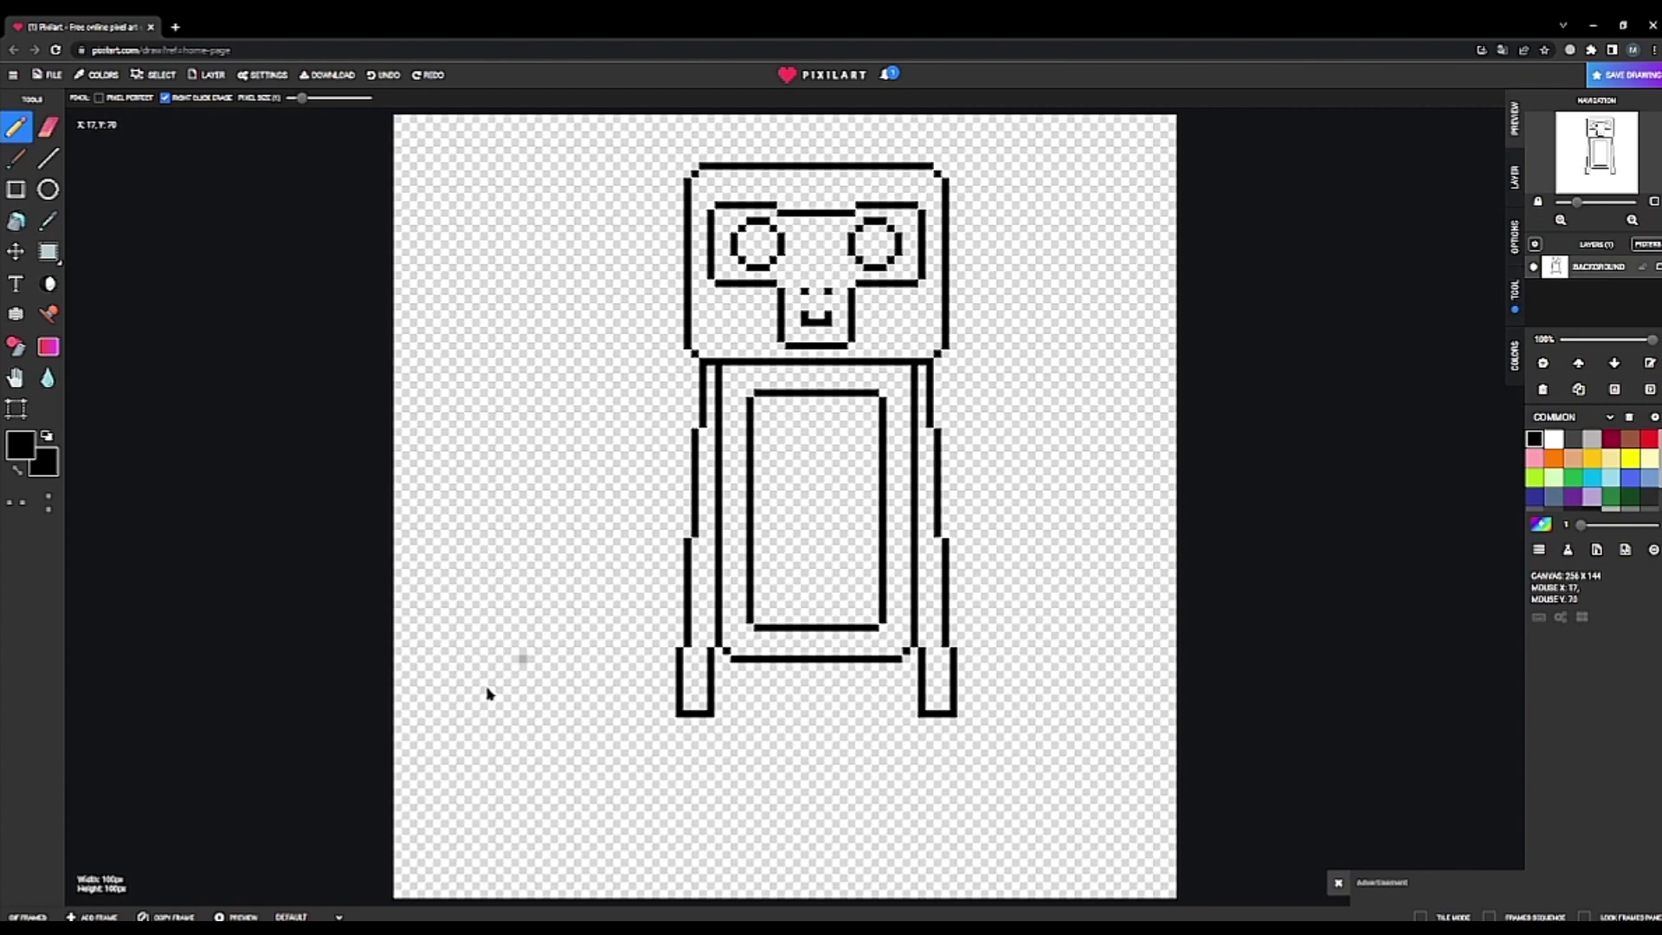
- Draw a black horizon line level on both sides of the character, from each canvas edge to the arm outline near mid-height
click(1624, 459)
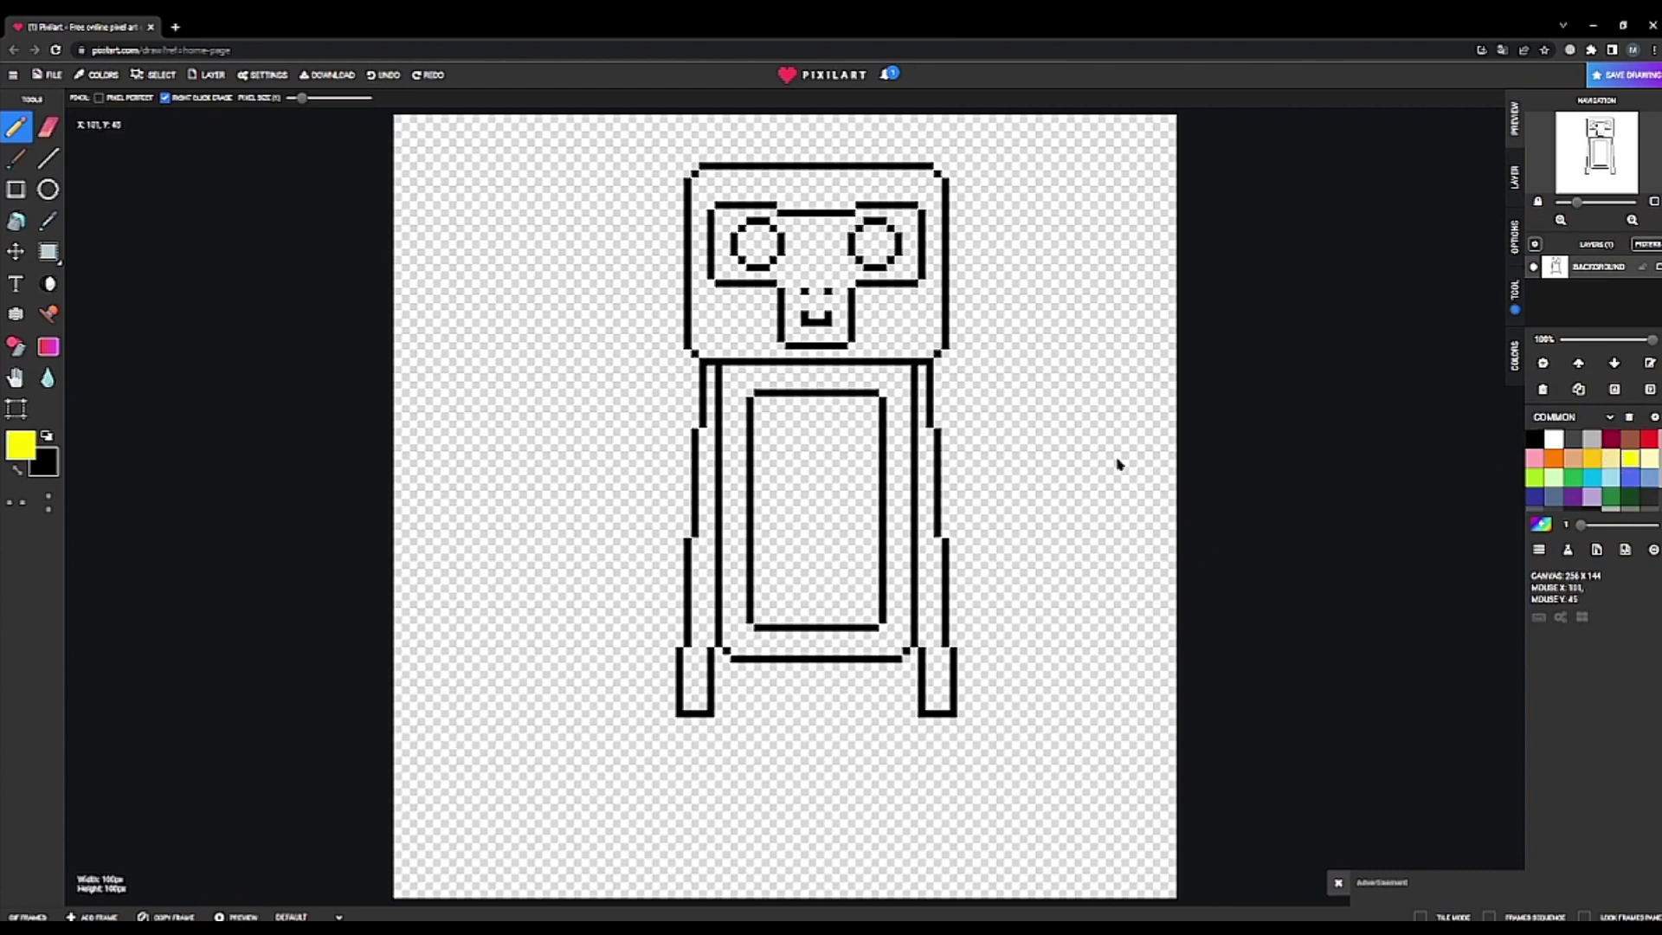
click(45, 159)
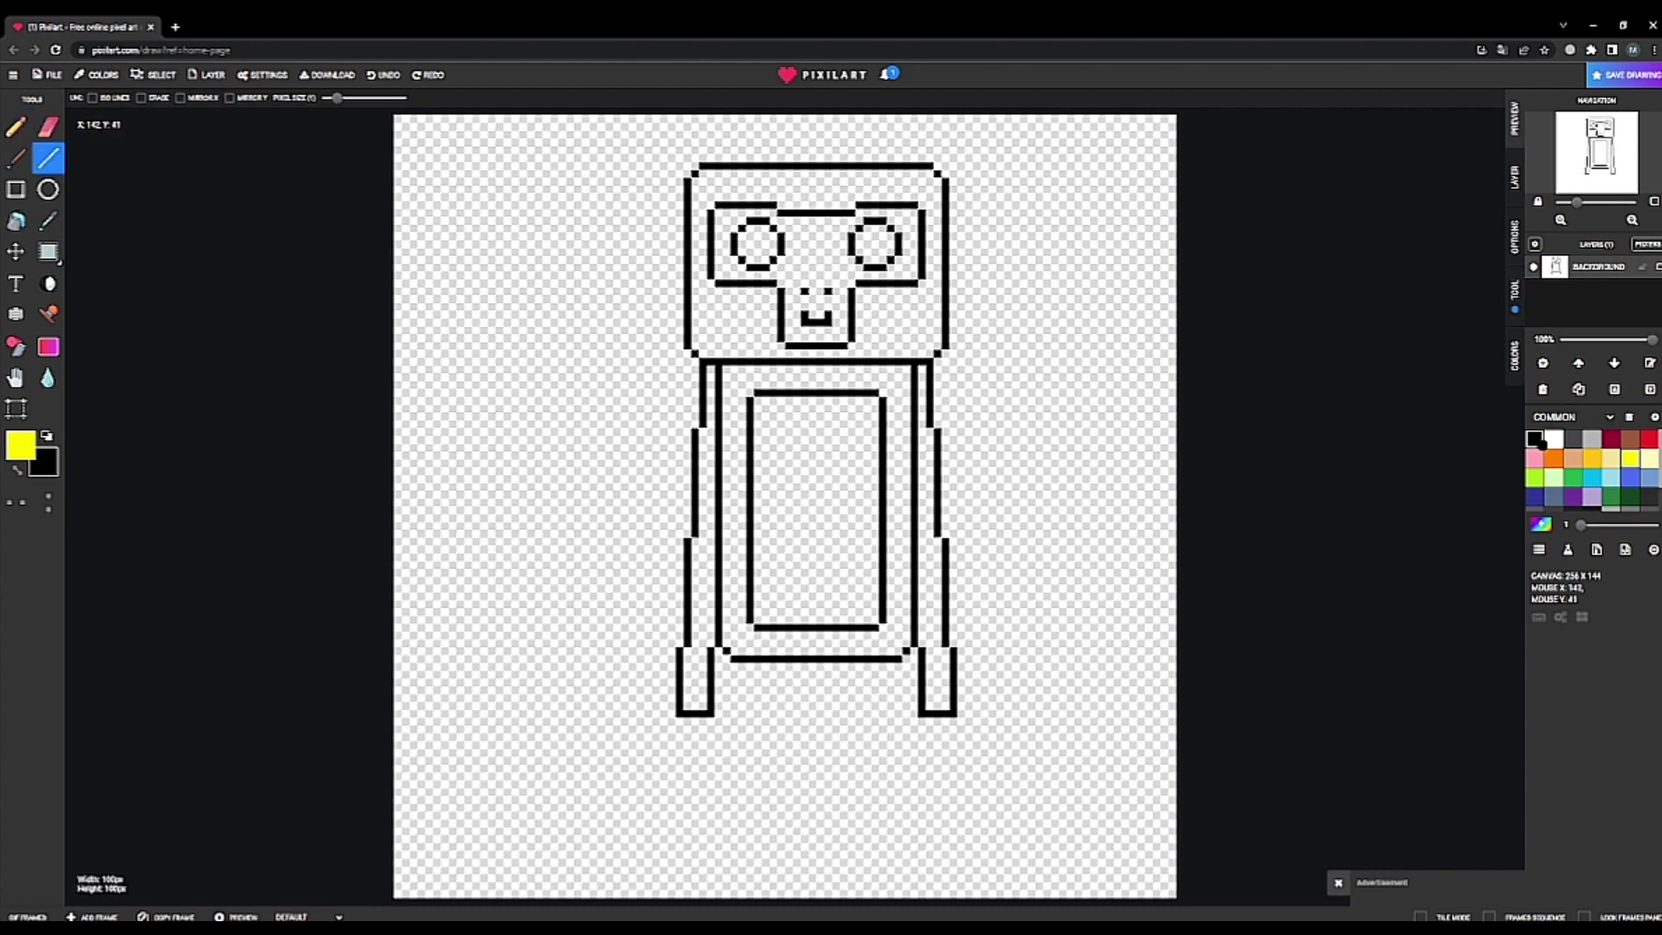
click(1537, 439)
drag(399, 561, 684, 558)
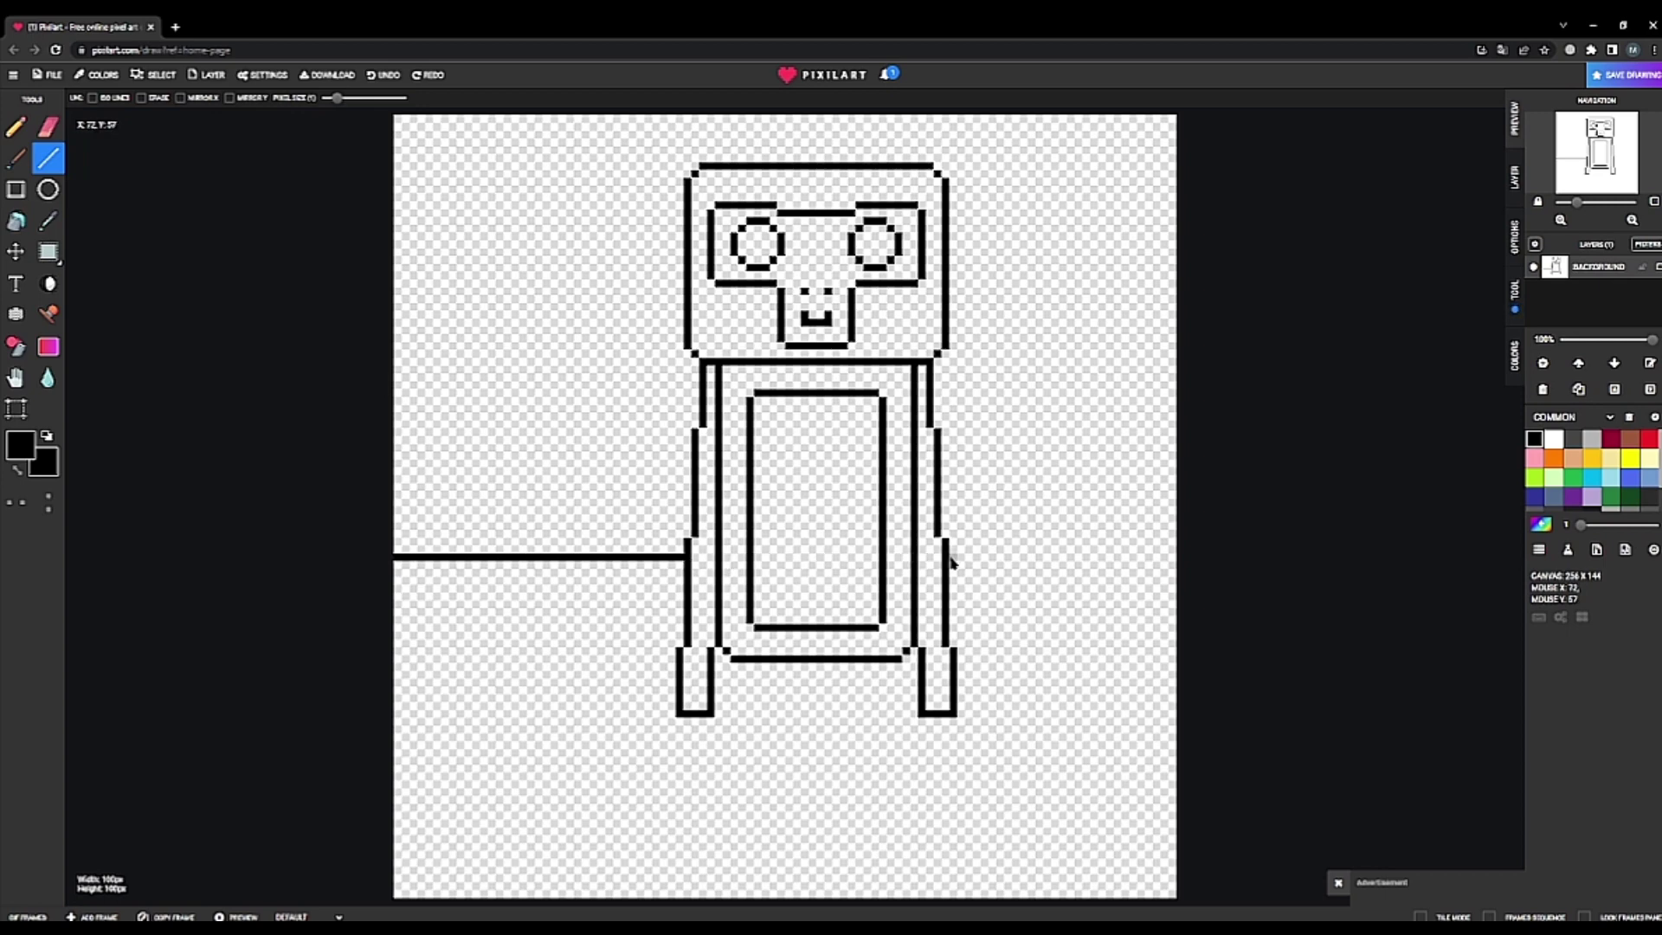
drag(1021, 567, 1267, 561)
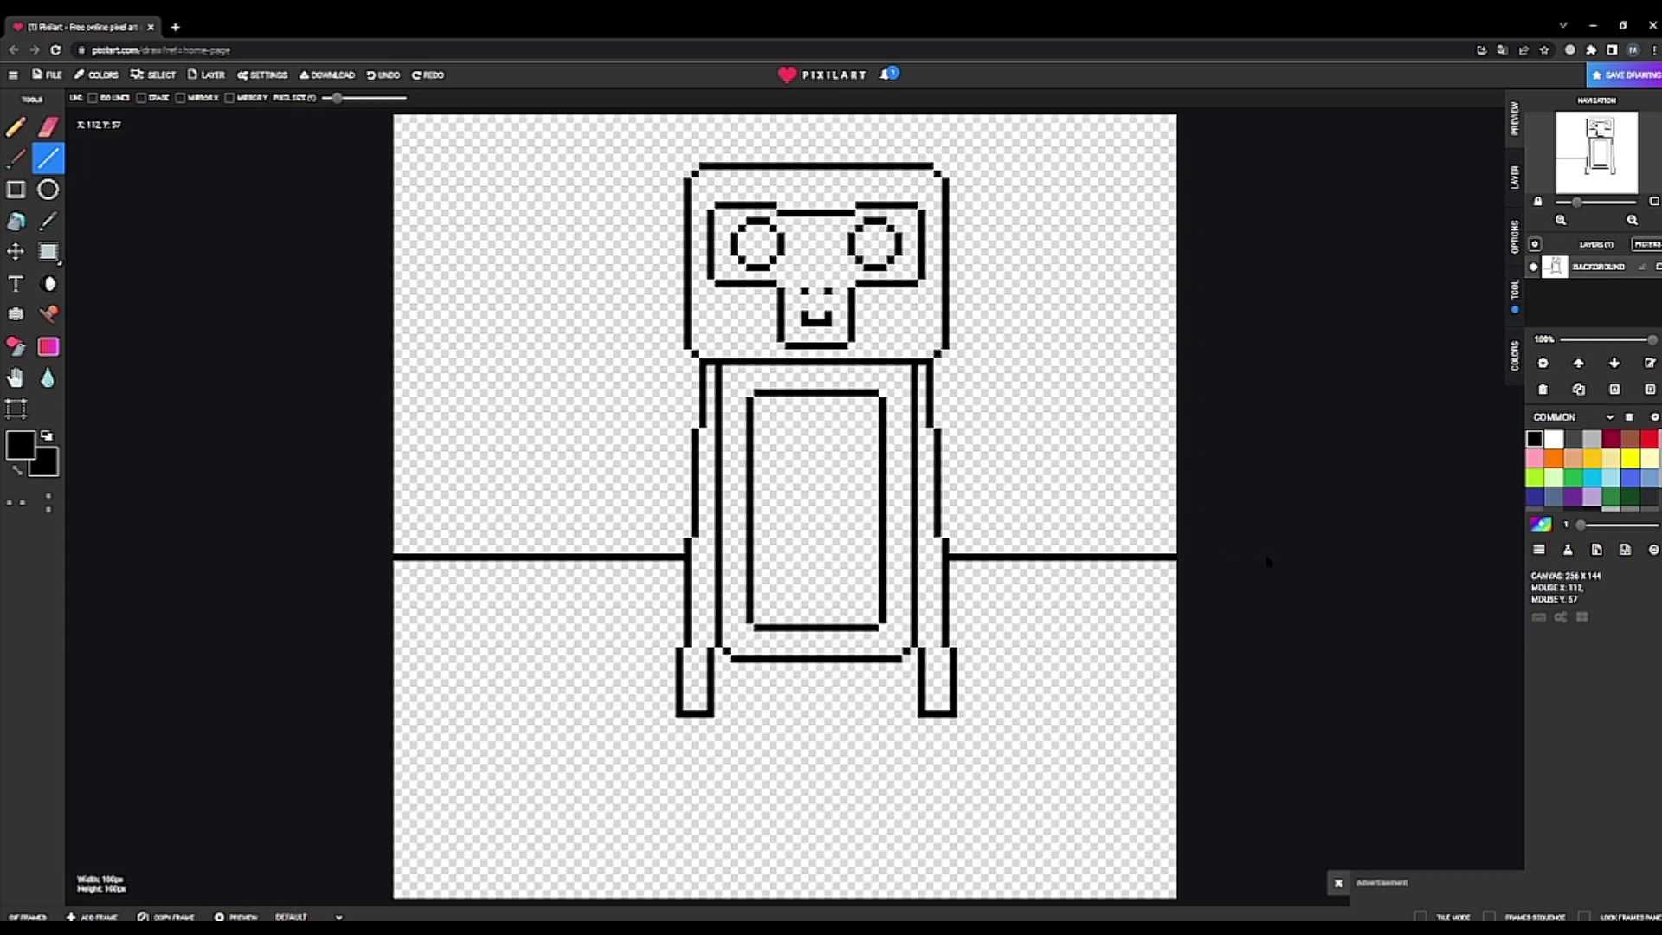
- Fill the background below the horizon line with lime green and the background above it with muted blue
click(1575, 479)
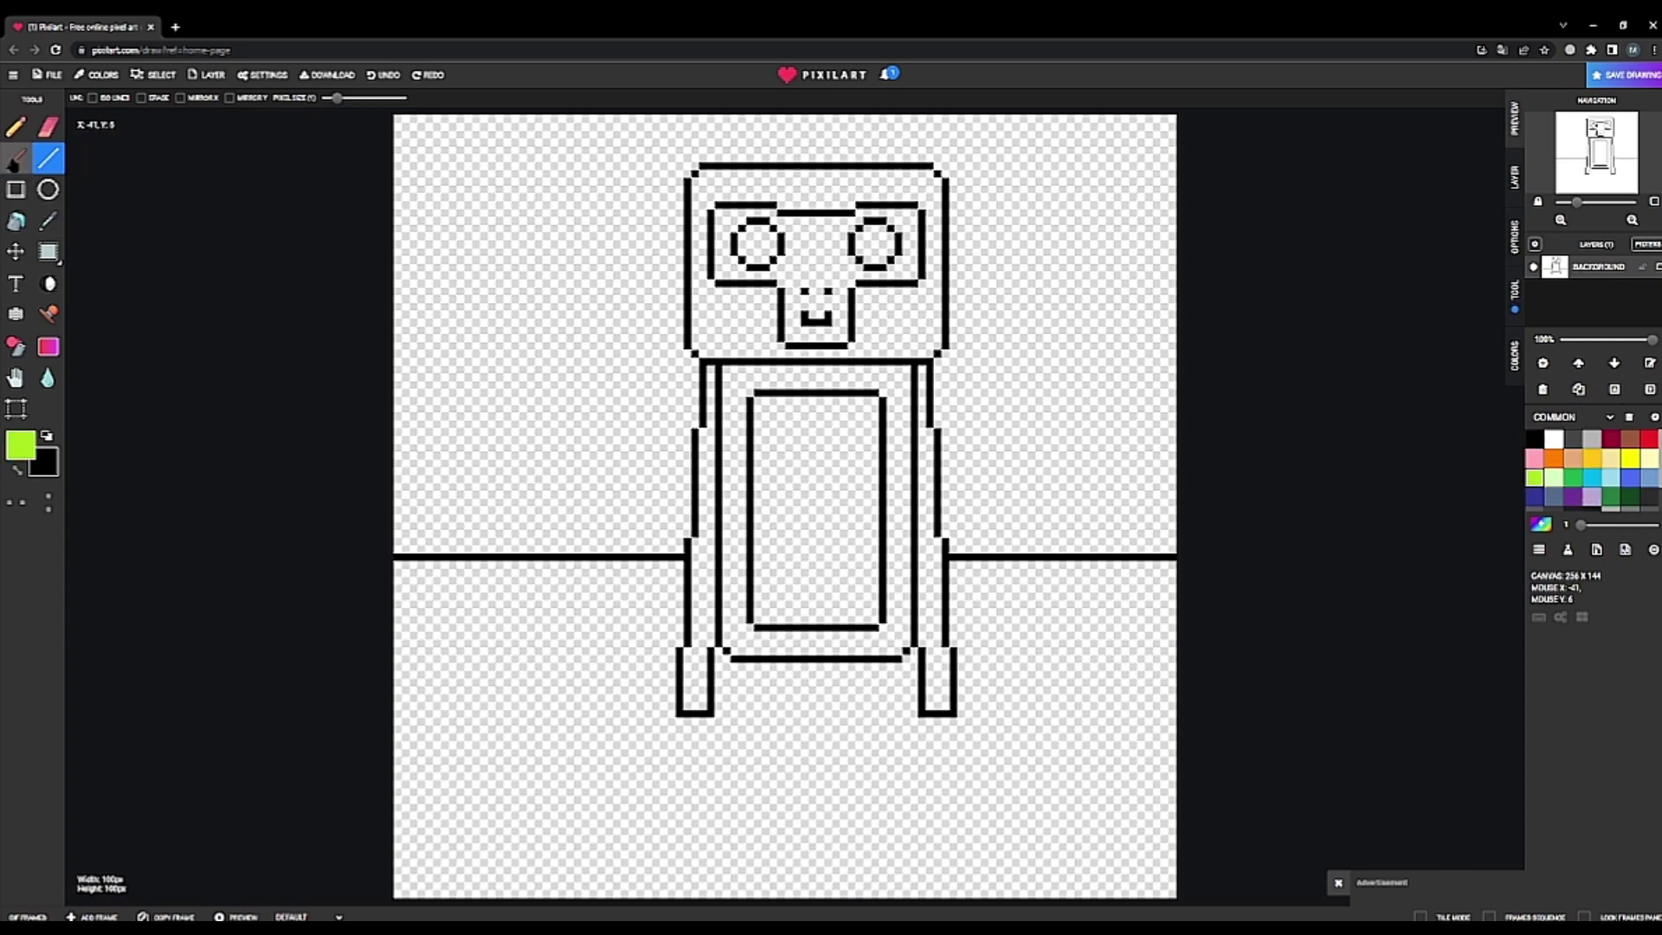
click(16, 221)
click(709, 800)
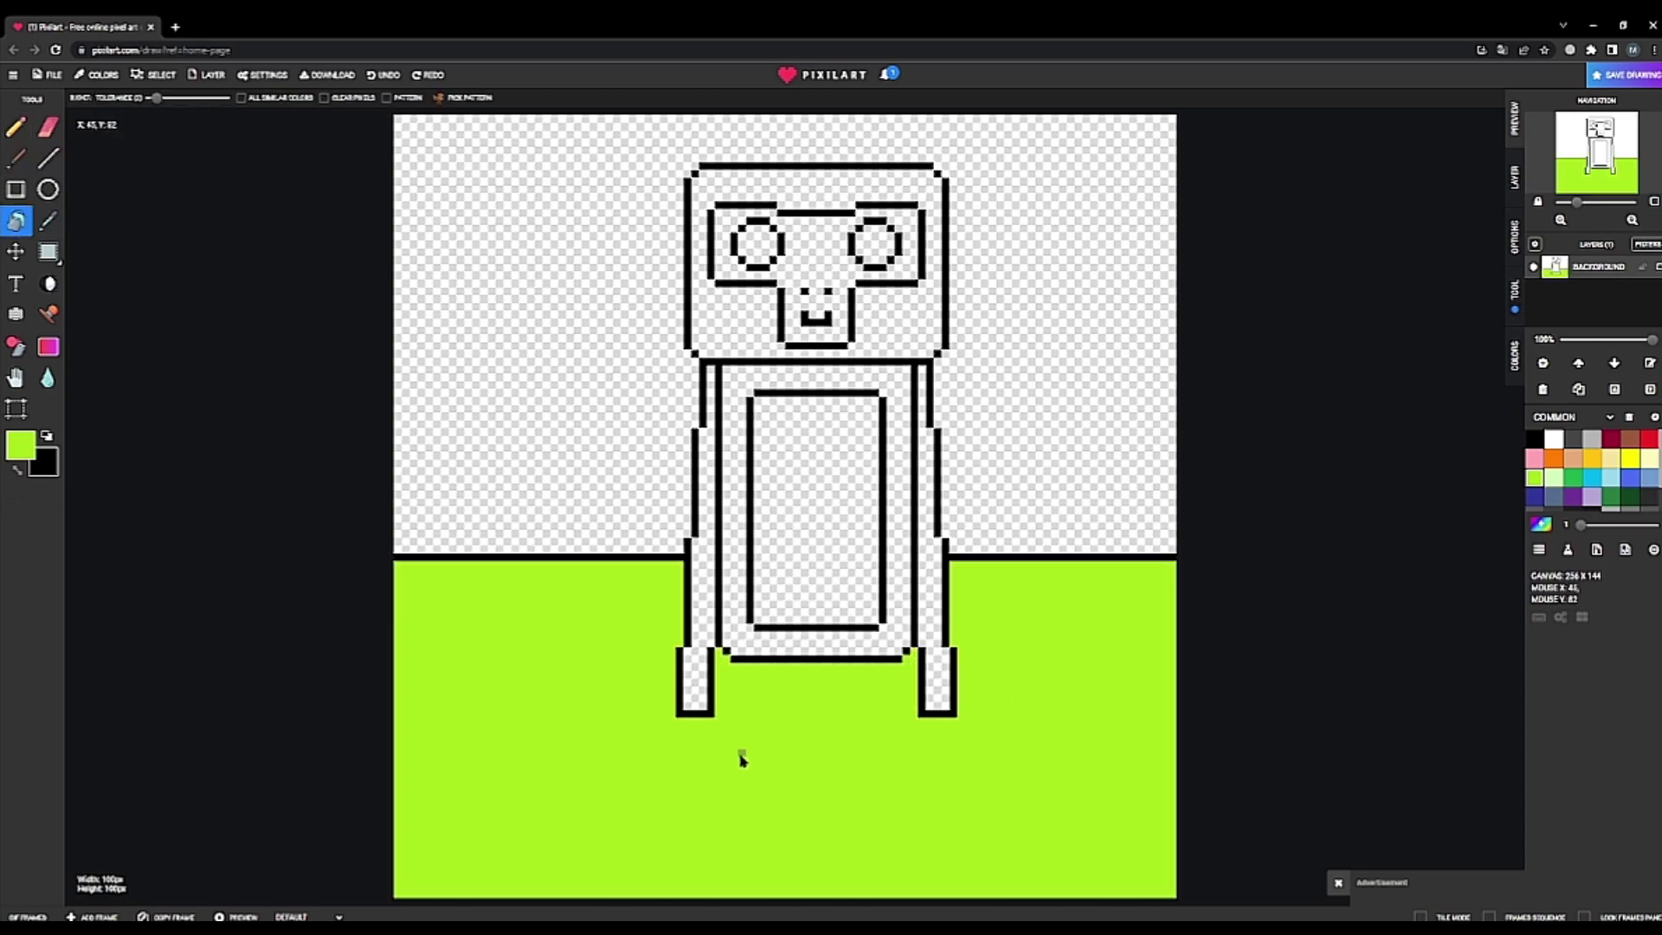
scroll(866, 595, up, 2)
scroll(801, 508, down, 2)
click(1645, 480)
click(1148, 366)
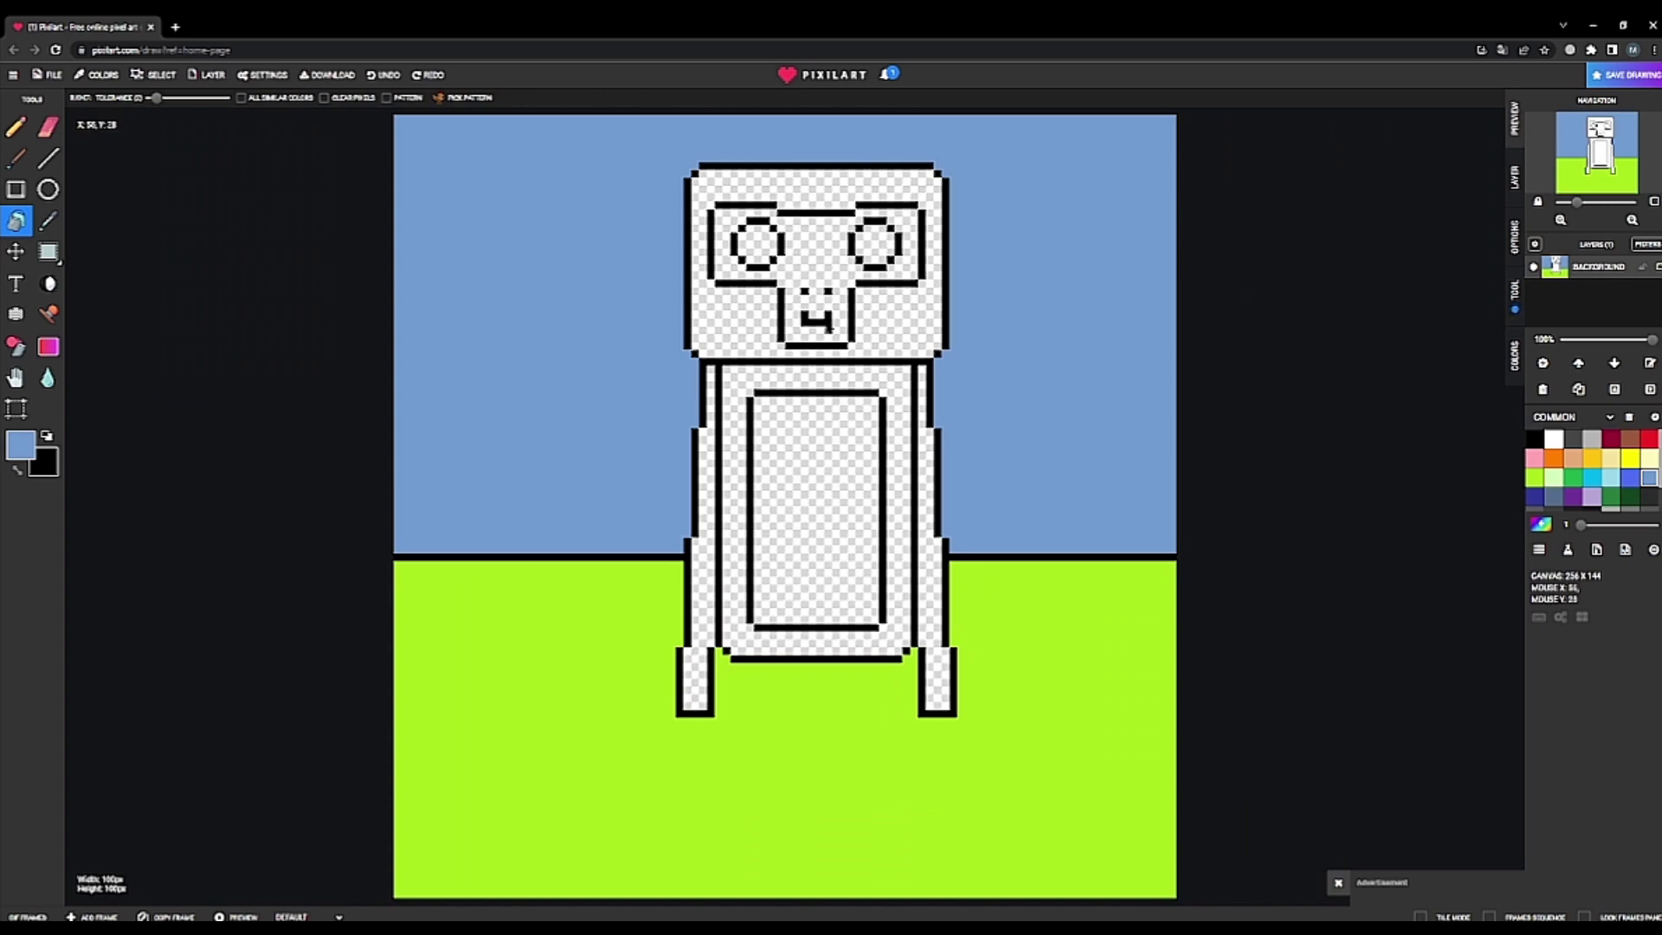
- Fill the character's body around the belly panel, both arms and the head around the face with red
scroll(837, 239, up, 1)
scroll(831, 514, up, 1)
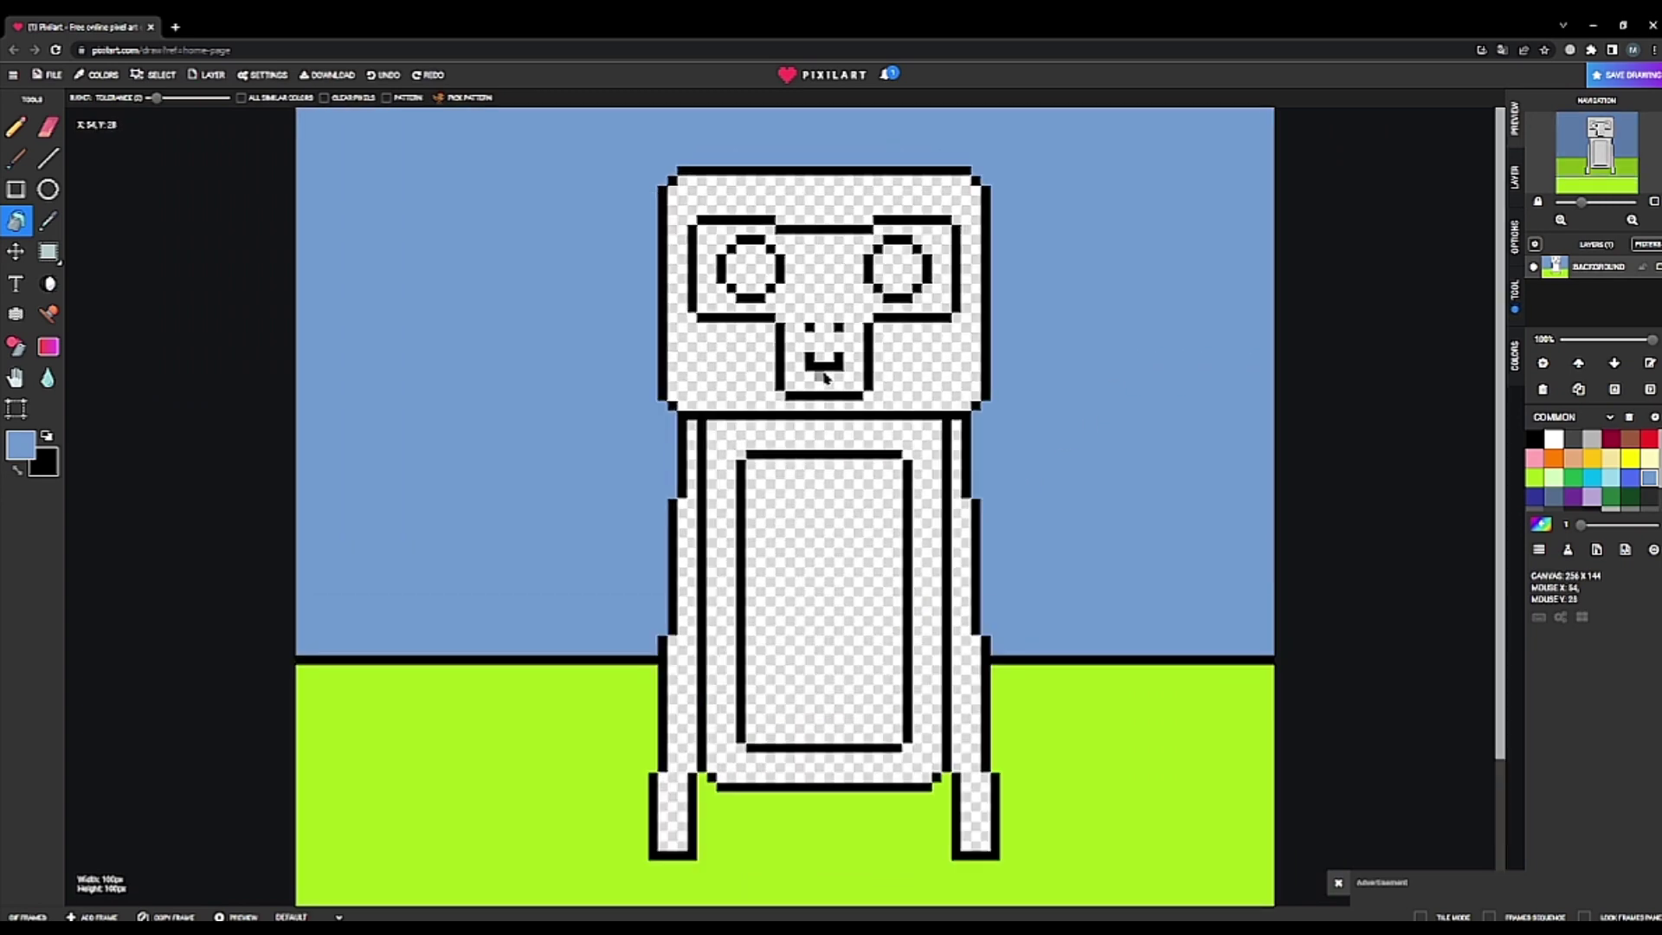
scroll(914, 707, down, 2)
scroll(910, 721, up, 1)
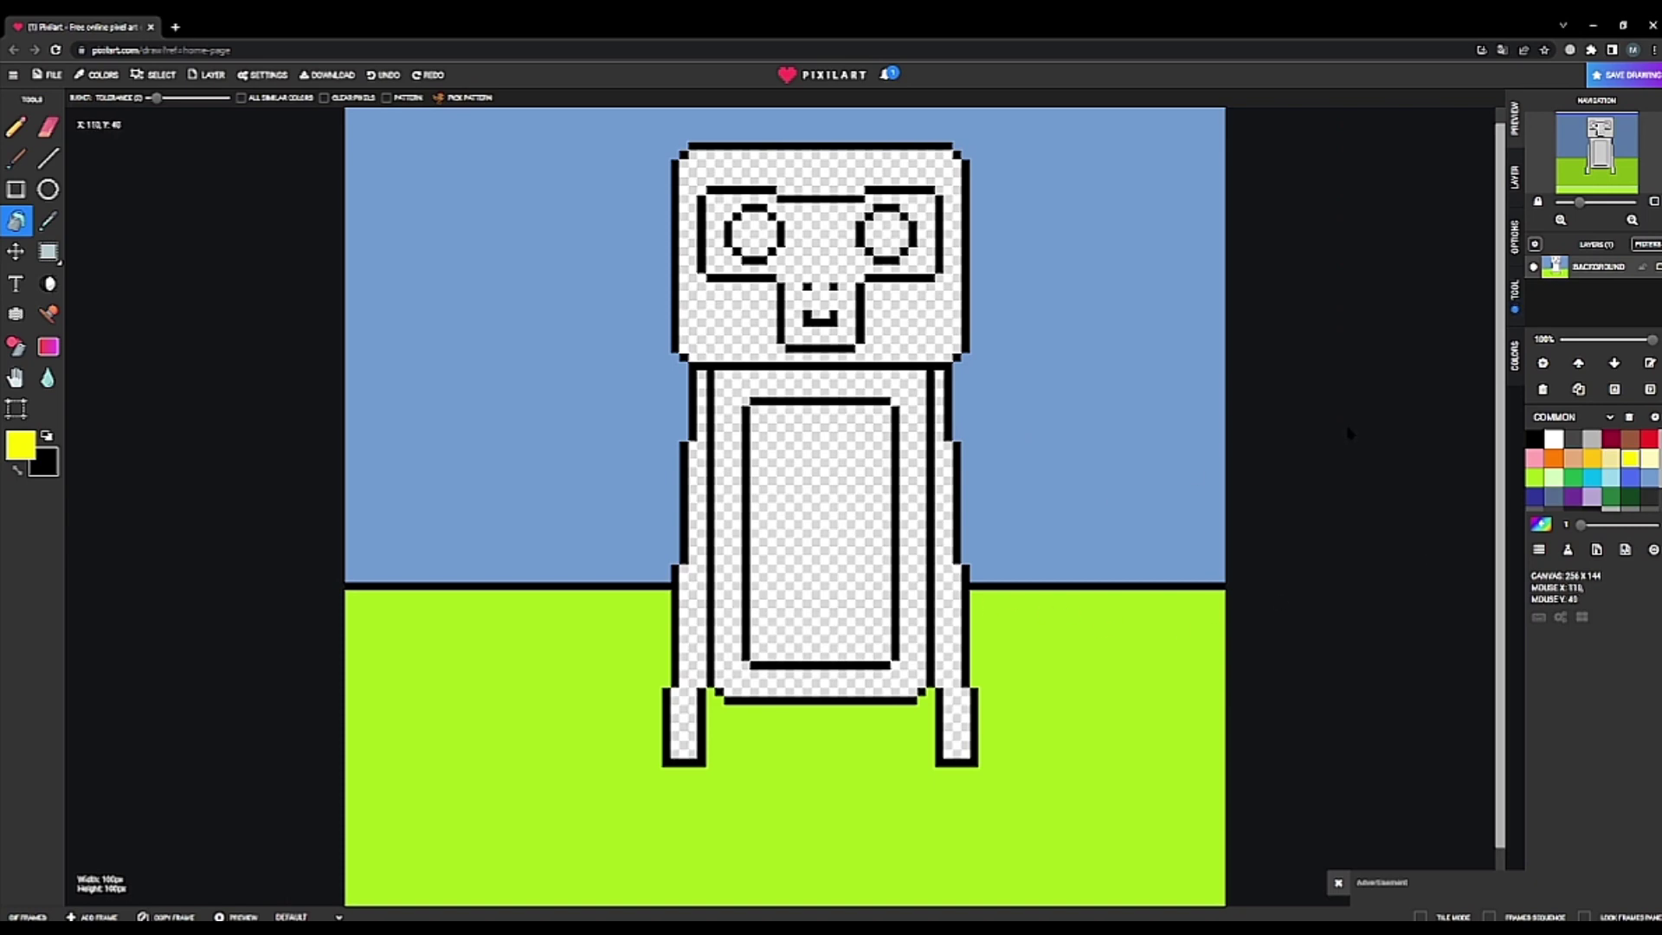
click(1611, 440)
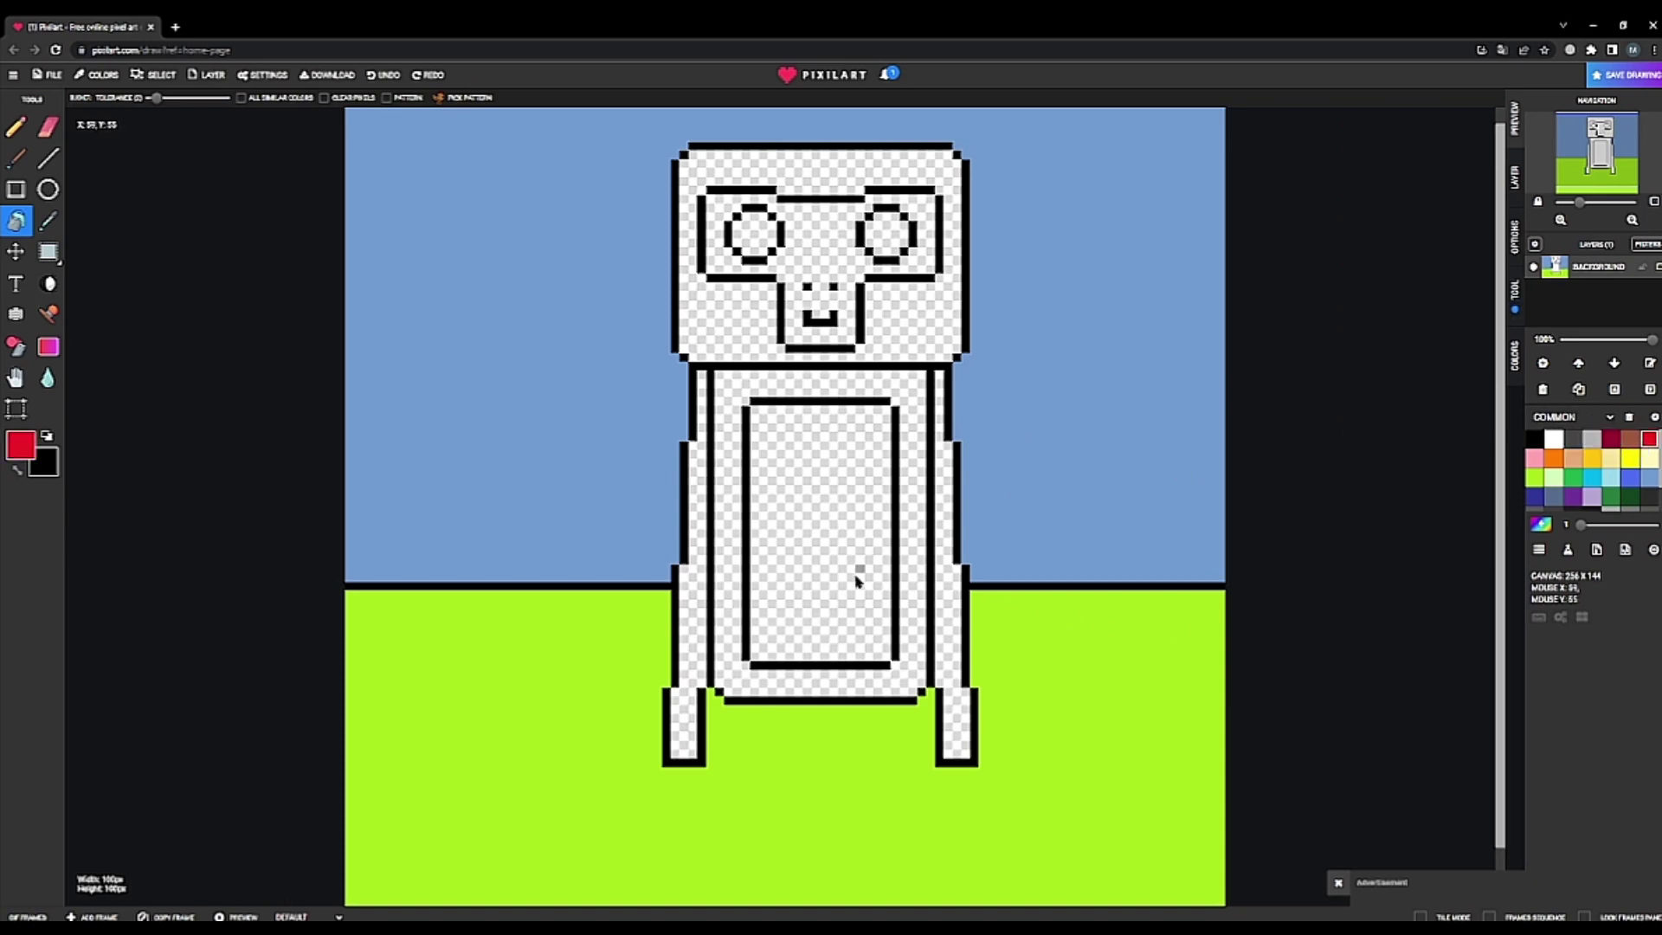
click(810, 695)
click(683, 726)
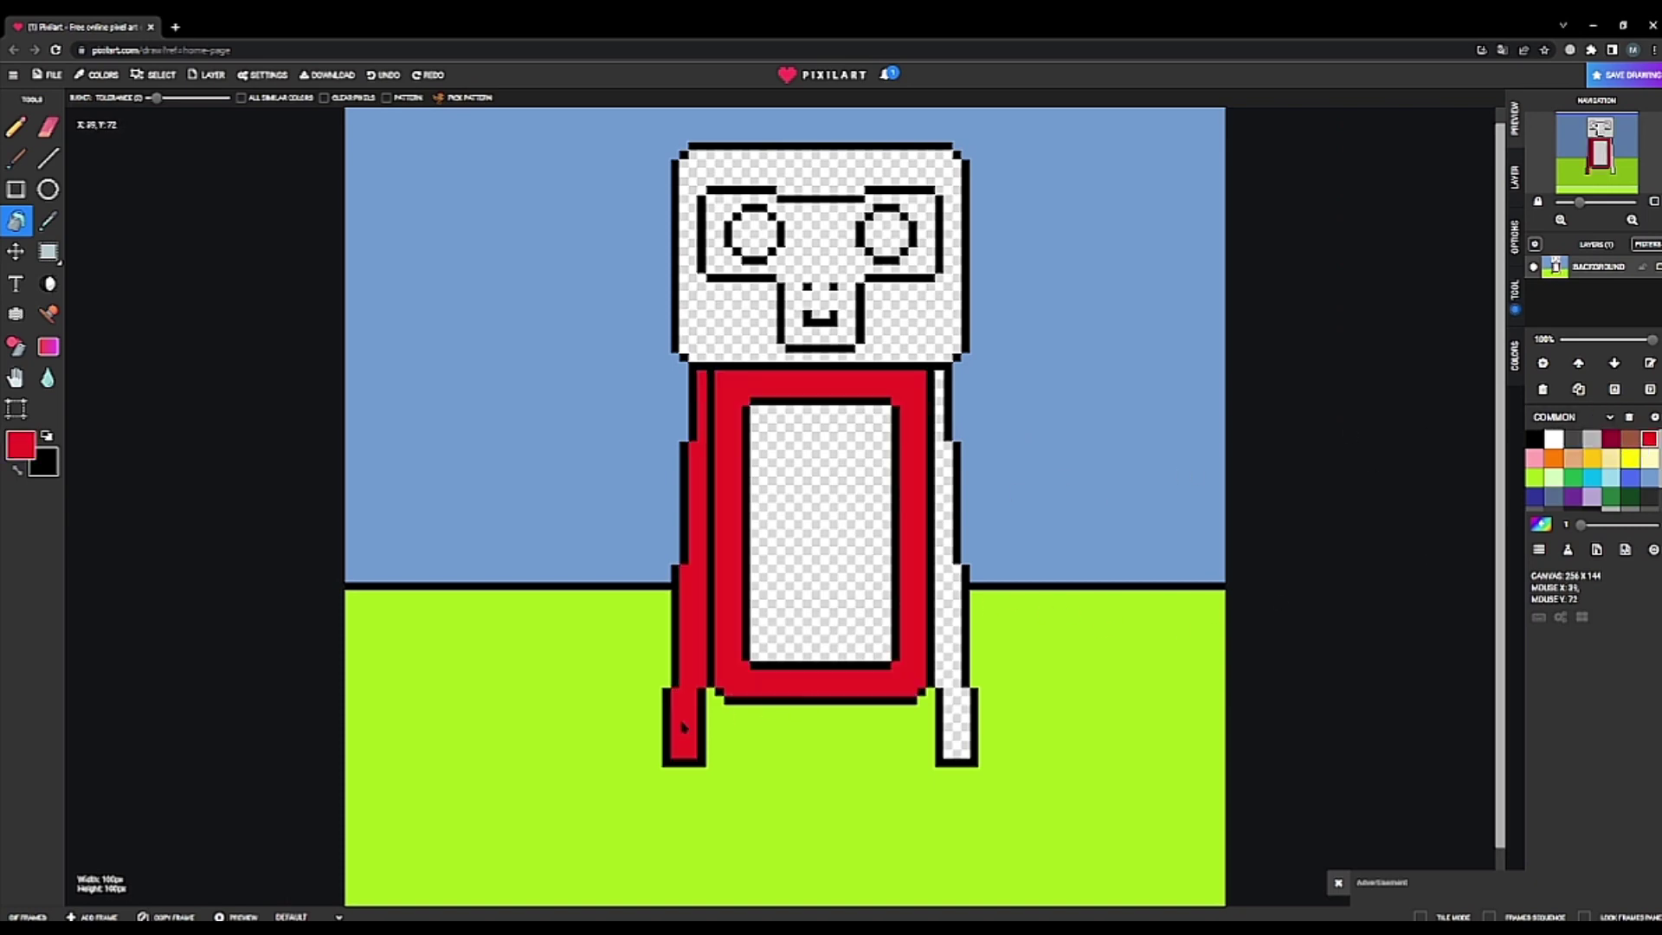
click(945, 729)
click(940, 321)
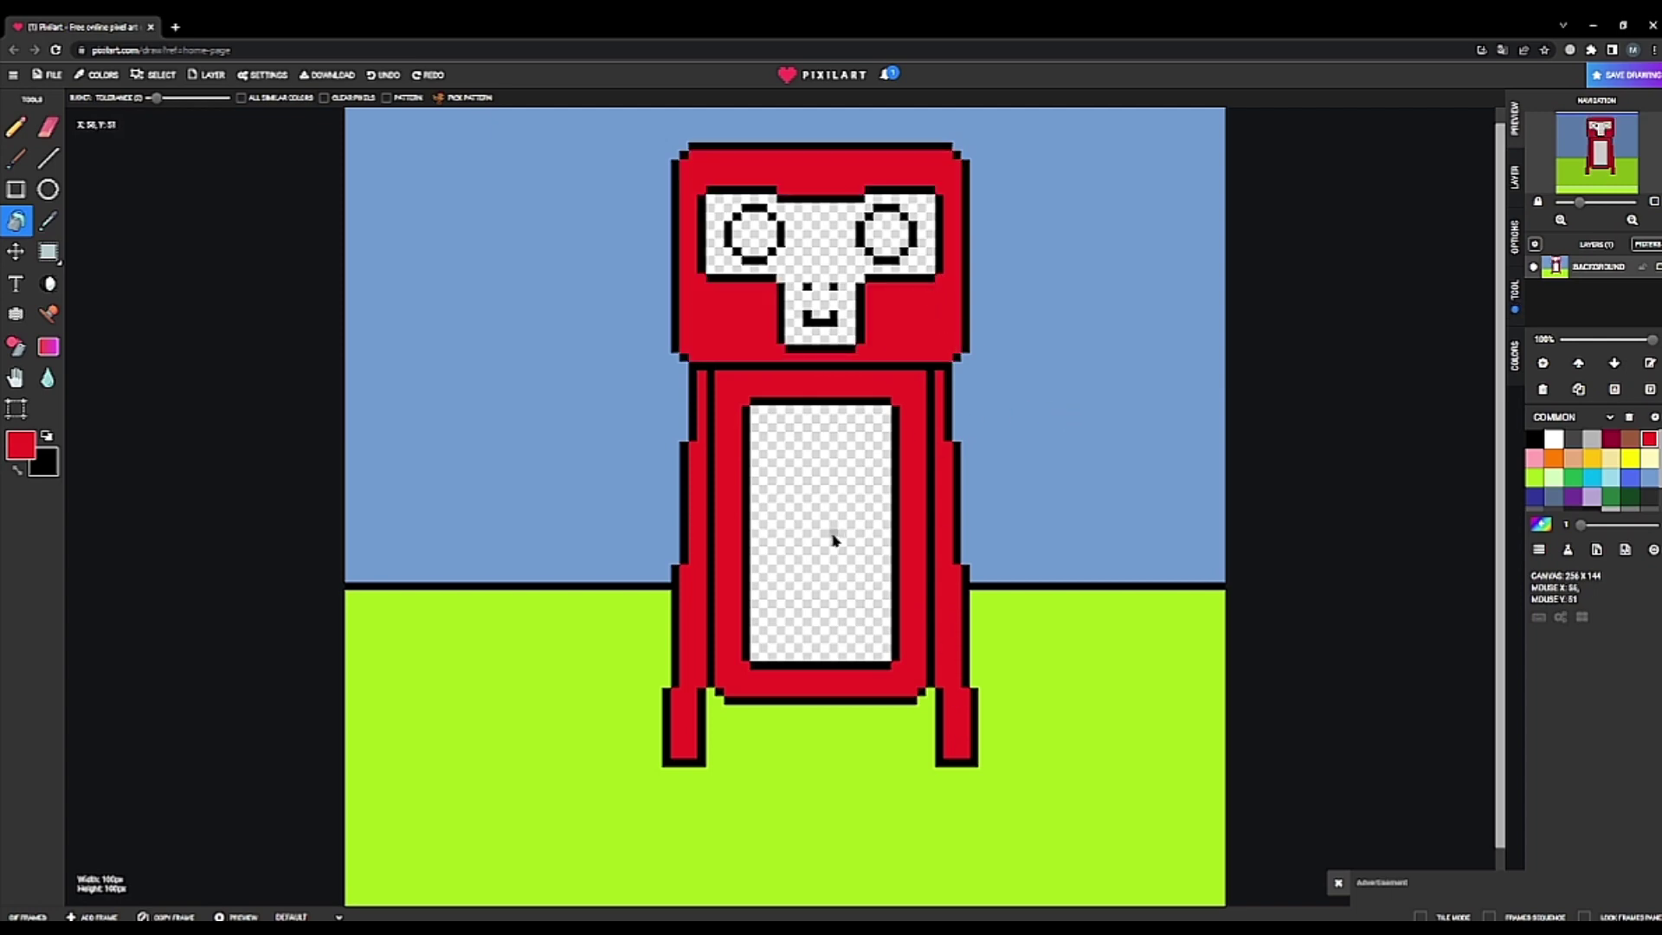
- Fill the belly panel and the face area around the eyes with light grey
scroll(833, 540, up, 1)
click(894, 577)
scroll(896, 578, up, 1)
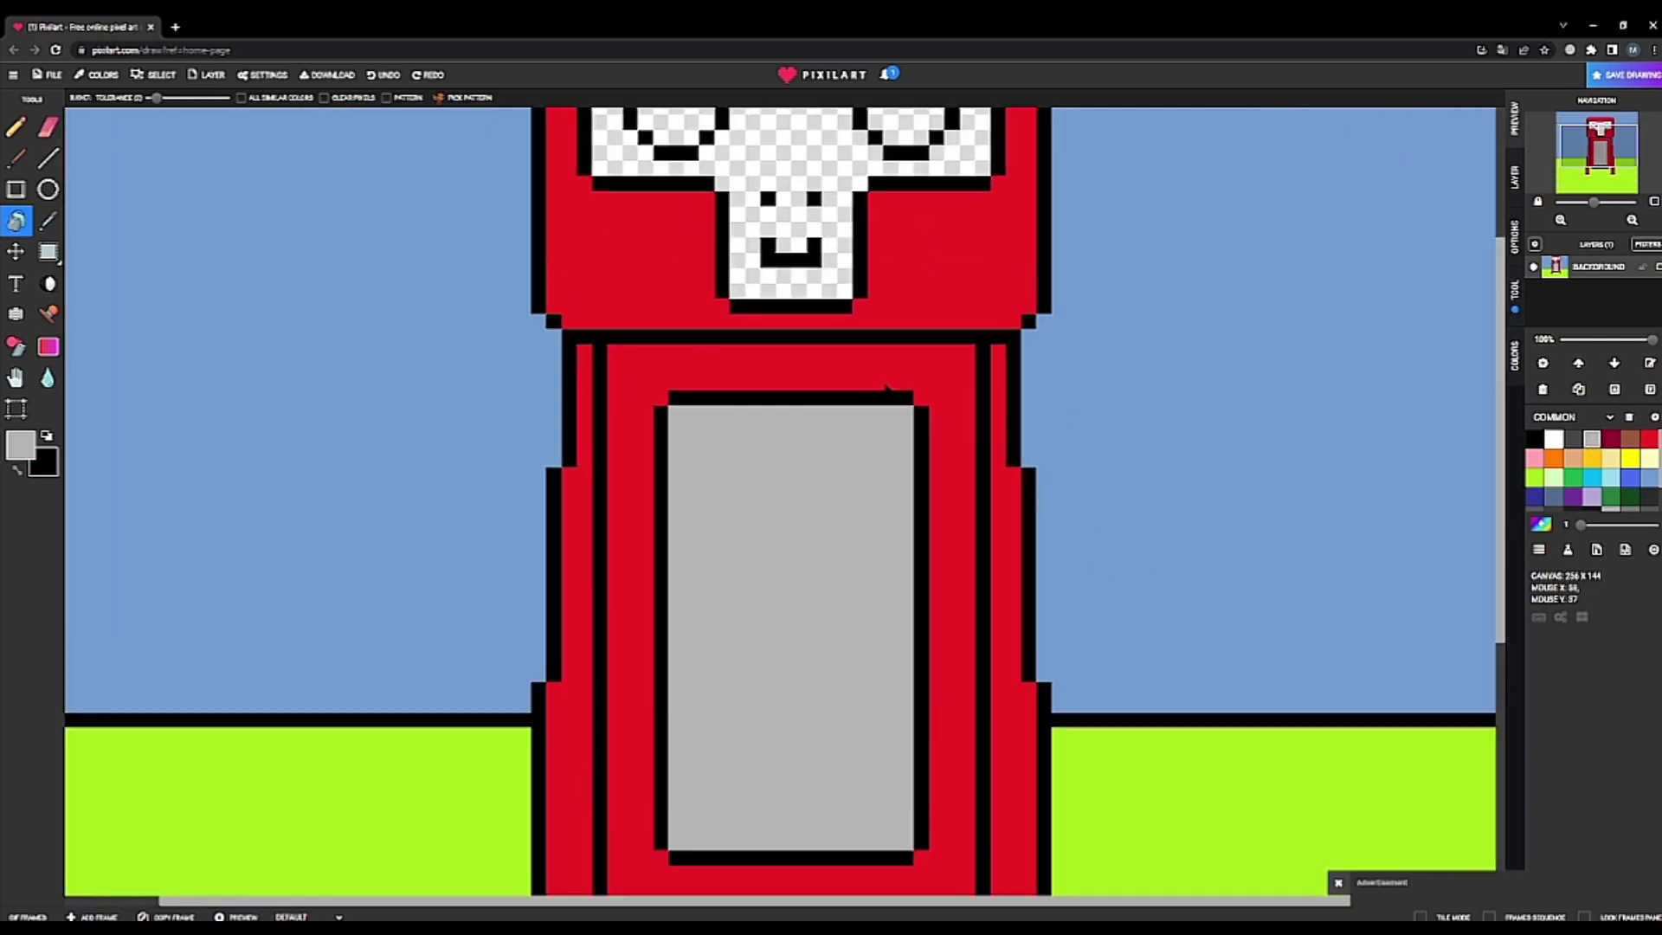
scroll(866, 351, down, 2)
click(844, 267)
scroll(821, 198, up, 2)
scroll(595, 351, up, 1)
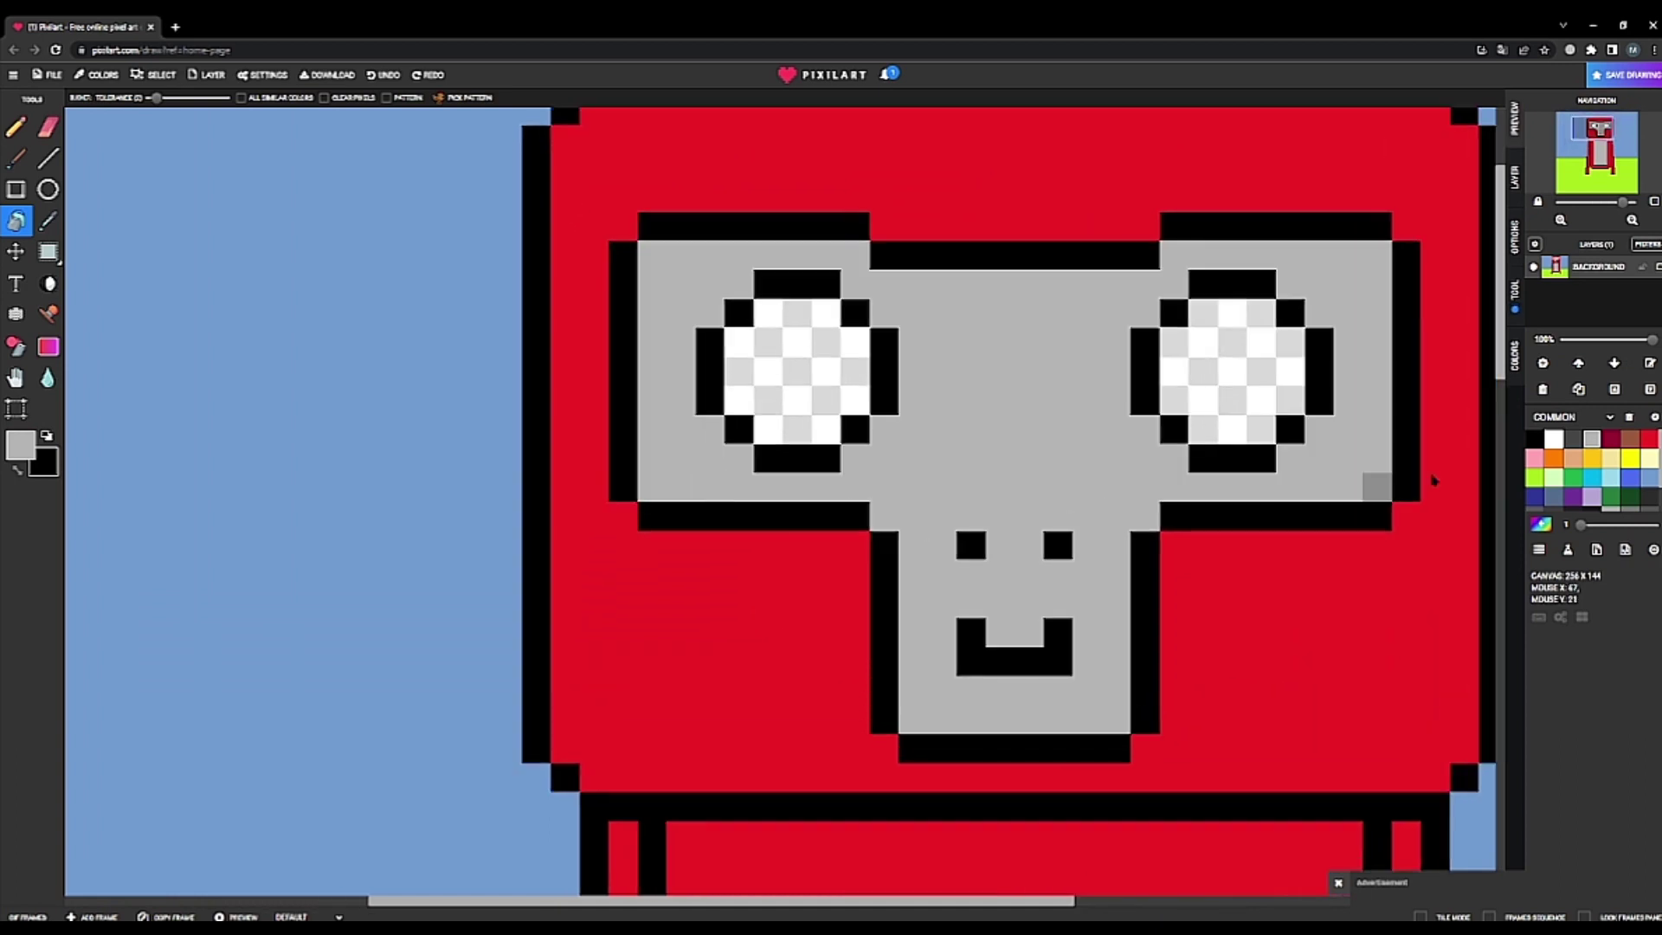
- Fill the inside of both outlined eyes with white
click(1552, 439)
click(790, 393)
click(1261, 386)
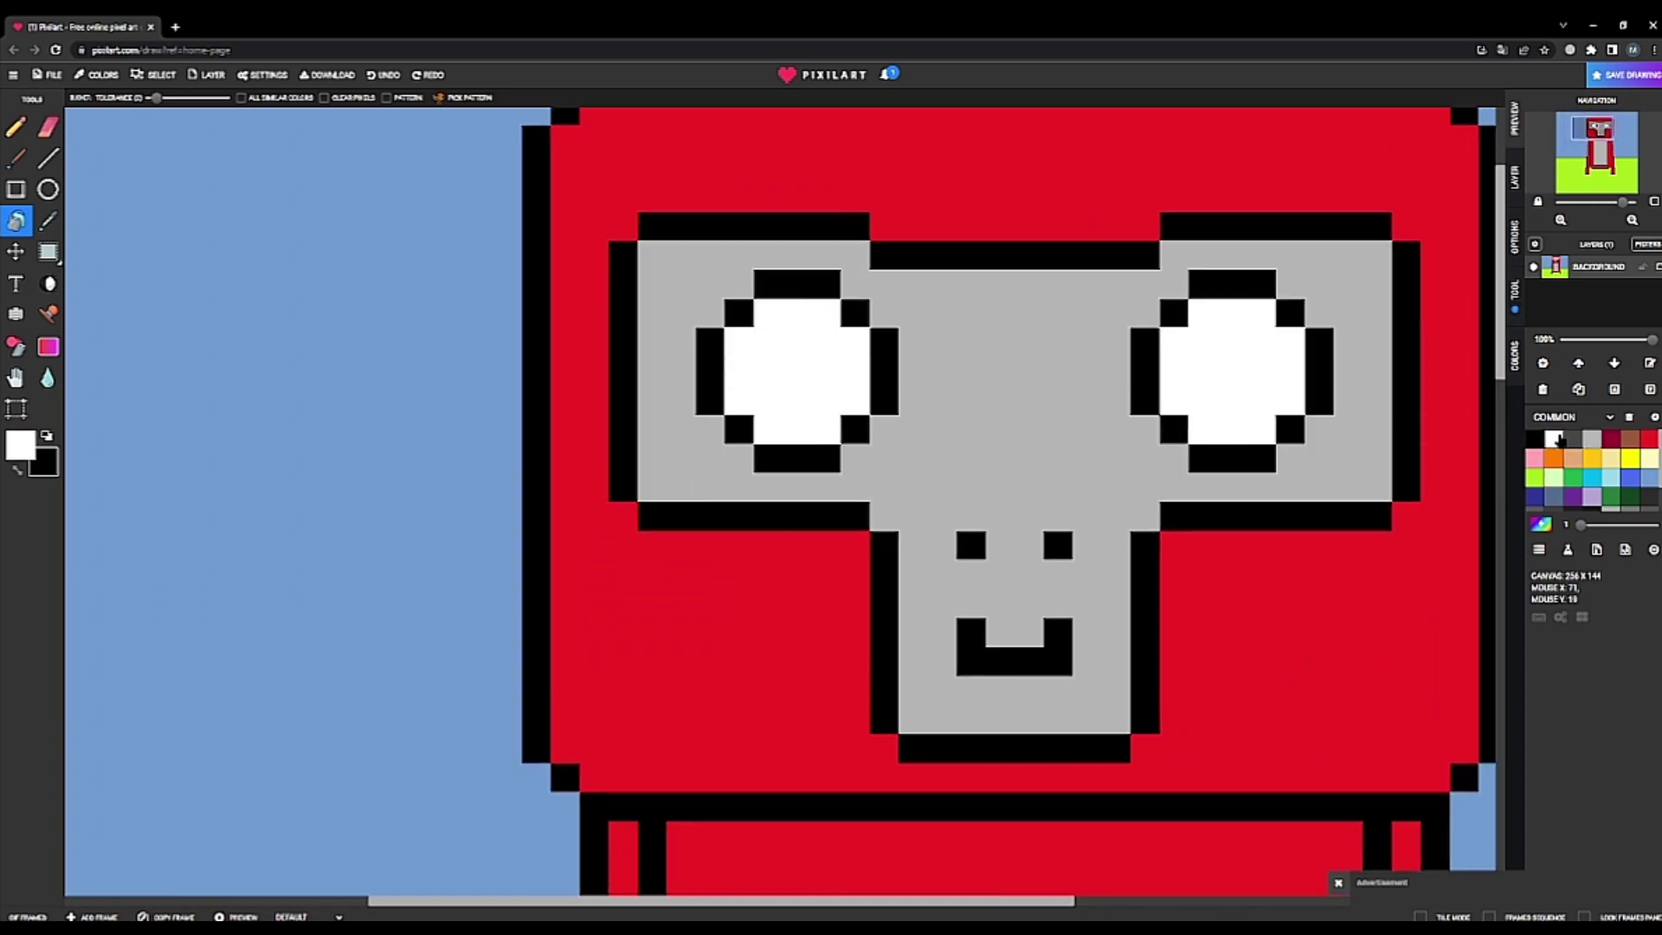
- Try a single black pixel as the pupil at the centre of each white eye, and undo both
click(1534, 439)
click(16, 127)
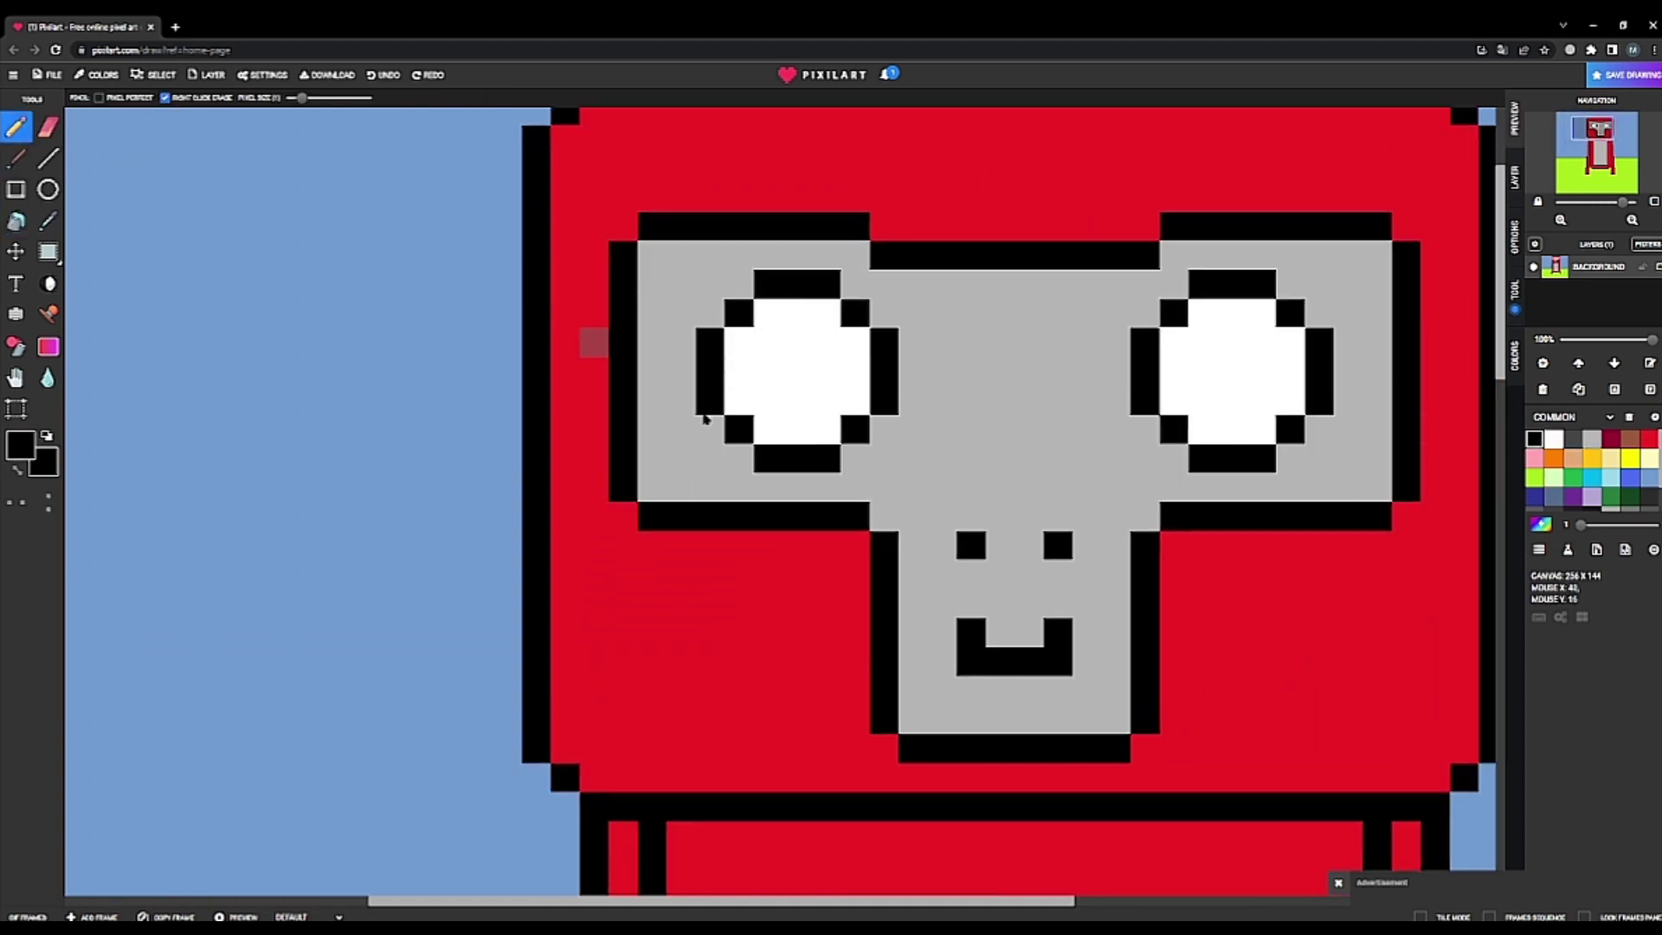
click(797, 372)
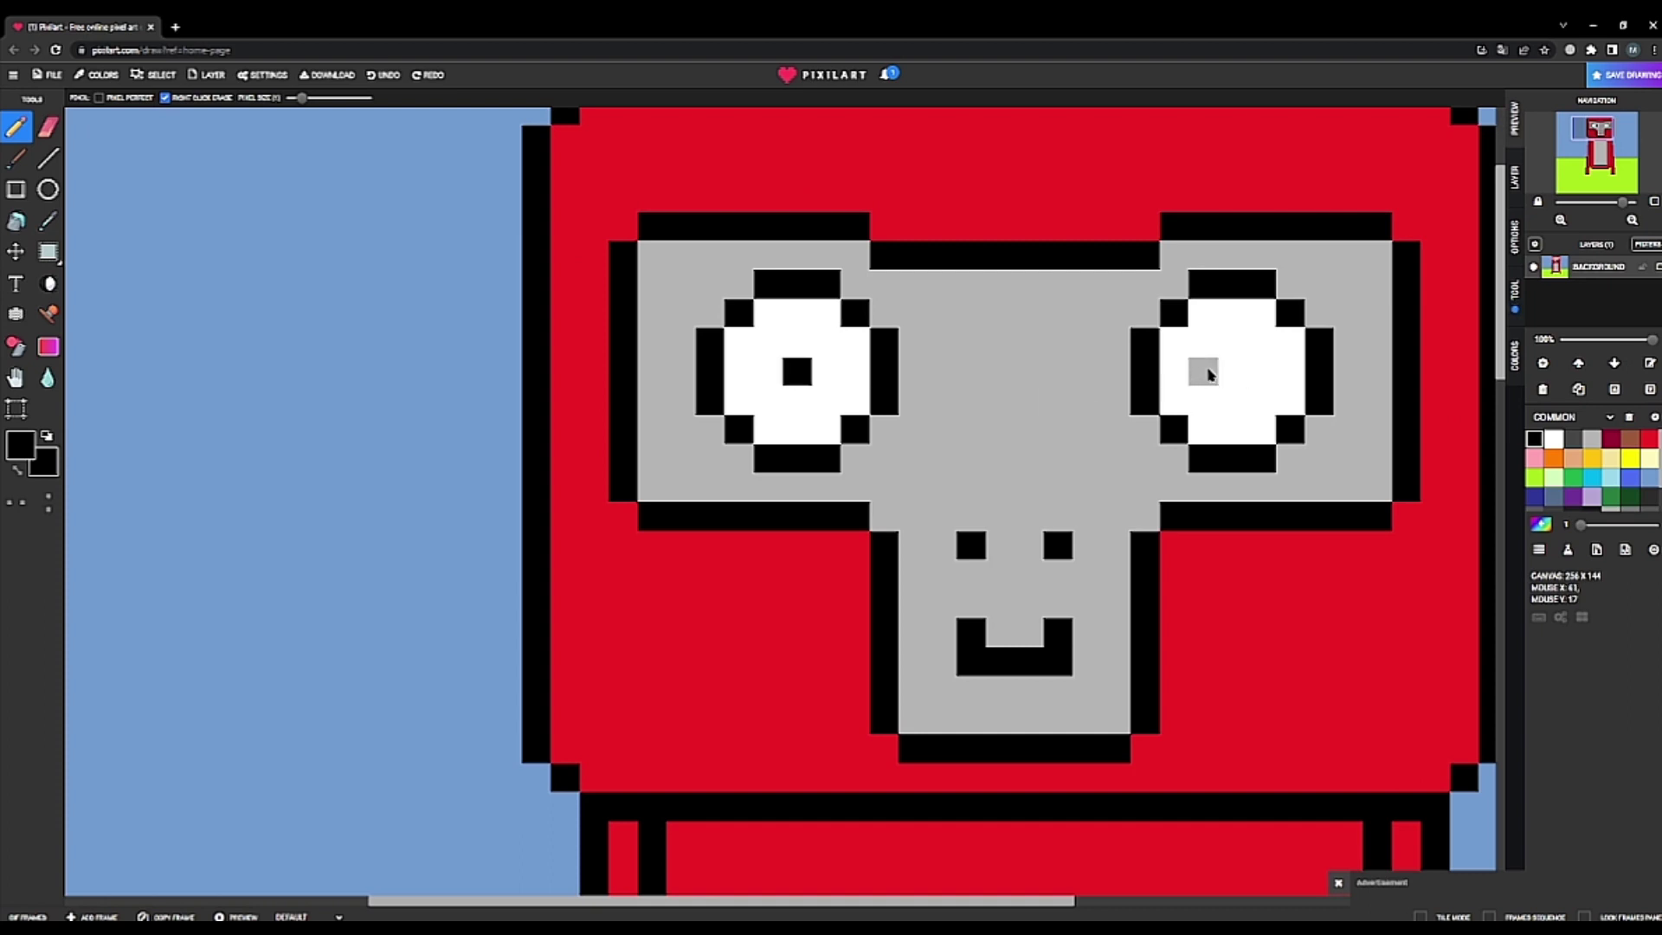
click(1232, 371)
scroll(1151, 402, down, 3)
scroll(782, 472, up, 4)
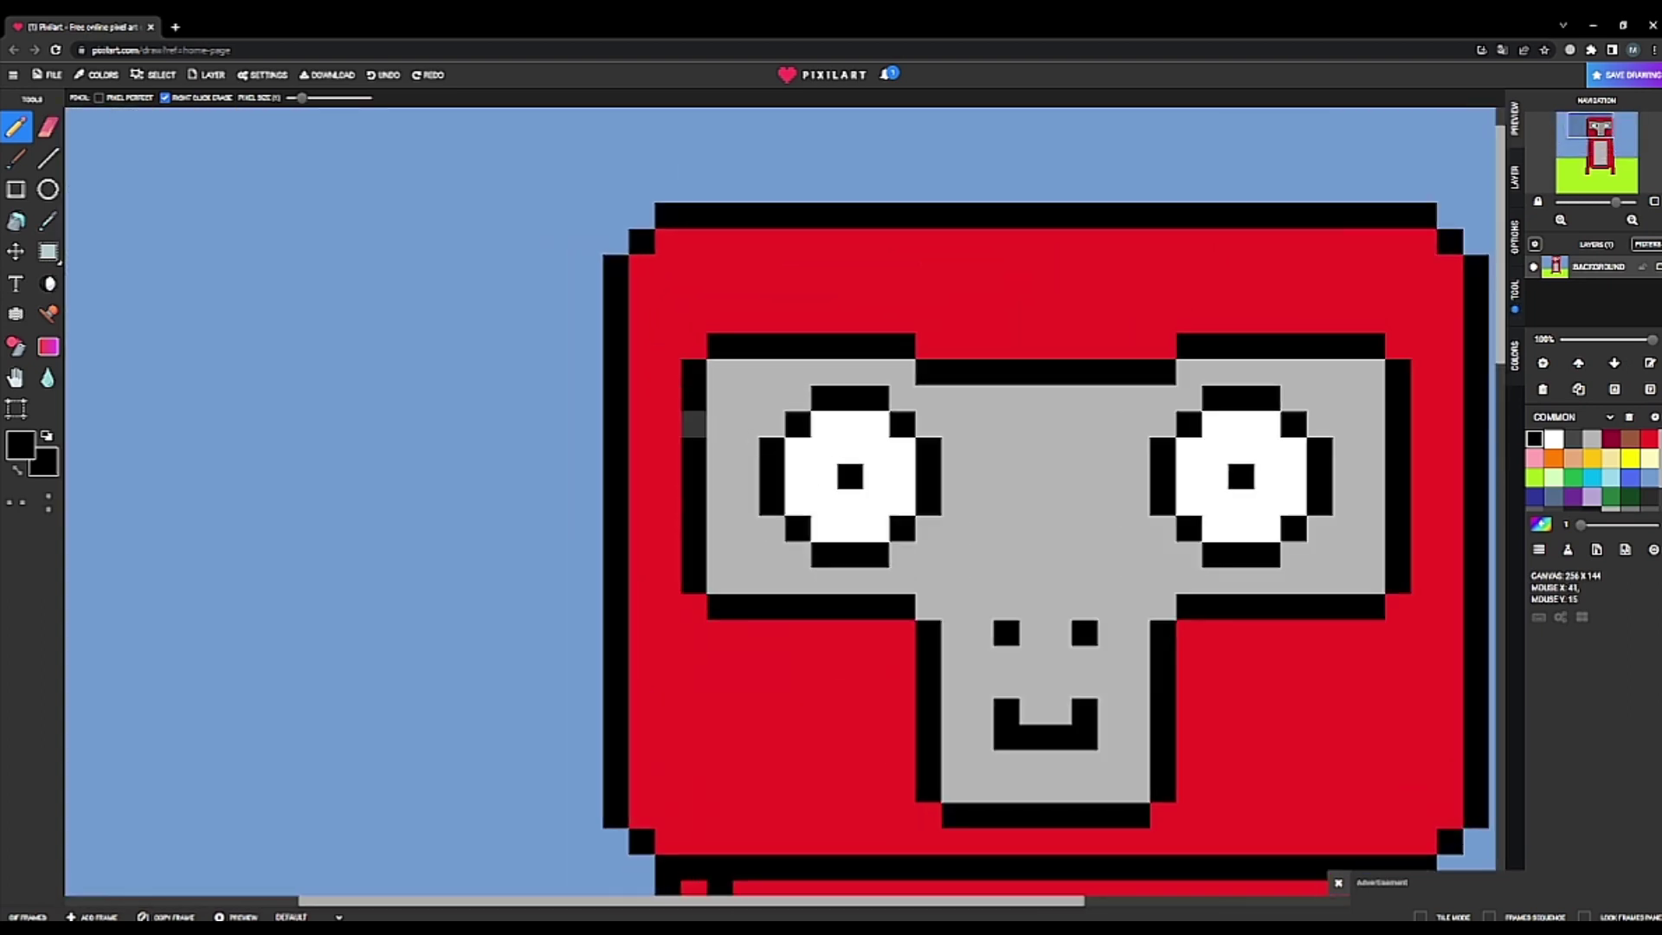
key(ctrl+z)
key(ctrl+z)
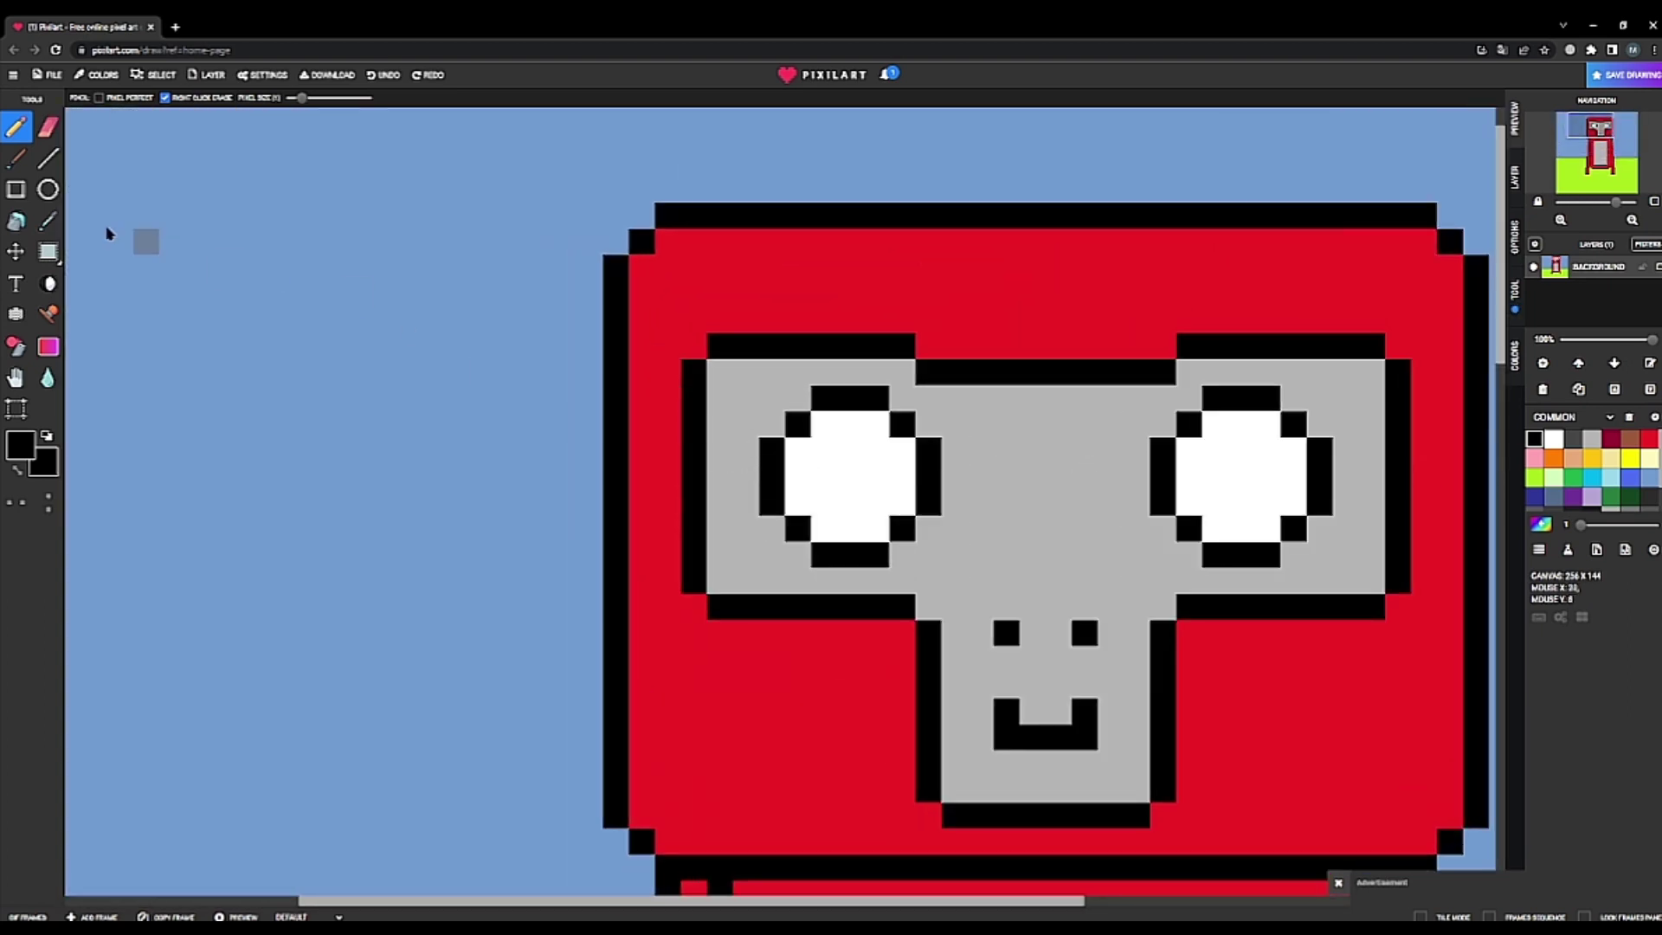
- Try filling the white area of both eyes with black
click(15, 220)
click(823, 494)
click(1236, 449)
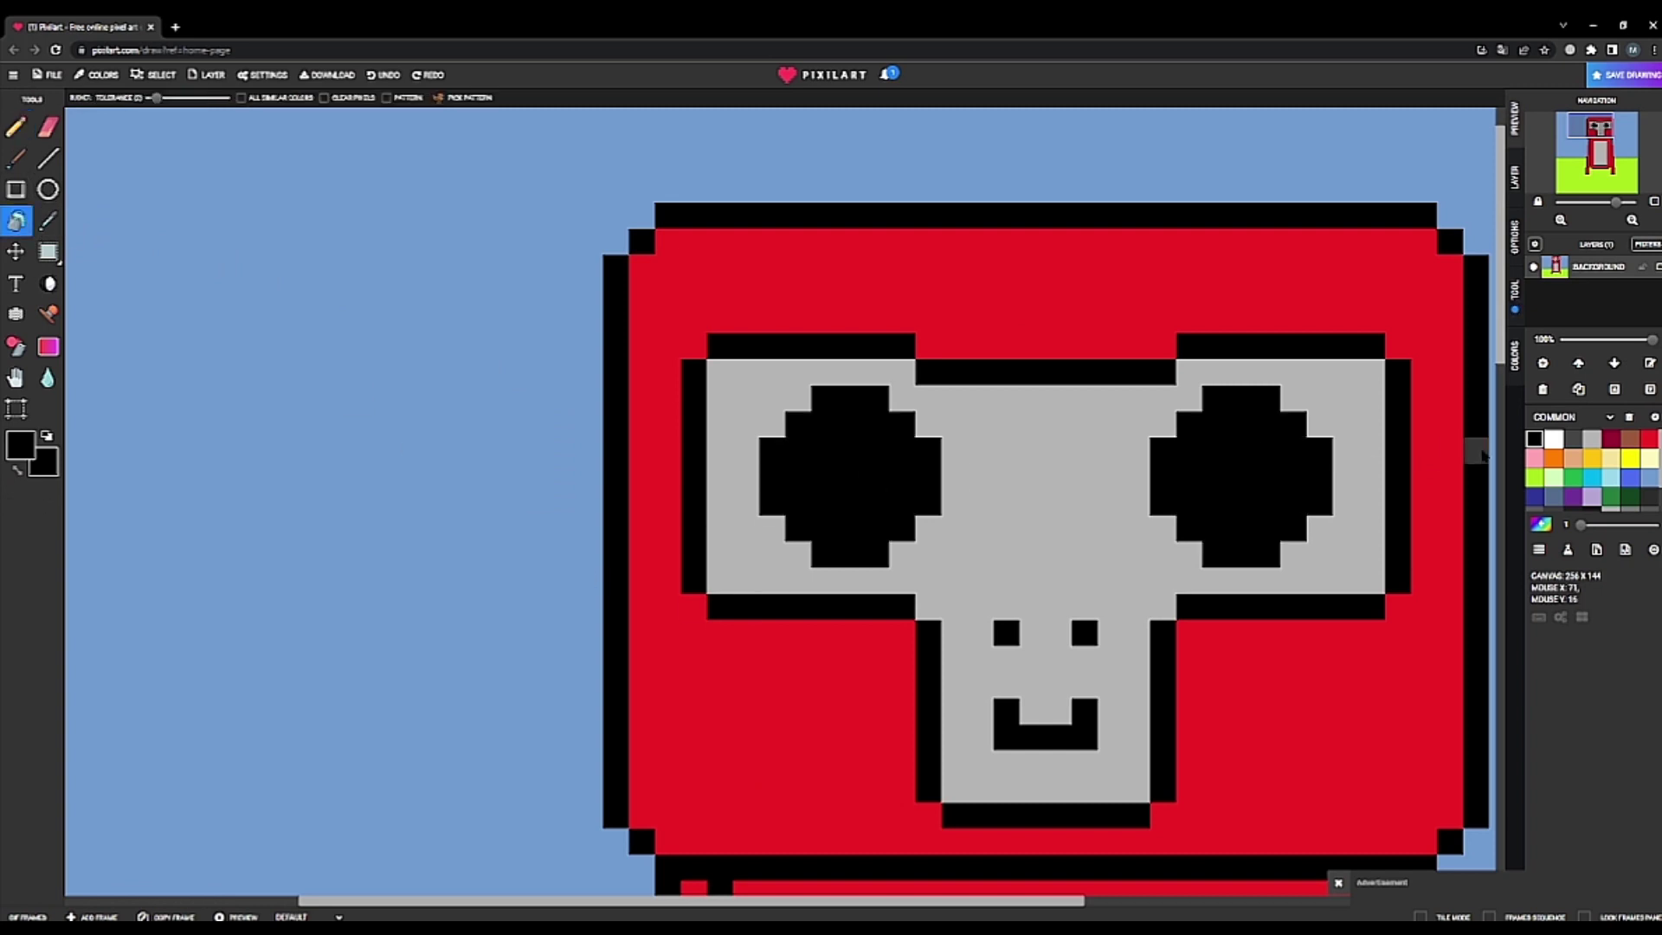
- Try a white square pupil, three pixels wide, in the centre of the character's left-hand black eye
click(1555, 439)
click(15, 127)
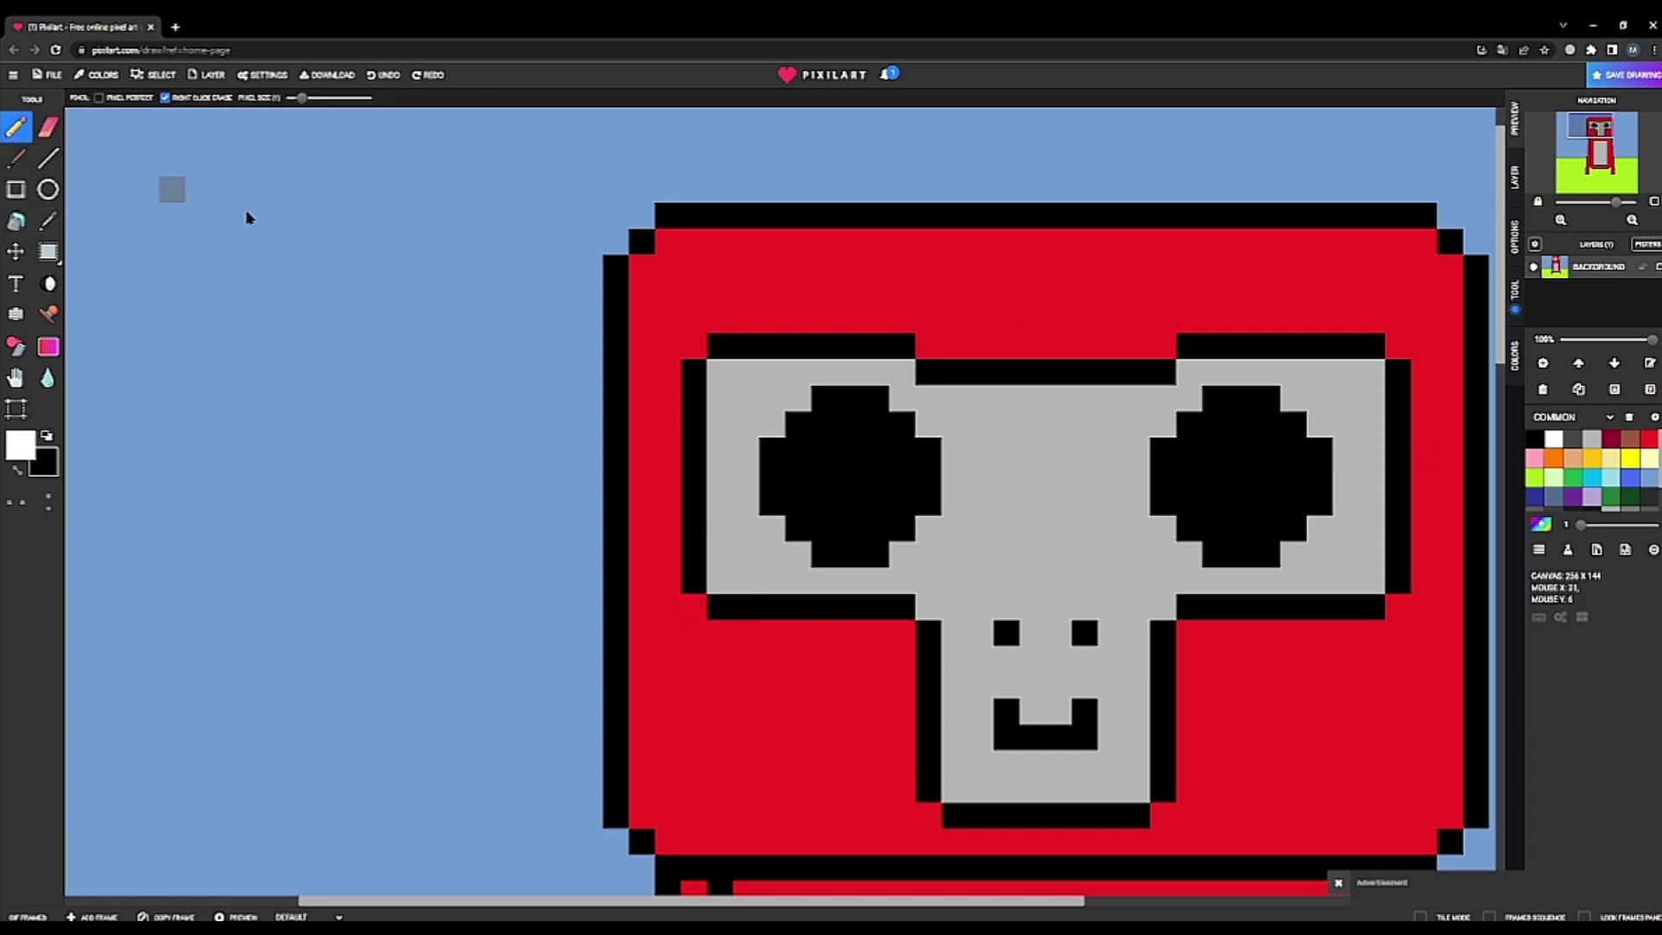
click(831, 456)
click(857, 452)
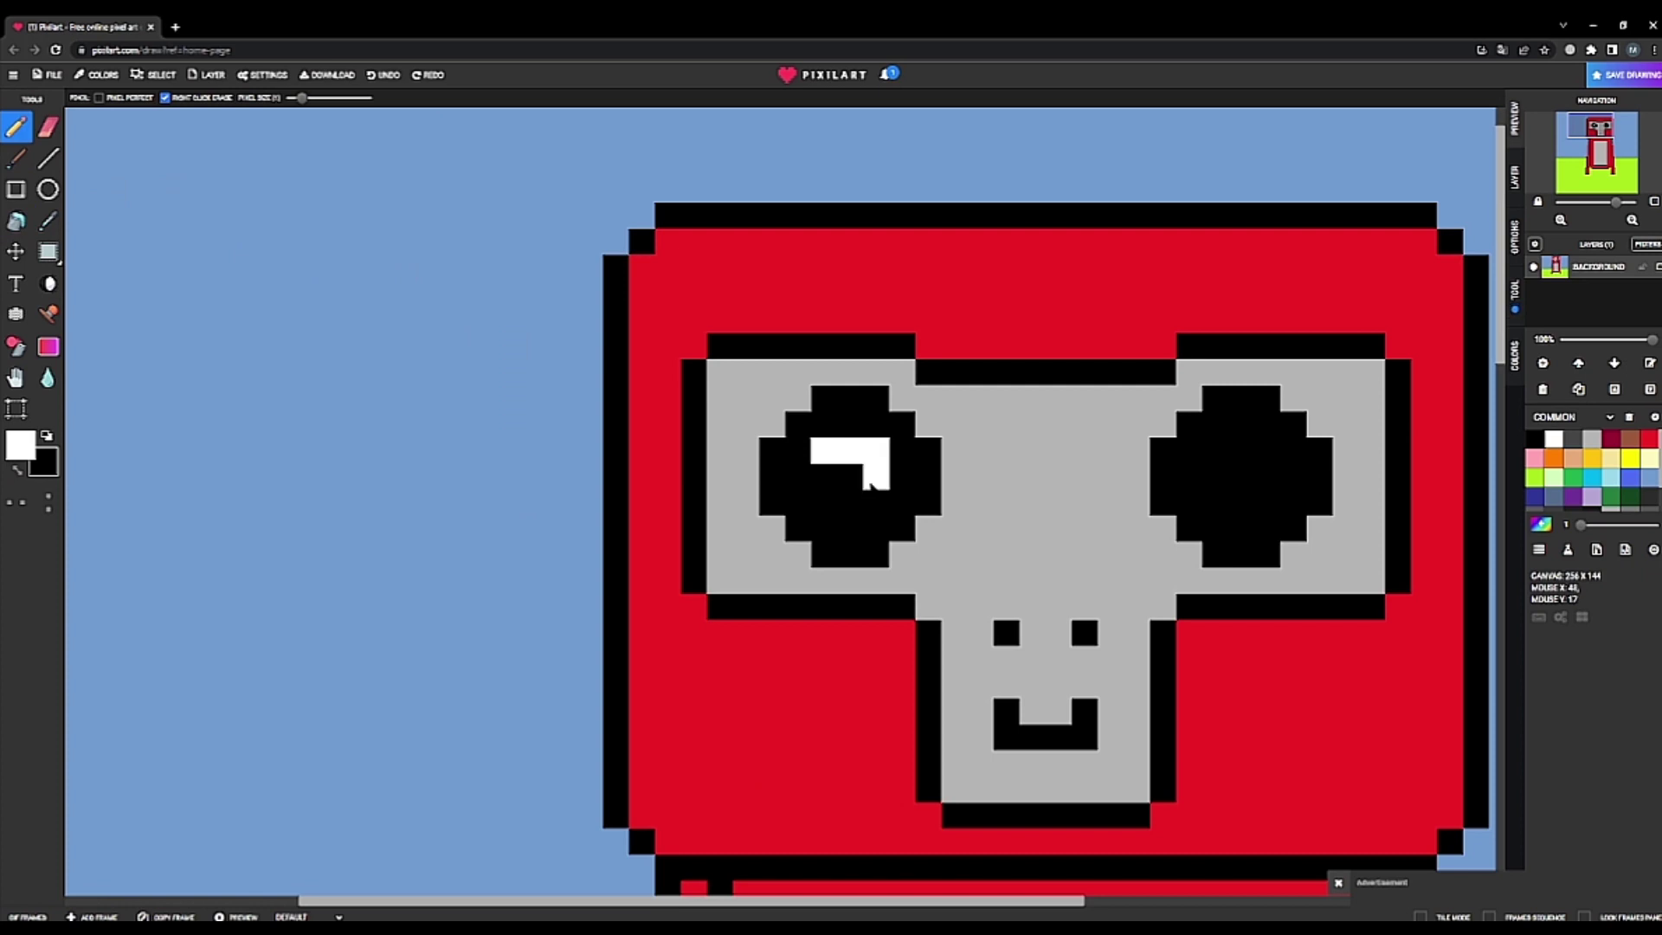
mouse_move(870, 484)
mouse_down()
mouse_move(829, 498)
mouse_move(904, 502)
mouse_up()
key(ctrl+z)
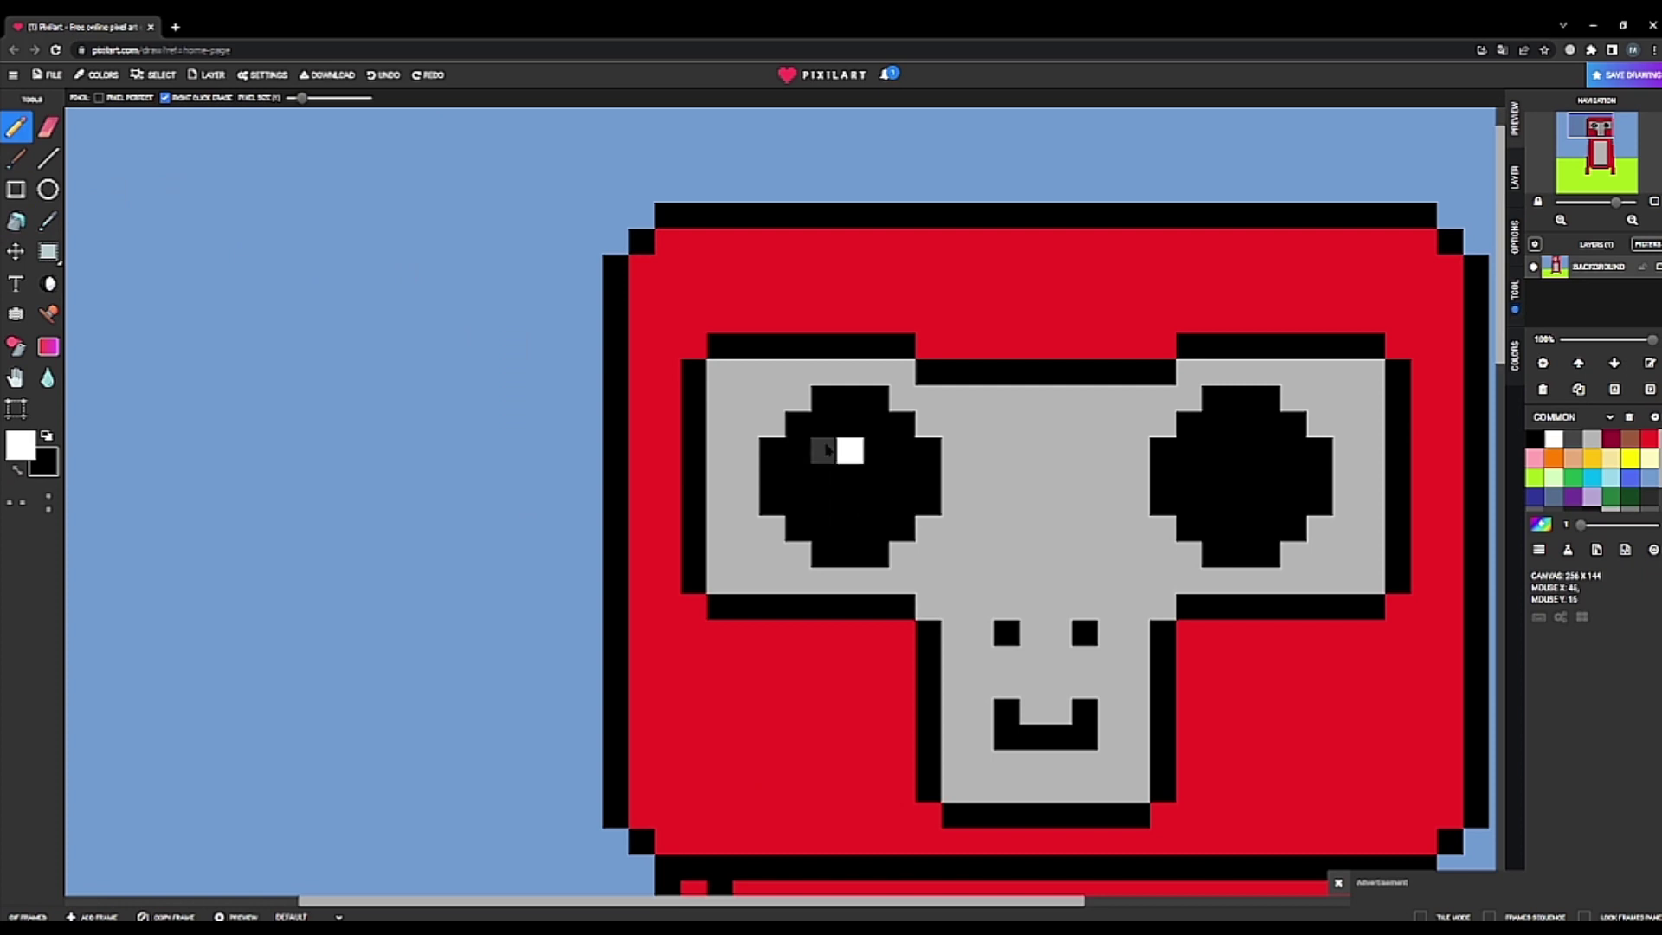
mouse_move(827, 448)
mouse_down()
mouse_move(824, 503)
mouse_move(869, 474)
mouse_up()
scroll(1172, 583, down, 2)
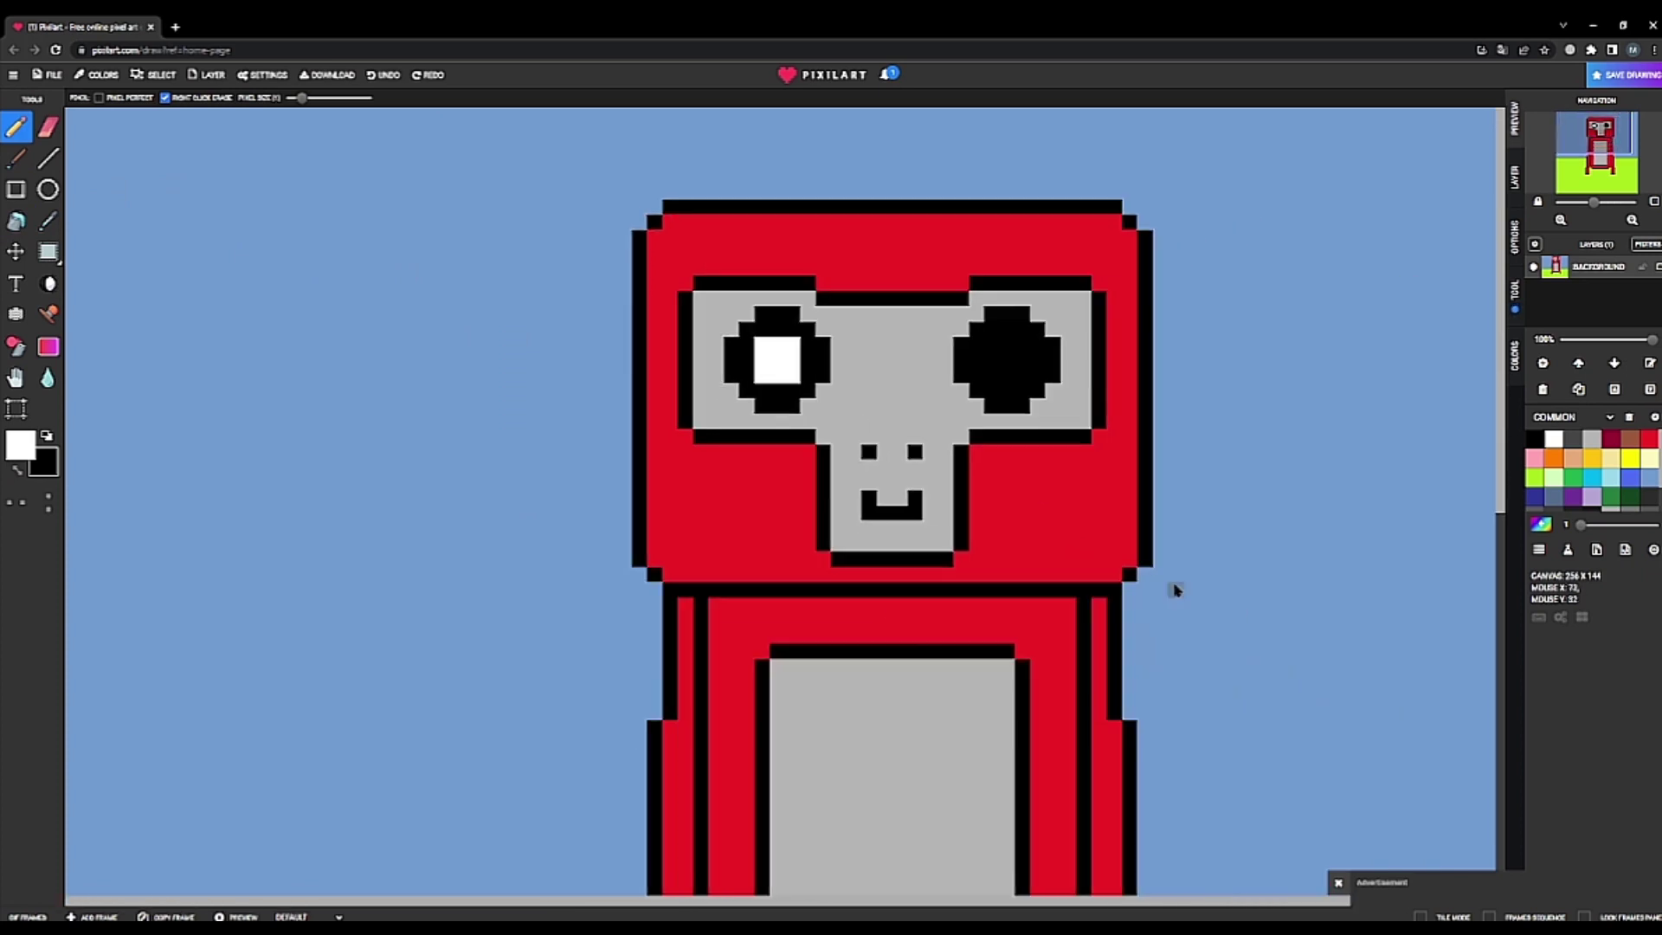
- Undo the white square pupil and the black fills of both eyes
scroll(1076, 460, up, 2)
key(ctrl+z)
key(ctrl+z)
key(ctrl+z)
key(ctrl+z)
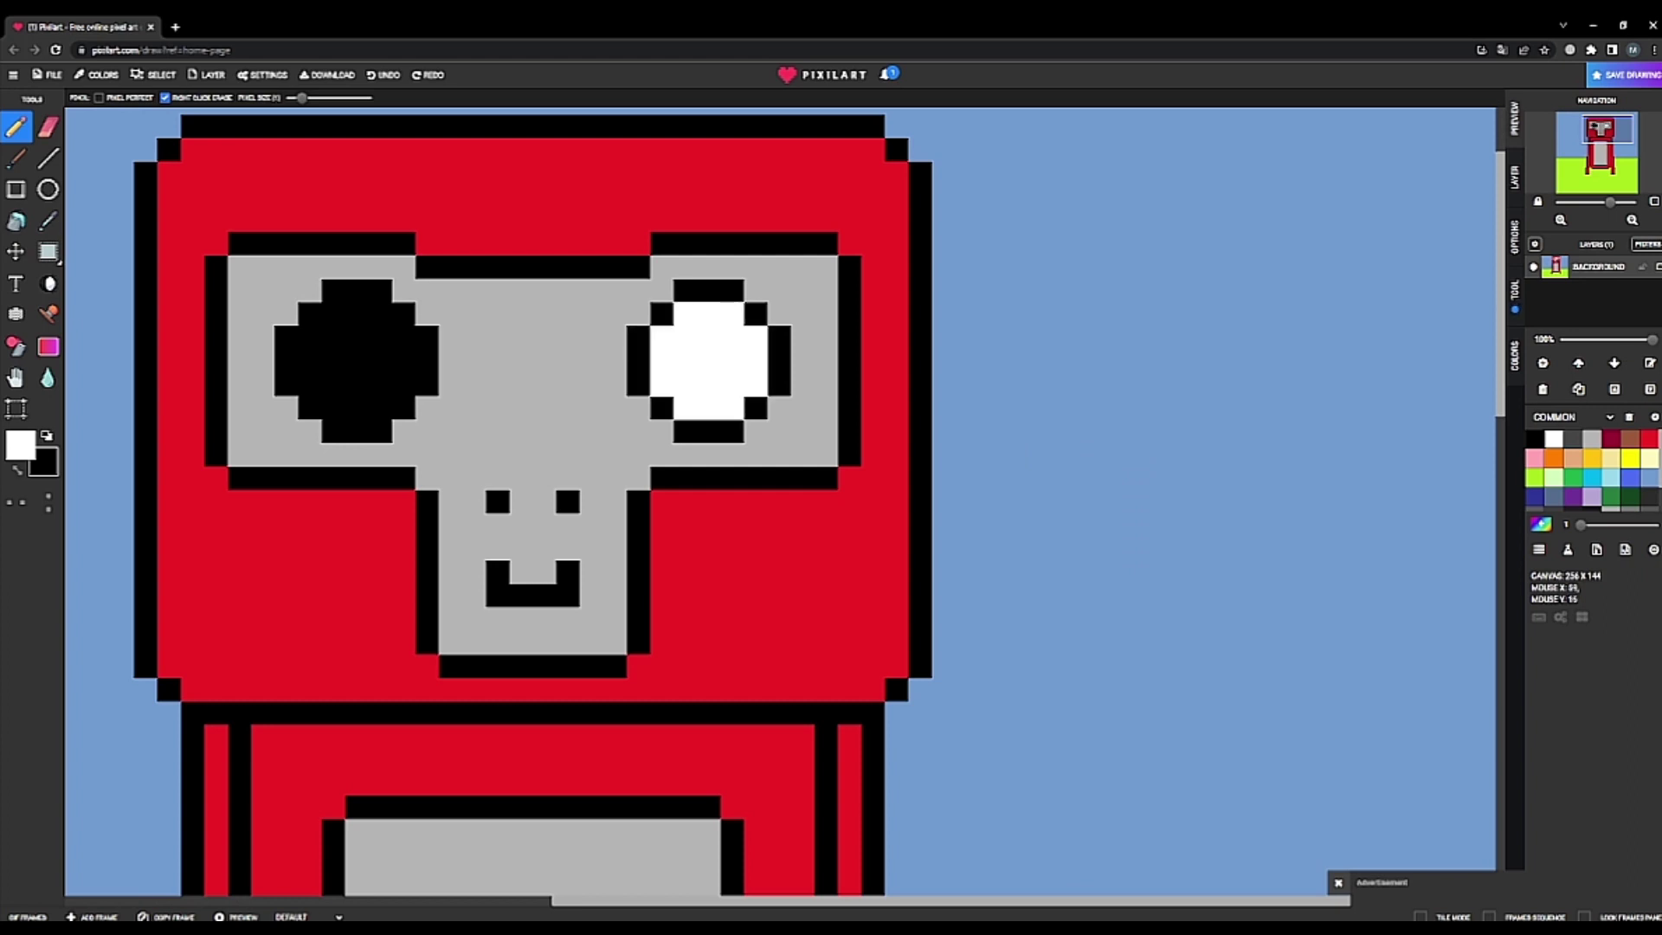
- Draw a solid black square pupil, three by three pixels, in the centre of each white eye
scroll(1039, 415, up, 1)
click(1534, 439)
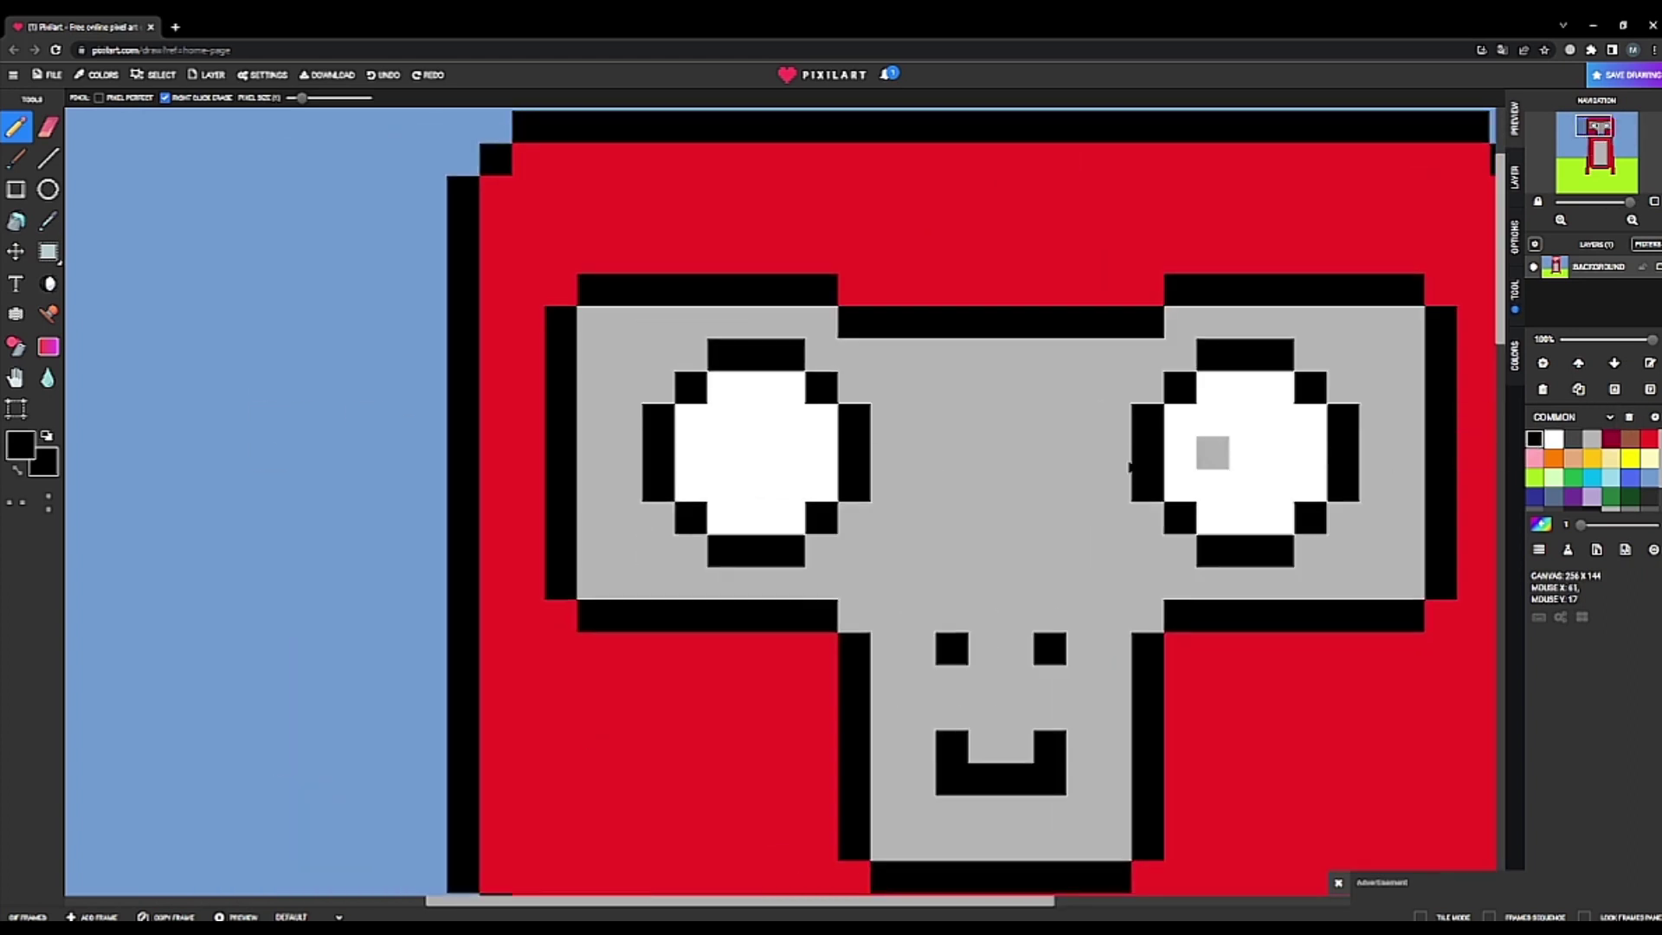
mouse_move(742, 433)
mouse_down()
mouse_move(776, 435)
mouse_move(789, 463)
mouse_move(729, 474)
mouse_move(800, 504)
mouse_move(768, 477)
mouse_move(833, 477)
mouse_up()
scroll(881, 539, down, 2)
scroll(1139, 441, up, 2)
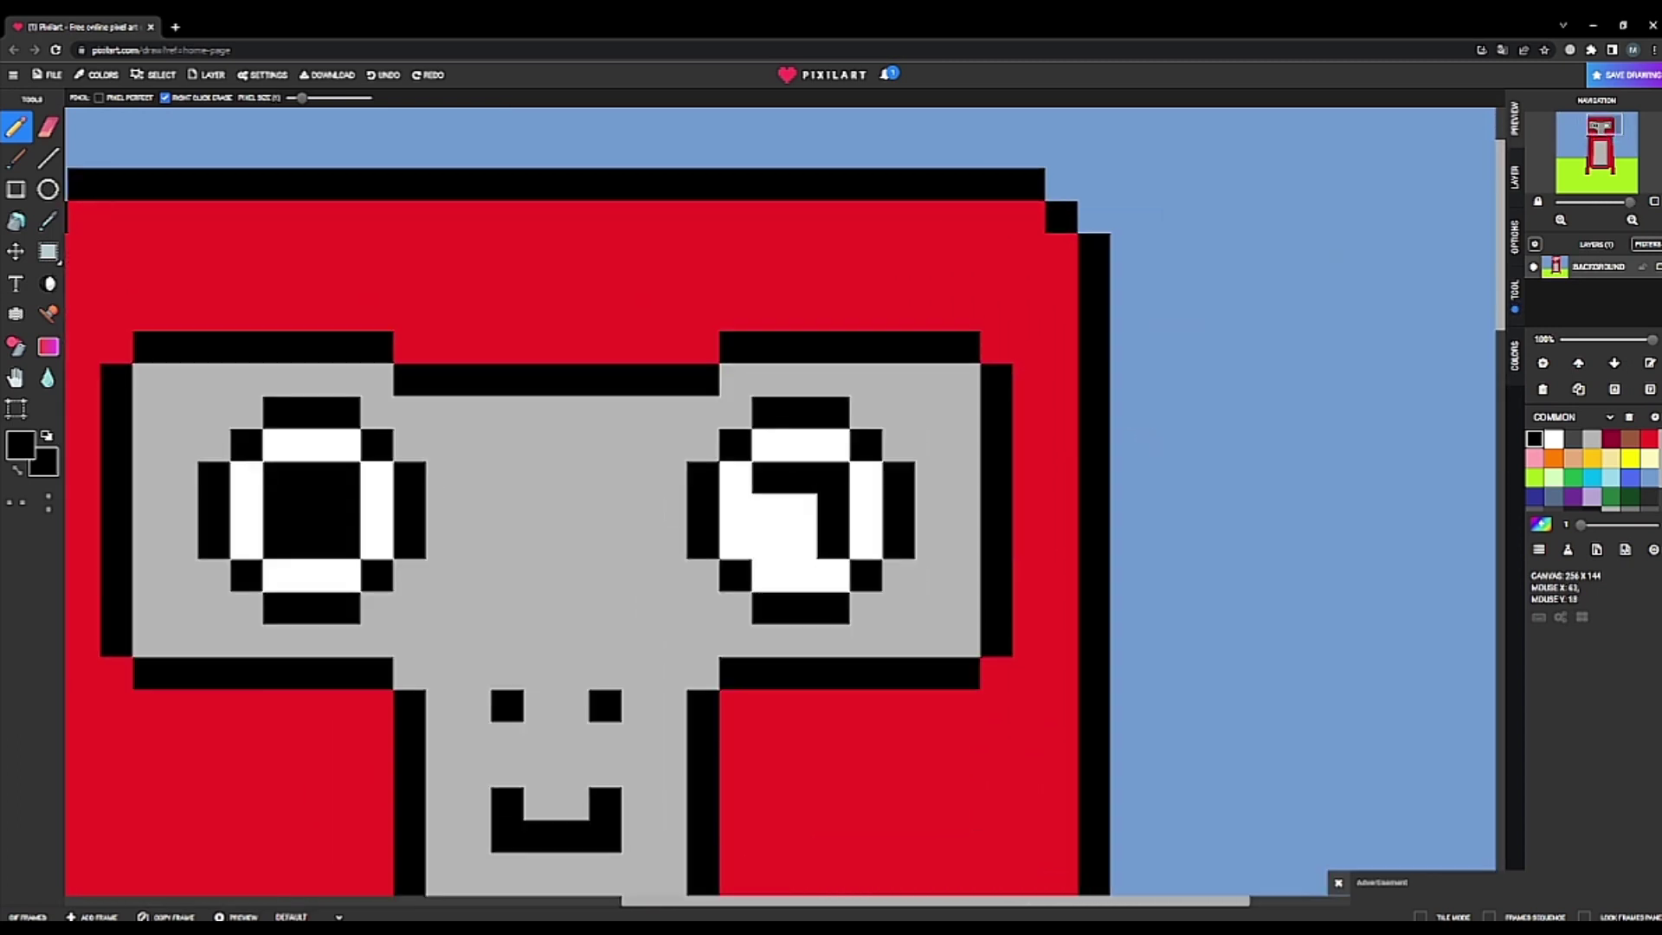
drag(833, 543, 767, 543)
- Trace a wide, closed shadow outline on the green ground around the character's feet using the darkening tool
scroll(475, 563, down, 4)
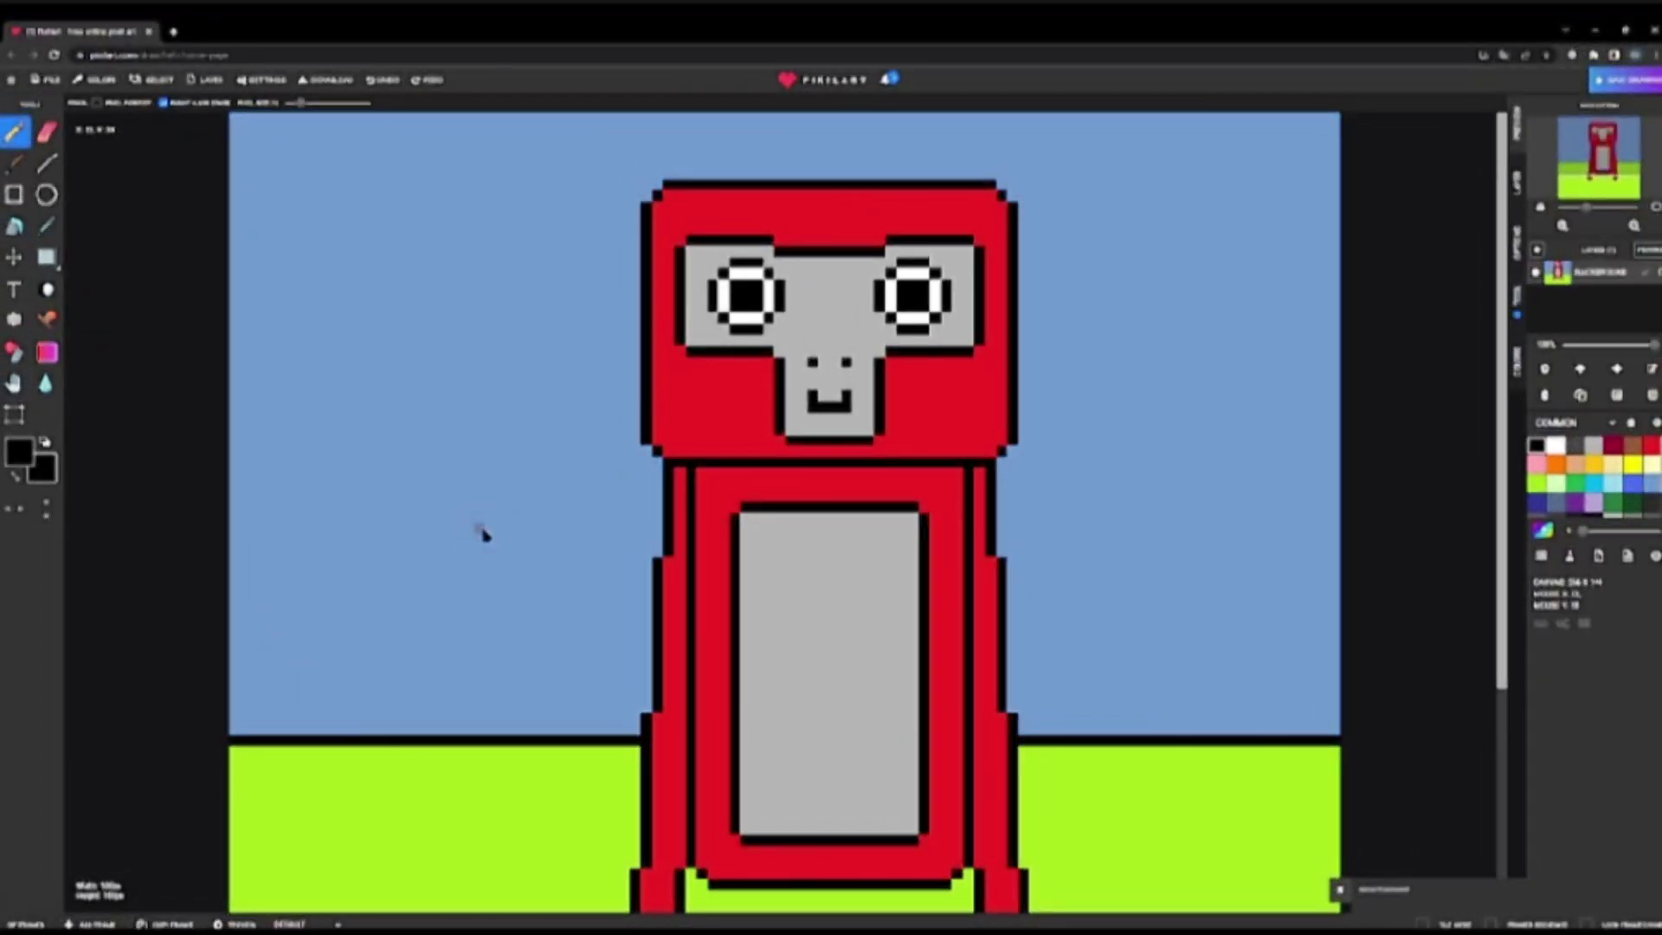
scroll(807, 343, down, 1)
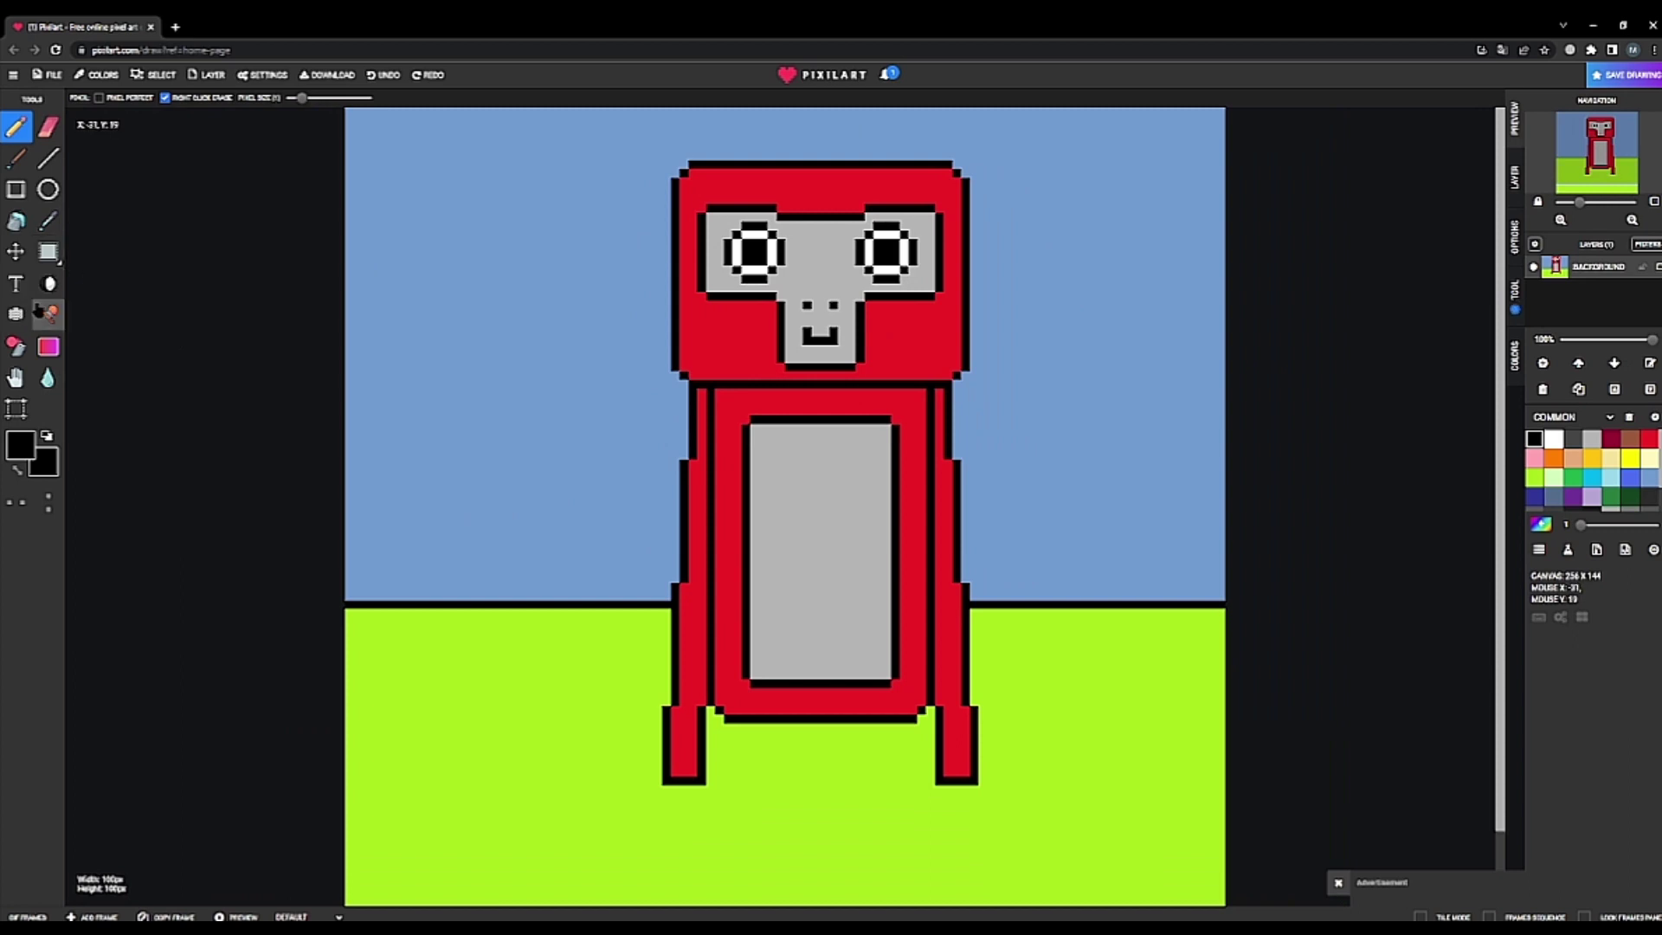
click(48, 283)
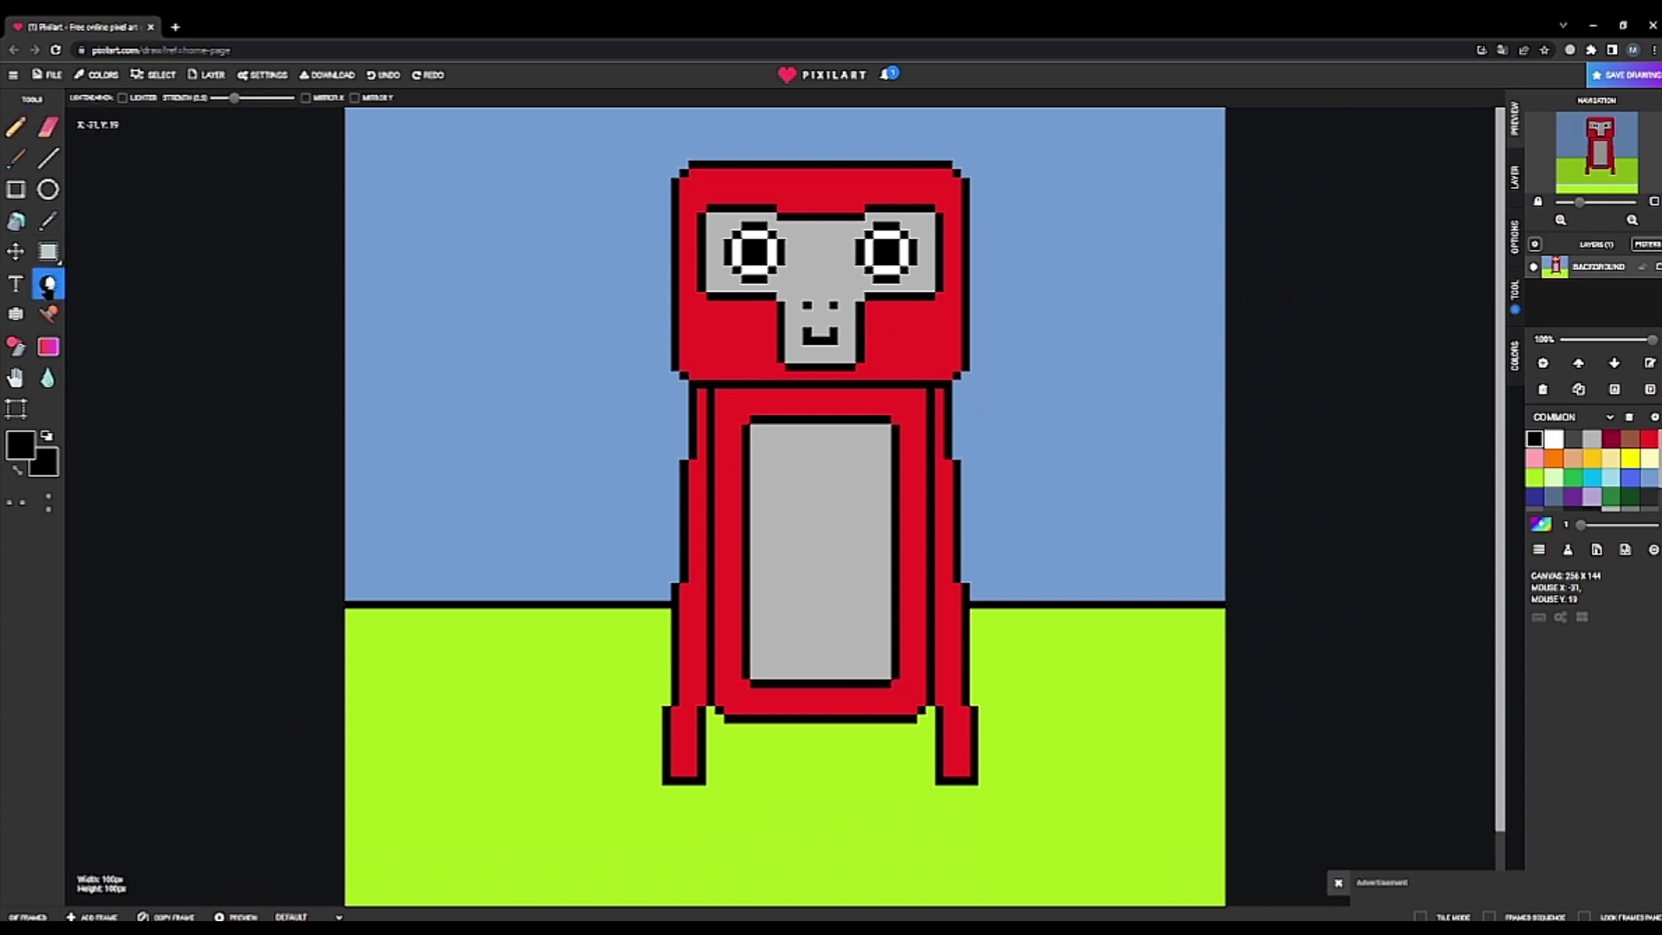
scroll(642, 756, up, 1)
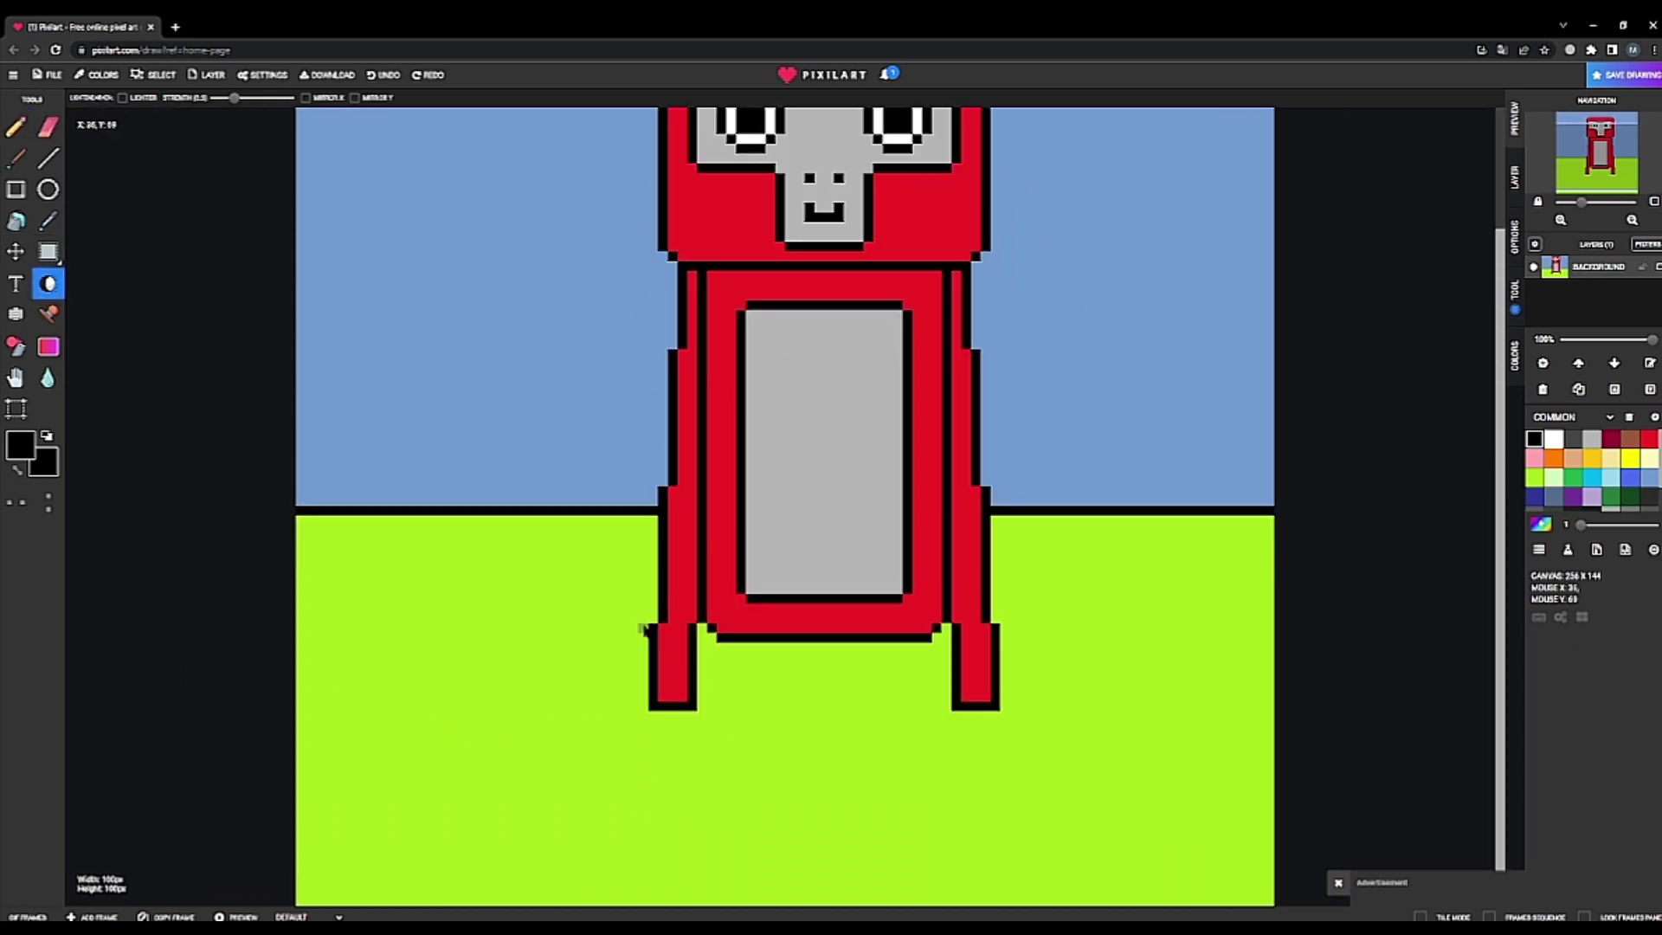
mouse_move(643, 630)
mouse_down()
mouse_move(534, 640)
mouse_move(528, 758)
mouse_move(892, 817)
mouse_move(1138, 629)
mouse_up()
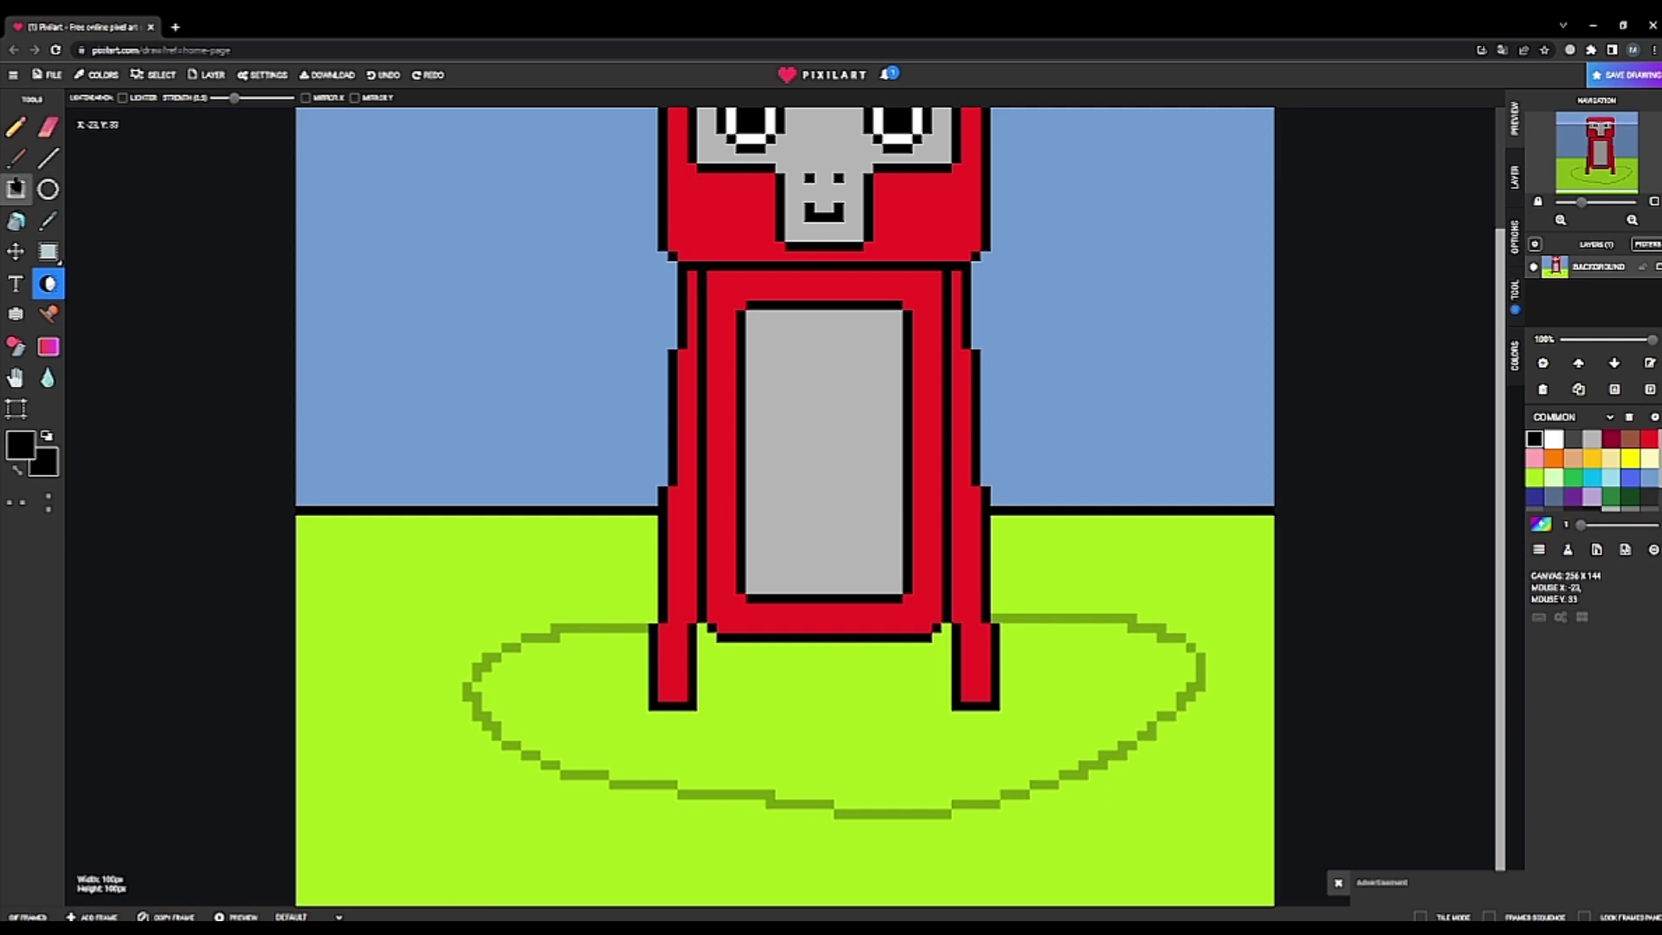
- Sample the dark green of the ground outline and fill the shadow area with it
key(i)
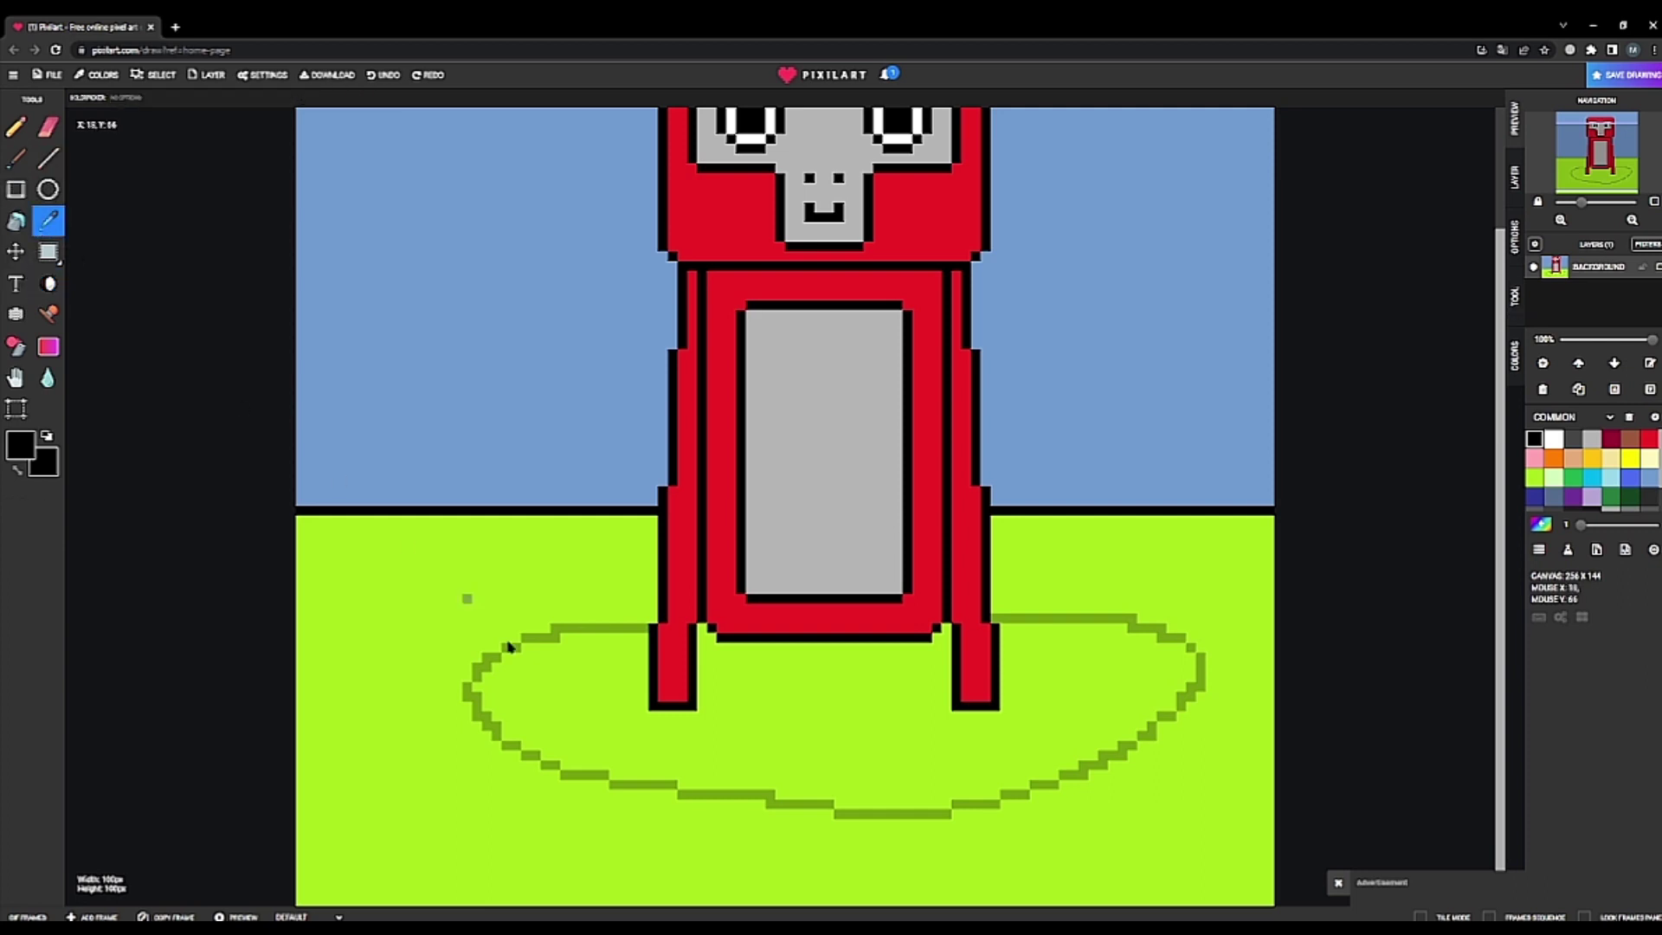
click(482, 725)
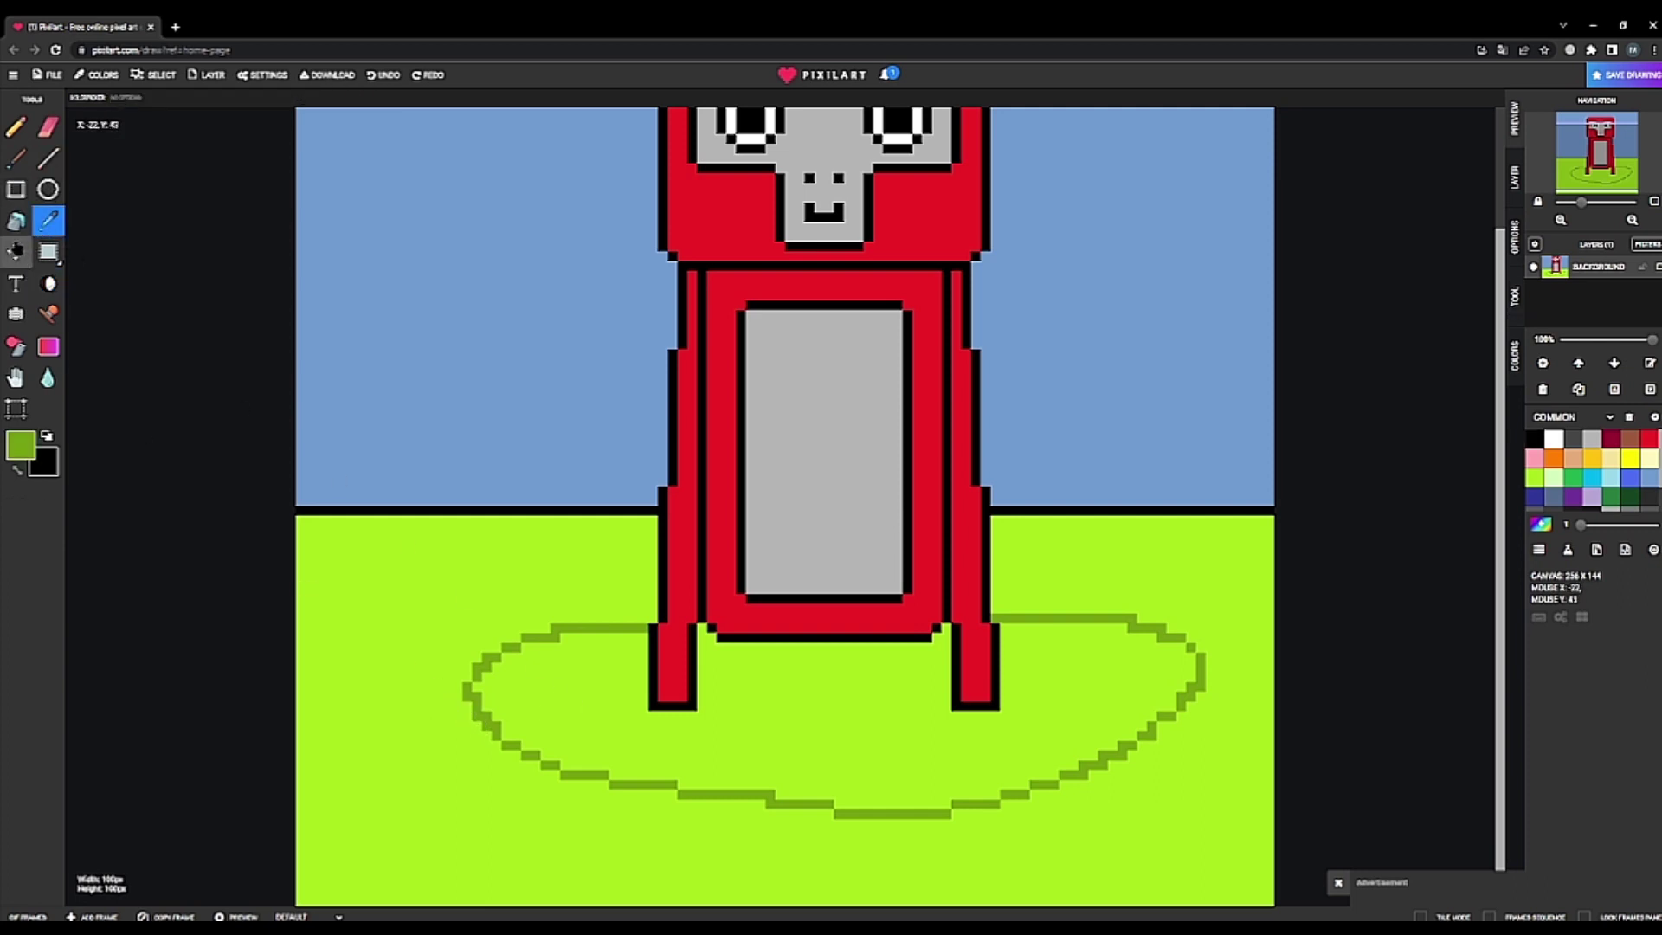
click(16, 221)
click(597, 718)
scroll(880, 716, down, 1)
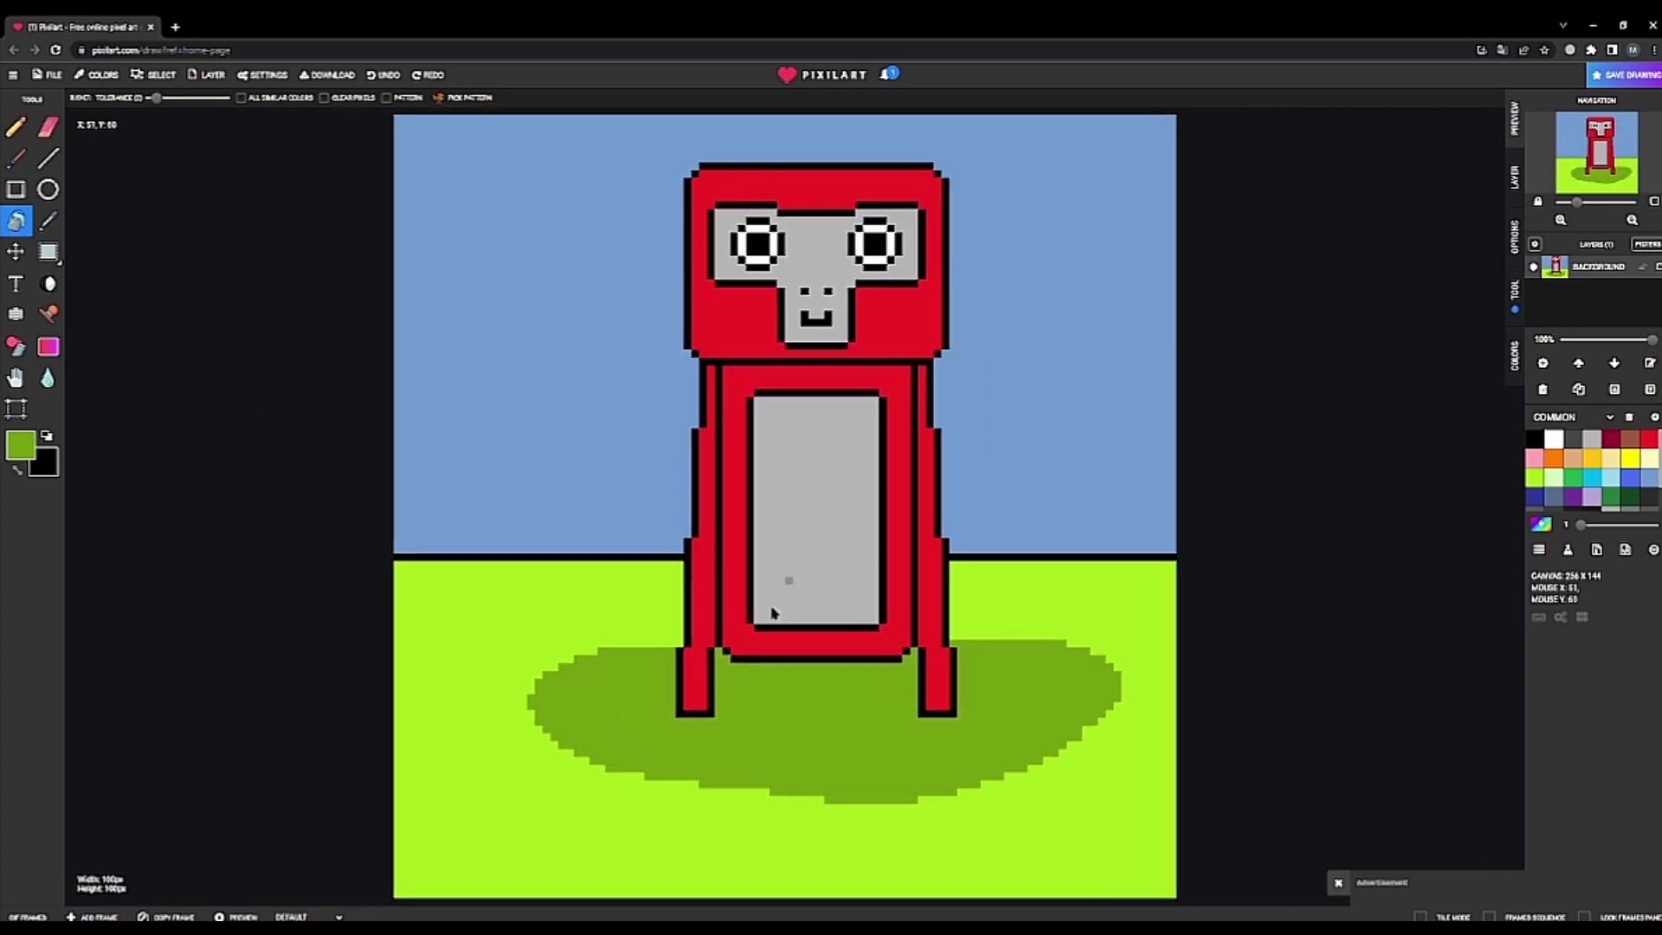
- Darken the grey along the right and lower edges of the face and the belly panel
scroll(889, 705, up, 1)
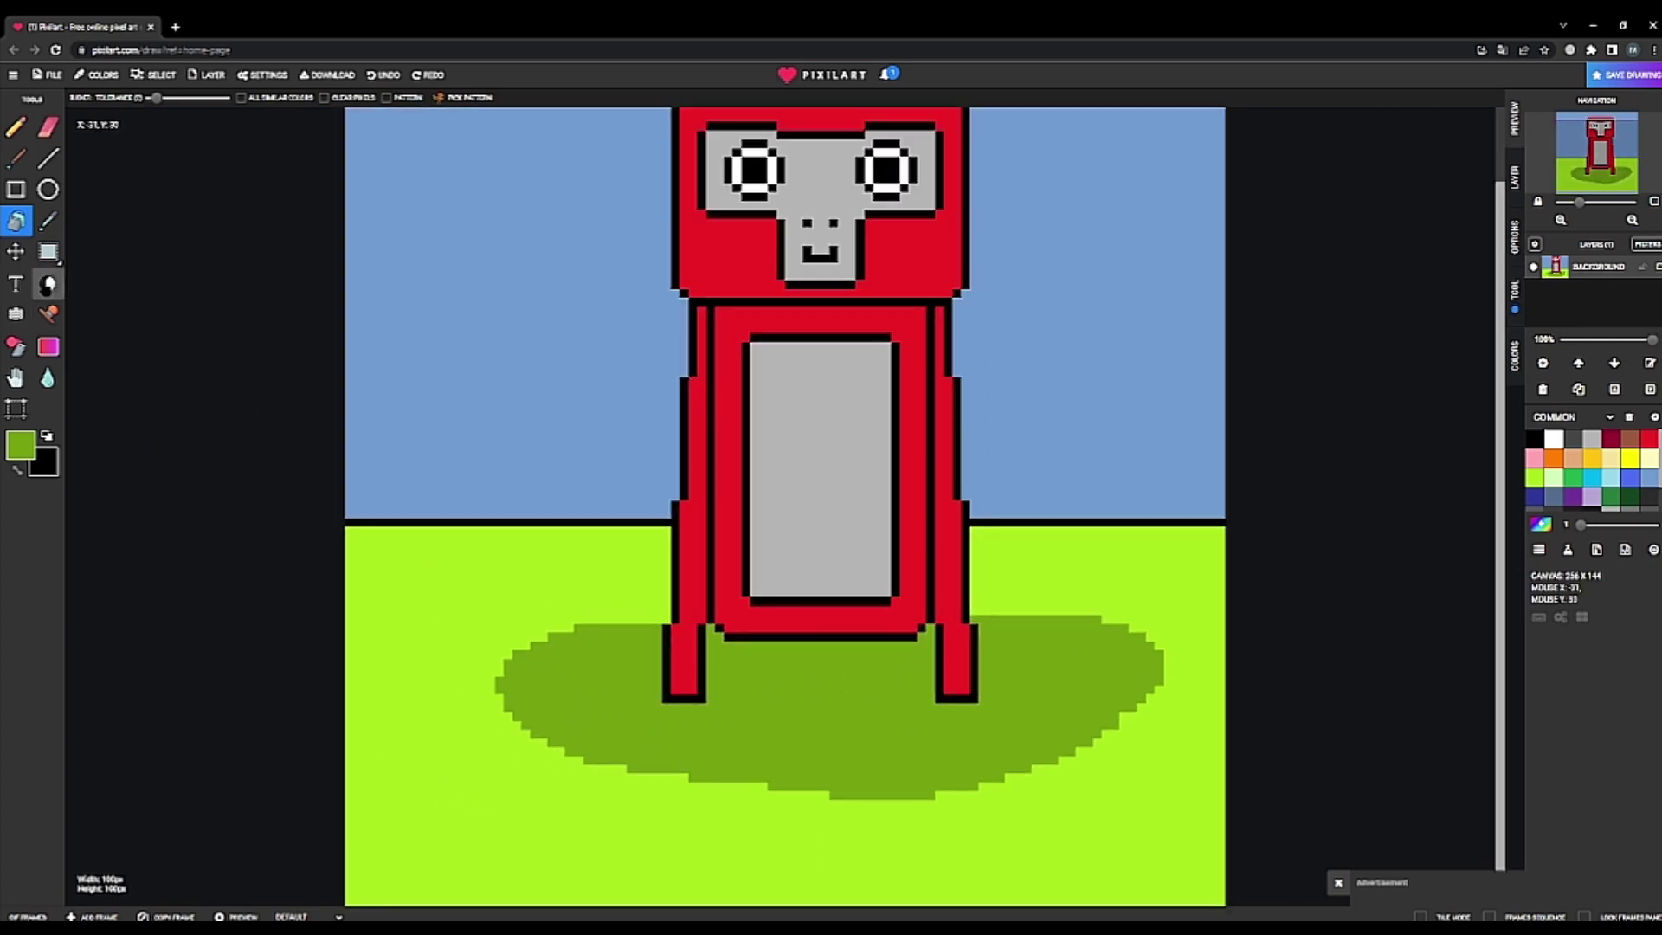
click(50, 285)
scroll(881, 248, up, 3)
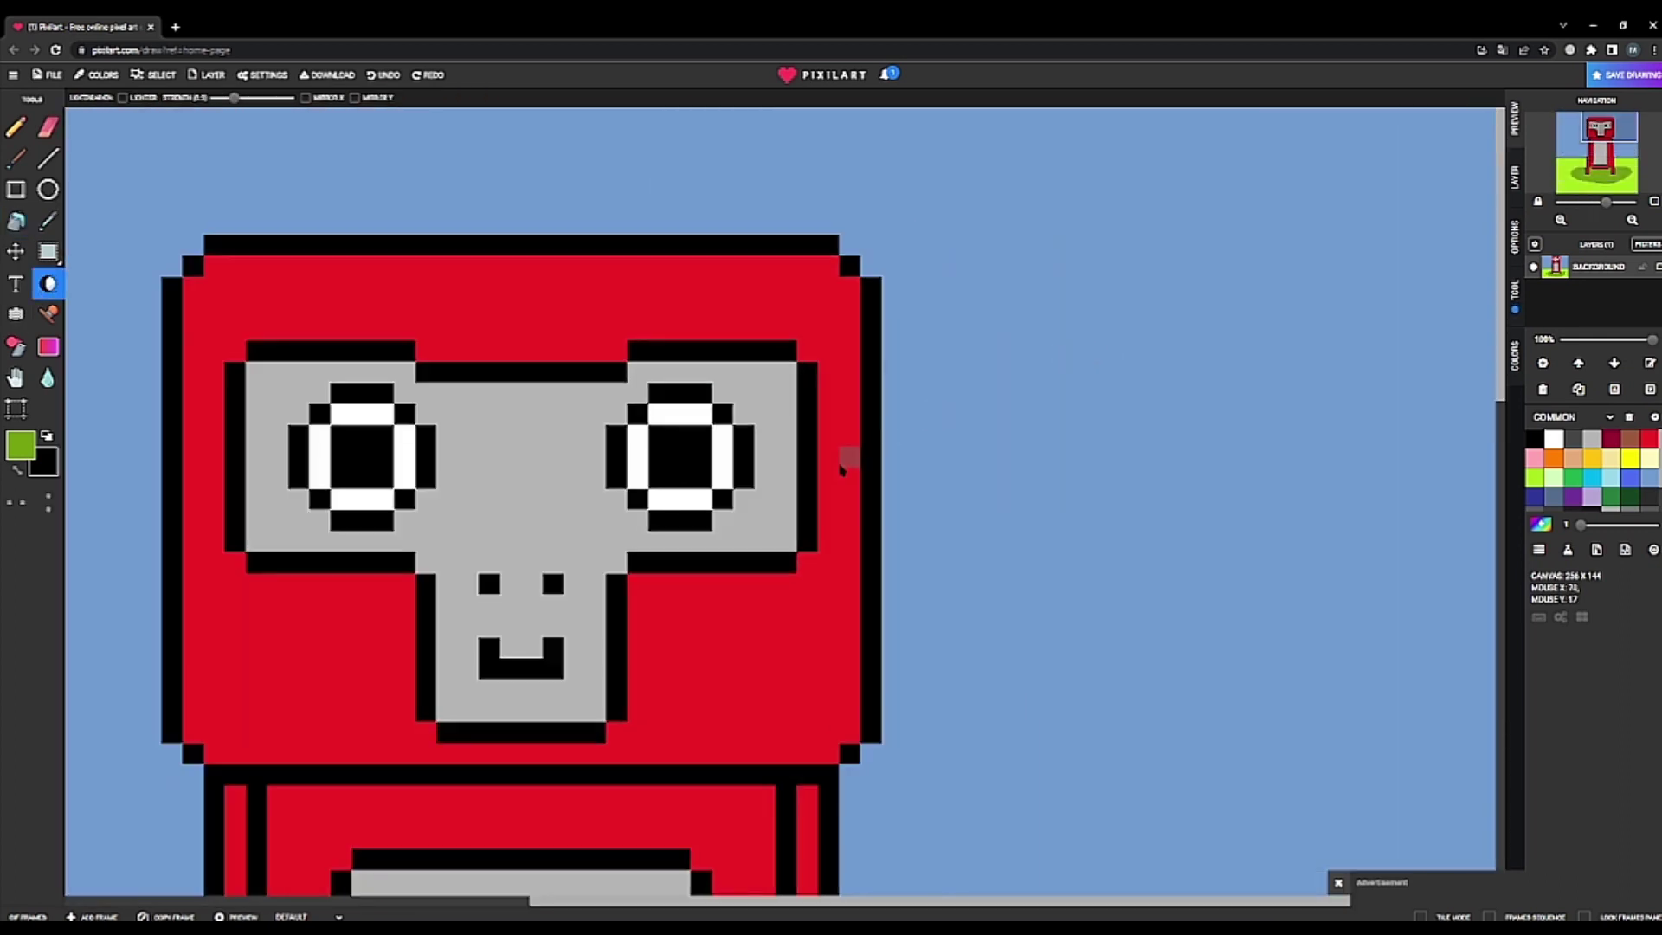
mouse_move(743, 421)
mouse_down()
mouse_move(717, 374)
mouse_move(716, 571)
mouse_move(627, 578)
mouse_up()
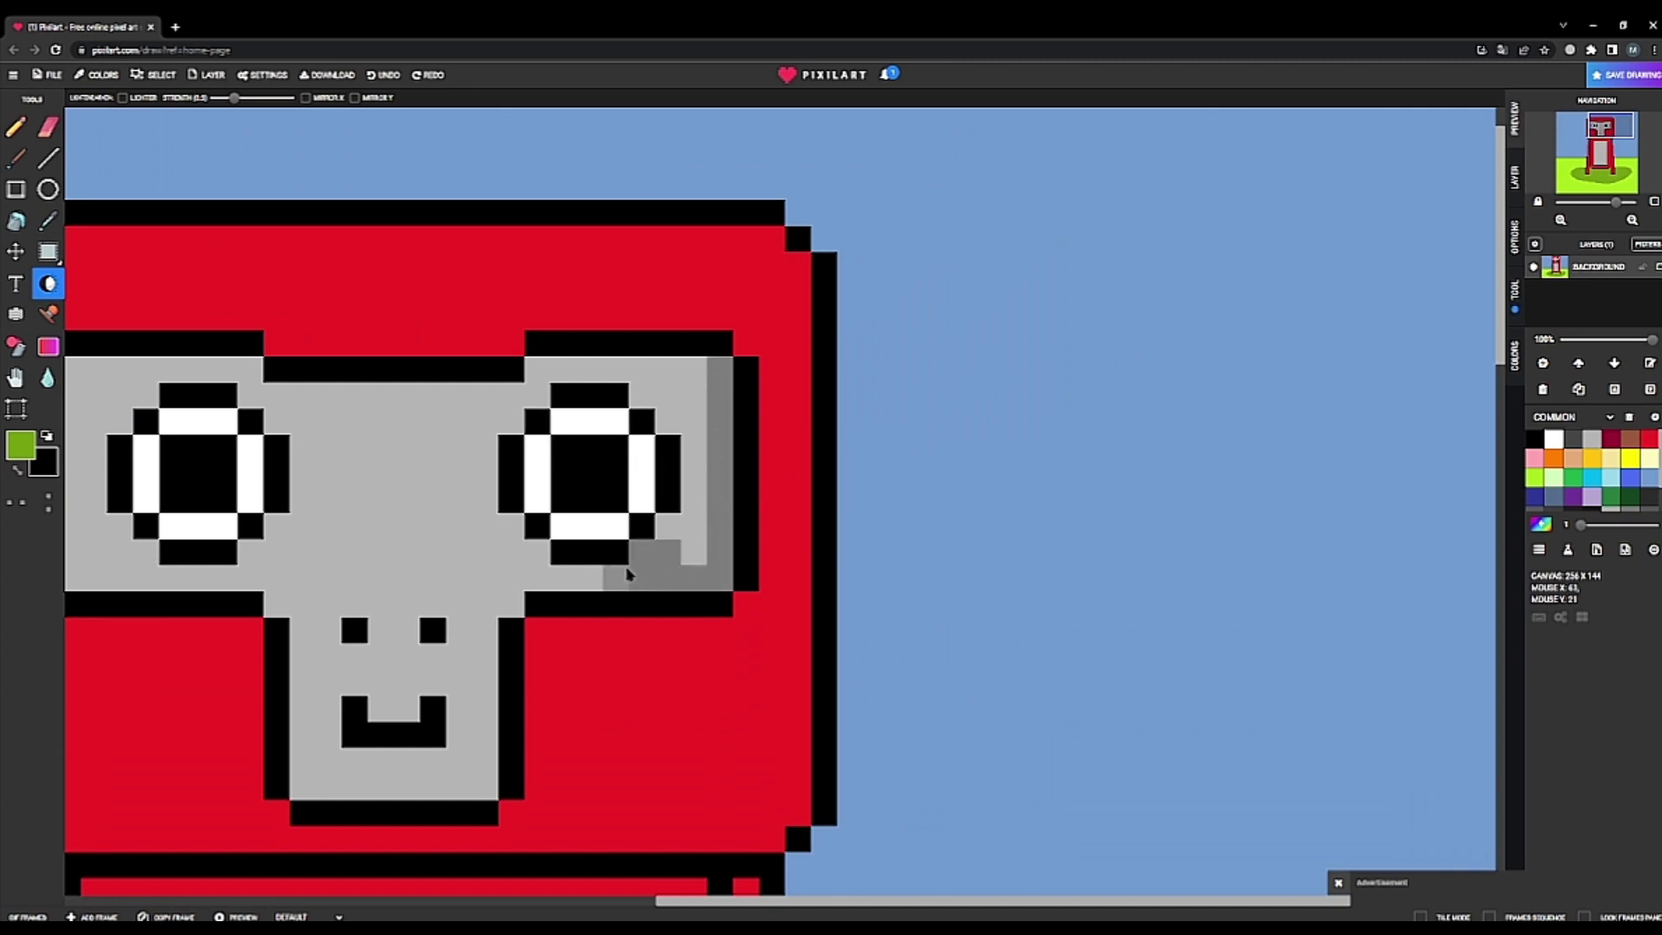
key(ctrl+z)
key(ctrl+y)
scroll(839, 642, down, 4)
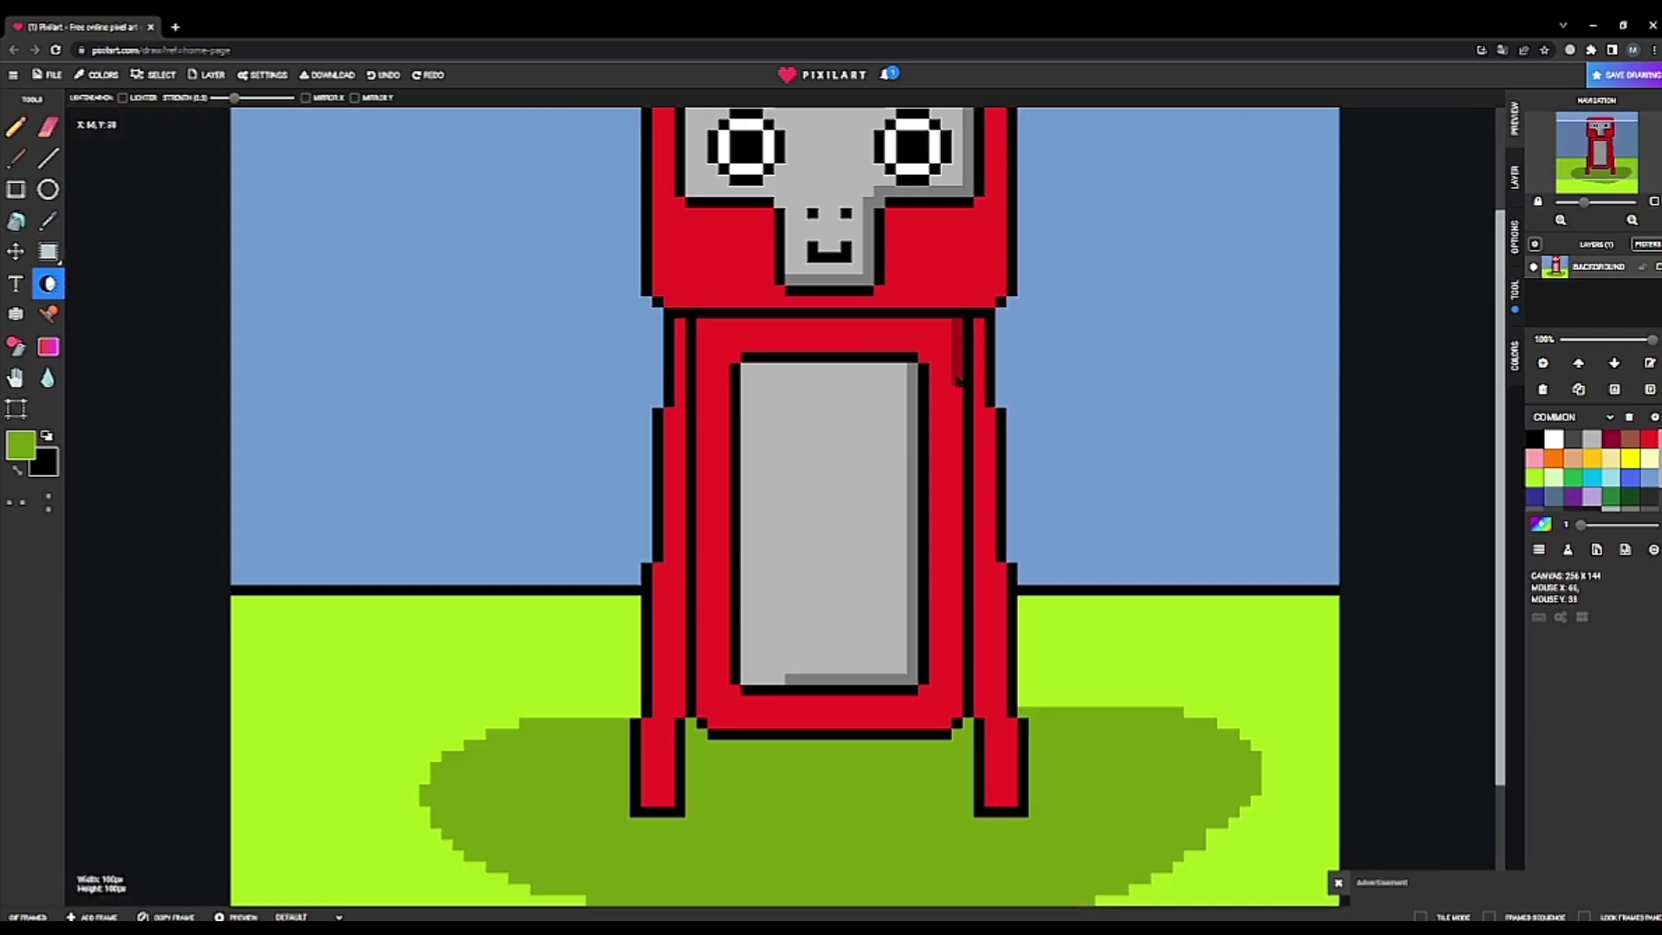
- Shade the right and lower parts of the head and the edges of the body and arms with dark red
key(b)
drag(957, 380, 953, 727)
scroll(831, 467, up, 3)
scroll(831, 467, down, 3)
scroll(831, 468, up, 3)
mouse_move(1030, 416)
mouse_down()
mouse_move(1052, 443)
mouse_move(916, 232)
mouse_up()
scroll(916, 232, up, 2)
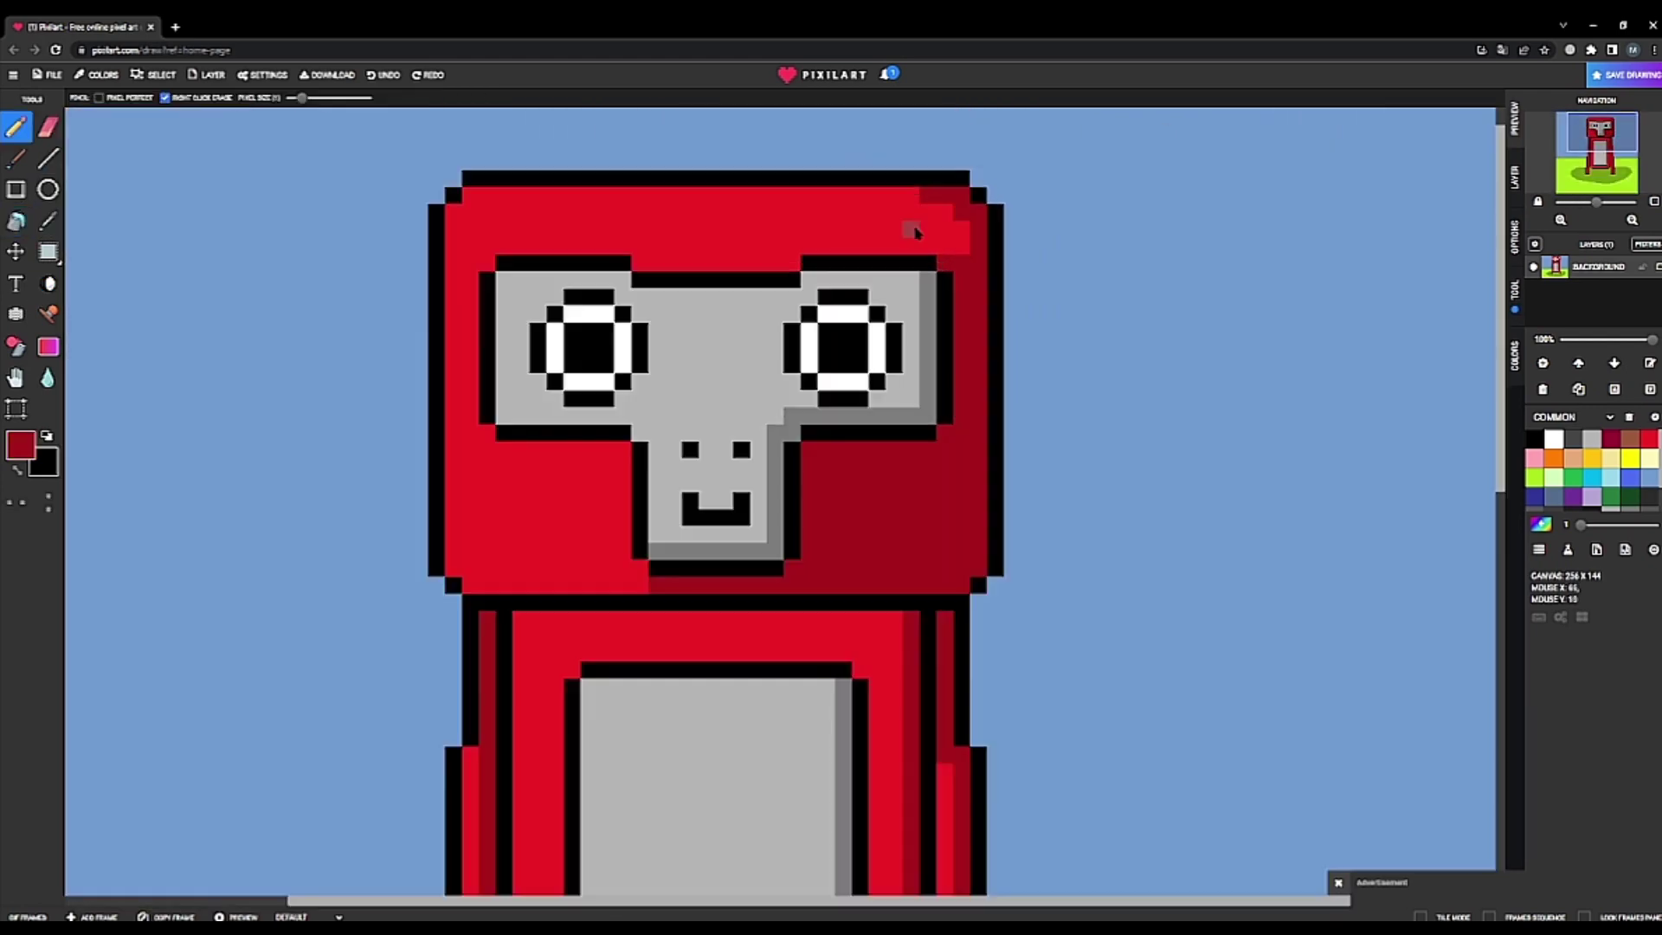
- Extend the shading diagonally across the face in darker grey and around the belly panel in dark red
scroll(916, 232, down, 3)
scroll(916, 232, up, 3)
click(20, 446)
drag(1002, 408, 854, 557)
- Try white highlight pixels near the upper-left corner of the head, and undo them
drag(717, 181, 695, 206)
scroll(1115, 387, down, 3)
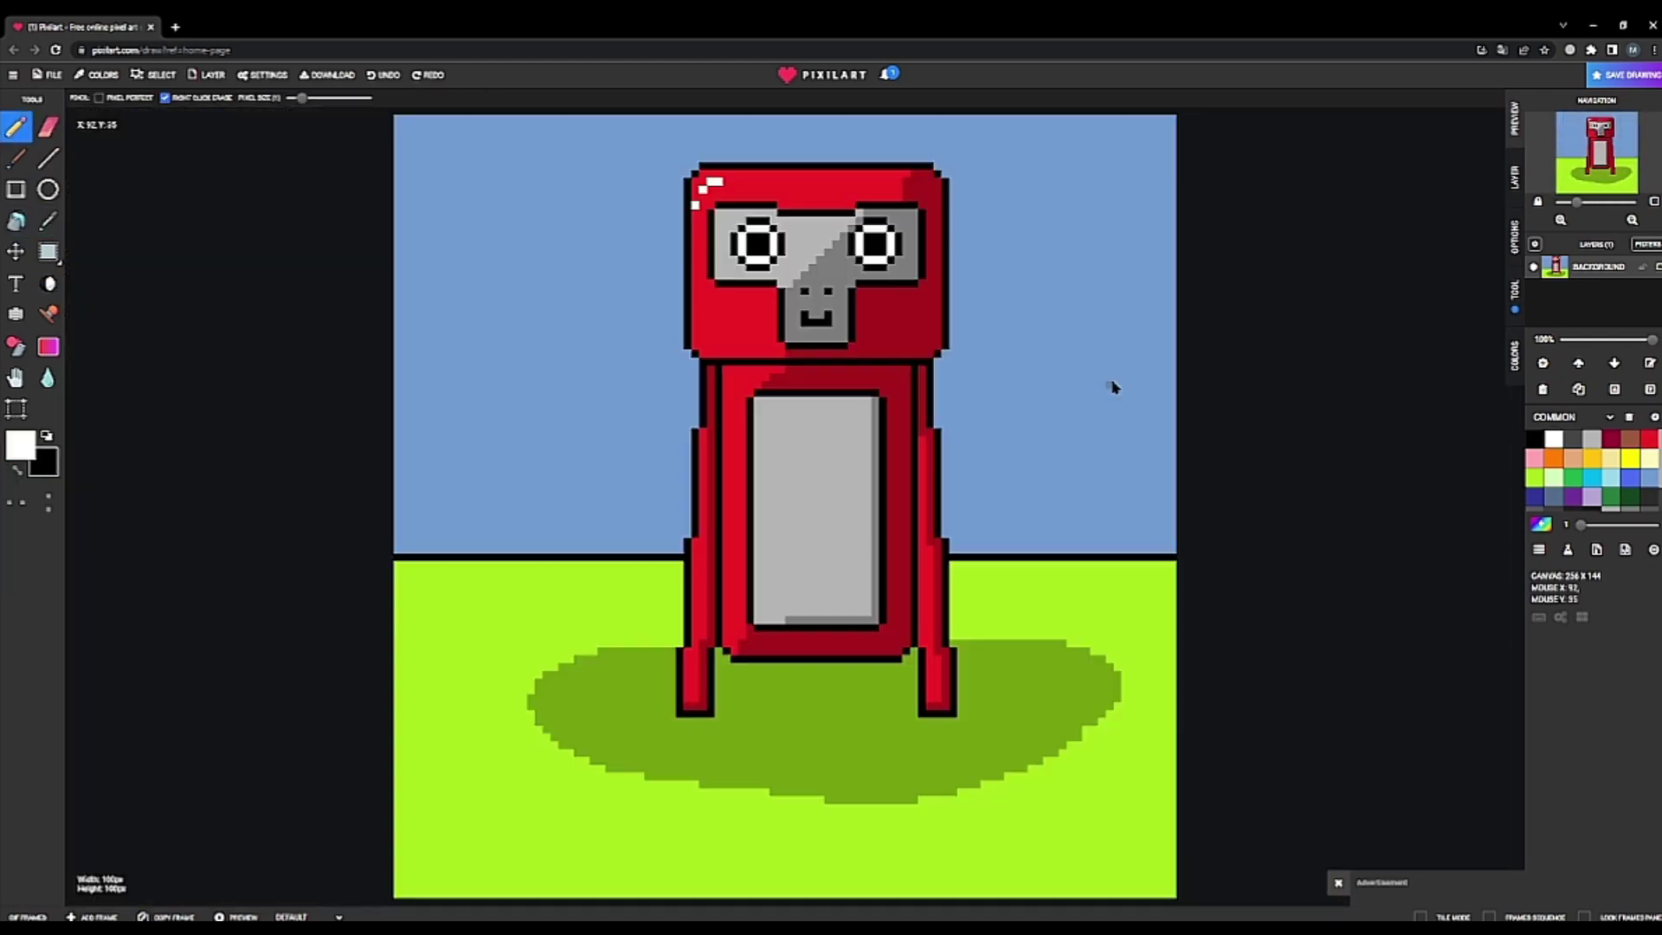
scroll(1114, 387, up, 3)
scroll(802, 471, down, 3)
key(ctrl+z)
- Try a yellow circle outline cut off by the upper-left corner of the canvas, and undo it
key(c)
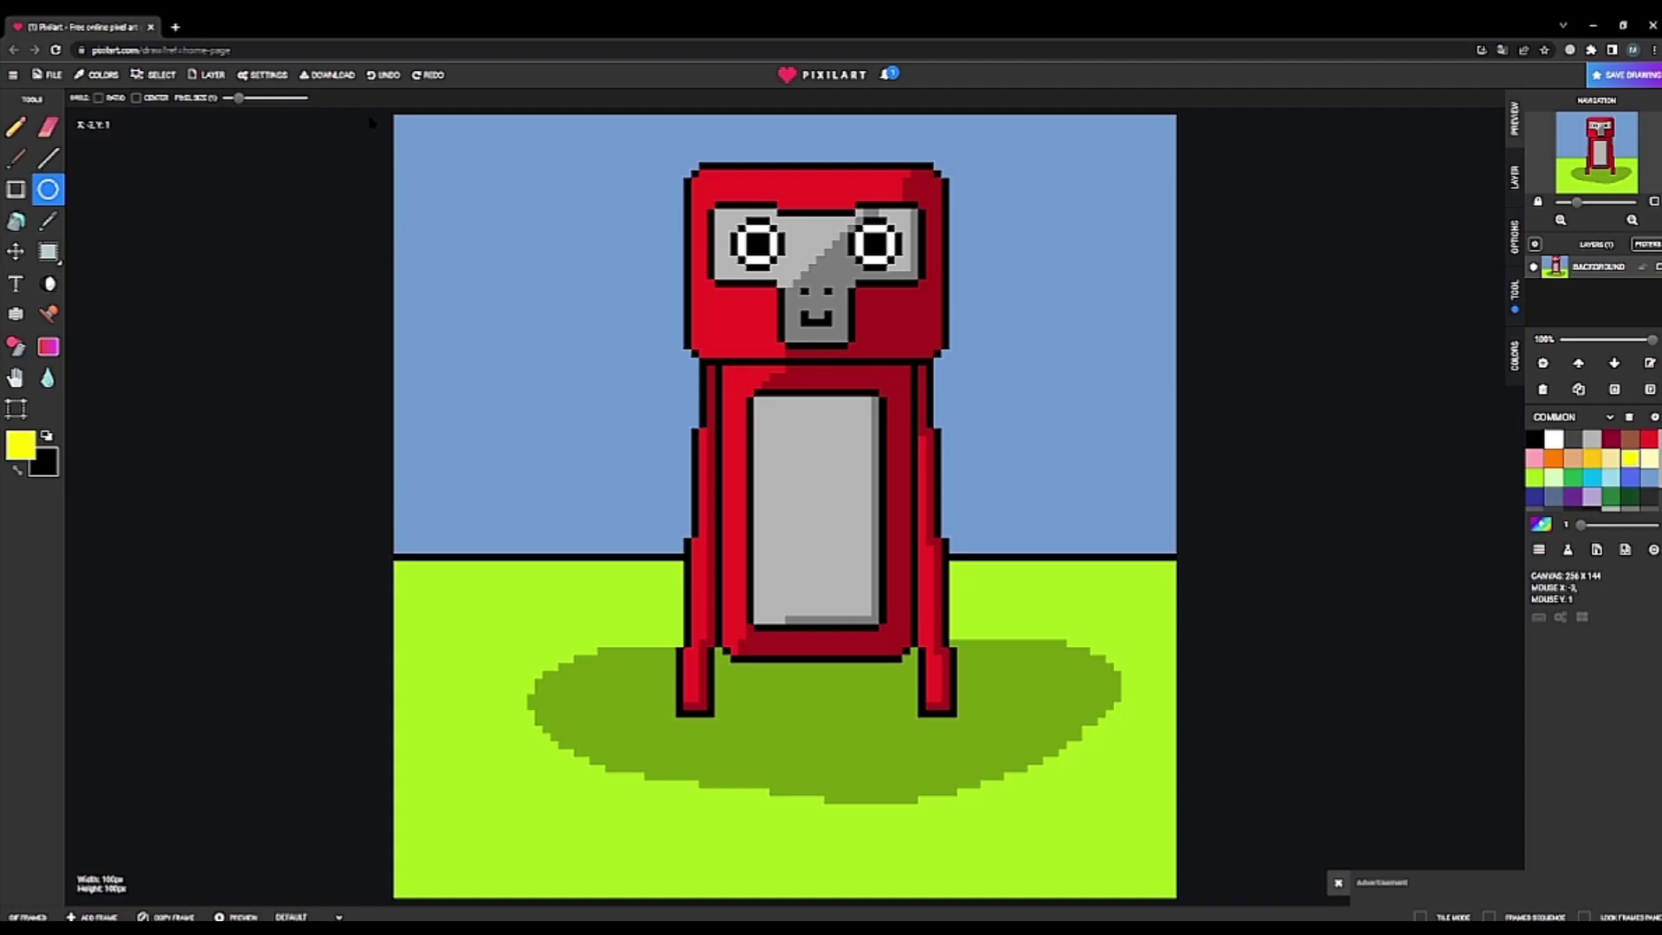
drag(378, 113, 571, 296)
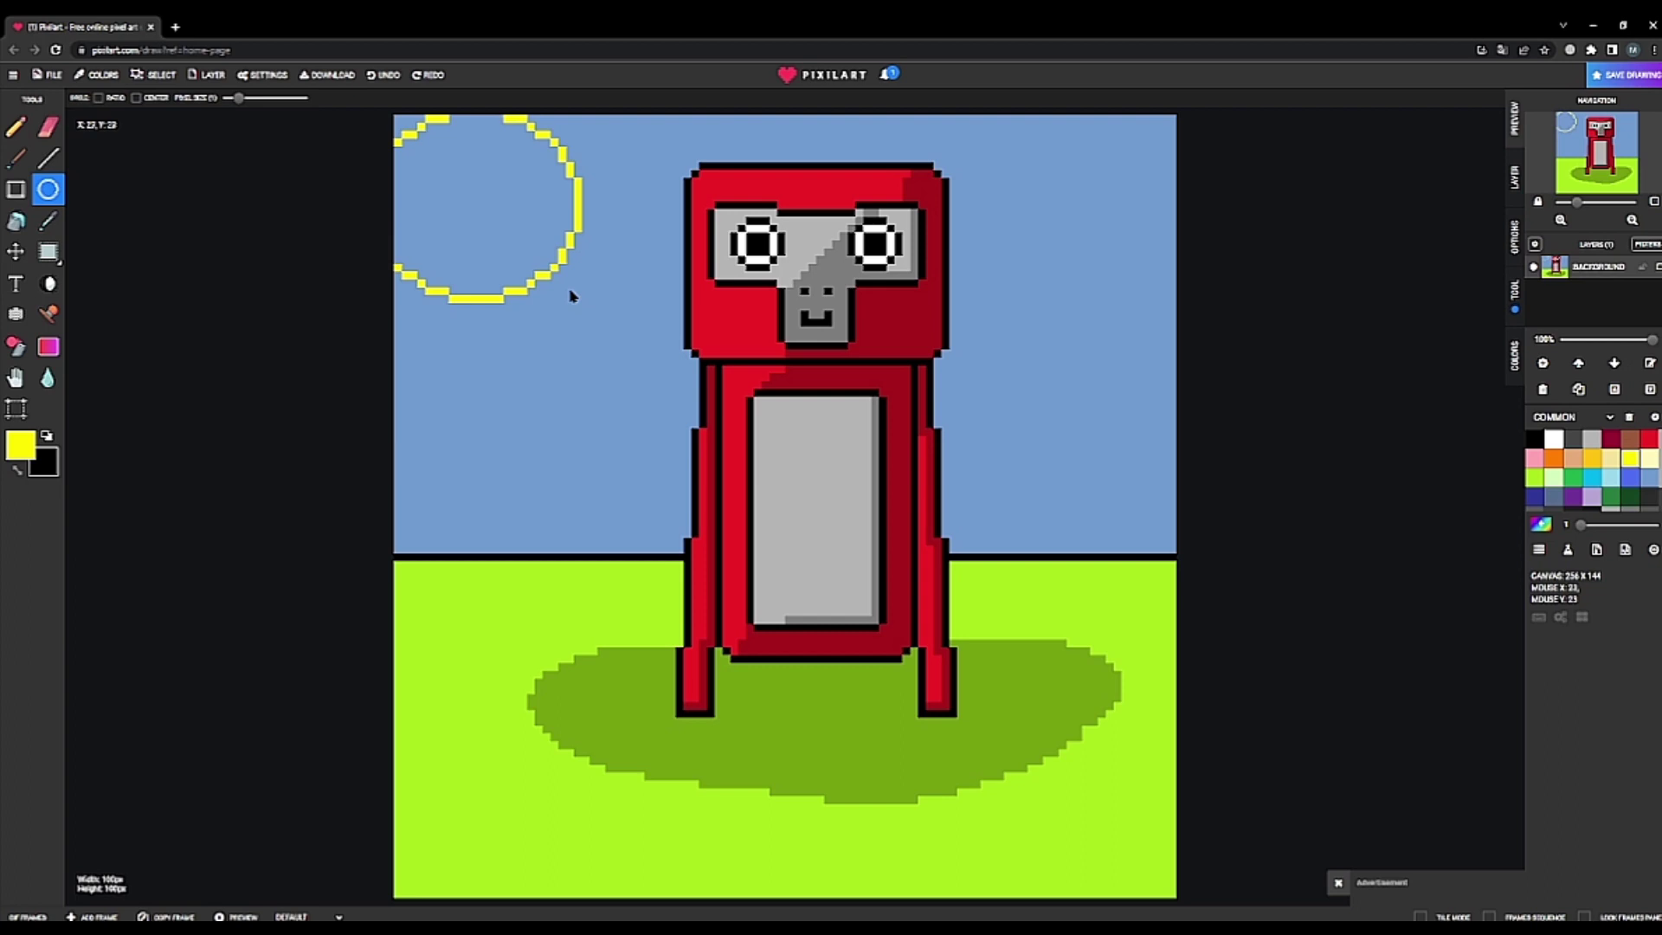
key(ctrl+z)
- Draw a yellow circle outline in the sky and move it partly beyond the canvas's upper-left corner
drag(445, 208, 608, 364)
click(49, 252)
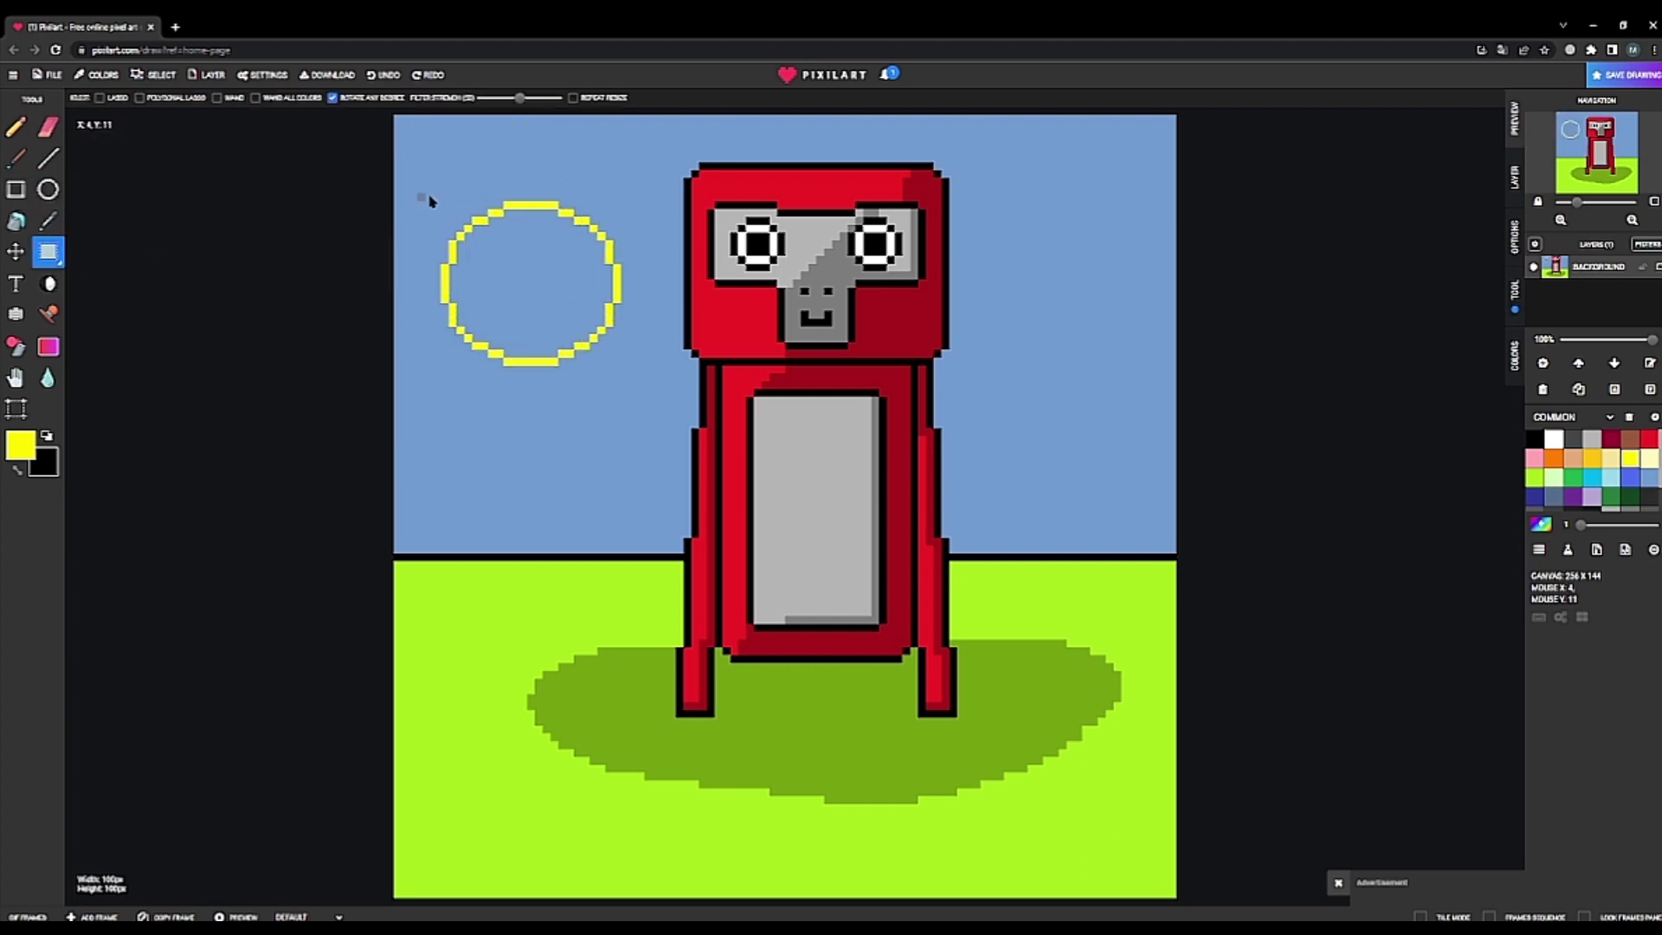
drag(426, 161, 631, 398)
drag(575, 334, 511, 234)
mouse_move(569, 301)
mouse_down()
mouse_move(647, 367)
mouse_move(580, 302)
mouse_up()
click(330, 219)
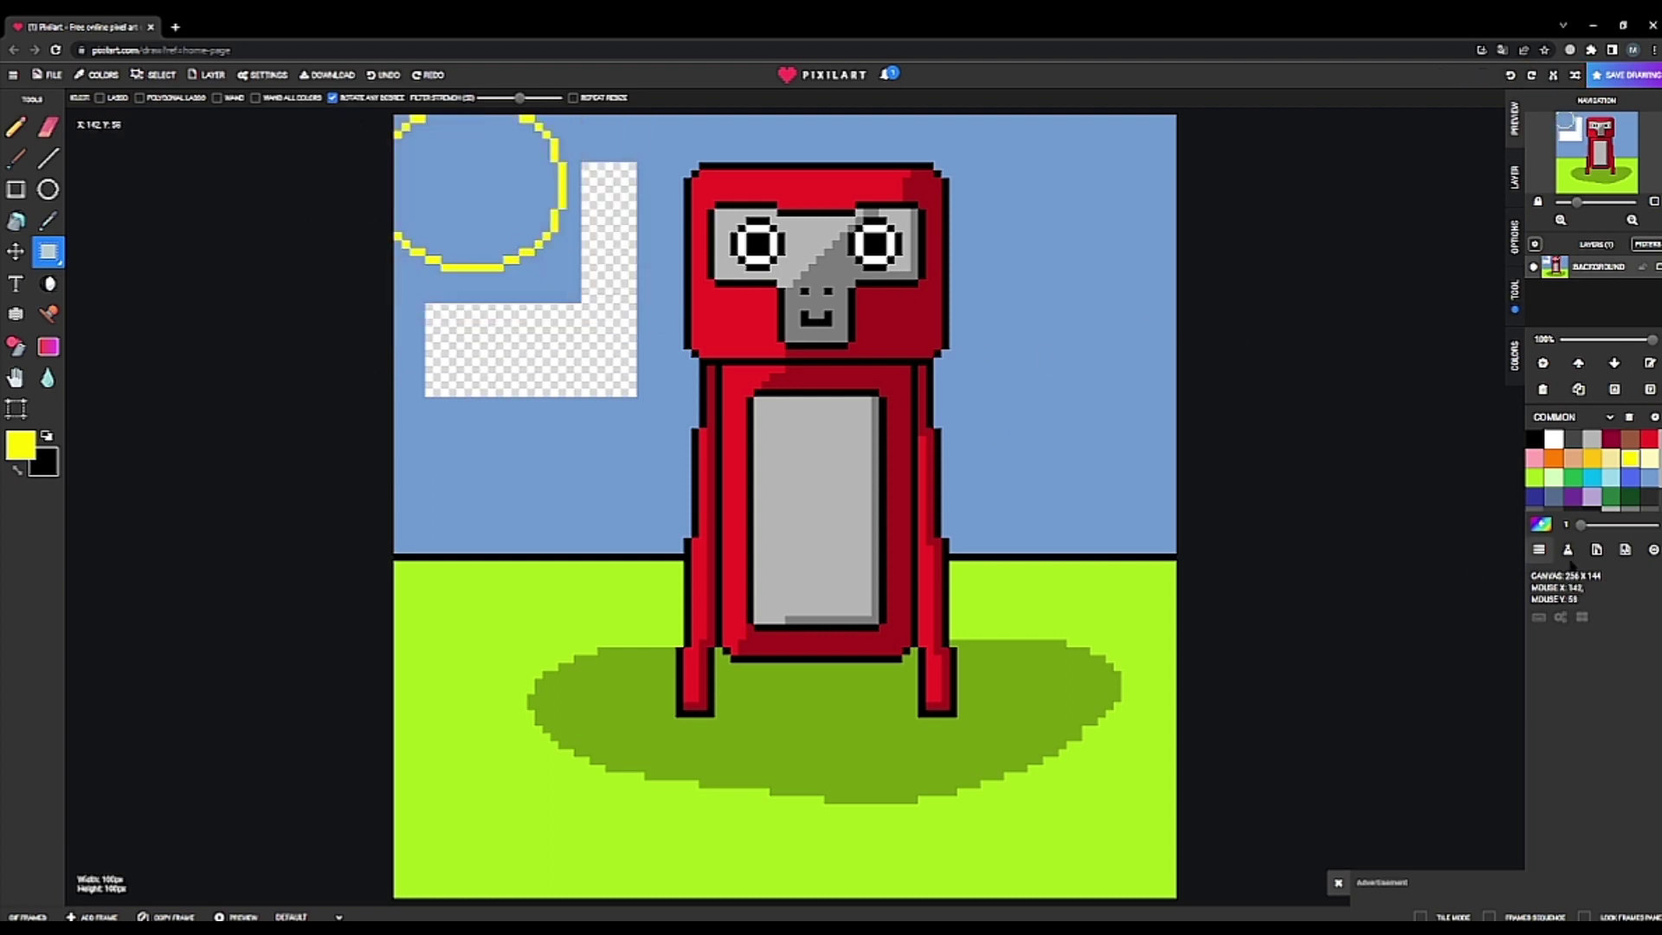
- Fill the transparent gap in the sky with muted blue and the circle with yellow
click(1646, 481)
click(16, 221)
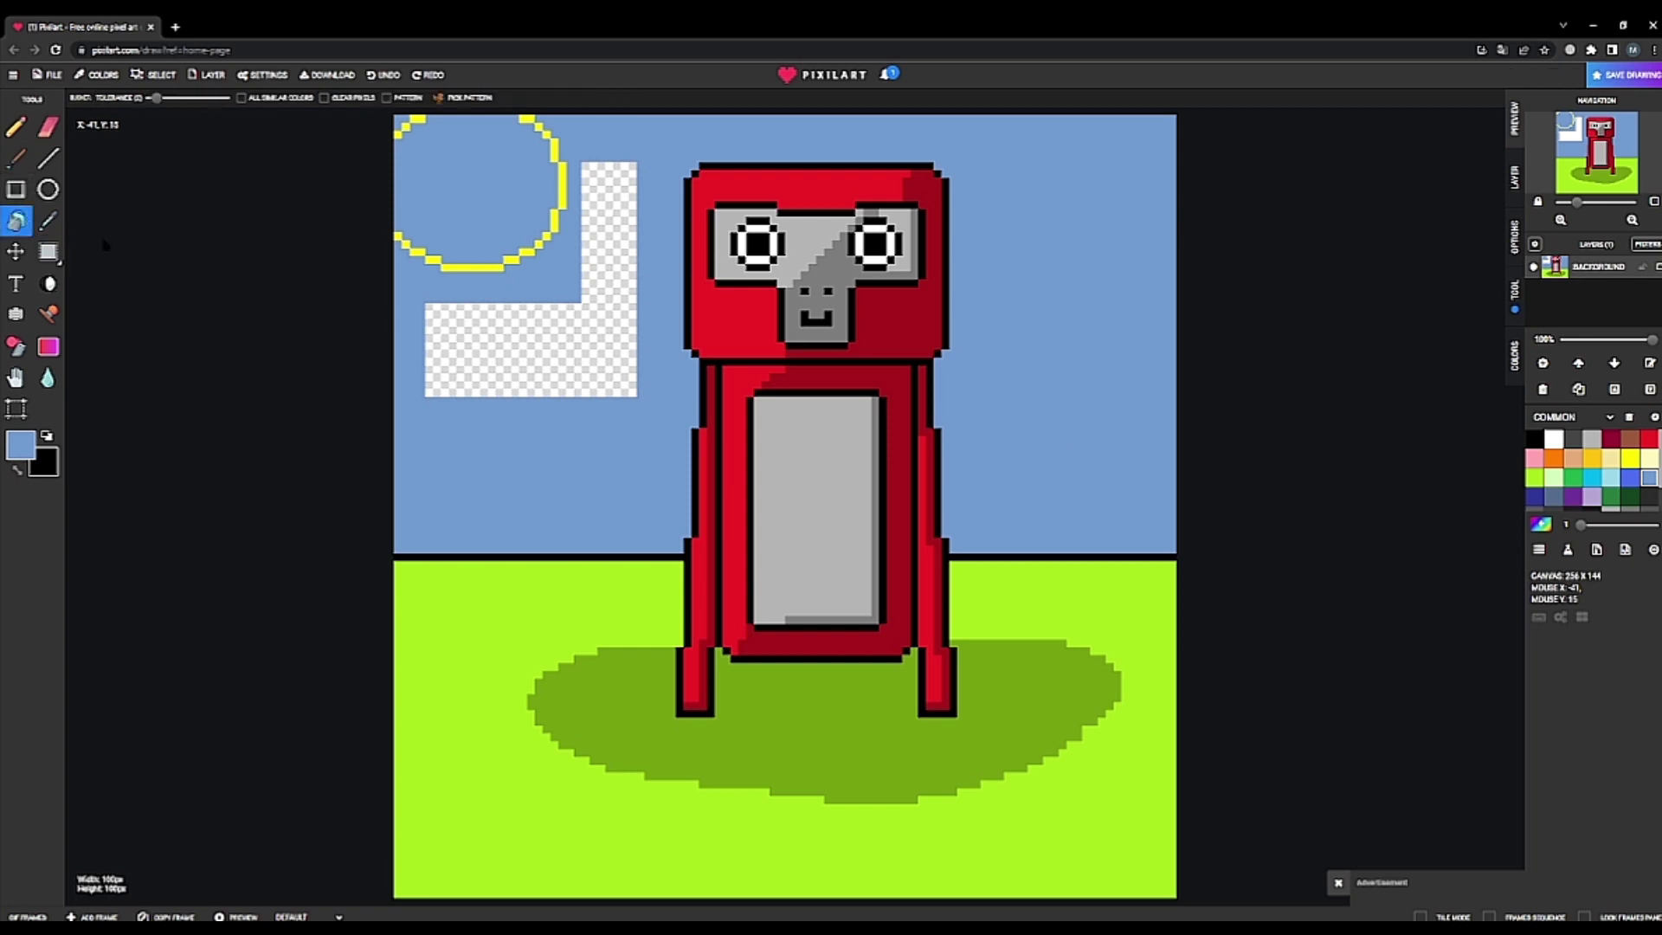
click(598, 358)
click(1631, 459)
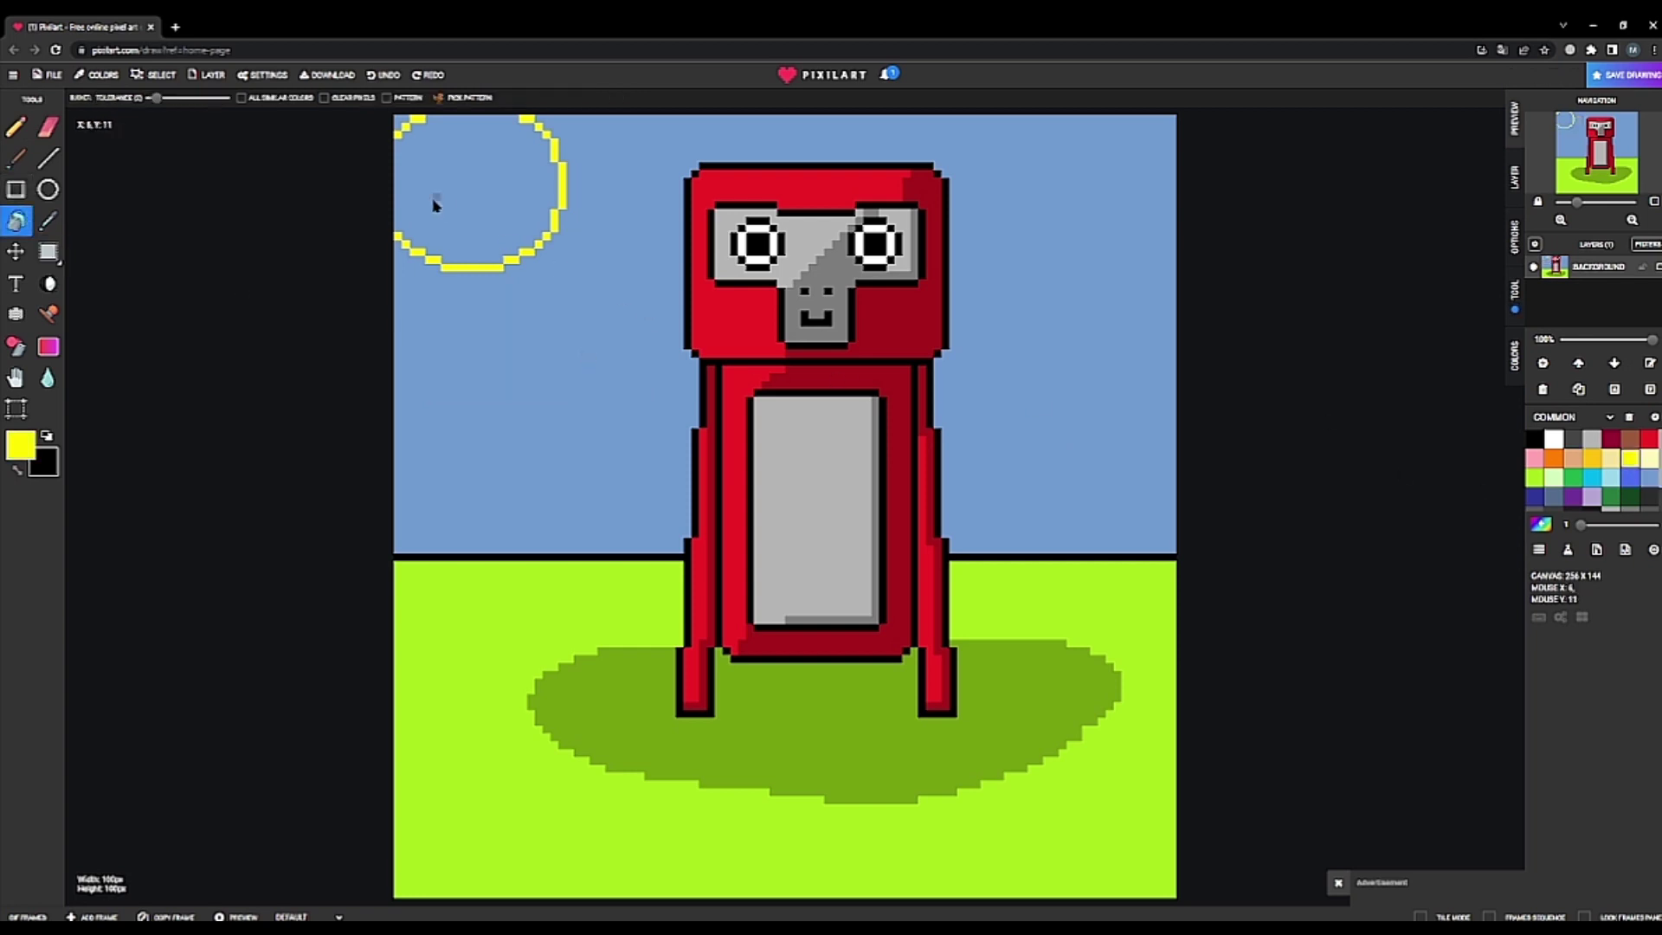
click(434, 205)
- Outline the yellow sun with a one-pixel black border along its visible edge
scroll(468, 212, up, 2)
scroll(173, 253, up, 2)
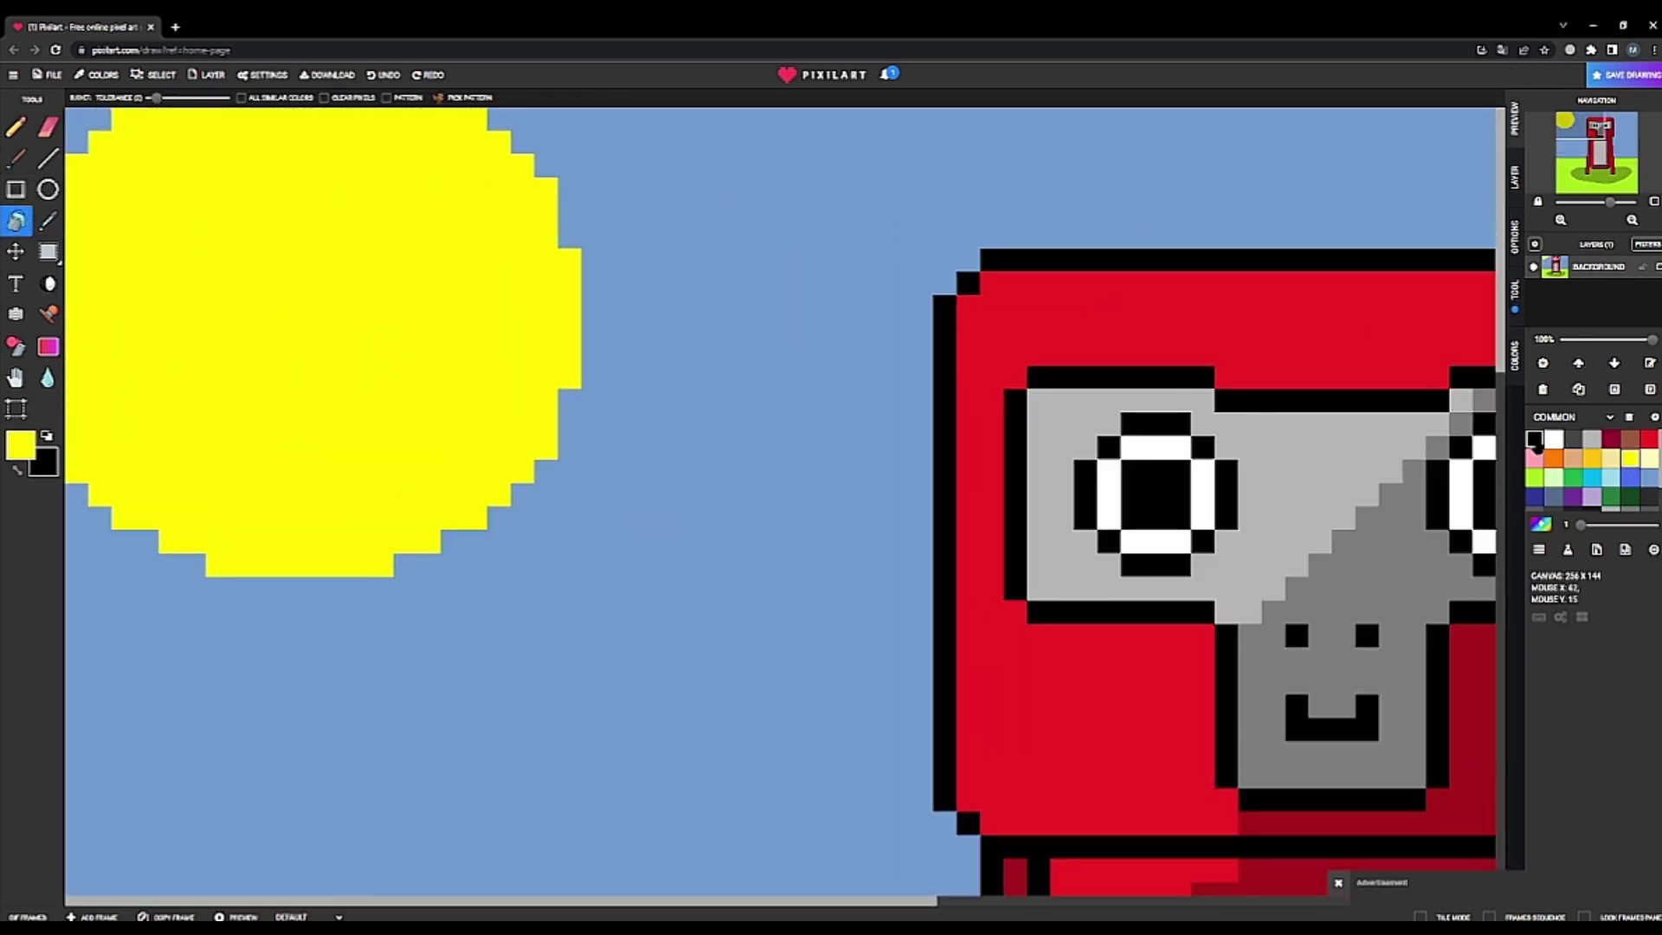
alt+click(1390, 424)
scroll(109, 258, up, 1)
scroll(108, 258, up, 1)
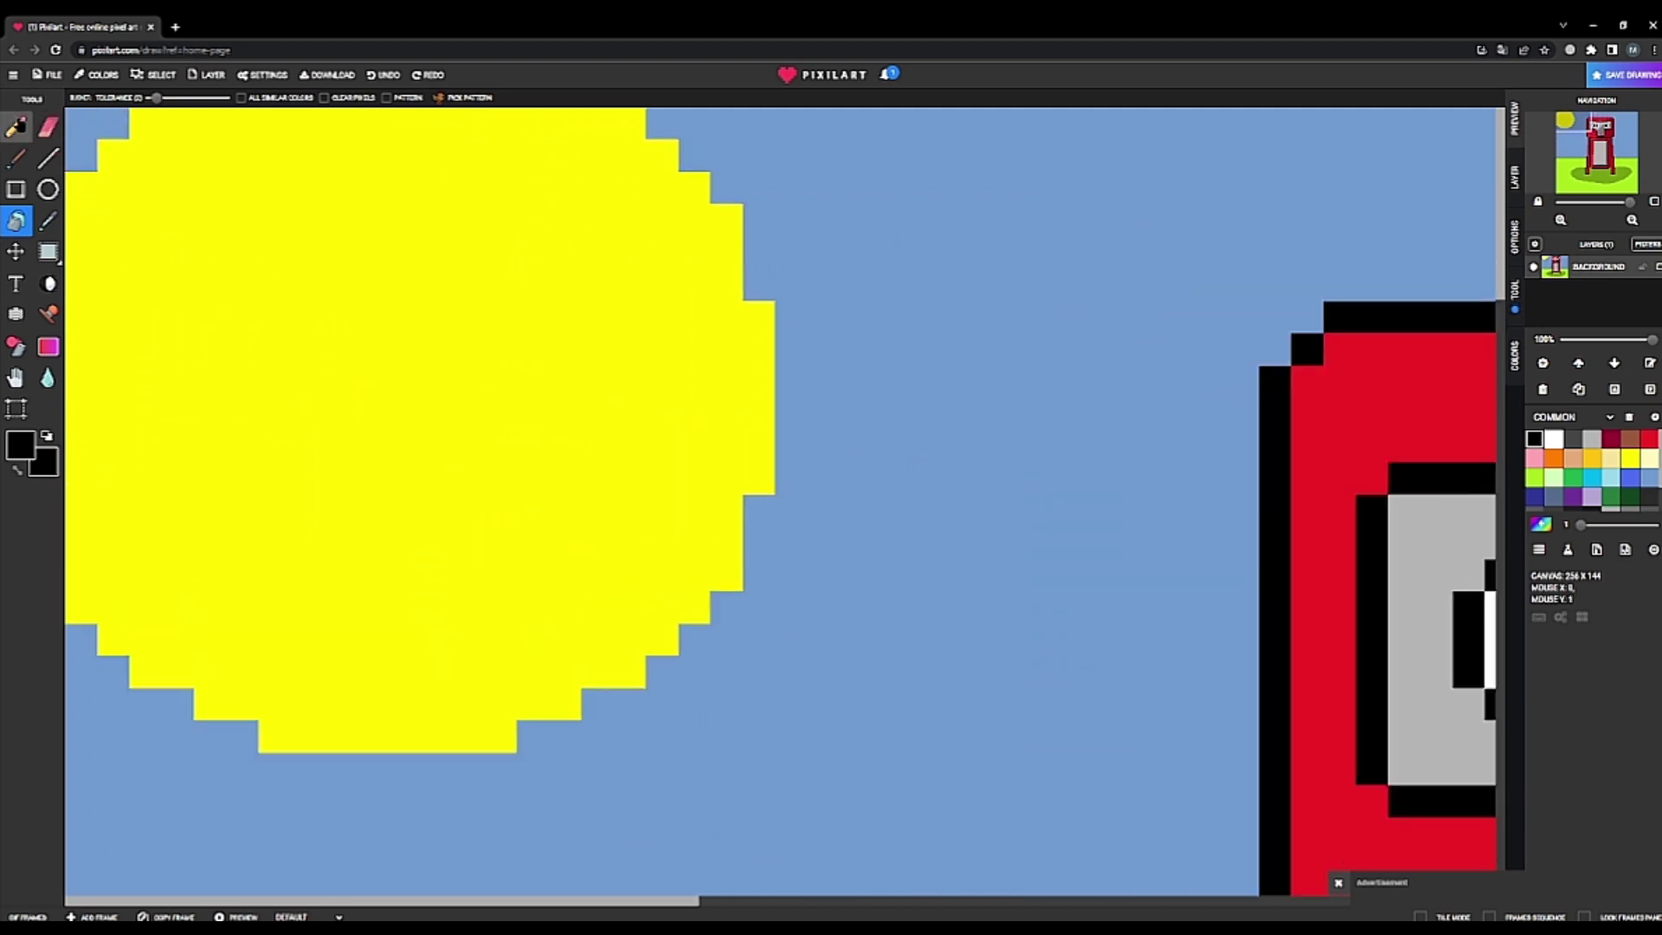
click(16, 127)
drag(117, 135, 80, 156)
scroll(260, 137, down, 1)
mouse_move(474, 119)
mouse_down()
mouse_move(546, 198)
mouse_move(568, 259)
mouse_move(571, 370)
mouse_move(547, 446)
mouse_move(427, 541)
mouse_move(279, 564)
mouse_move(149, 537)
mouse_up()
scroll(126, 273, down, 3)
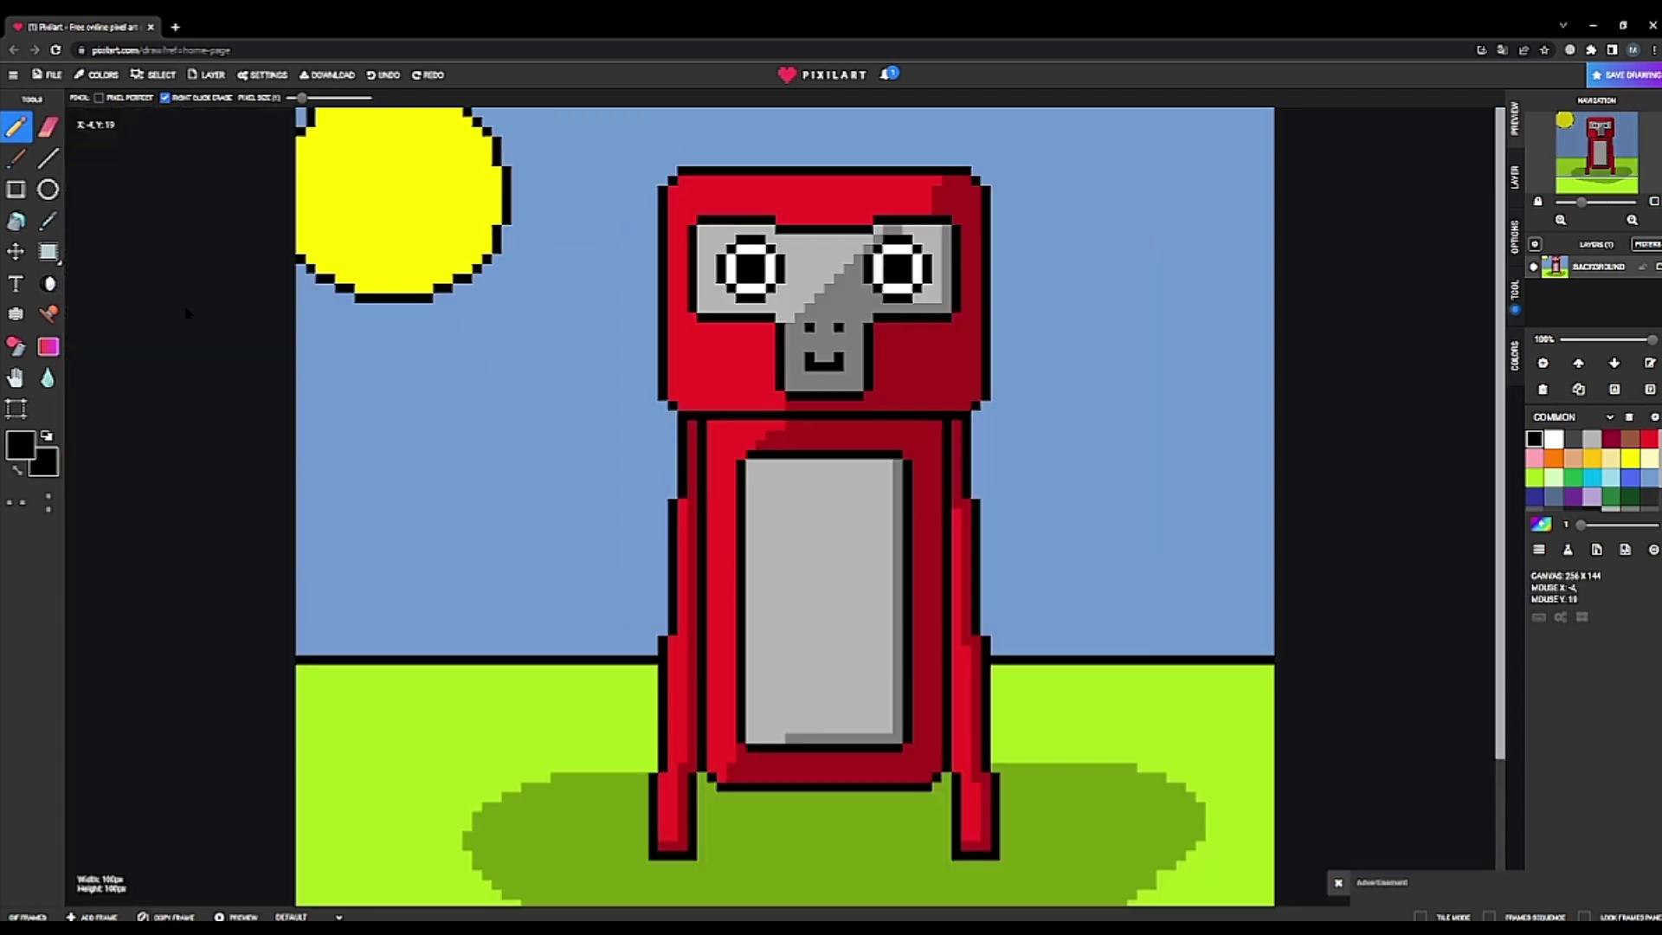
- Draw a black horizontal bar across the sun's upper half with two black rectangular lens frames hanging beneath it
scroll(351, 217, up, 3)
scroll(192, 240, up, 1)
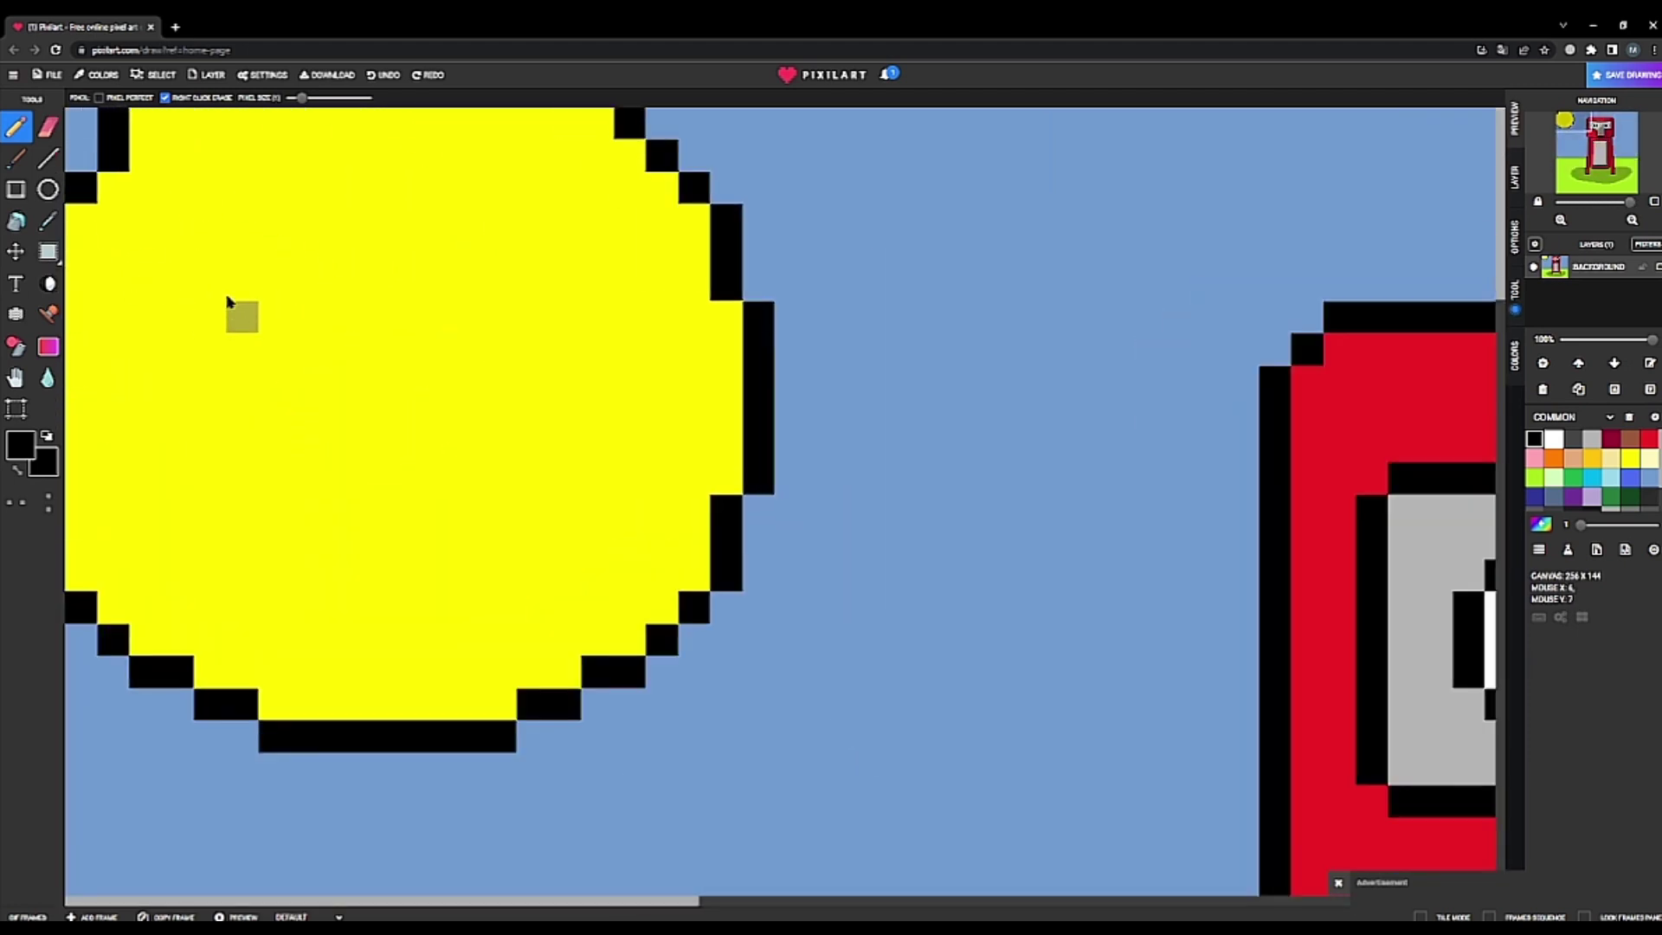
click(49, 162)
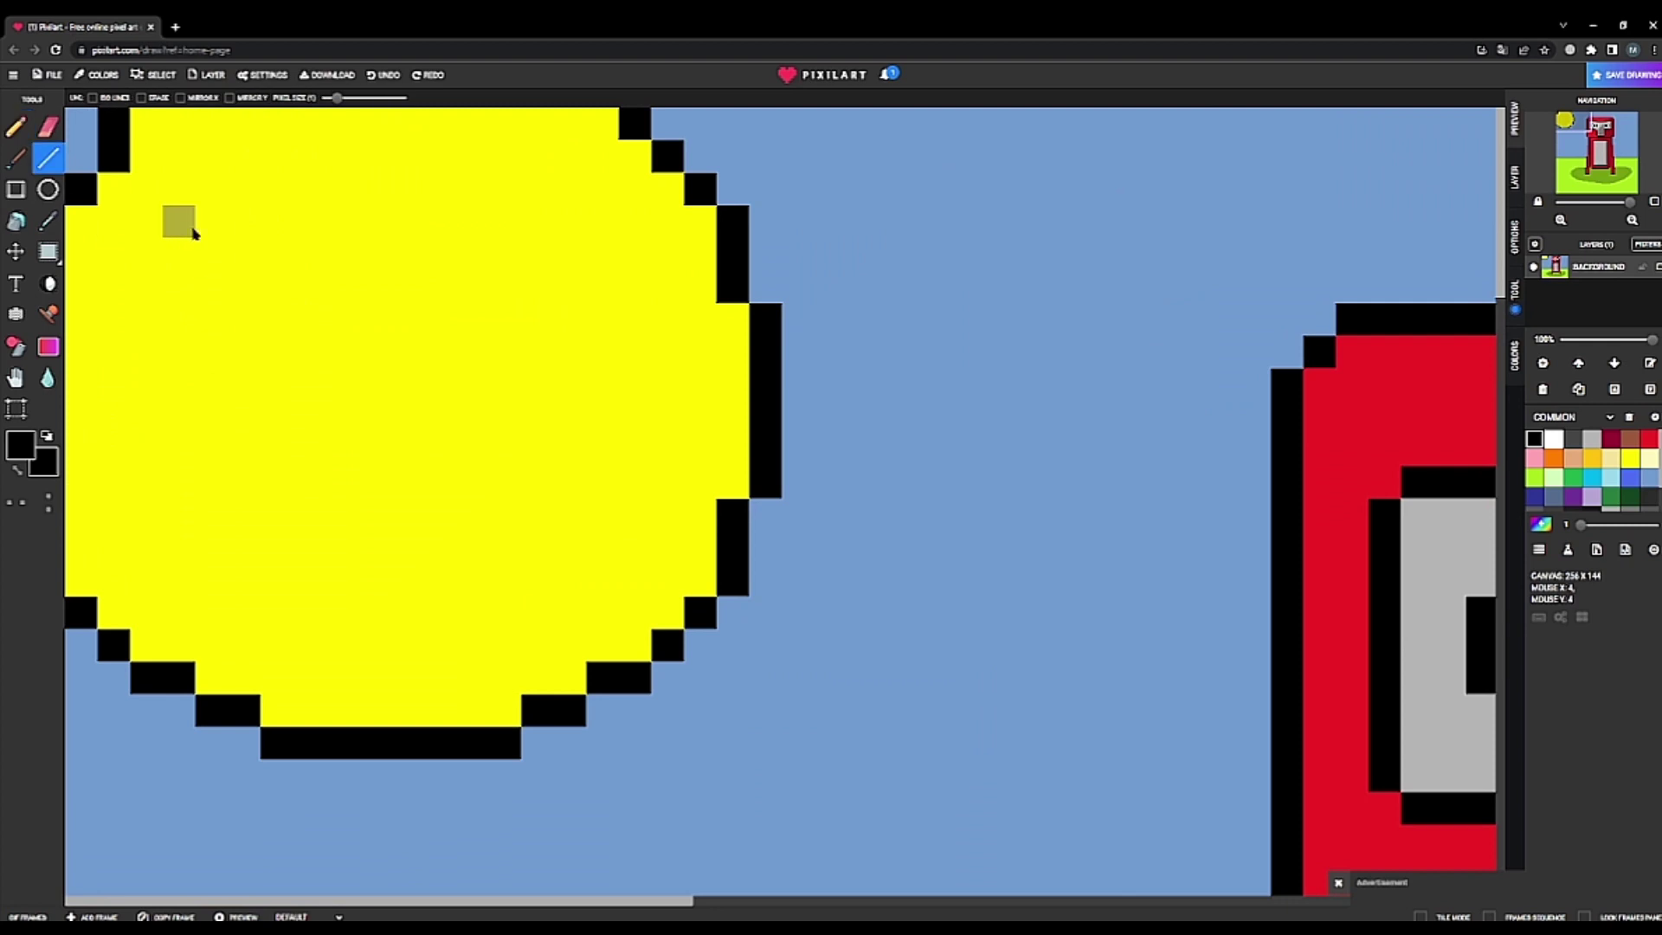
mouse_move(145, 221)
mouse_down()
mouse_move(657, 245)
mouse_move(603, 221)
mouse_up()
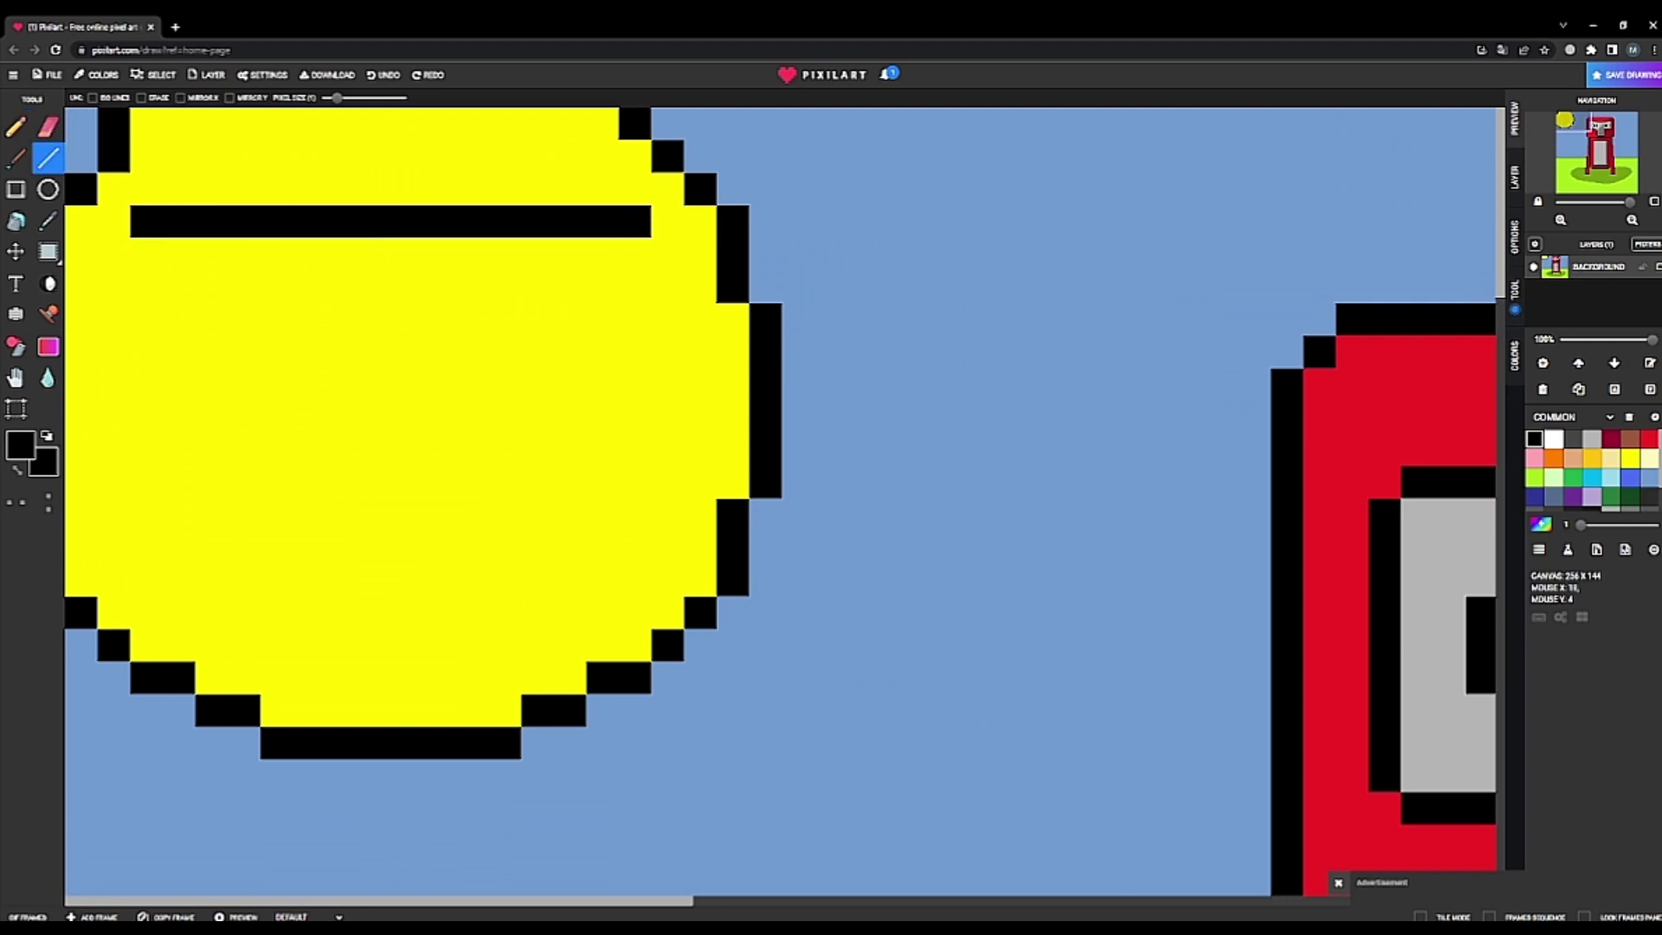
click(16, 190)
mouse_move(178, 253)
mouse_down()
mouse_move(277, 285)
mouse_move(309, 319)
mouse_move(312, 357)
mouse_up()
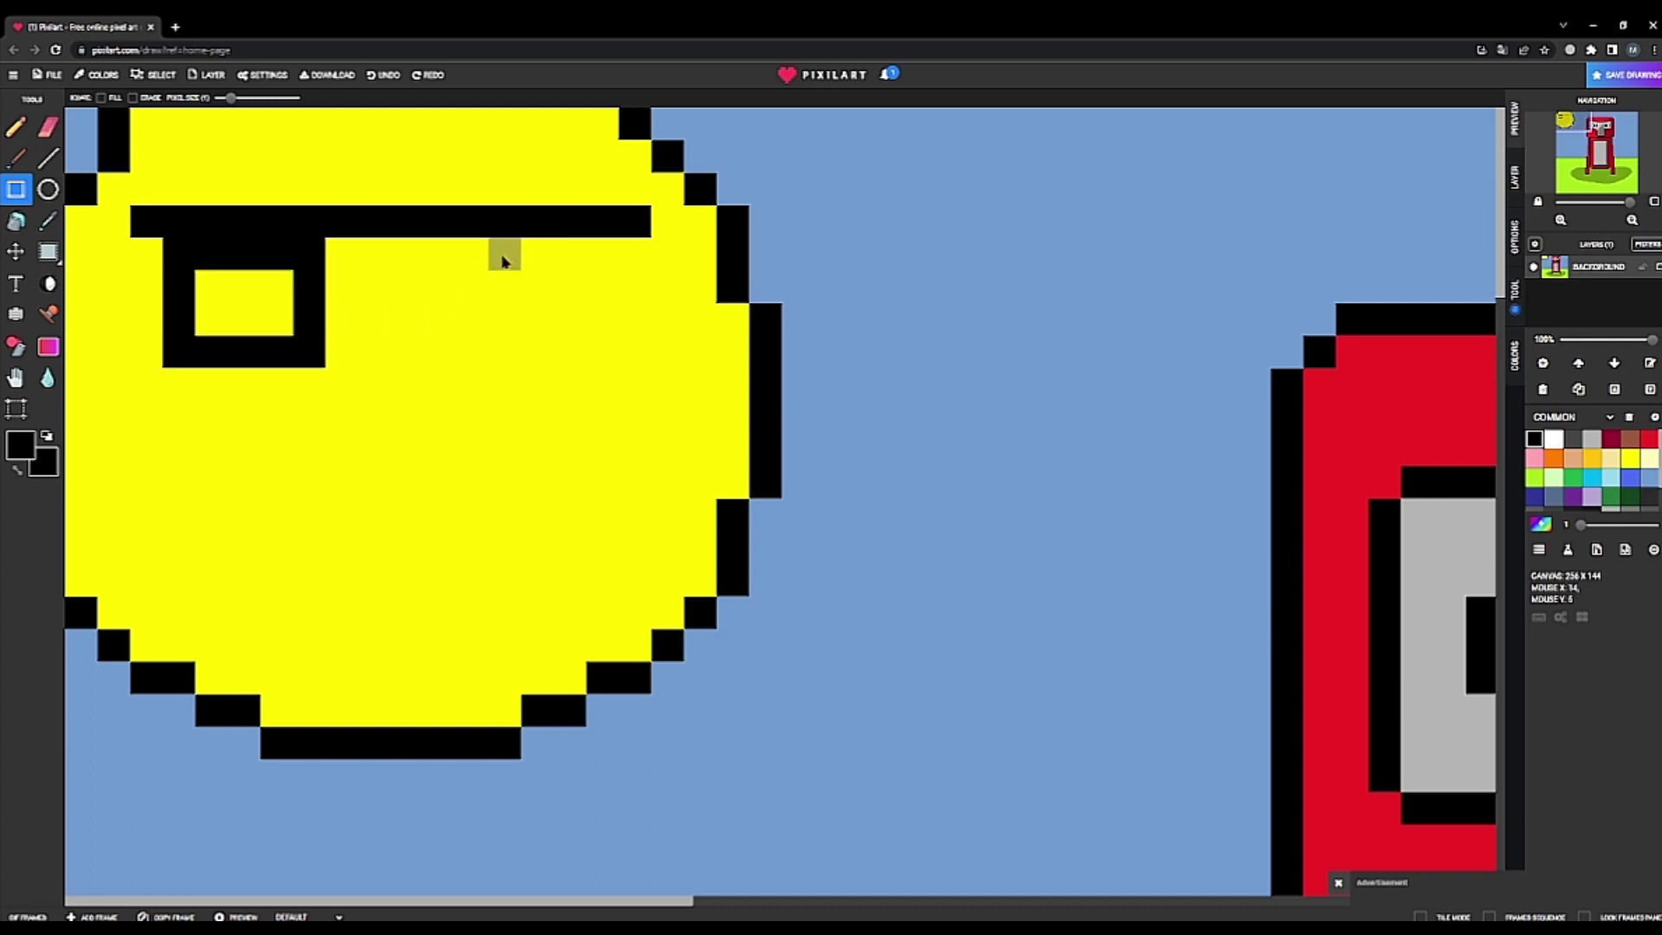
drag(505, 260, 602, 350)
key(ctrl+z)
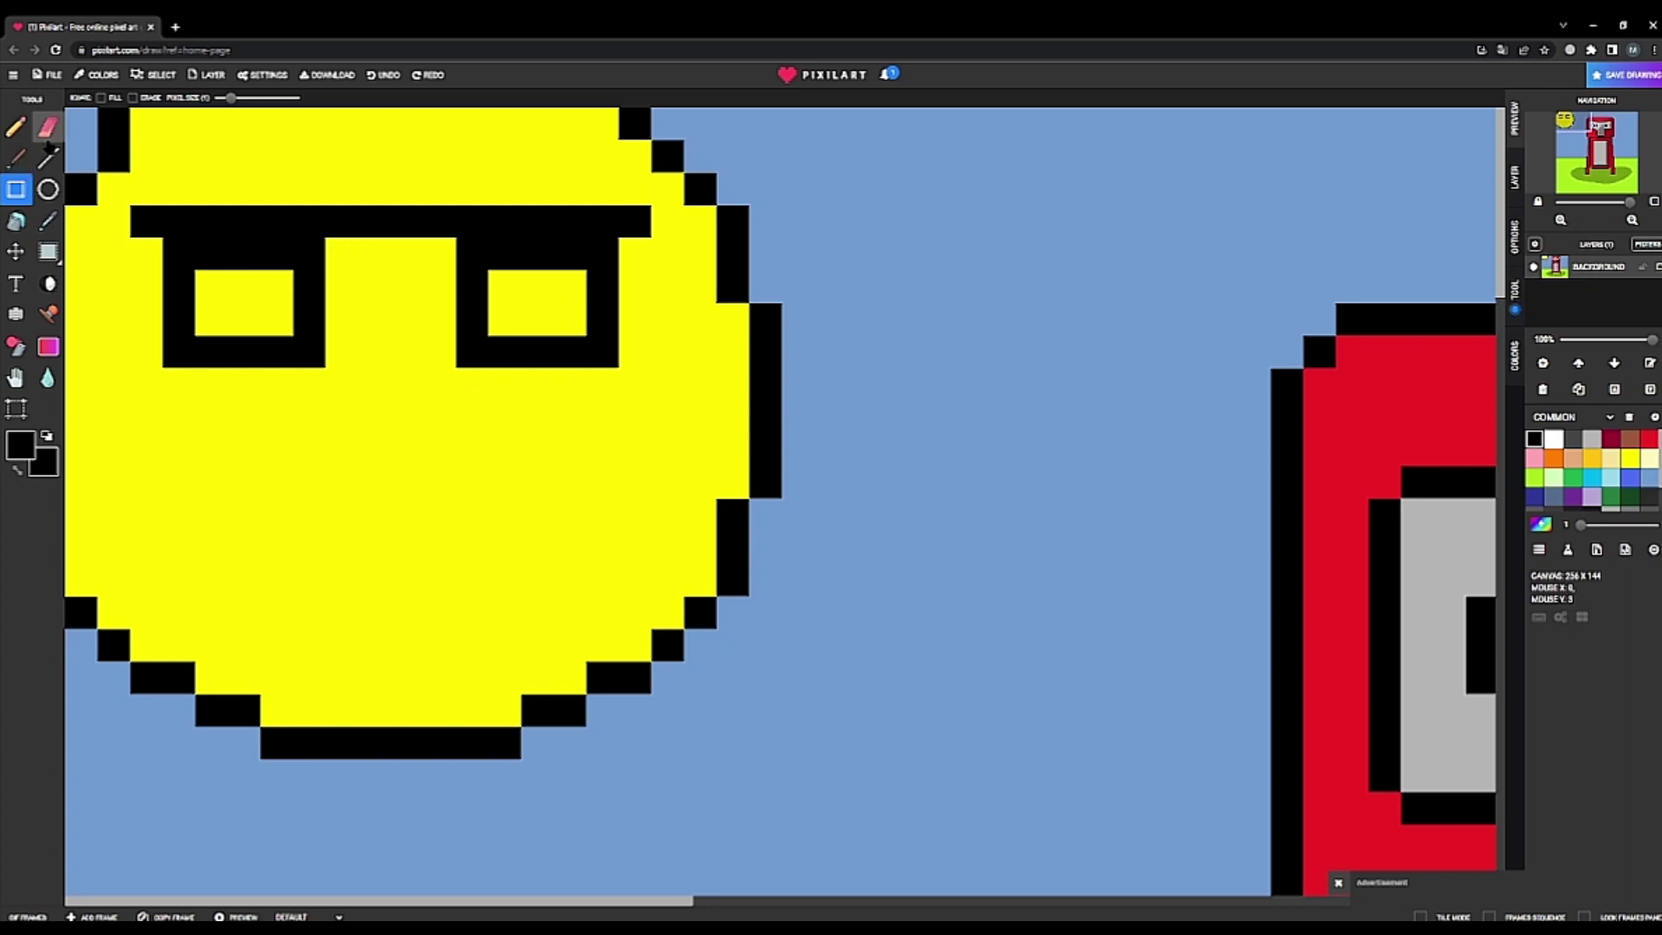
- Fill the insides of both sunglasses lens frames with black
click(15, 221)
click(267, 315)
click(474, 318)
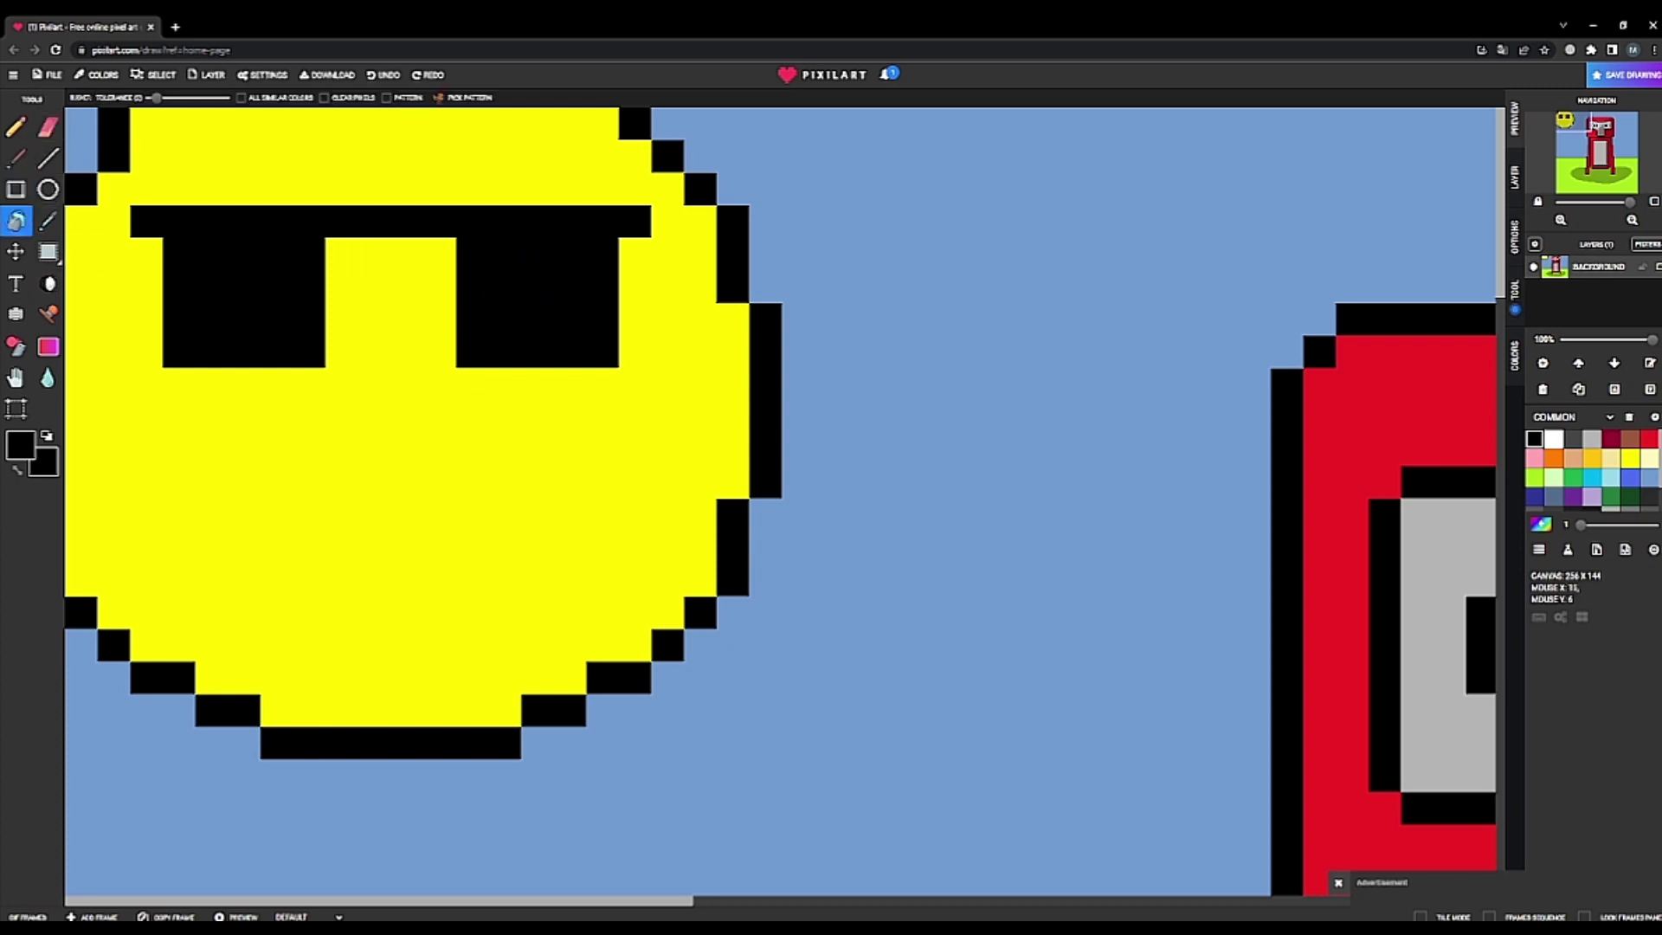
- Add a diagonal three-pixel white glint to each lens of the sun's sunglasses
click(1554, 439)
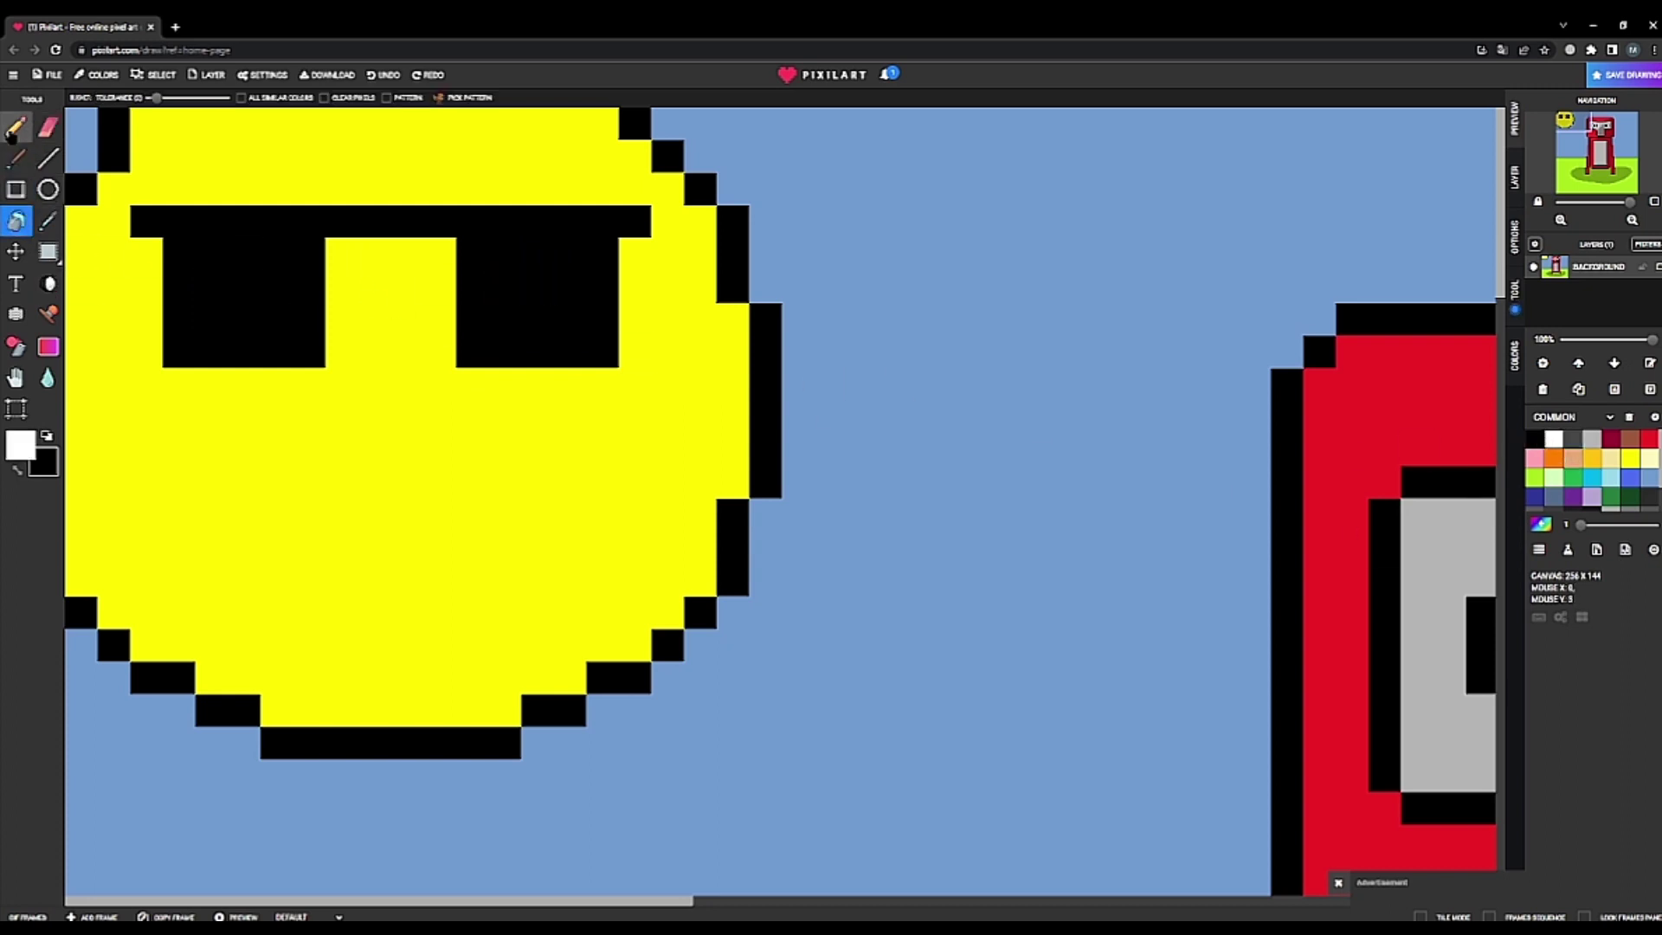
click(16, 129)
click(277, 286)
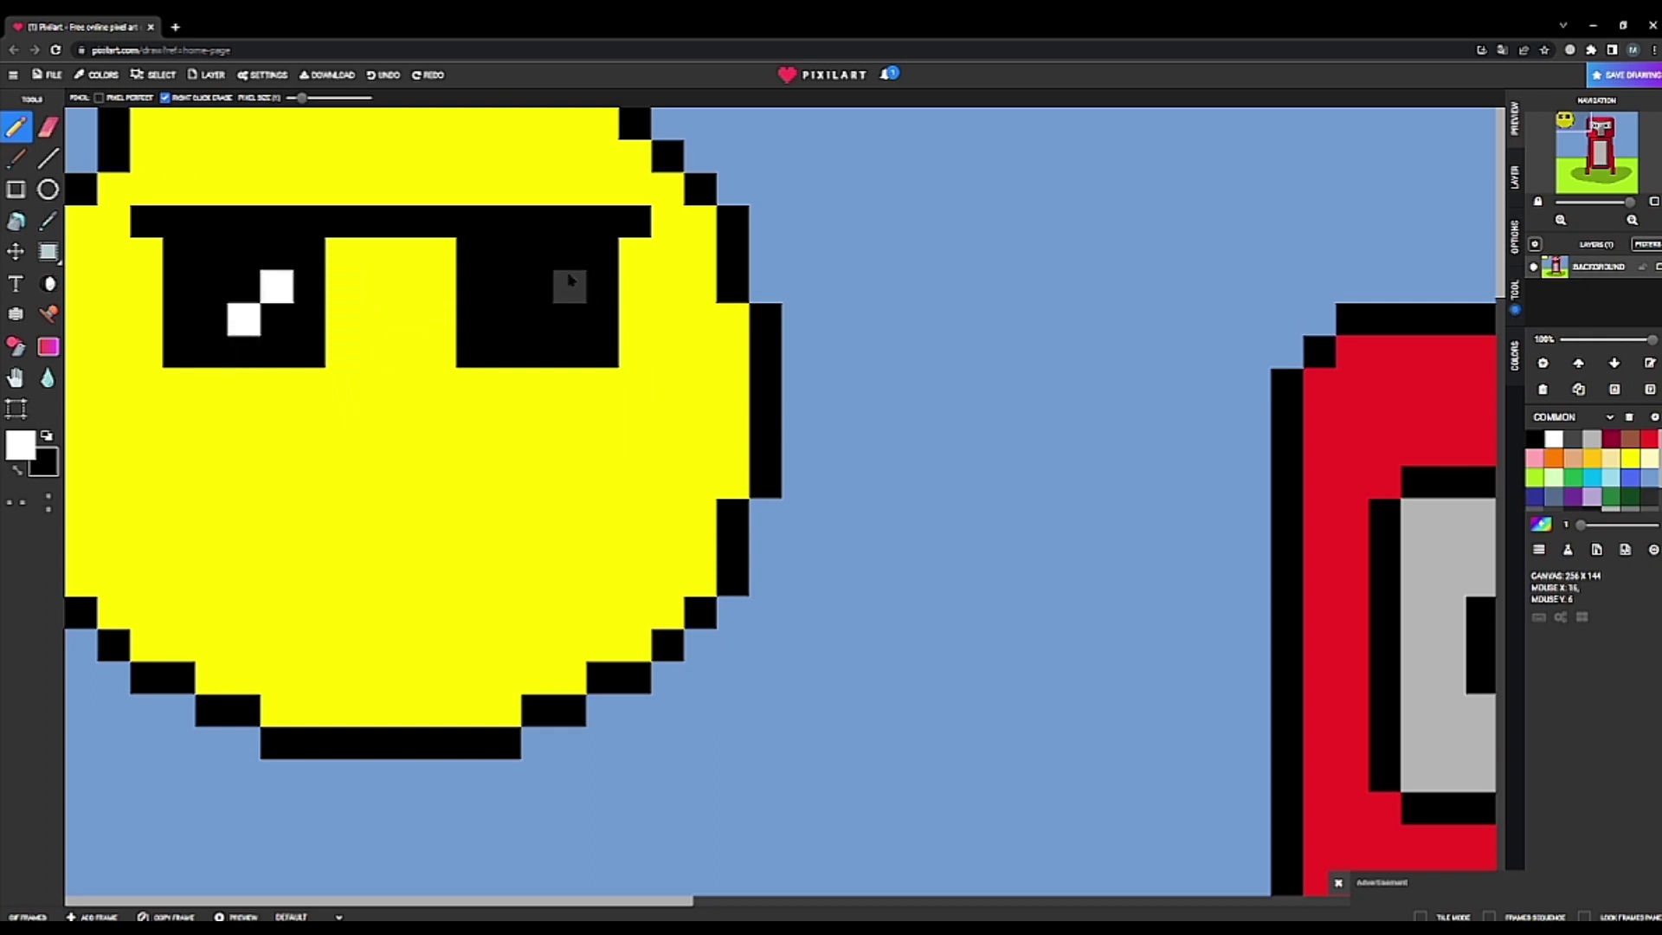
key(ctrl+z)
key(ctrl+z)
click(277, 254)
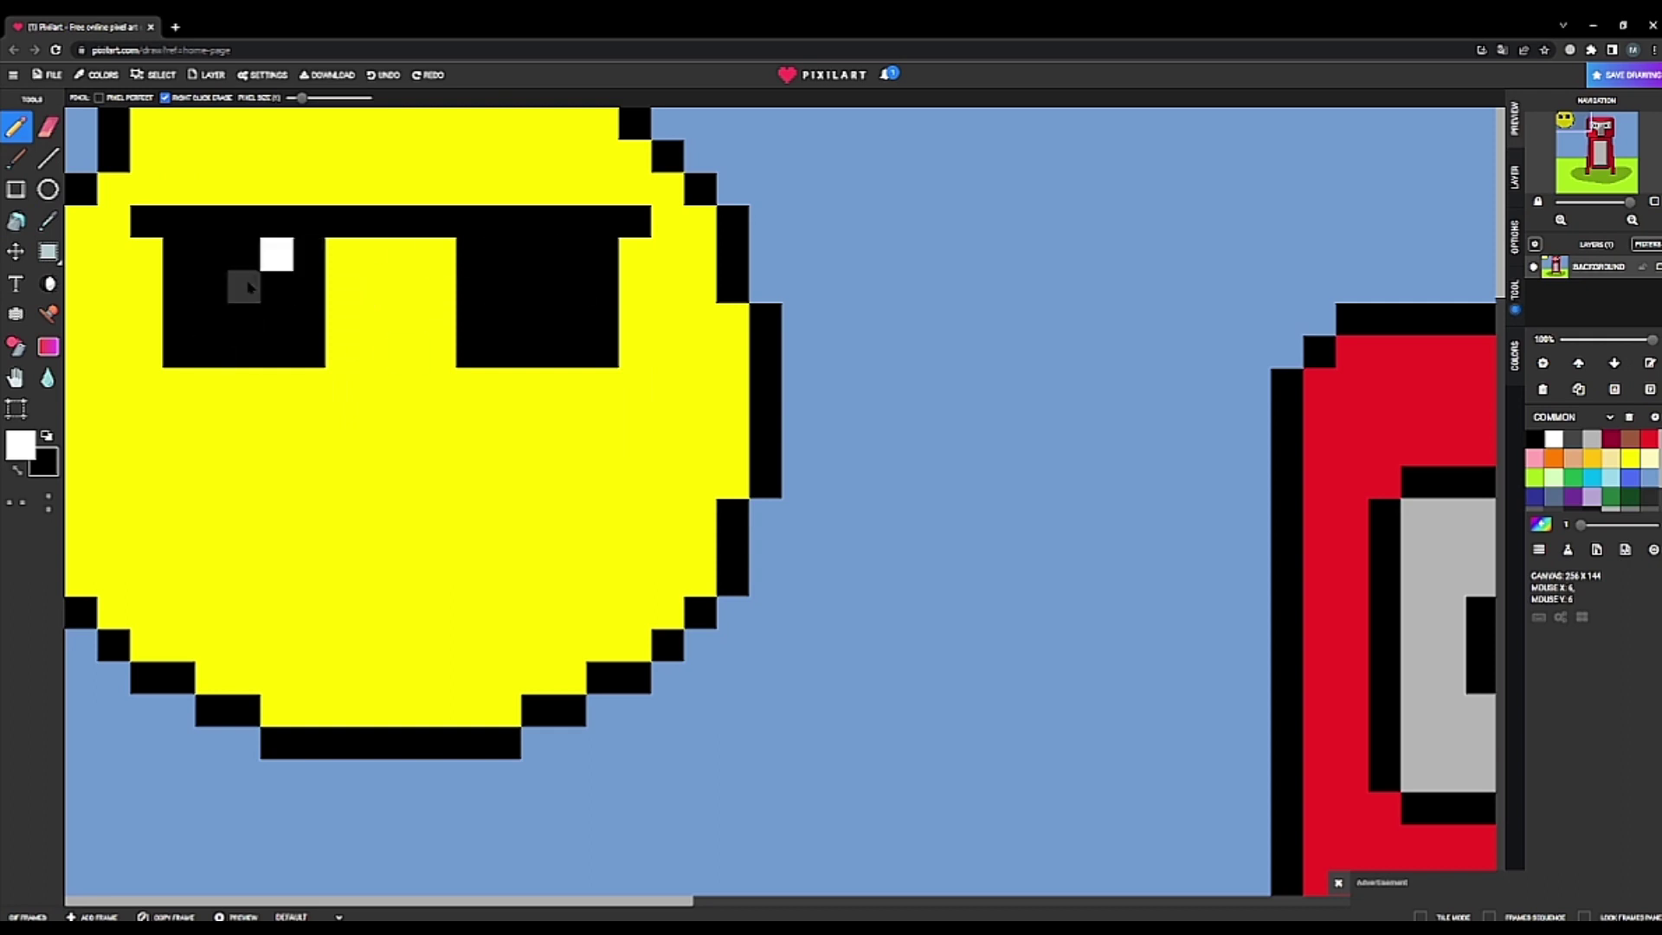
click(211, 319)
click(569, 253)
click(537, 286)
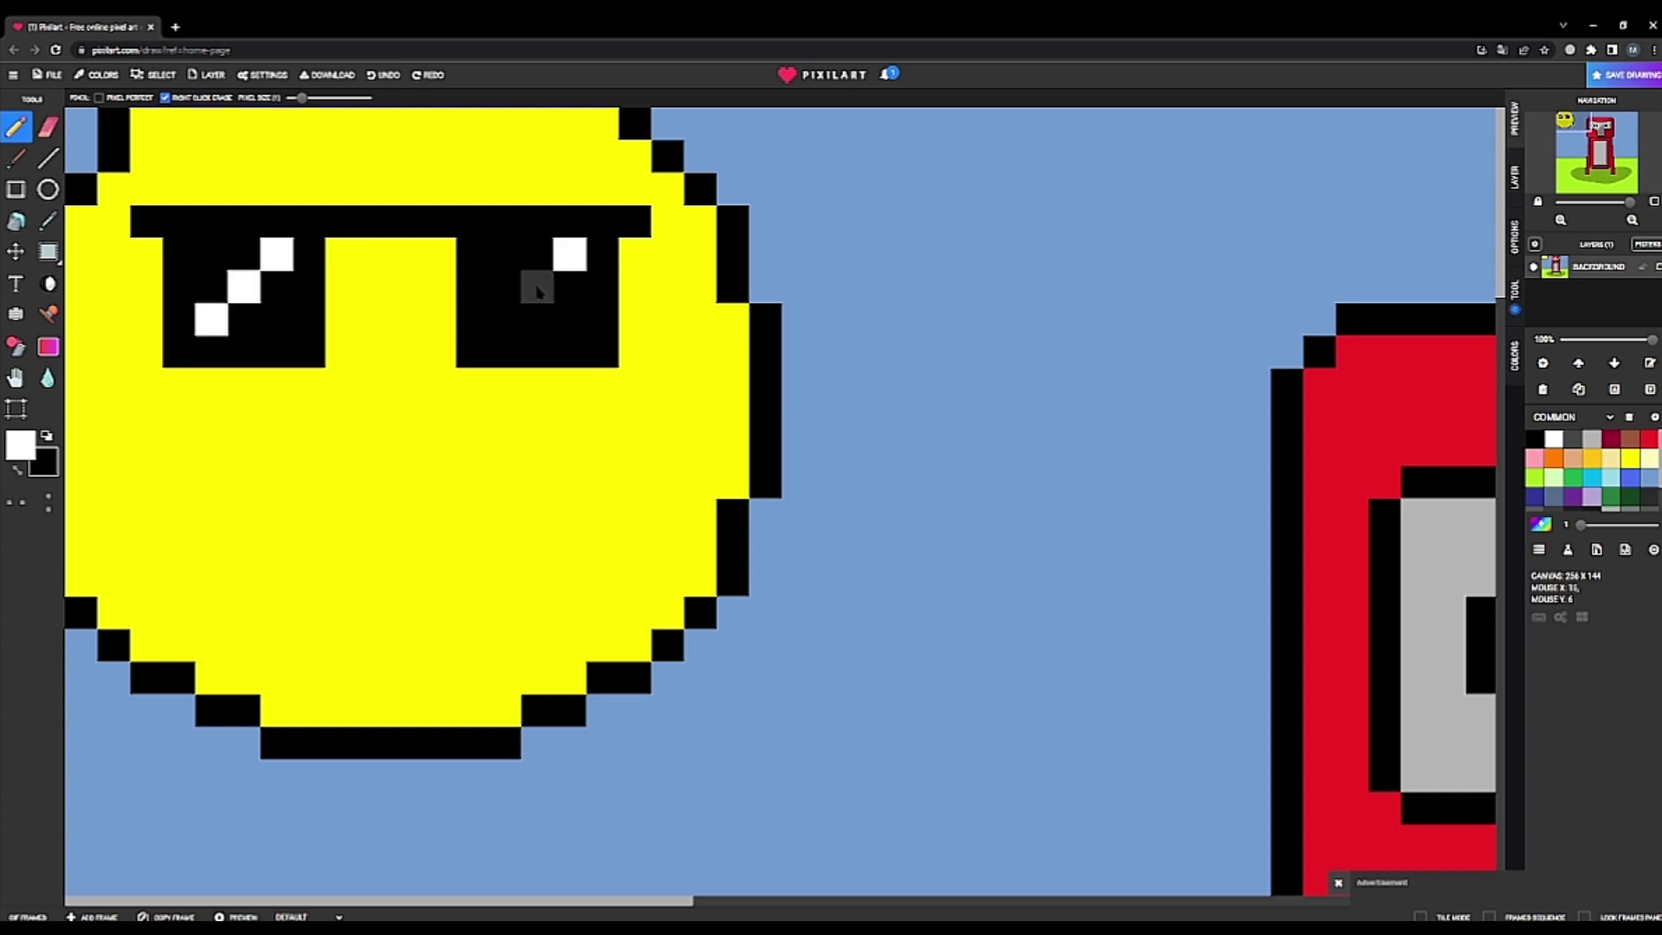
click(511, 320)
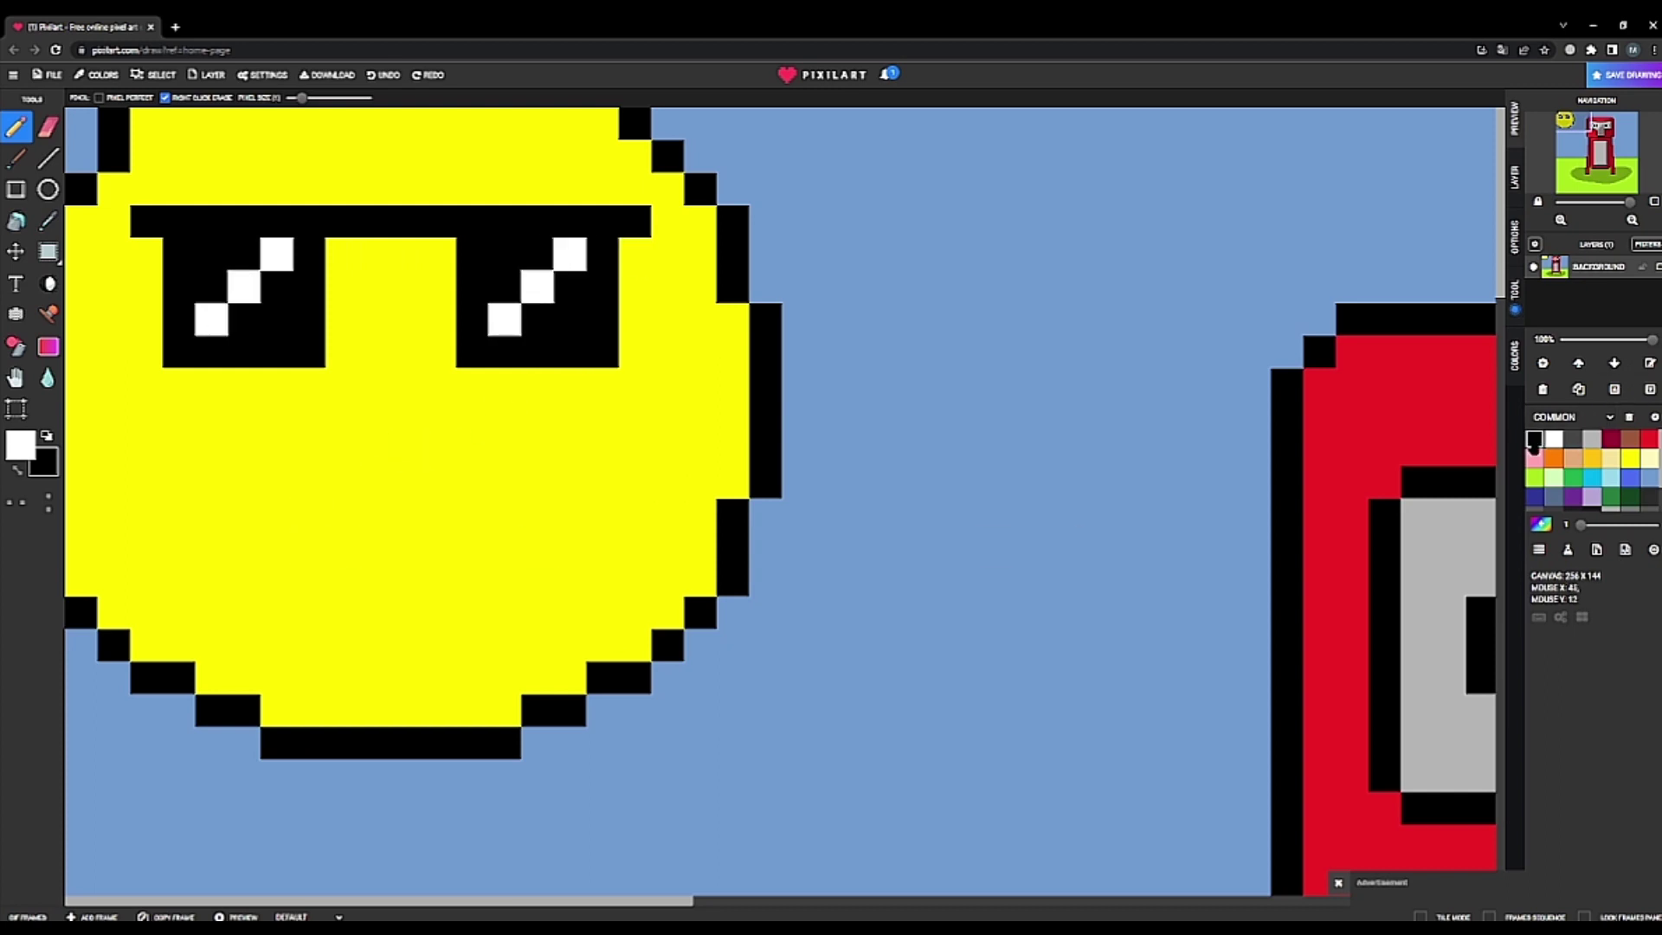
- Draw a black smile below the sunglasses, using a straight horizontal line with one raised pixel at each end
click(1535, 439)
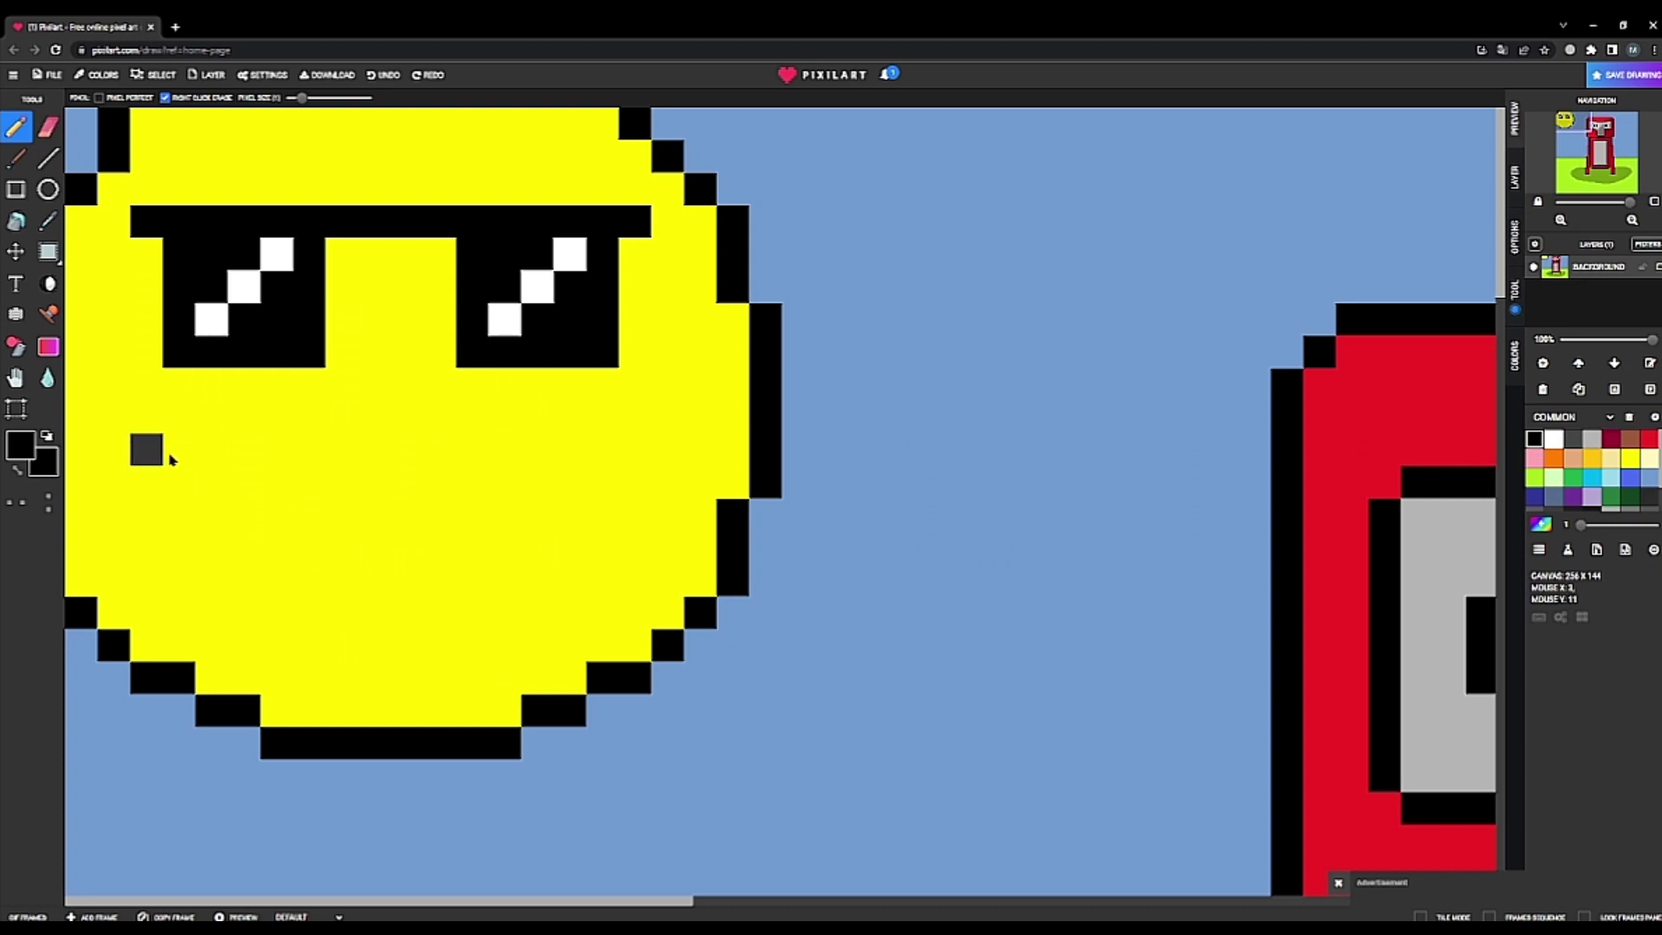
click(147, 450)
click(635, 449)
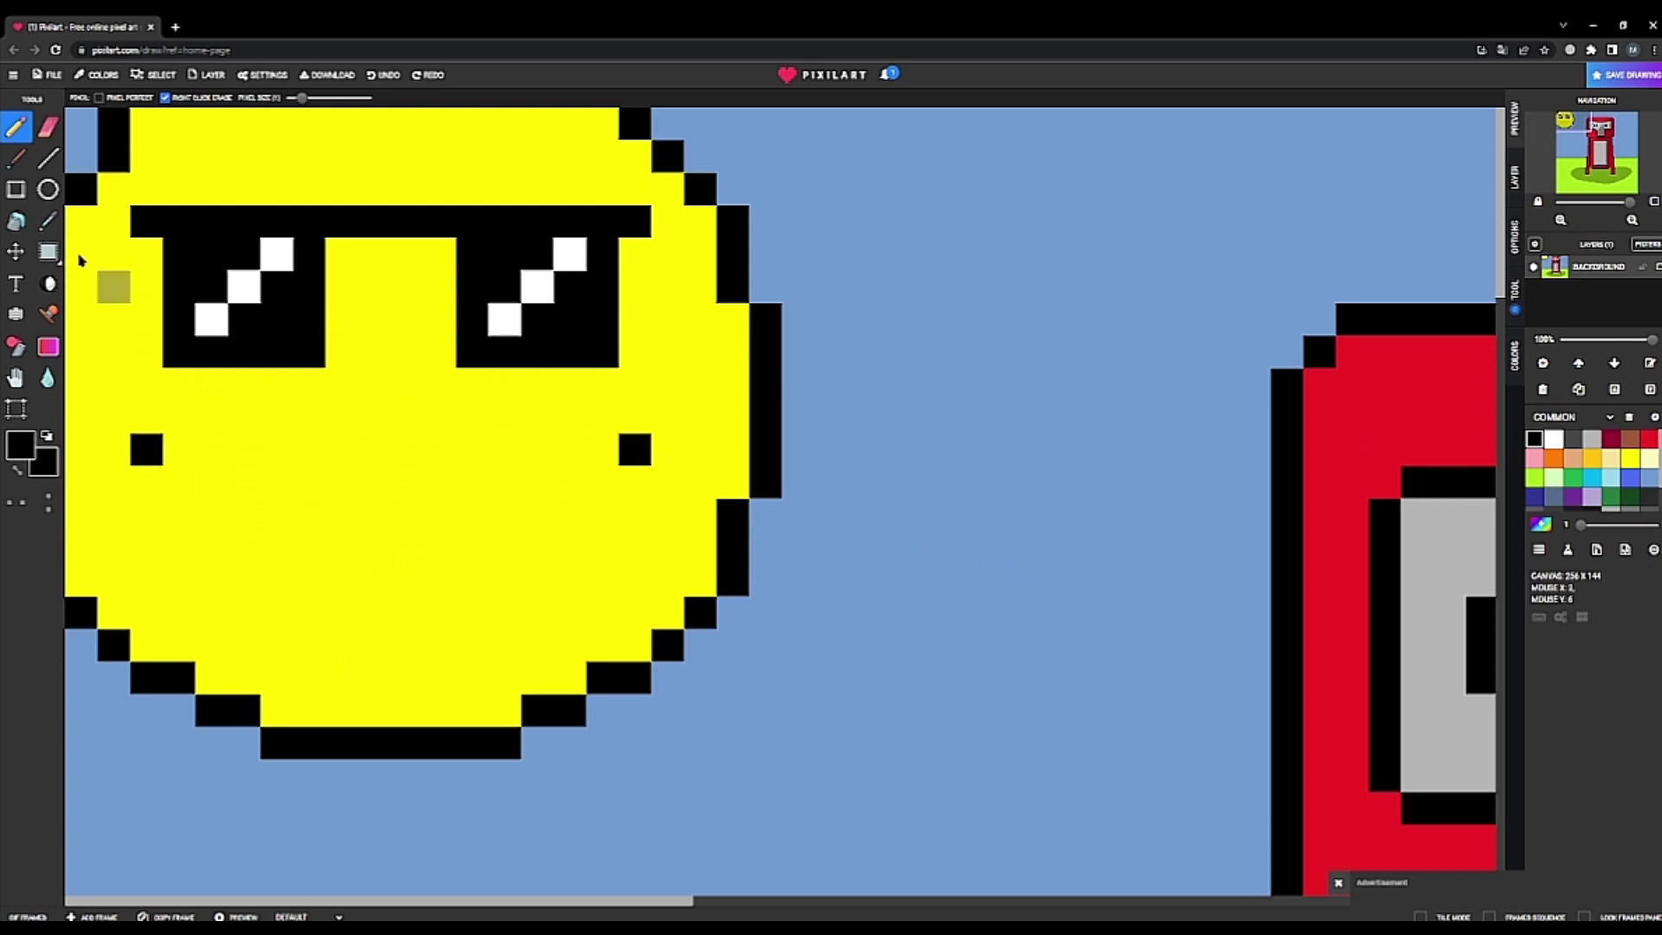
click(48, 158)
drag(179, 481, 583, 497)
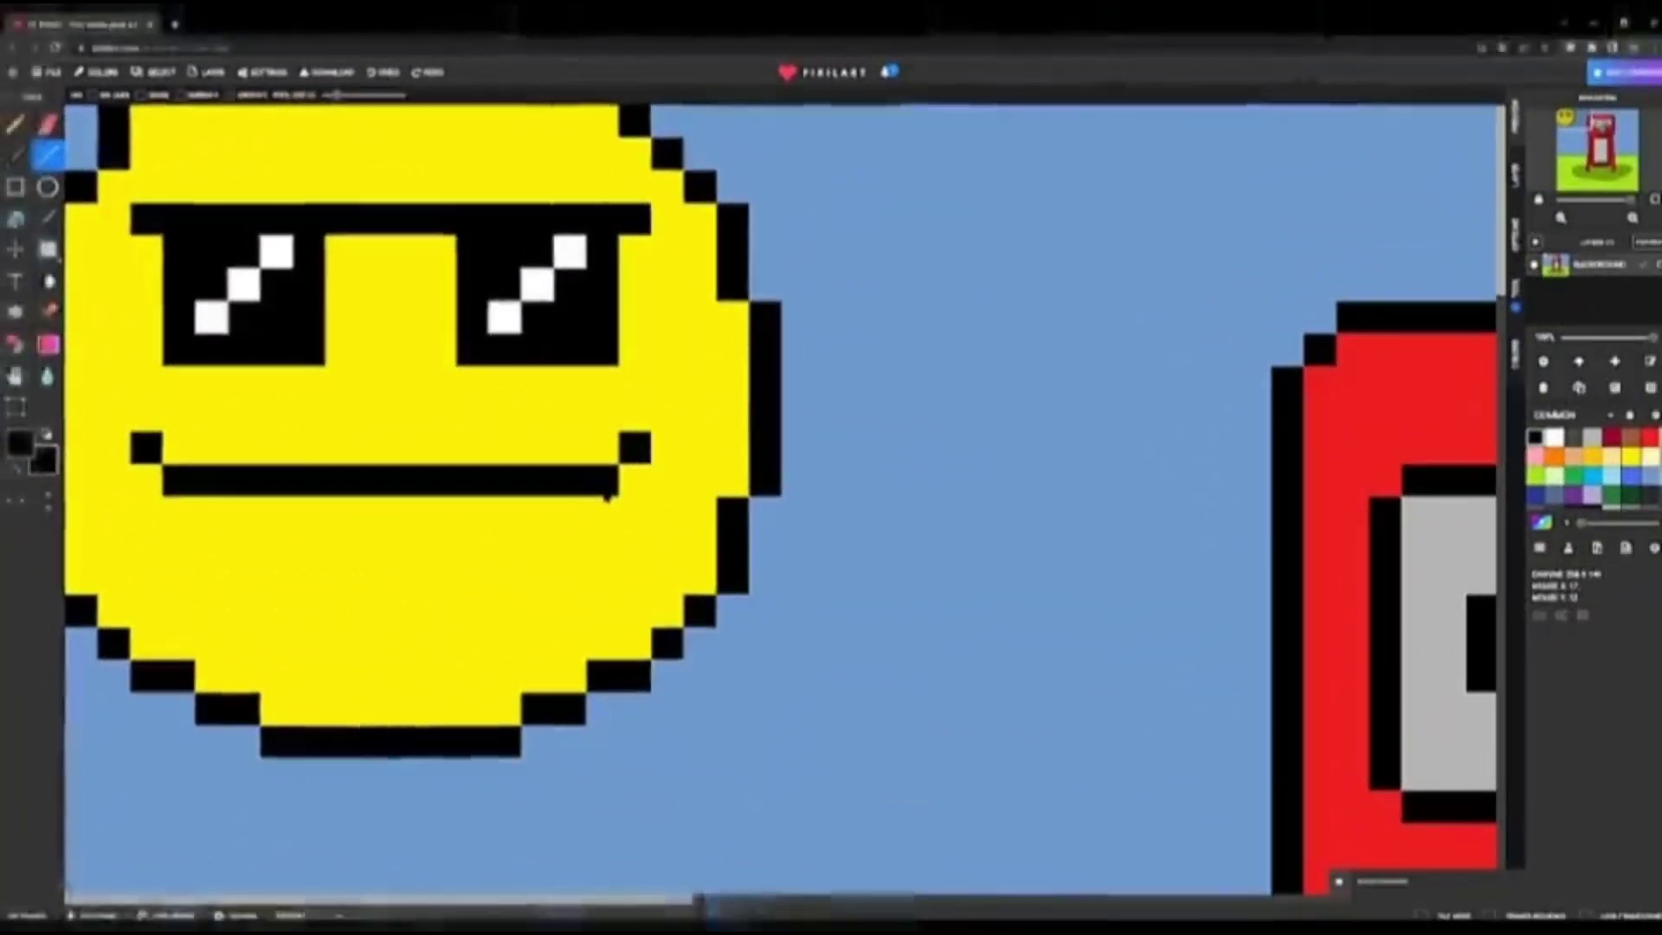
scroll(585, 468, down, 4)
- Darken the yellow pixels along the inner right and lower edges of the sun as shading
scroll(437, 268, up, 5)
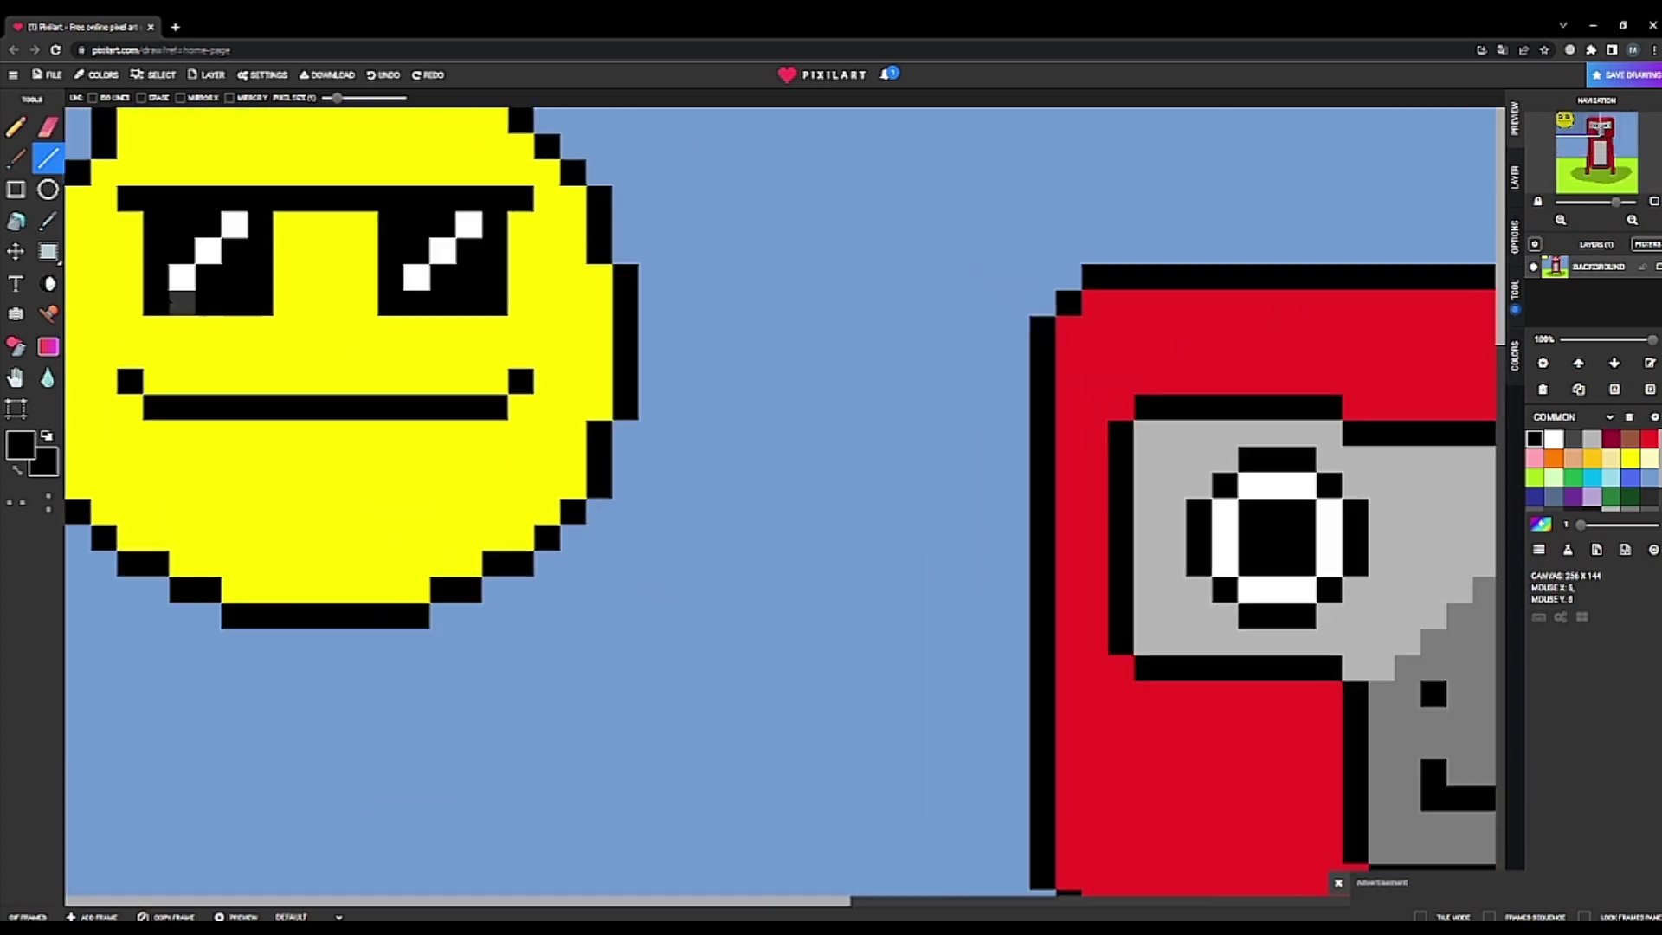
click(48, 283)
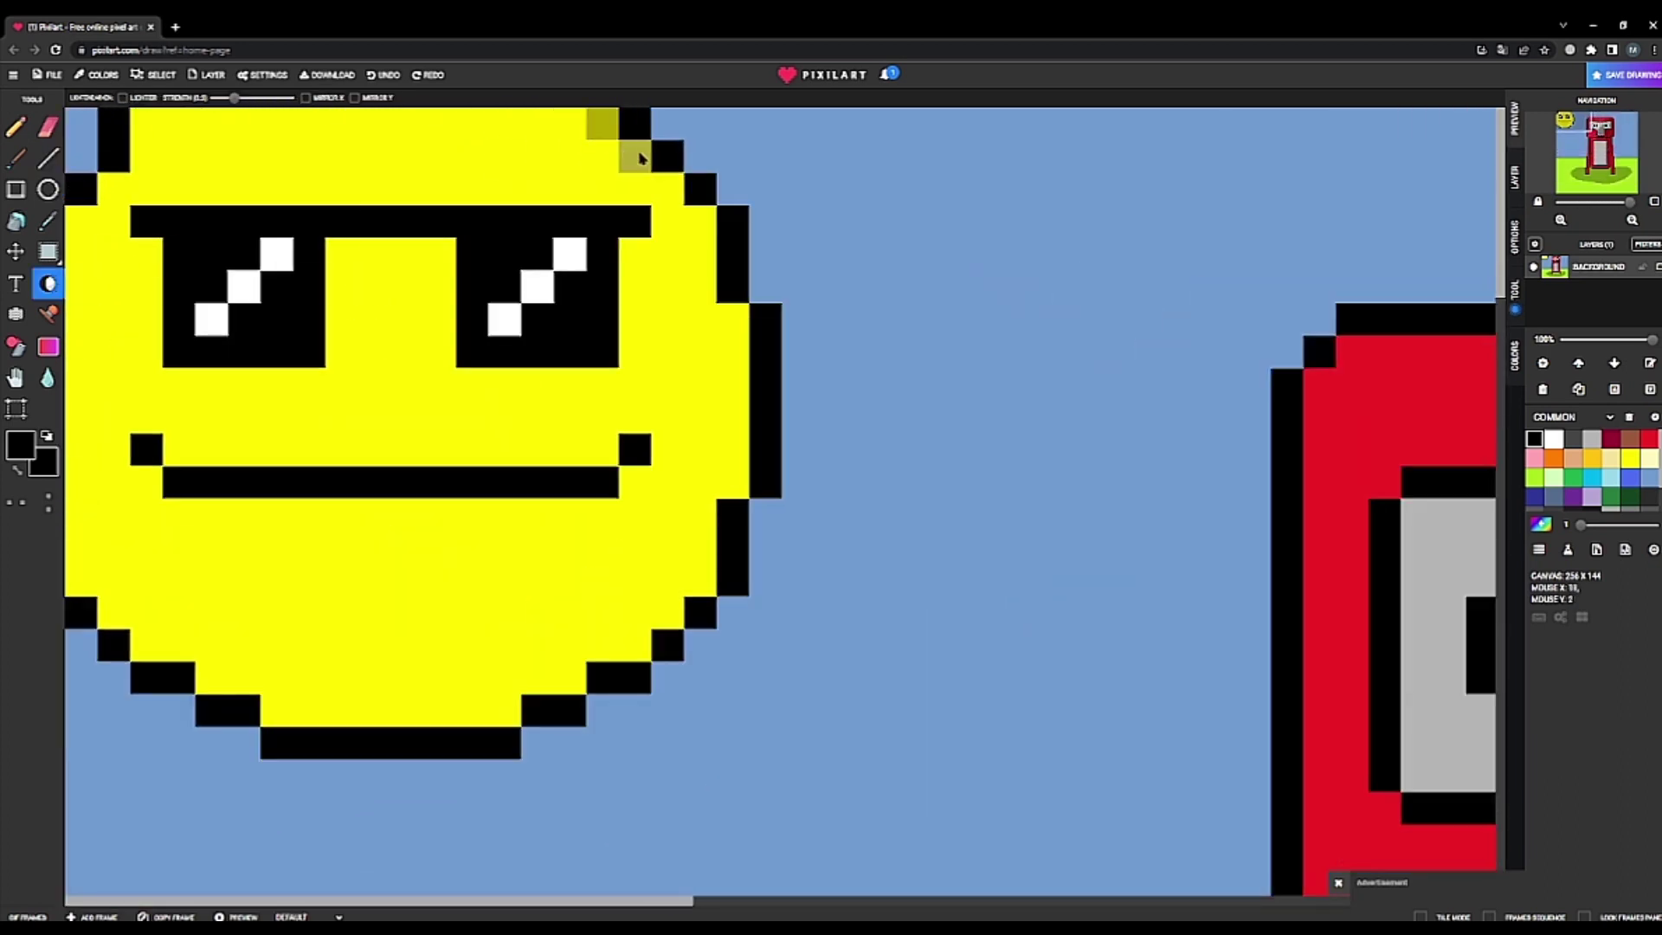
mouse_move(666, 195)
mouse_down()
mouse_move(736, 329)
mouse_move(736, 435)
mouse_up()
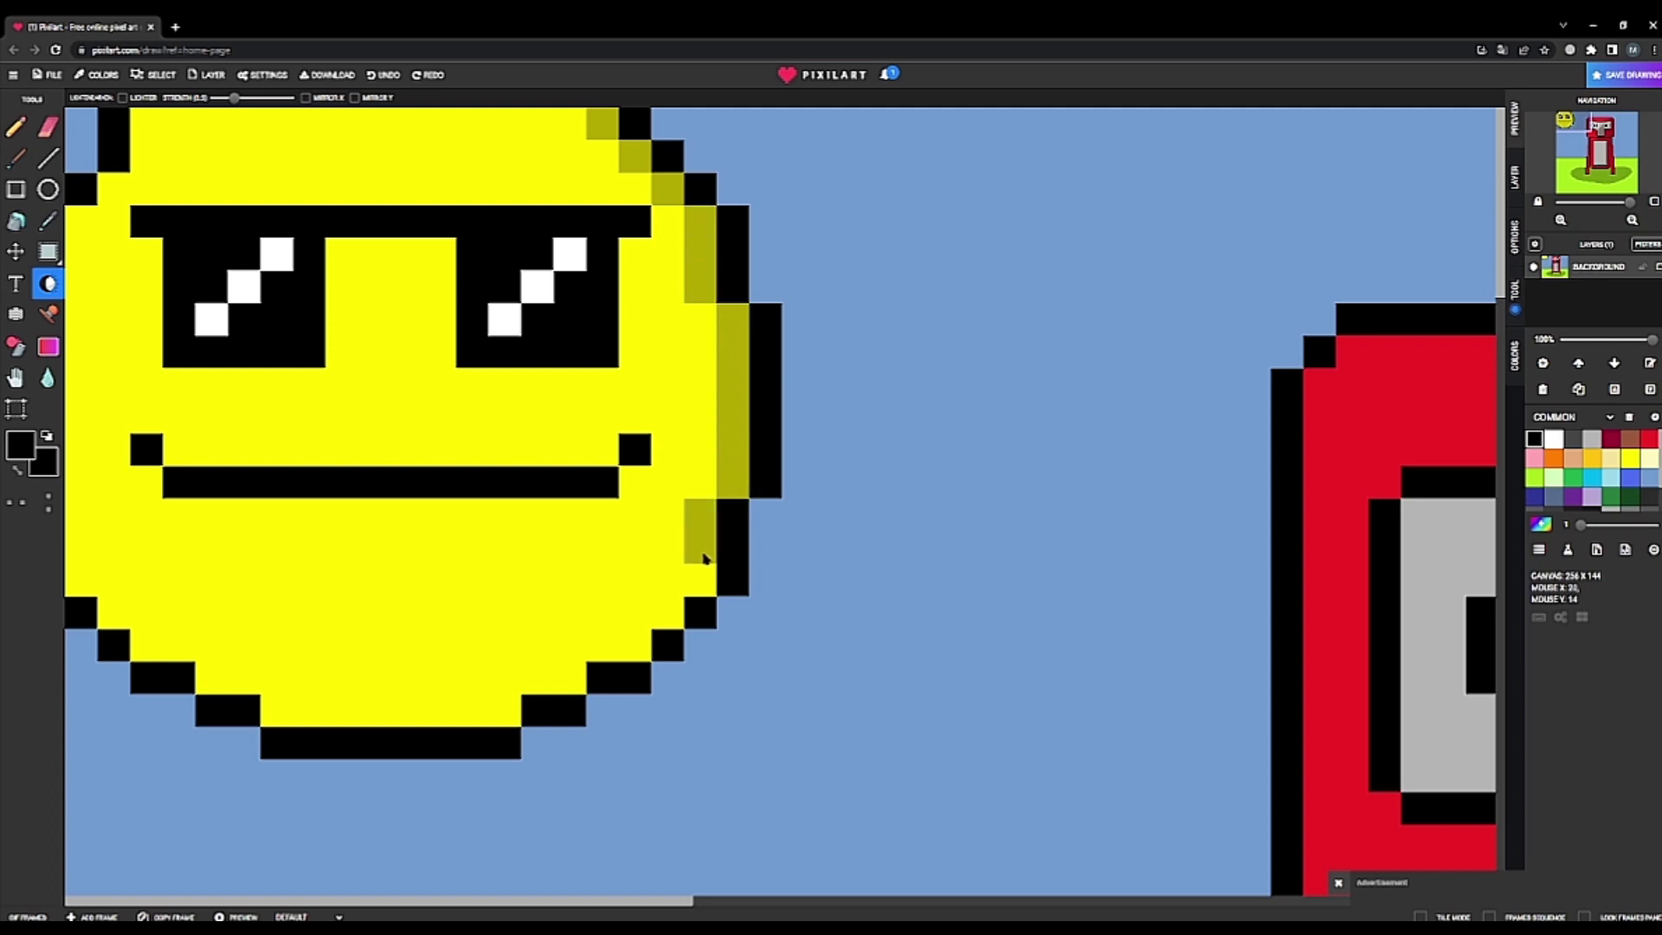
drag(706, 543, 700, 482)
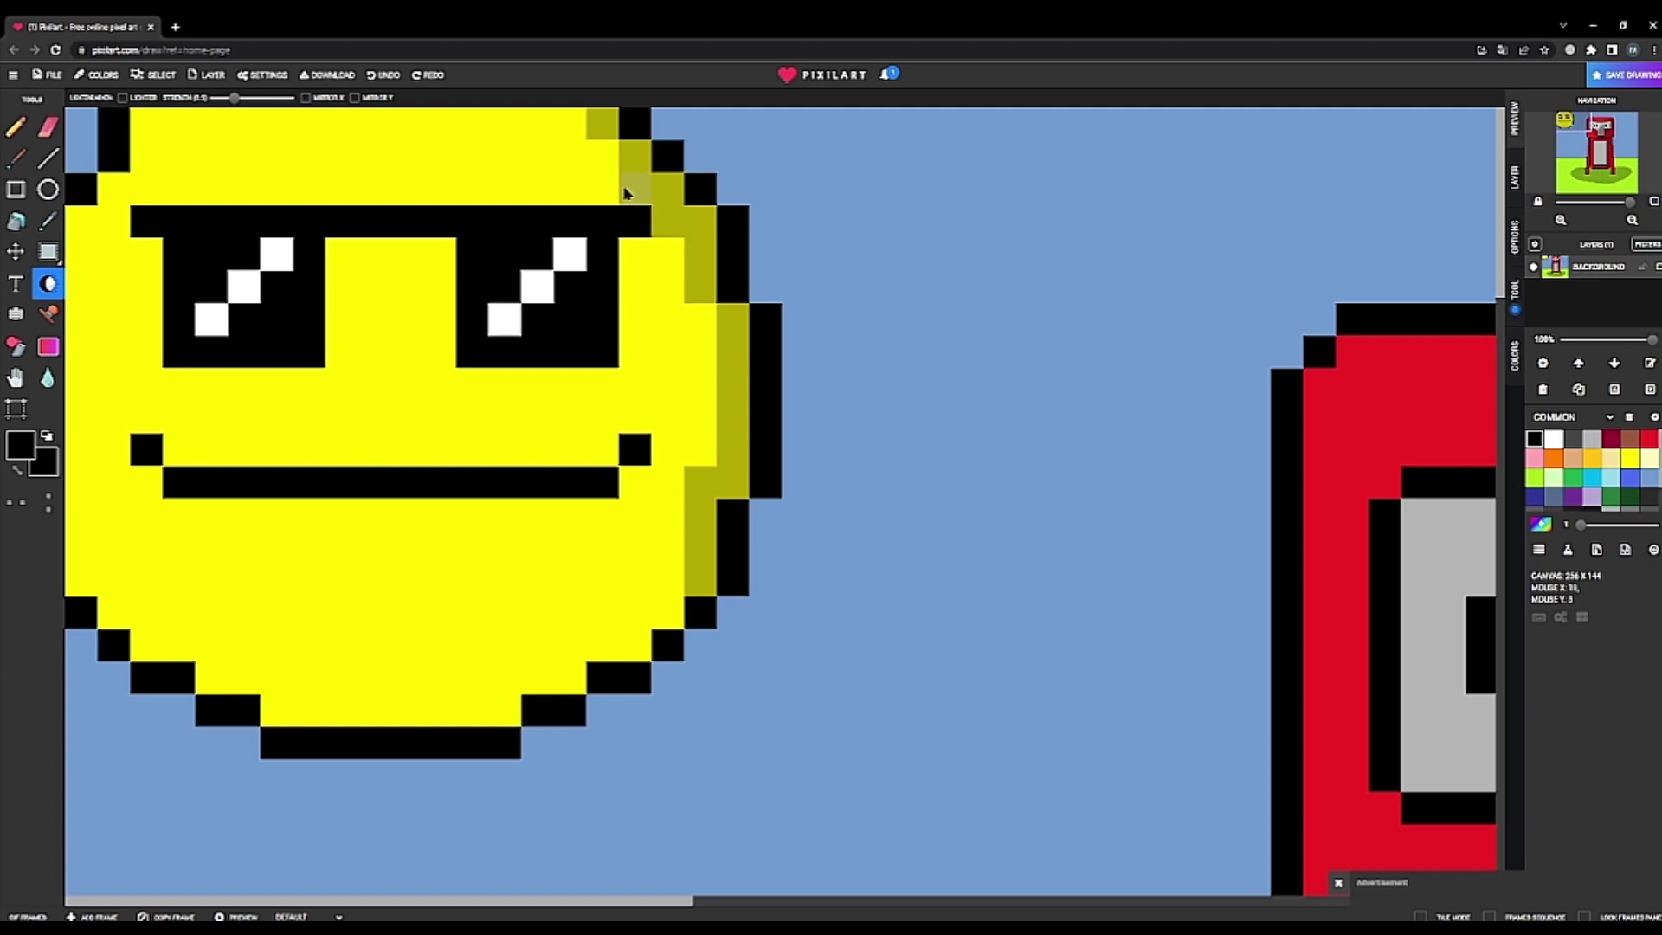
drag(625, 193, 609, 154)
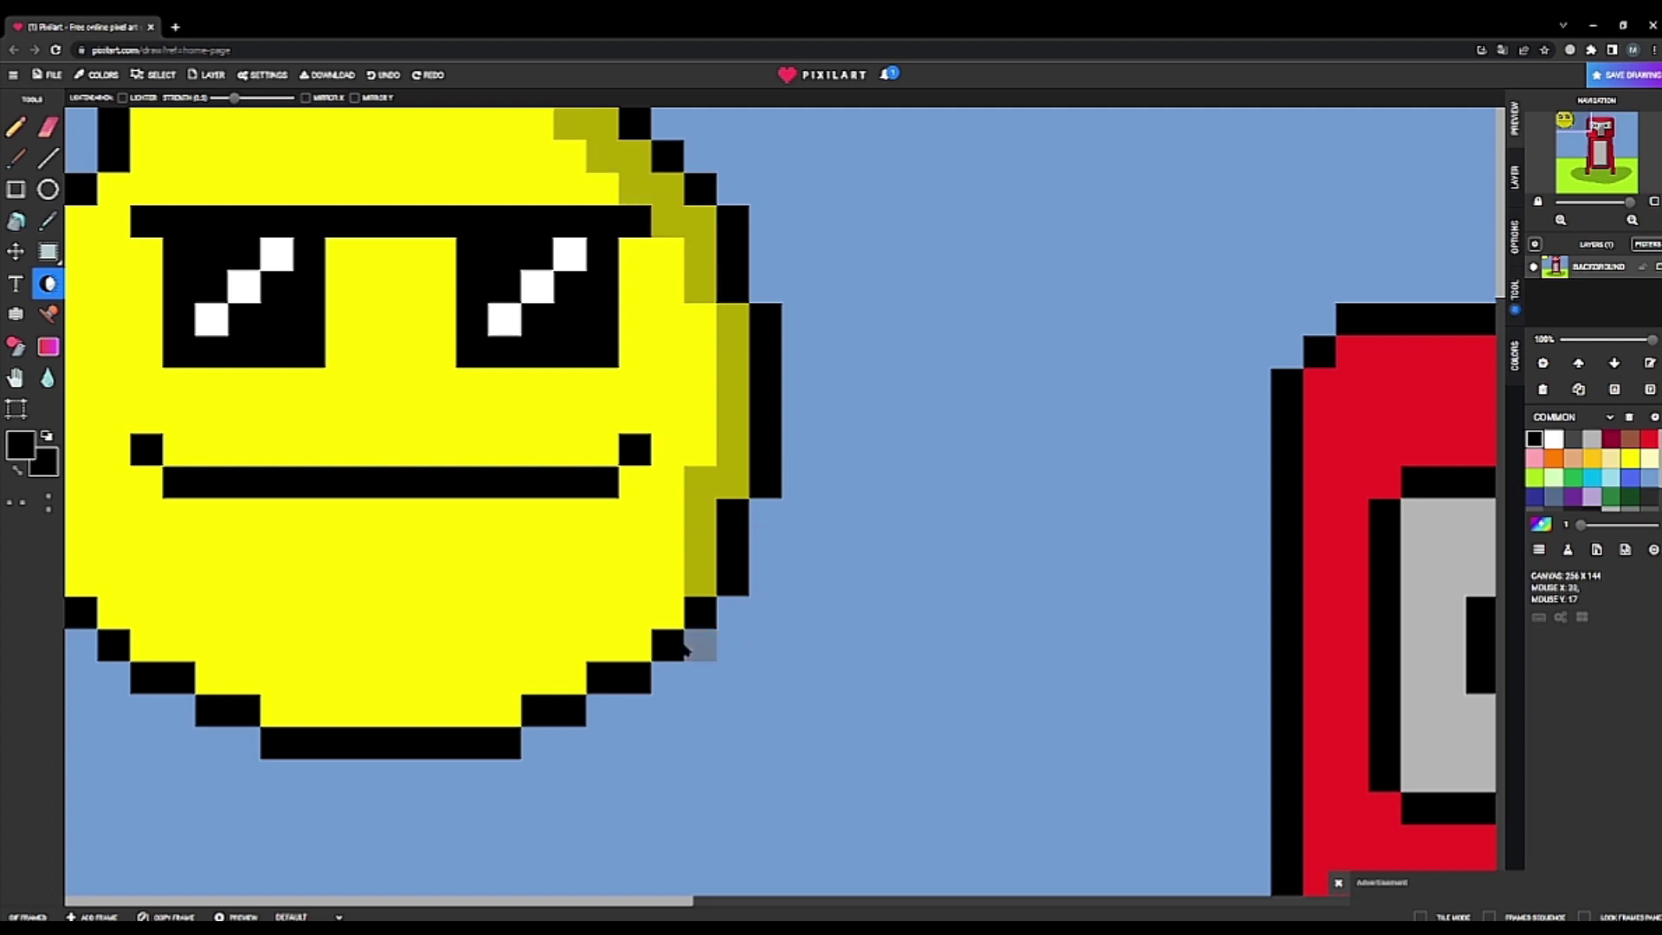
mouse_move(667, 586)
mouse_down()
mouse_move(636, 645)
mouse_move(574, 658)
mouse_move(569, 683)
mouse_move(523, 677)
mouse_move(498, 697)
mouse_move(534, 693)
mouse_move(509, 716)
mouse_move(289, 718)
mouse_up()
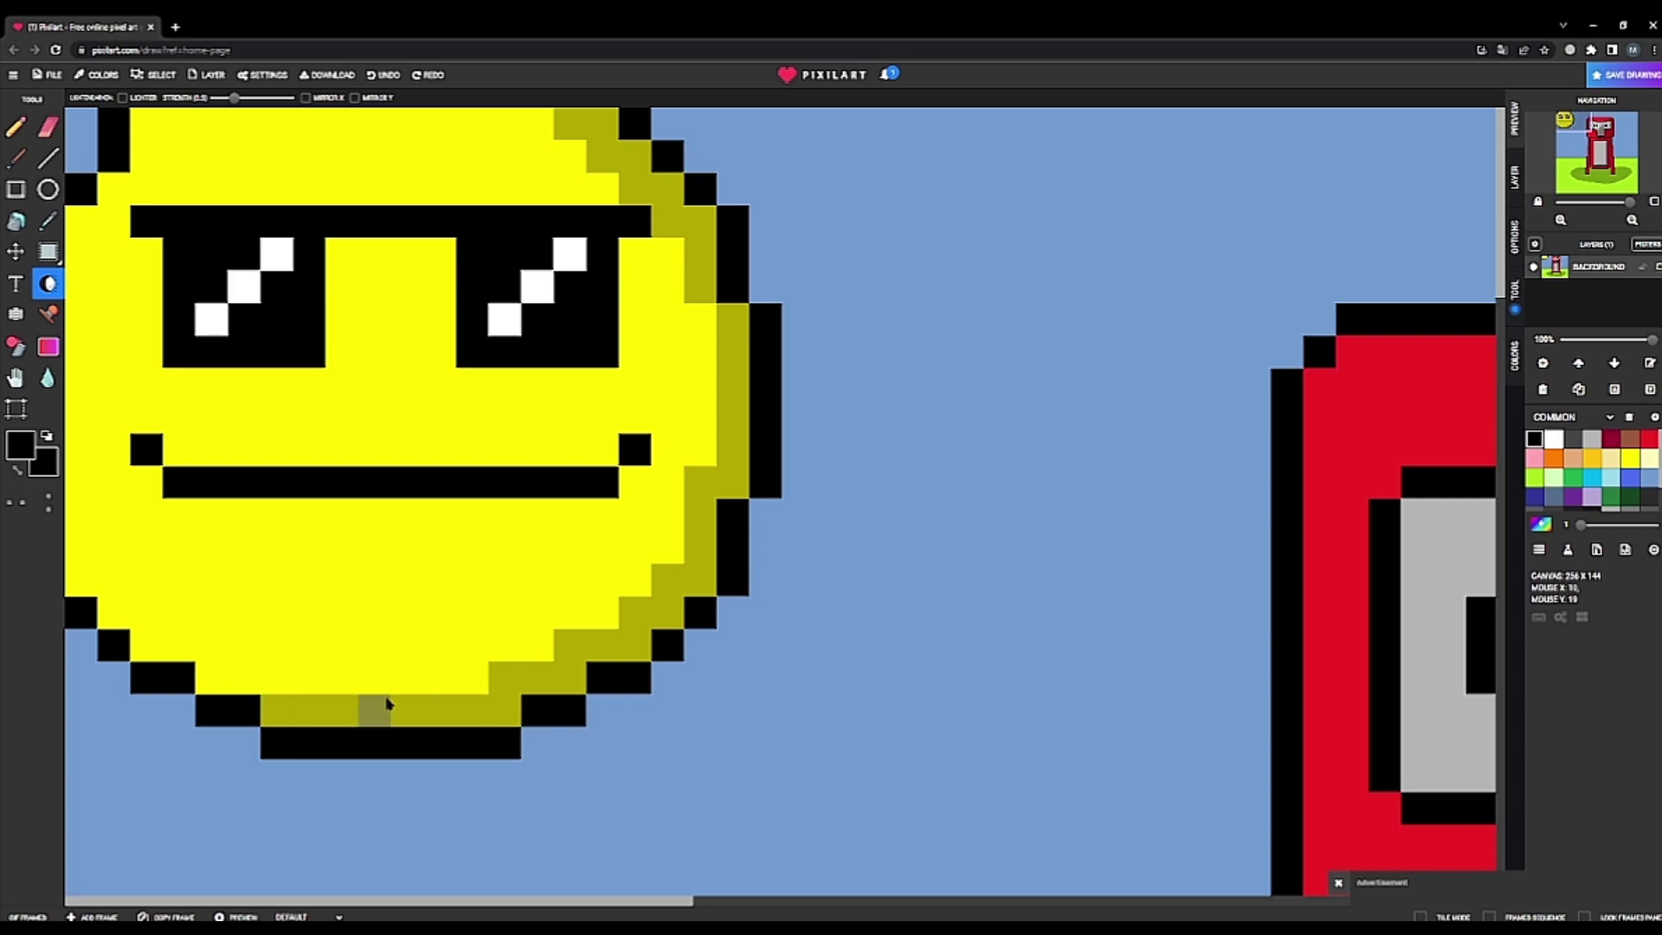
scroll(382, 704, down, 4)
scroll(438, 304, up, 3)
scroll(352, 352, up, 2)
scroll(342, 753, down, 4)
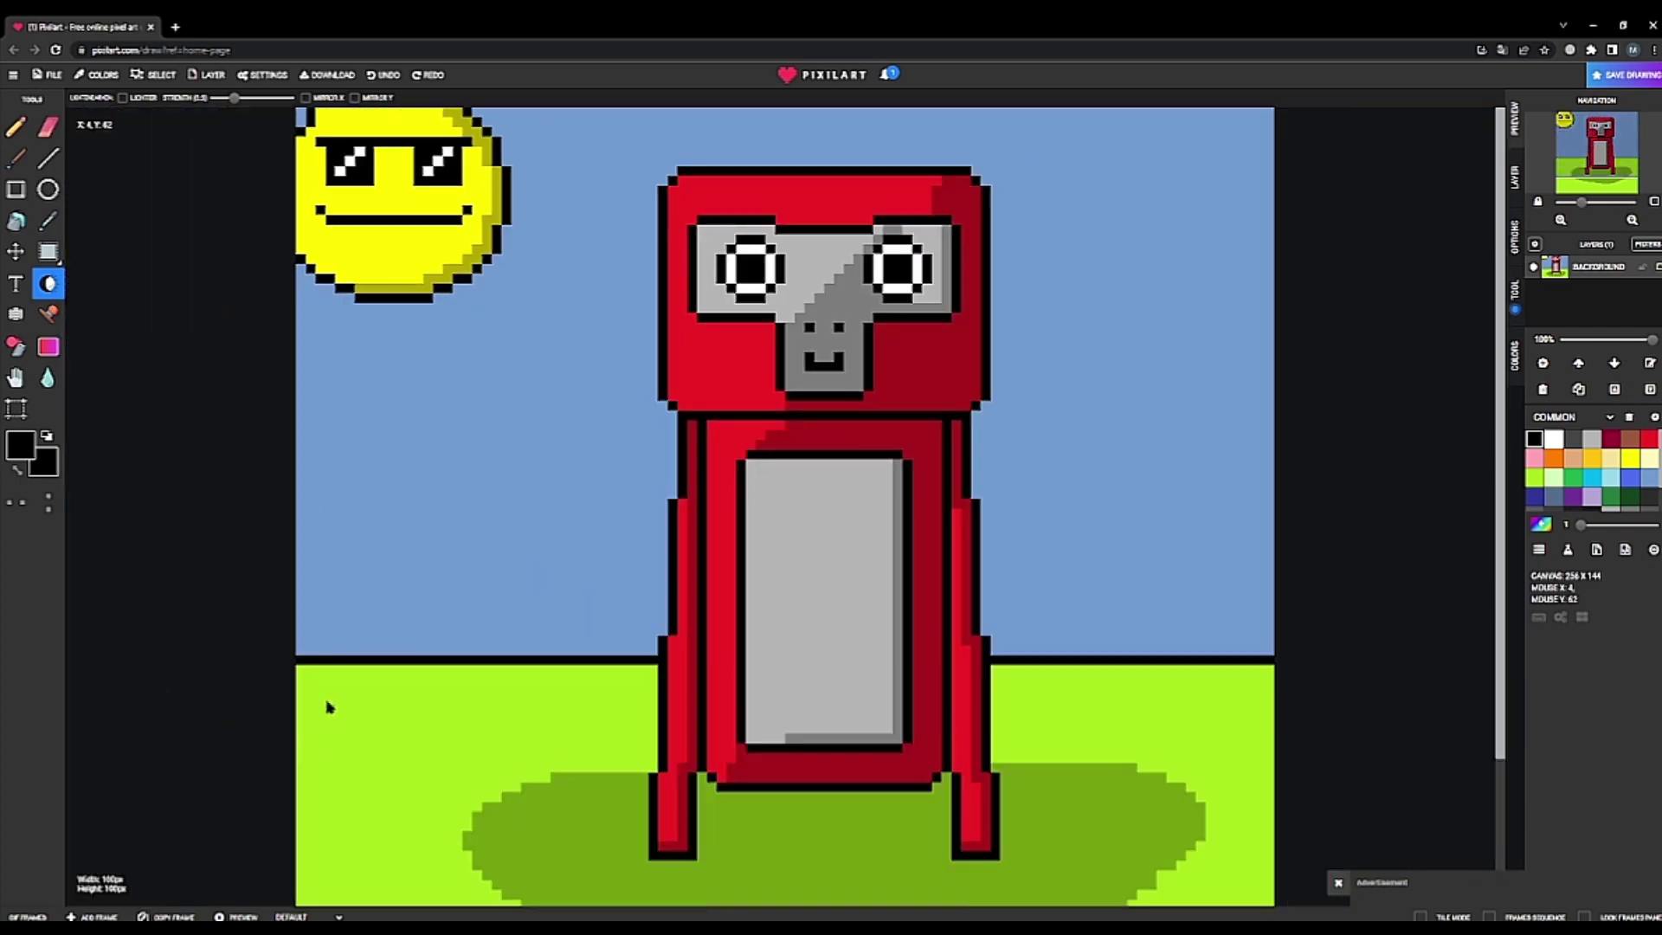
scroll(322, 446, up, 3)
scroll(212, 493, down, 4)
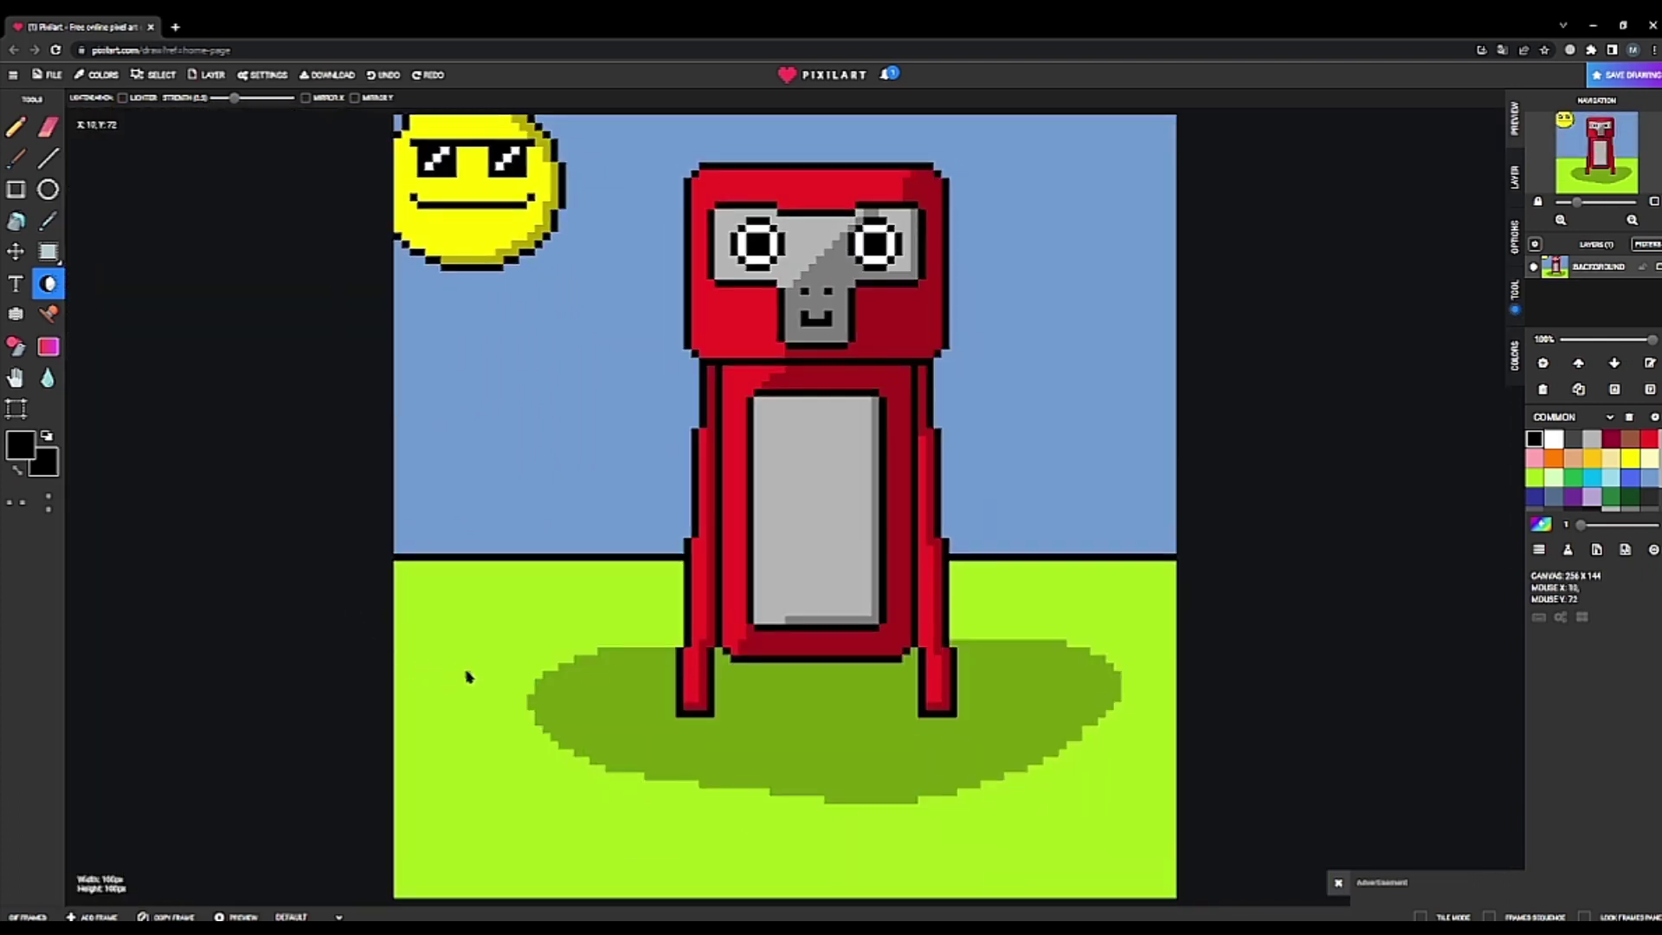
- Try recolouring the black horizon line medium green, first with a fill and then with a straight line, and undo both
scroll(605, 632, up, 2)
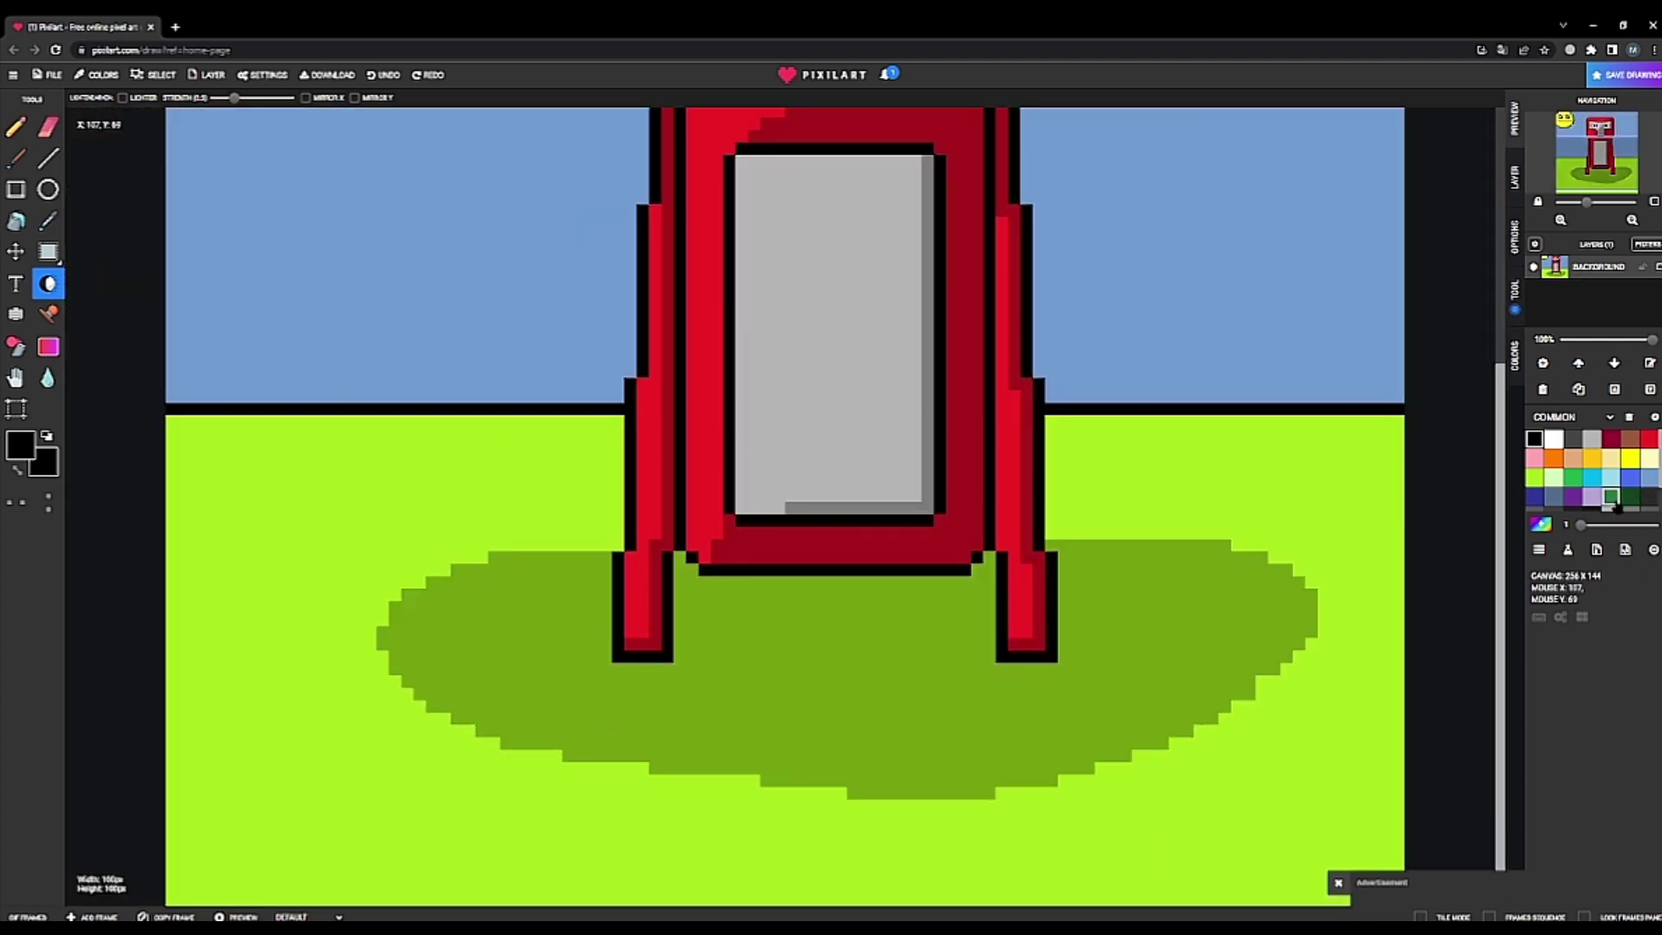
click(1573, 477)
click(16, 220)
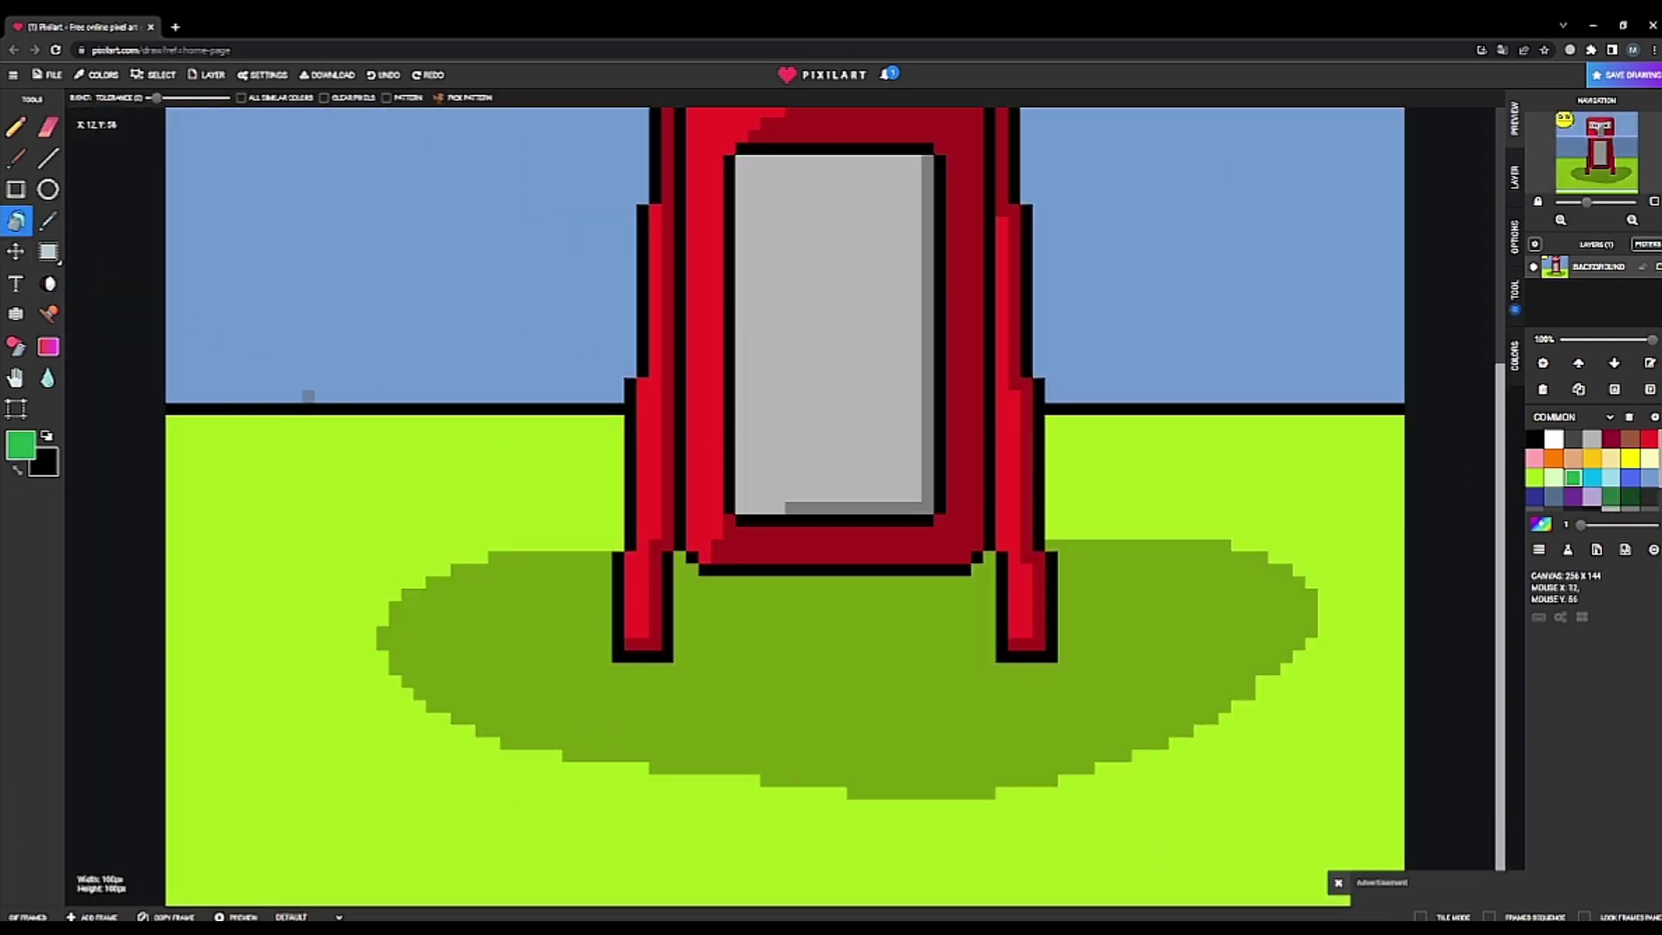
click(299, 412)
key(ctrl+z)
click(48, 158)
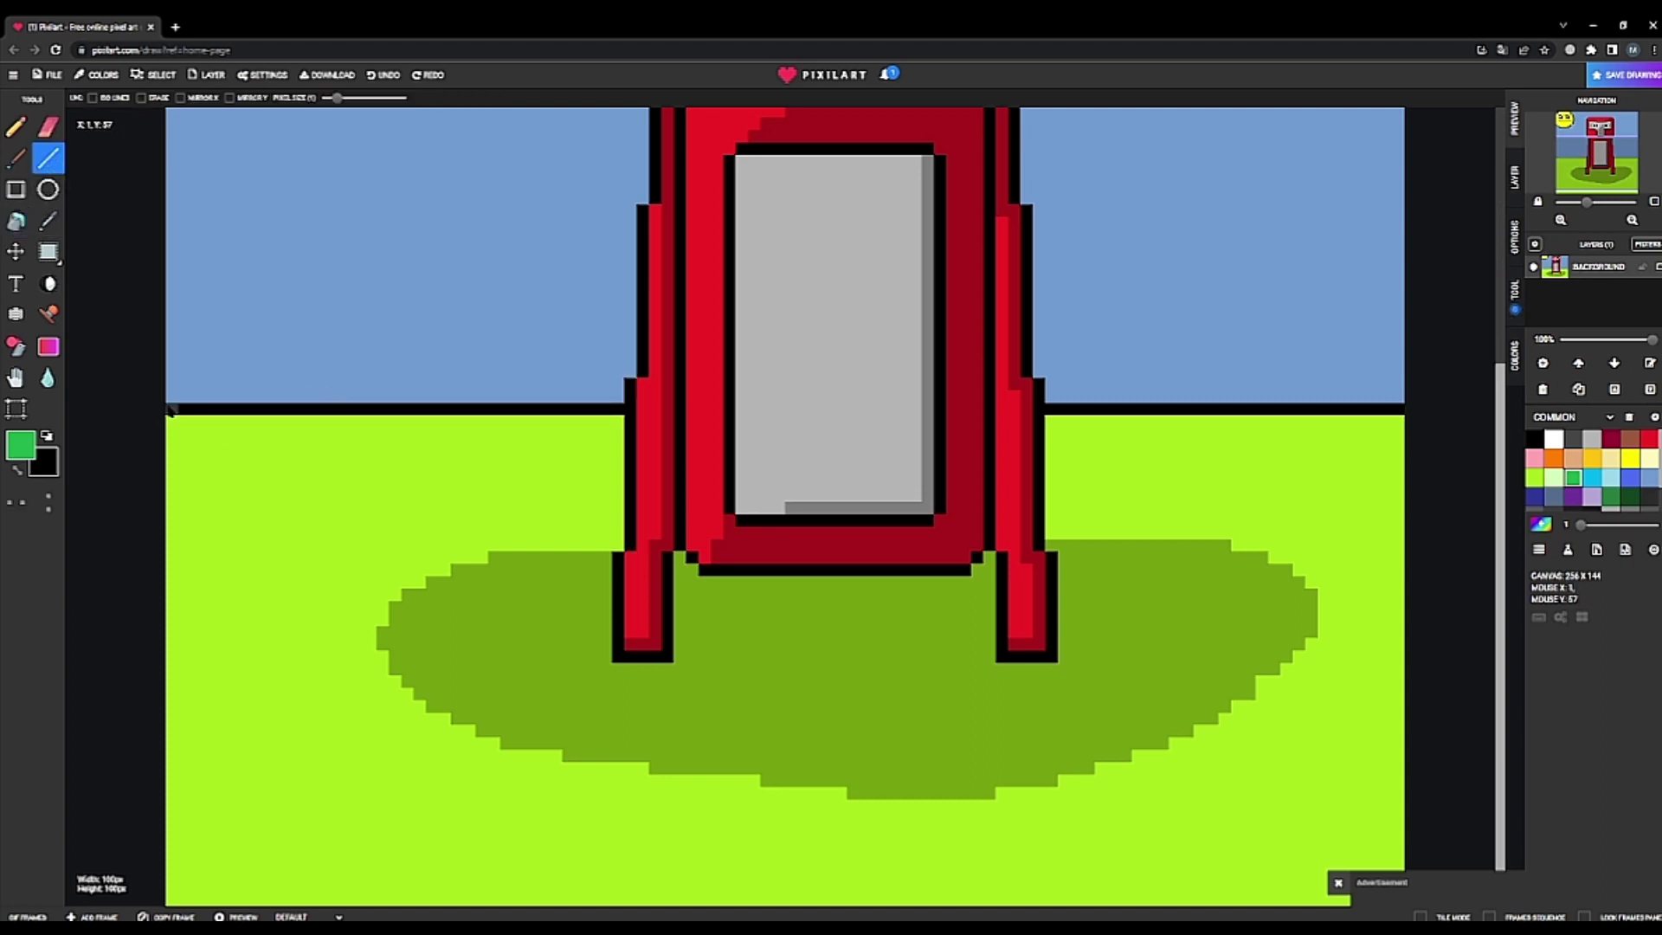
mouse_move(170, 410)
mouse_down()
mouse_move(375, 430)
mouse_move(607, 419)
mouse_up()
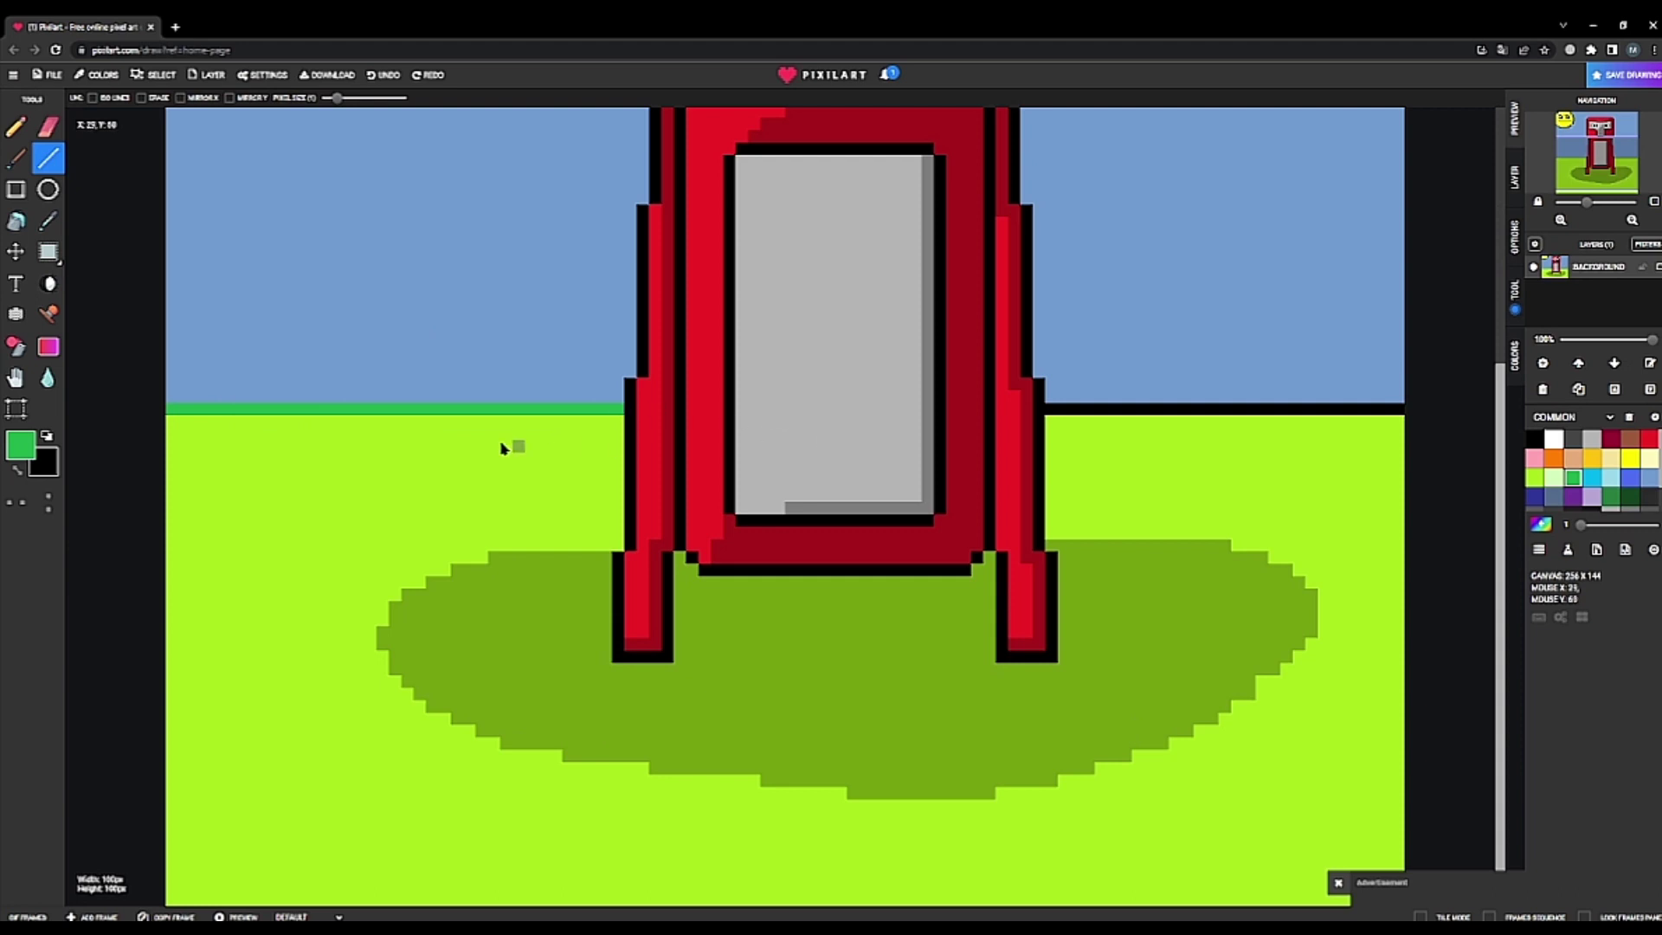
key(ctrl+z)
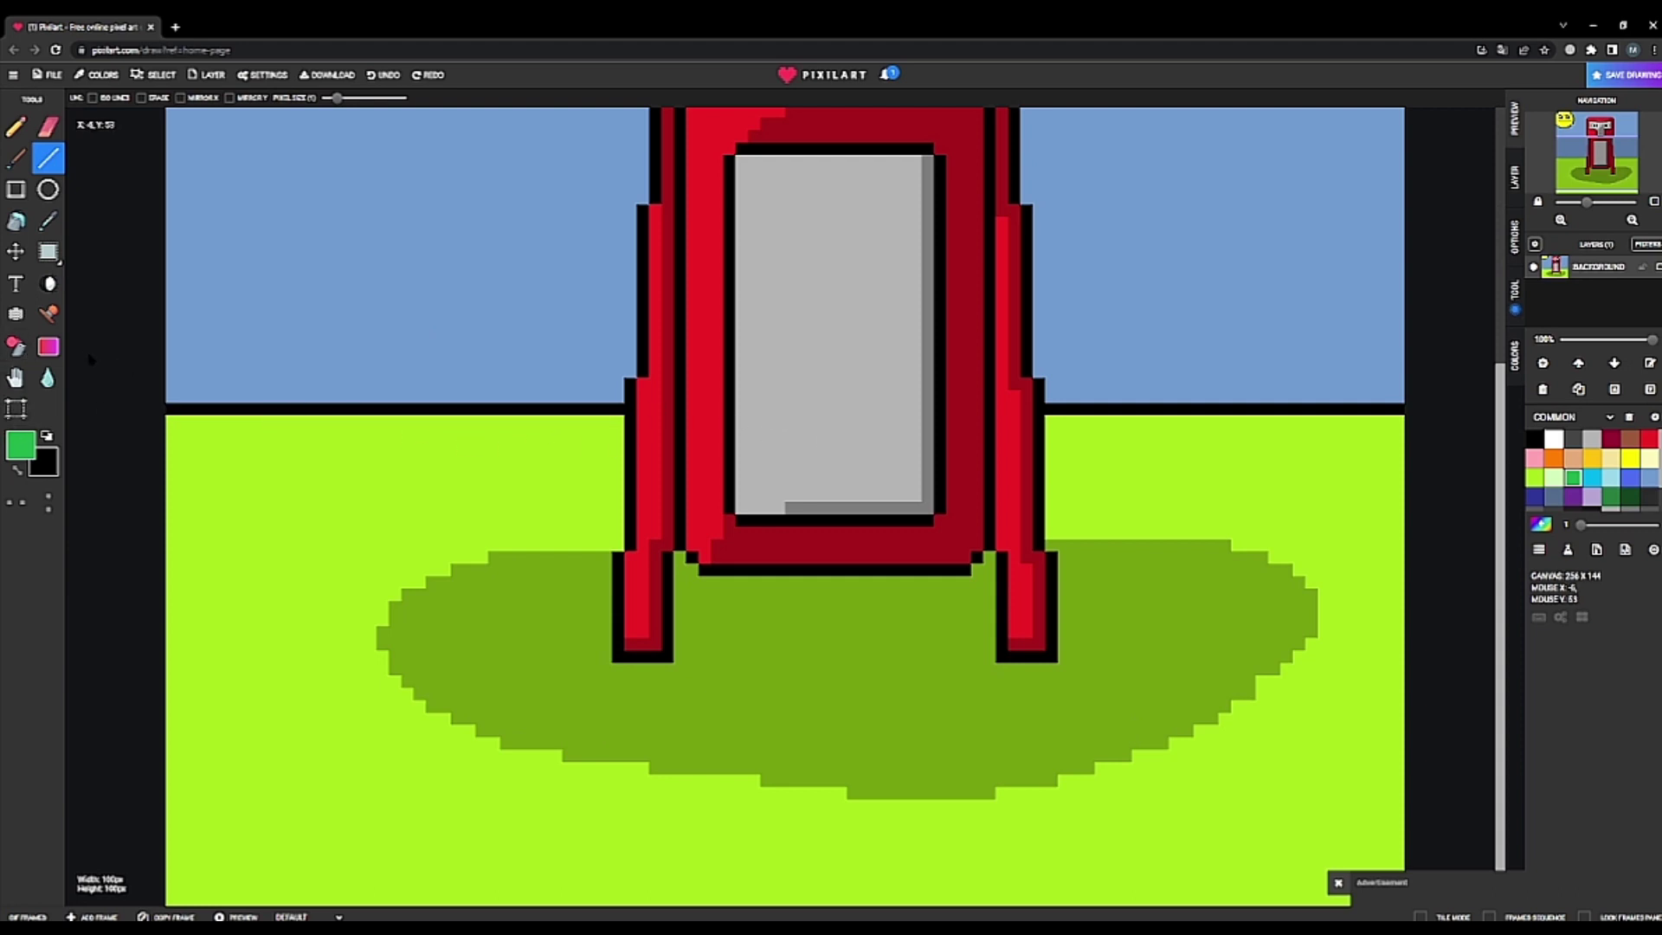
- Sample the ground shadow's dark green and draw over the black horizon line with it on both sides of the character
click(47, 221)
click(505, 661)
click(15, 221)
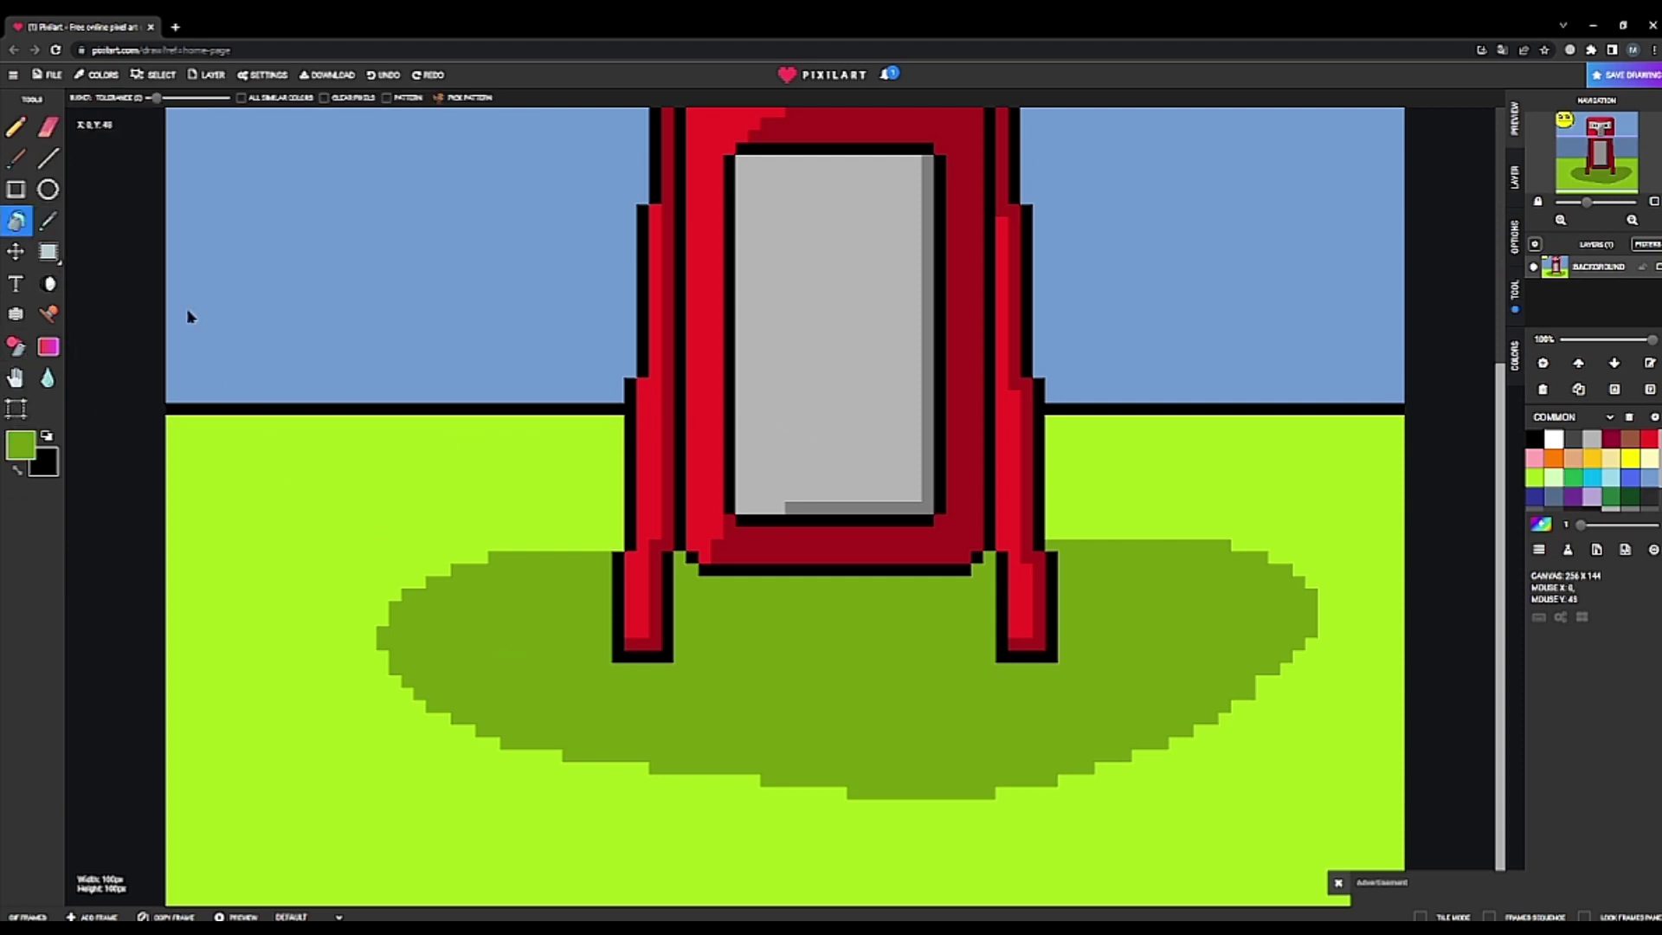
click(48, 157)
drag(172, 414, 610, 409)
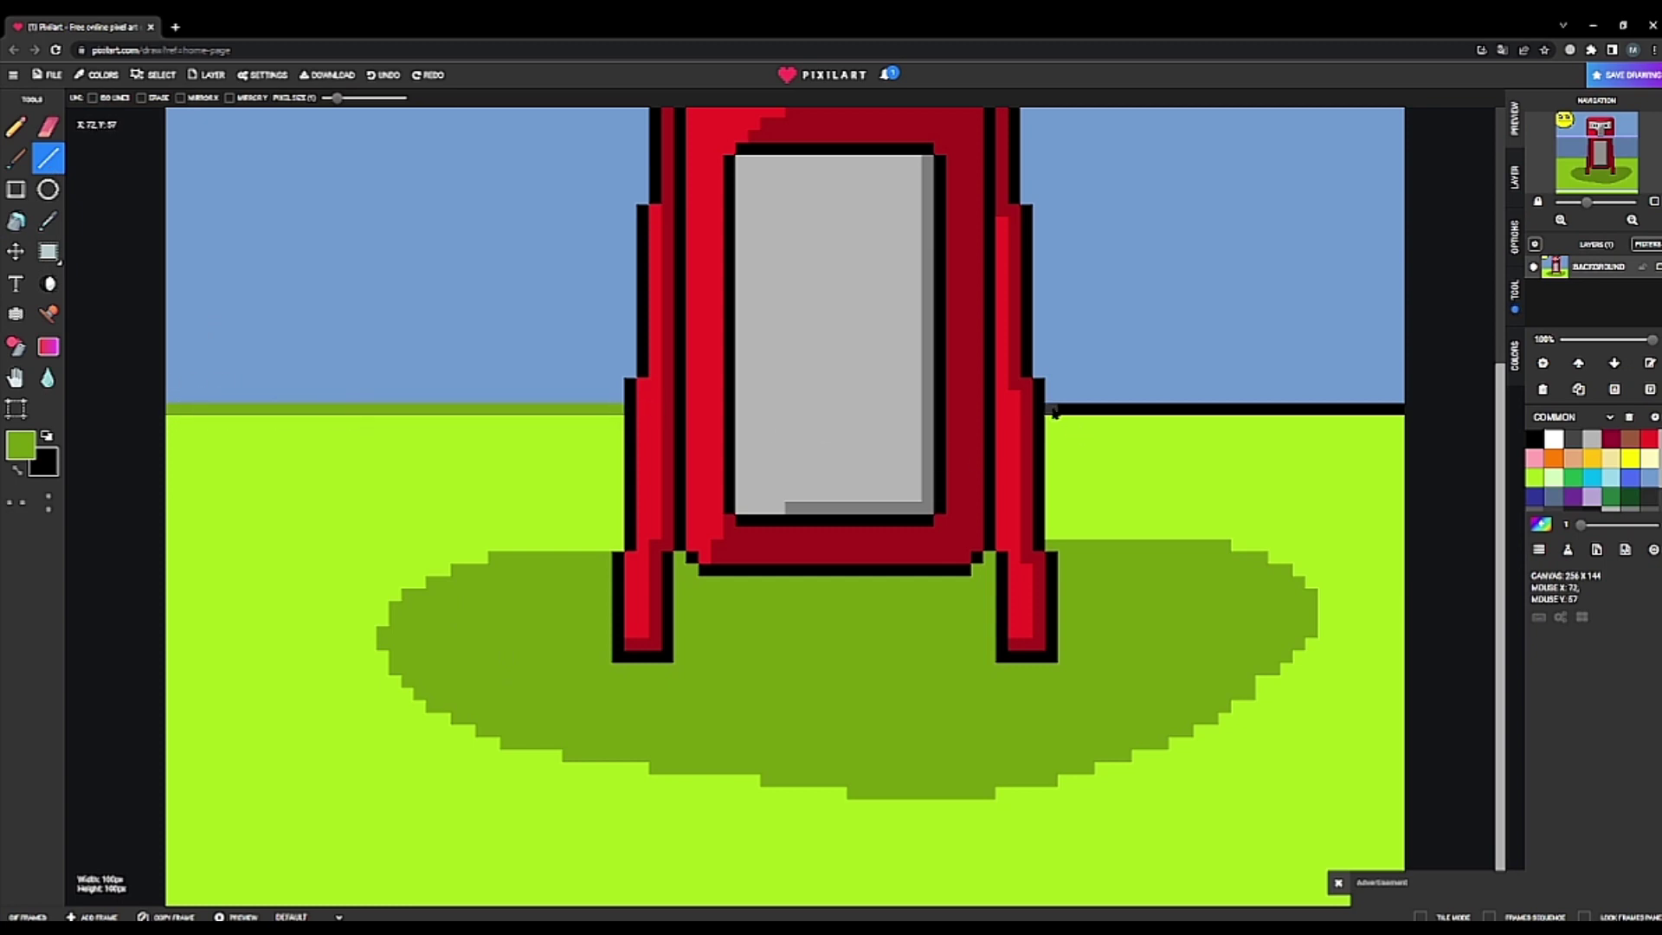
drag(1054, 412, 1407, 413)
scroll(1158, 459, down, 3)
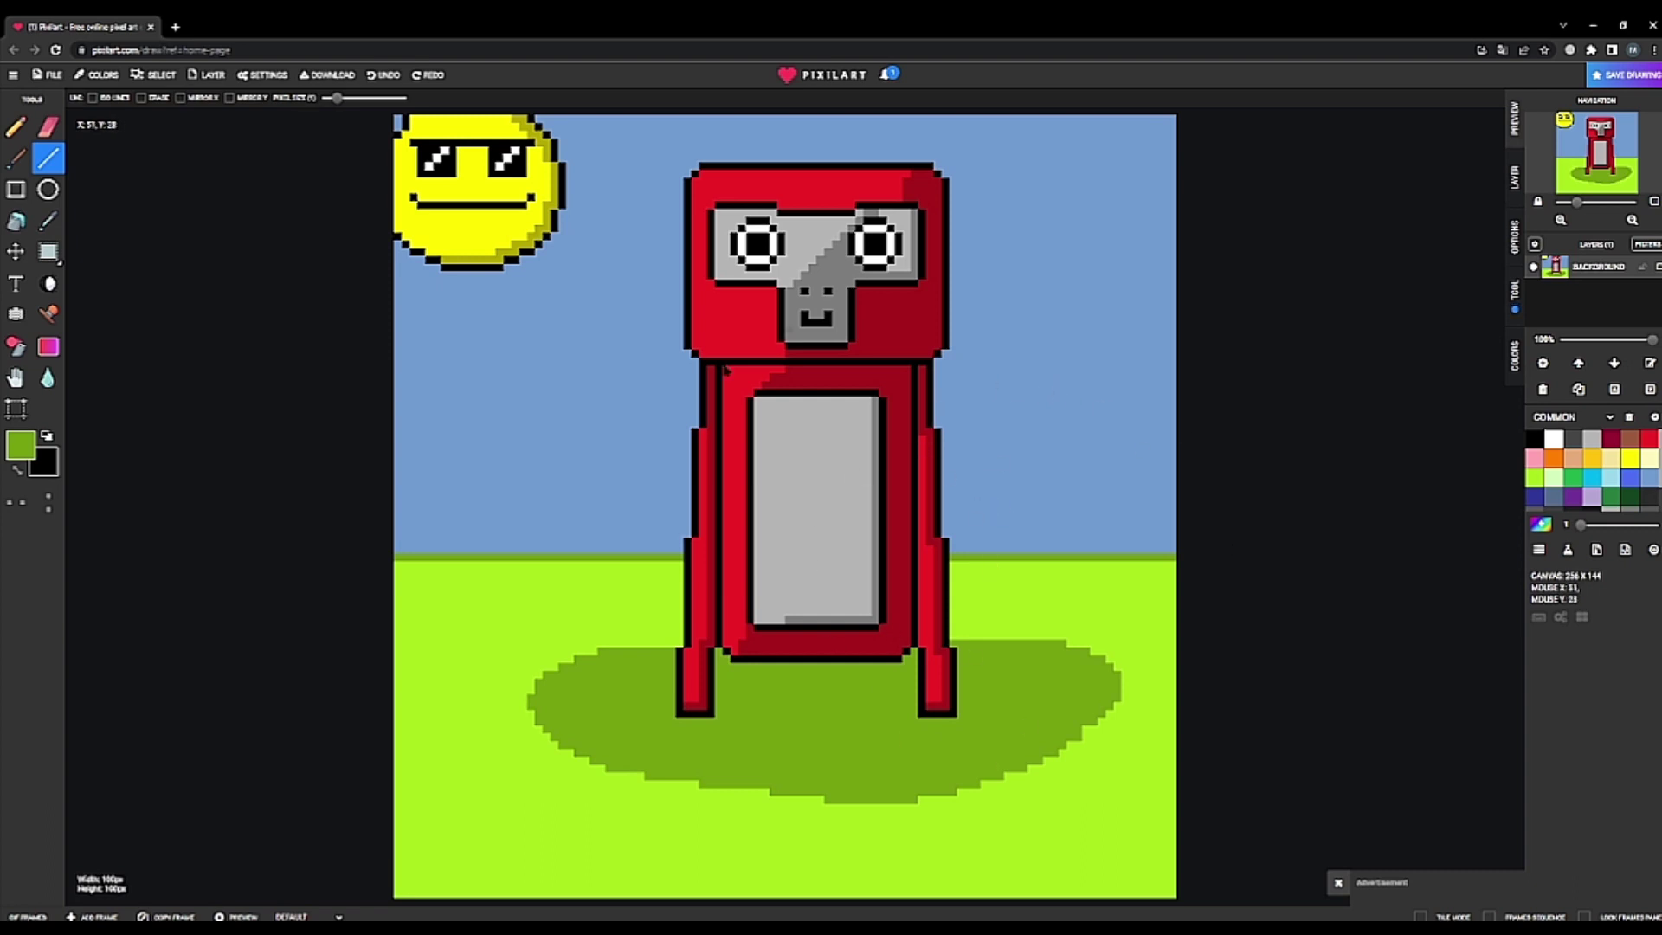
- Try filling the head's black top outline with dark red
scroll(842, 270, up, 2)
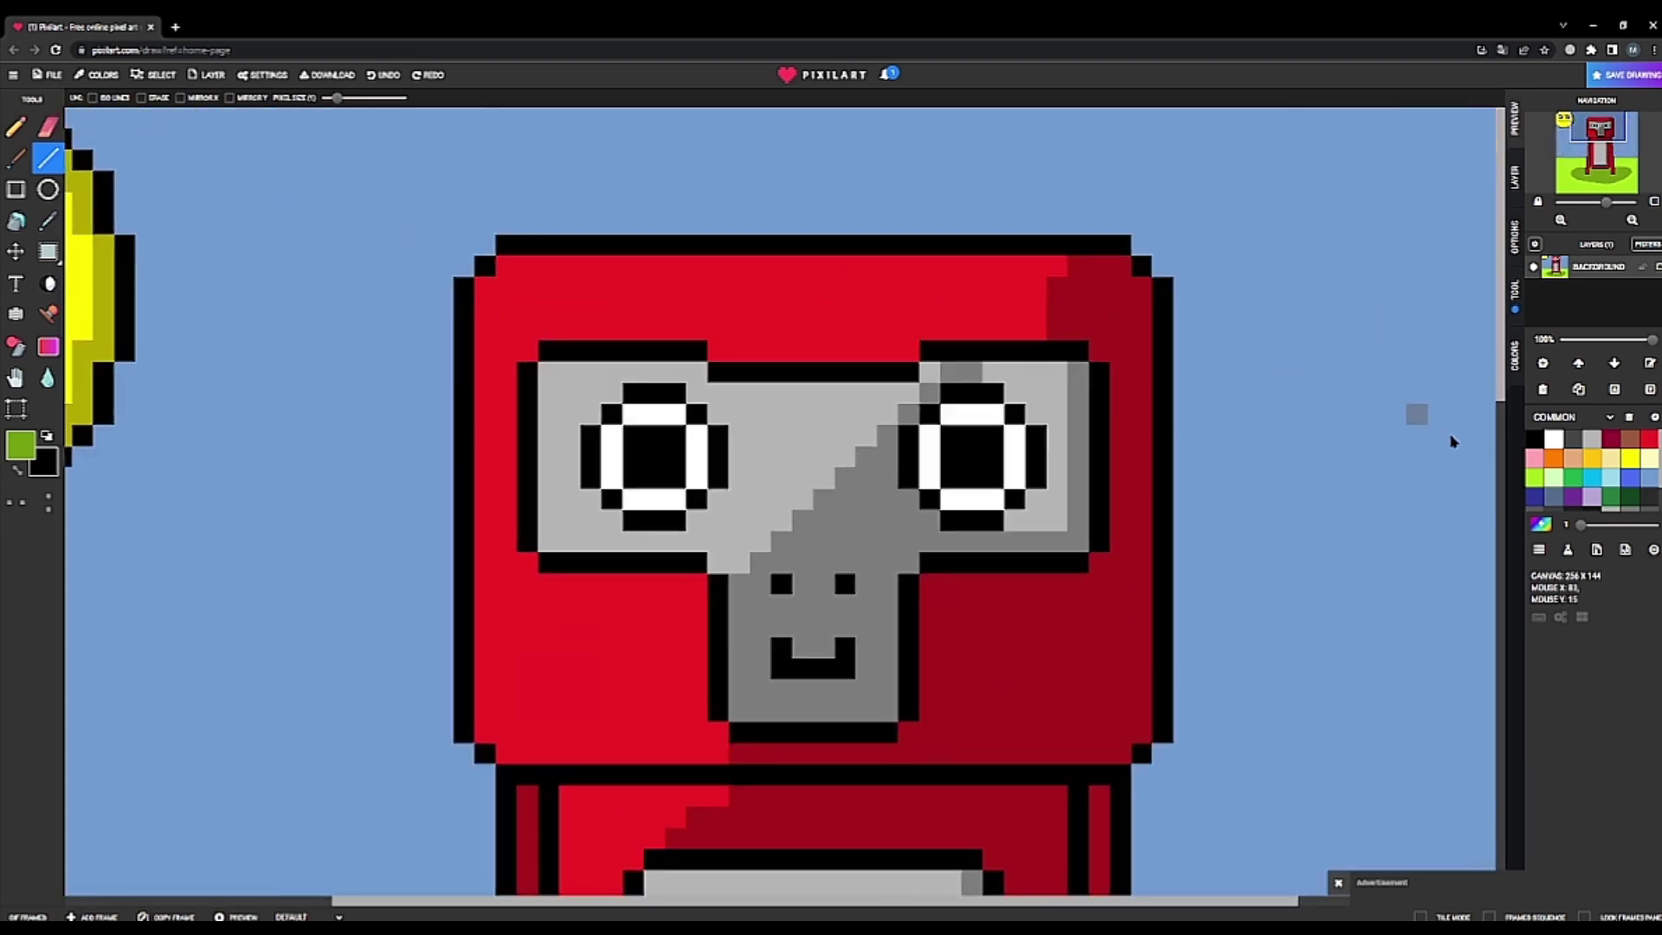
click(1611, 439)
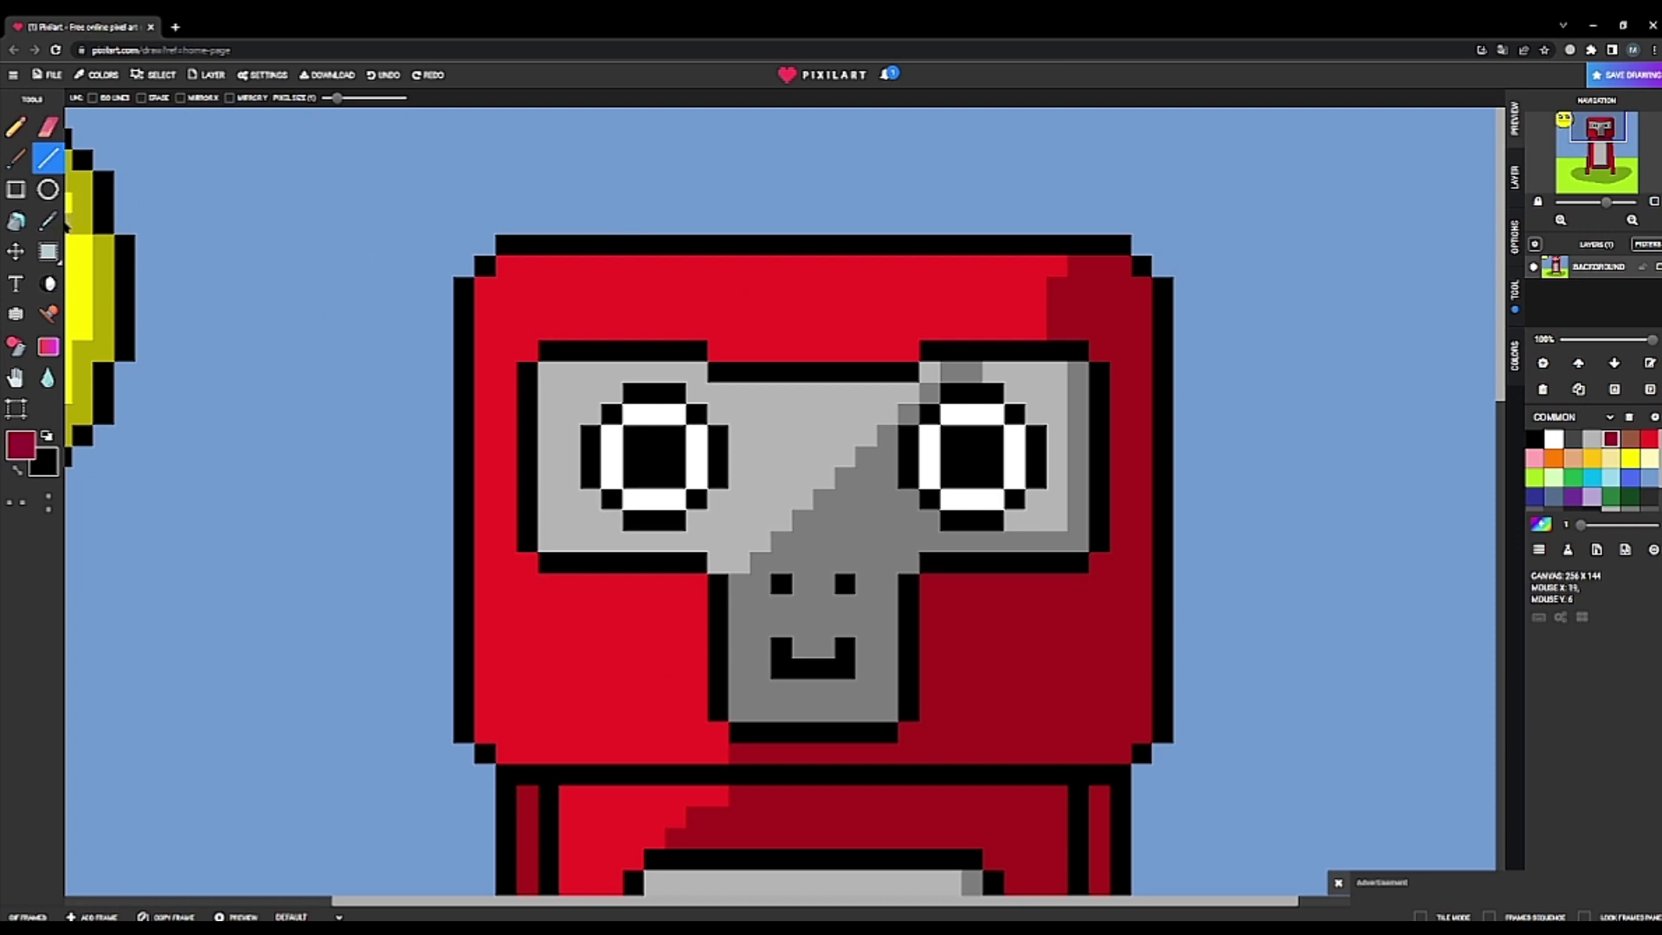
click(16, 220)
scroll(1093, 423, down, 2)
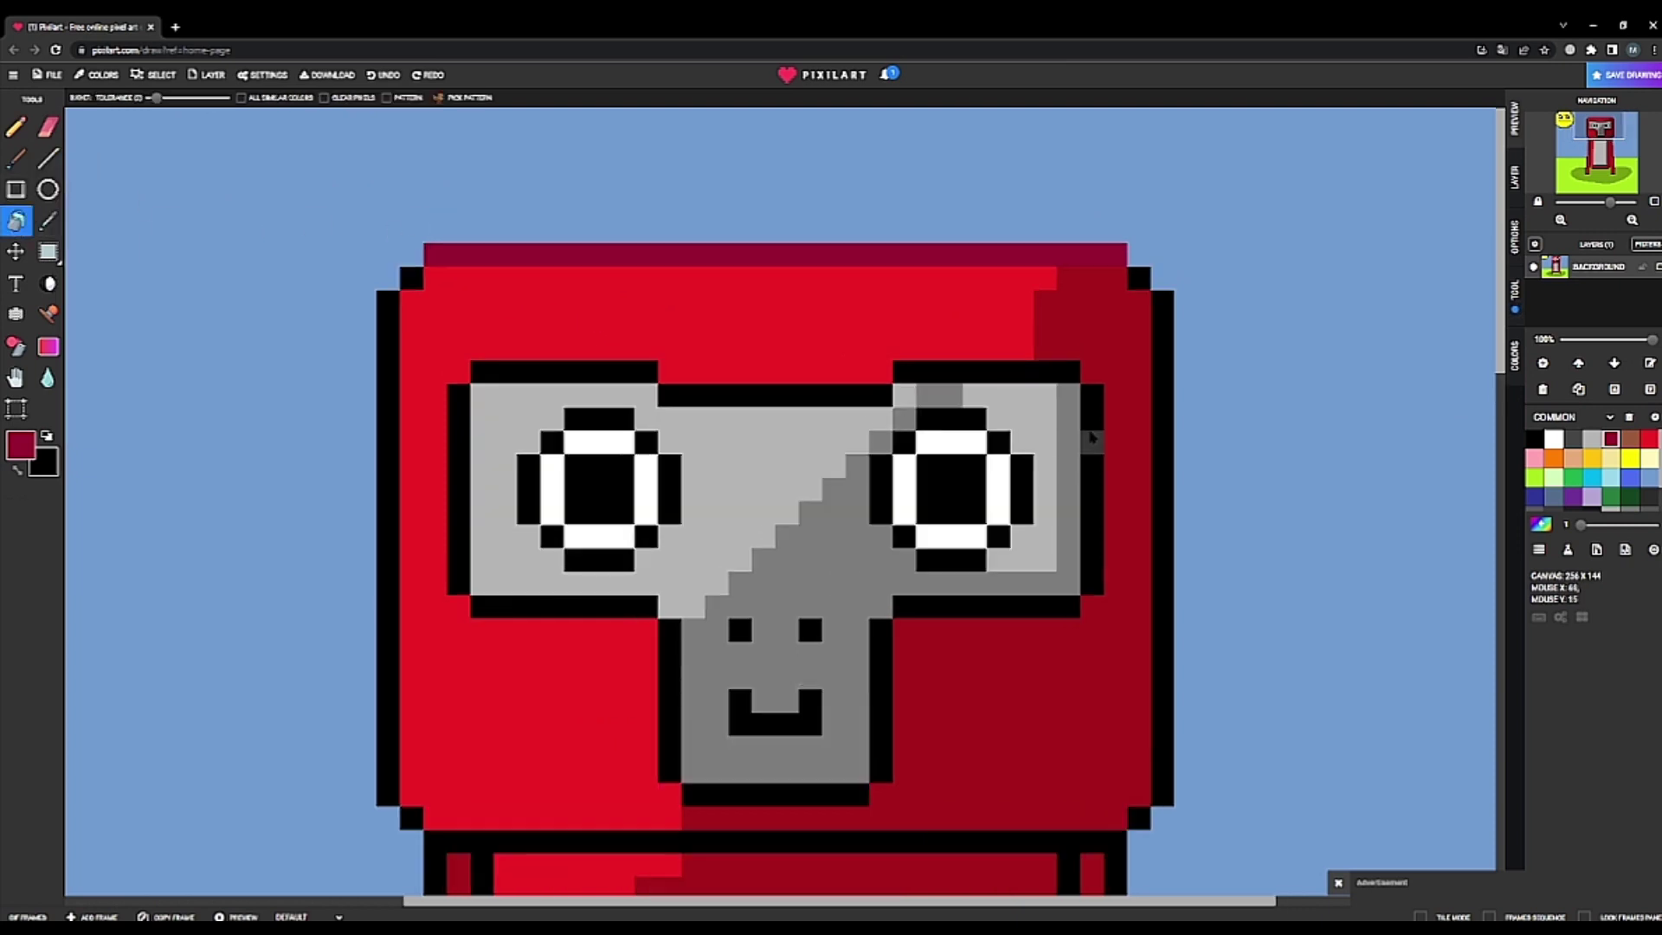
scroll(1130, 405, down, 1)
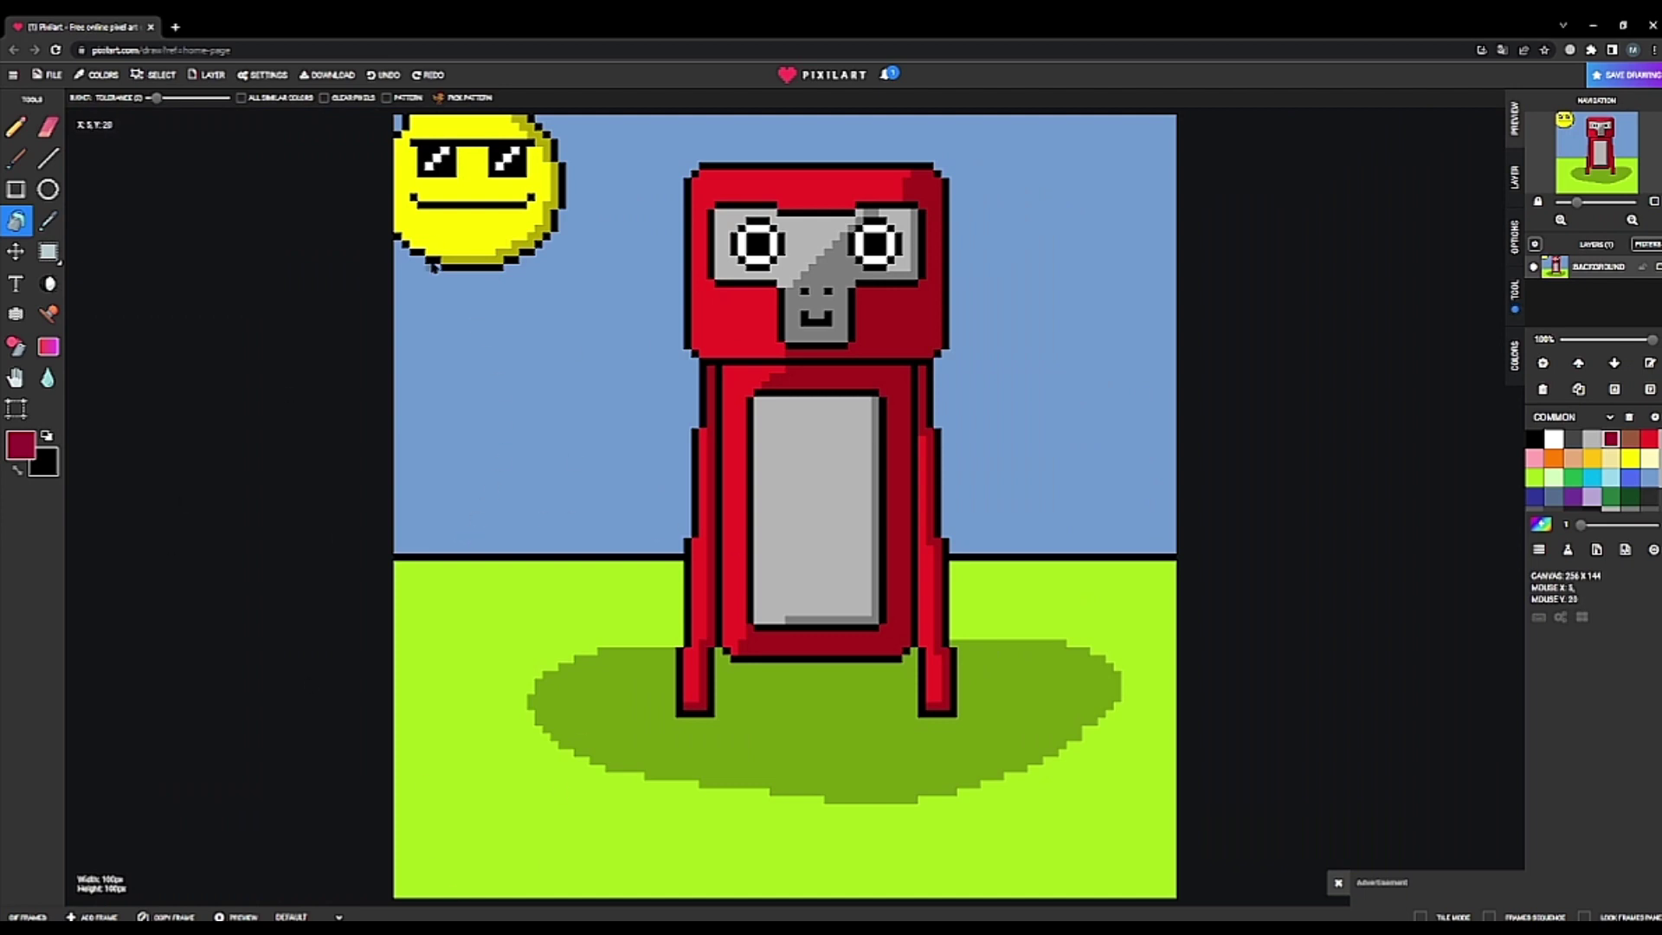
- Draw a solid light pink tongue, 3 by 3 pixels, hanging below the sun's mouth near its left end
scroll(433, 230, up, 4)
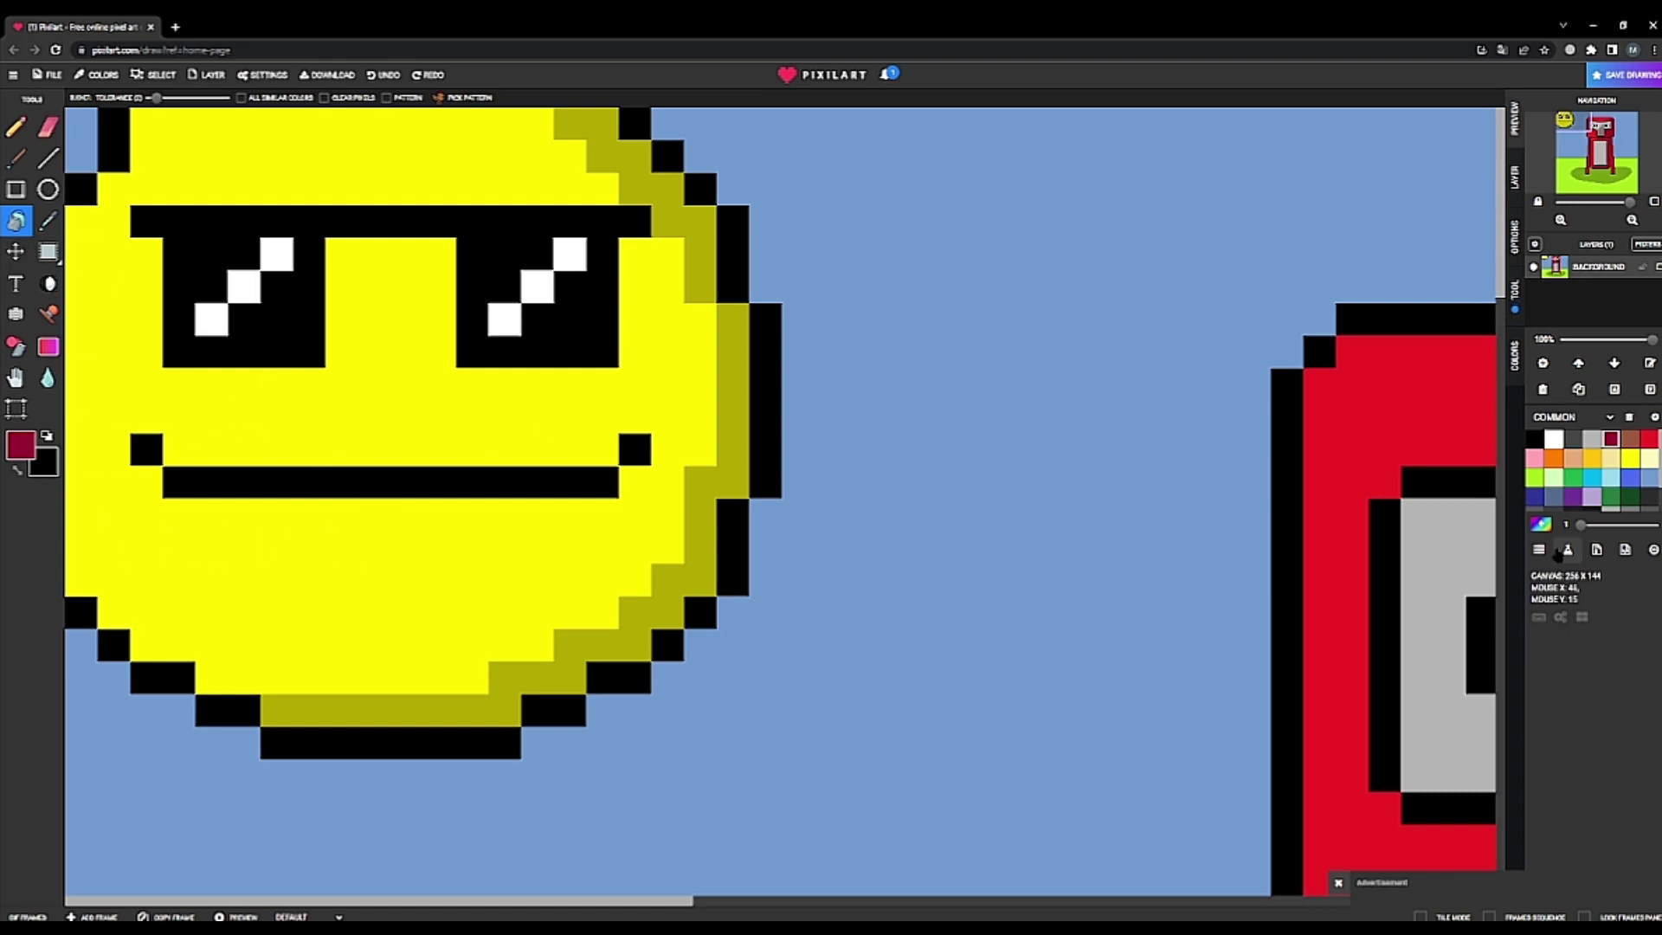
click(1535, 476)
click(1535, 457)
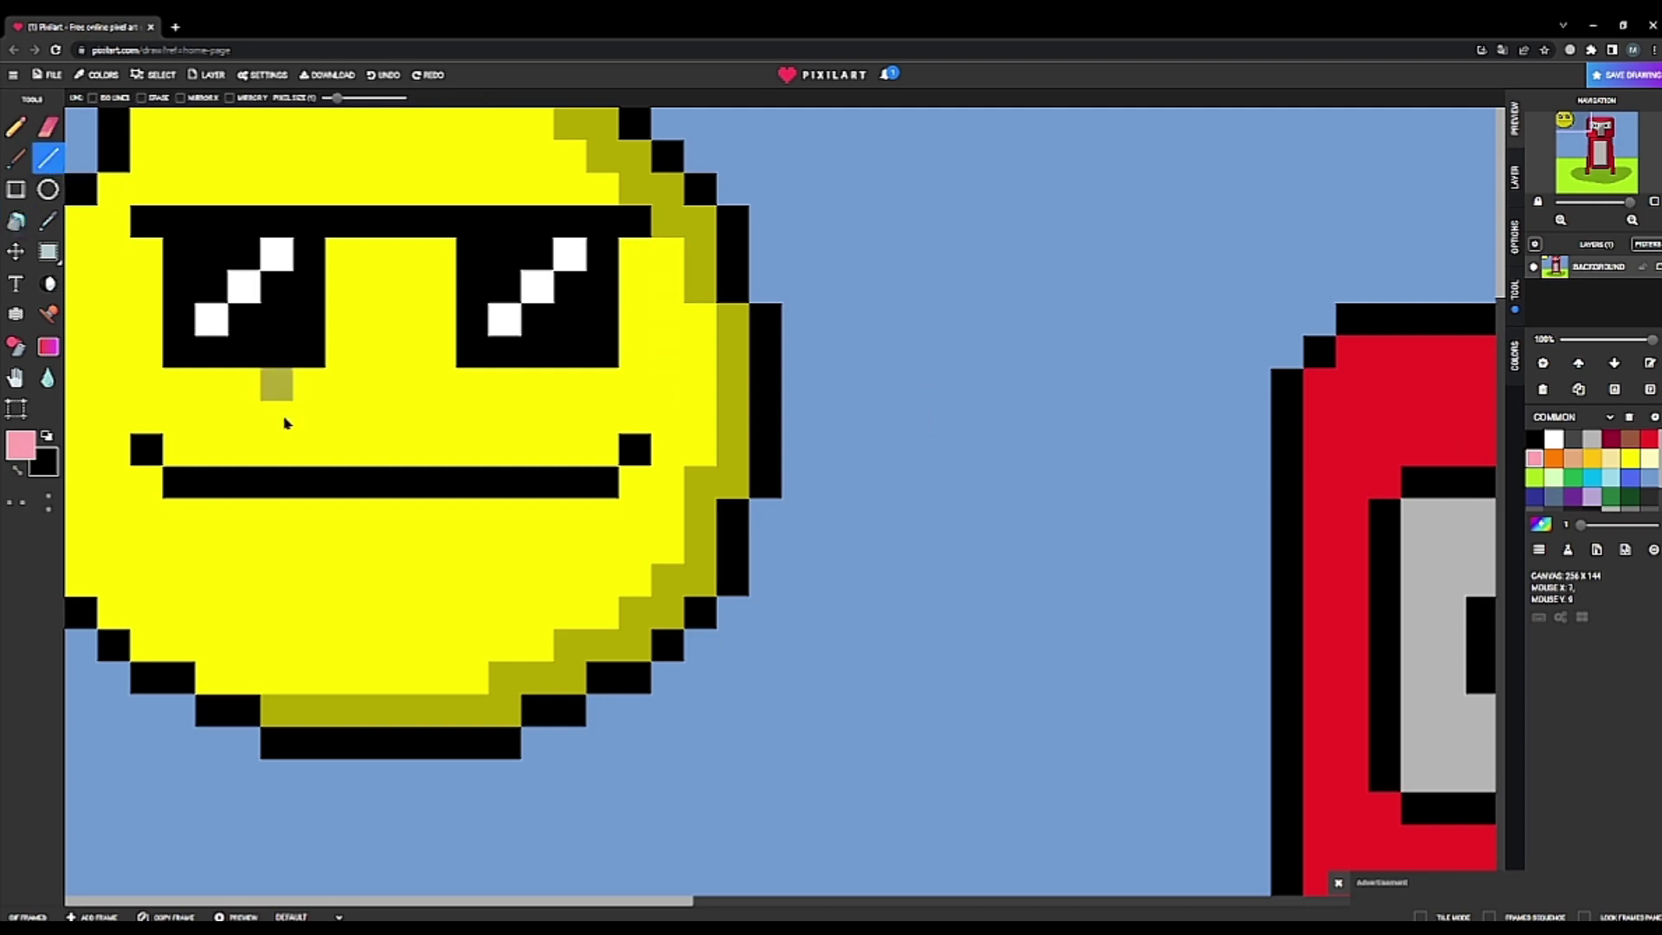
click(16, 188)
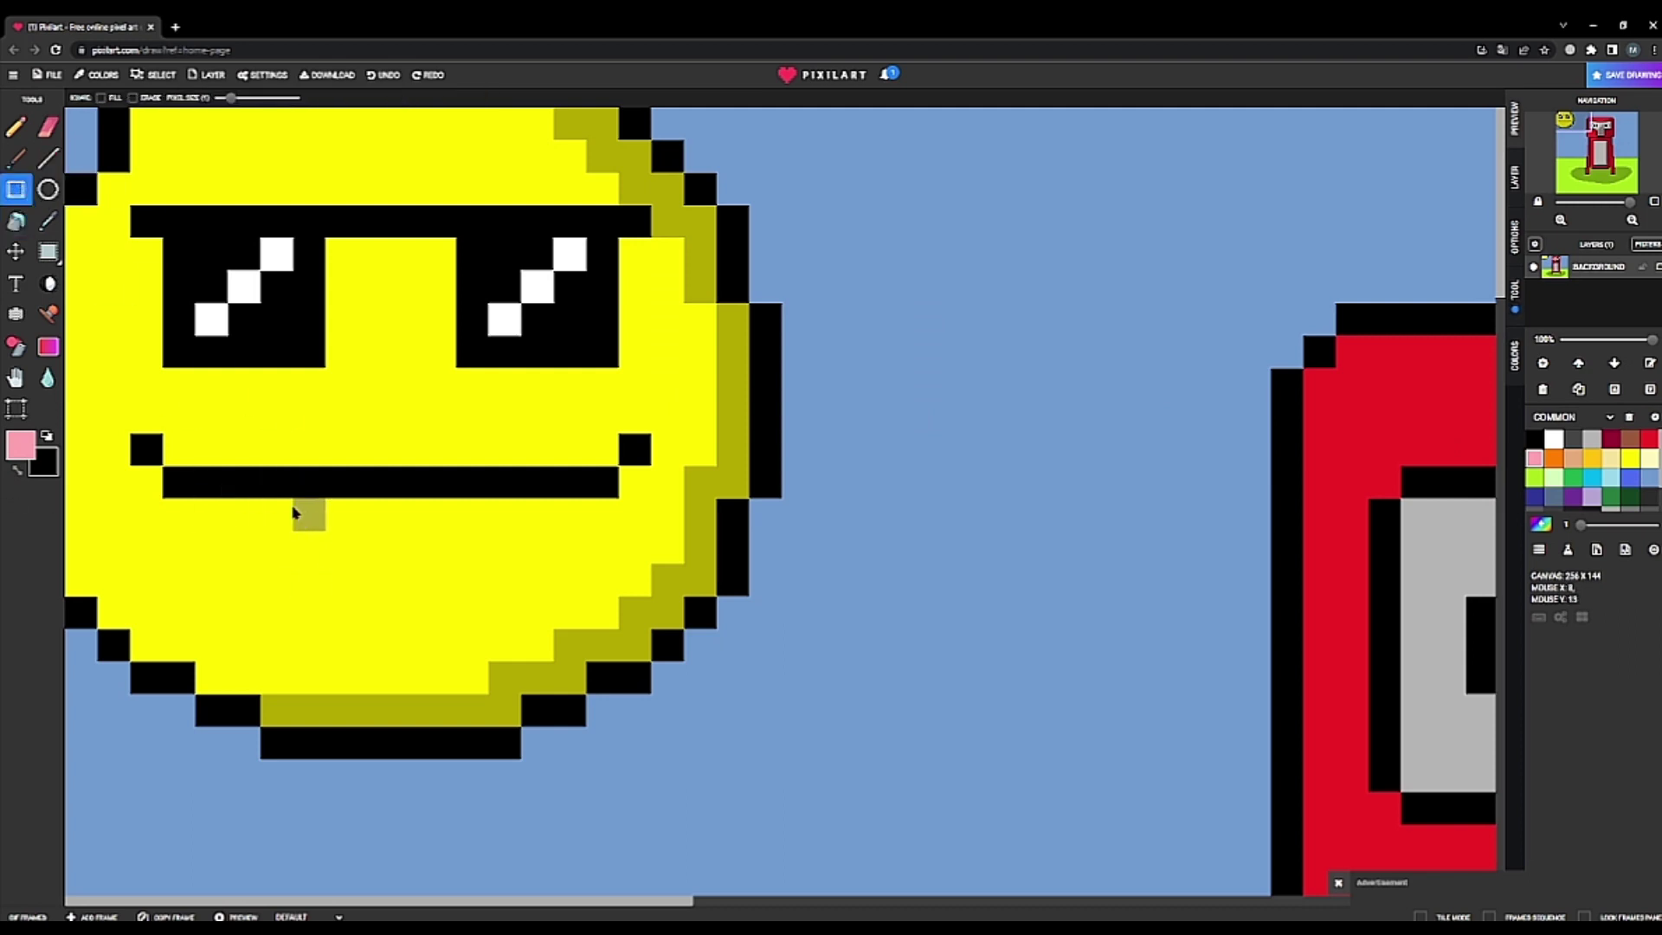
drag(211, 511, 305, 585)
key(ctrl+z)
drag(212, 513, 259, 570)
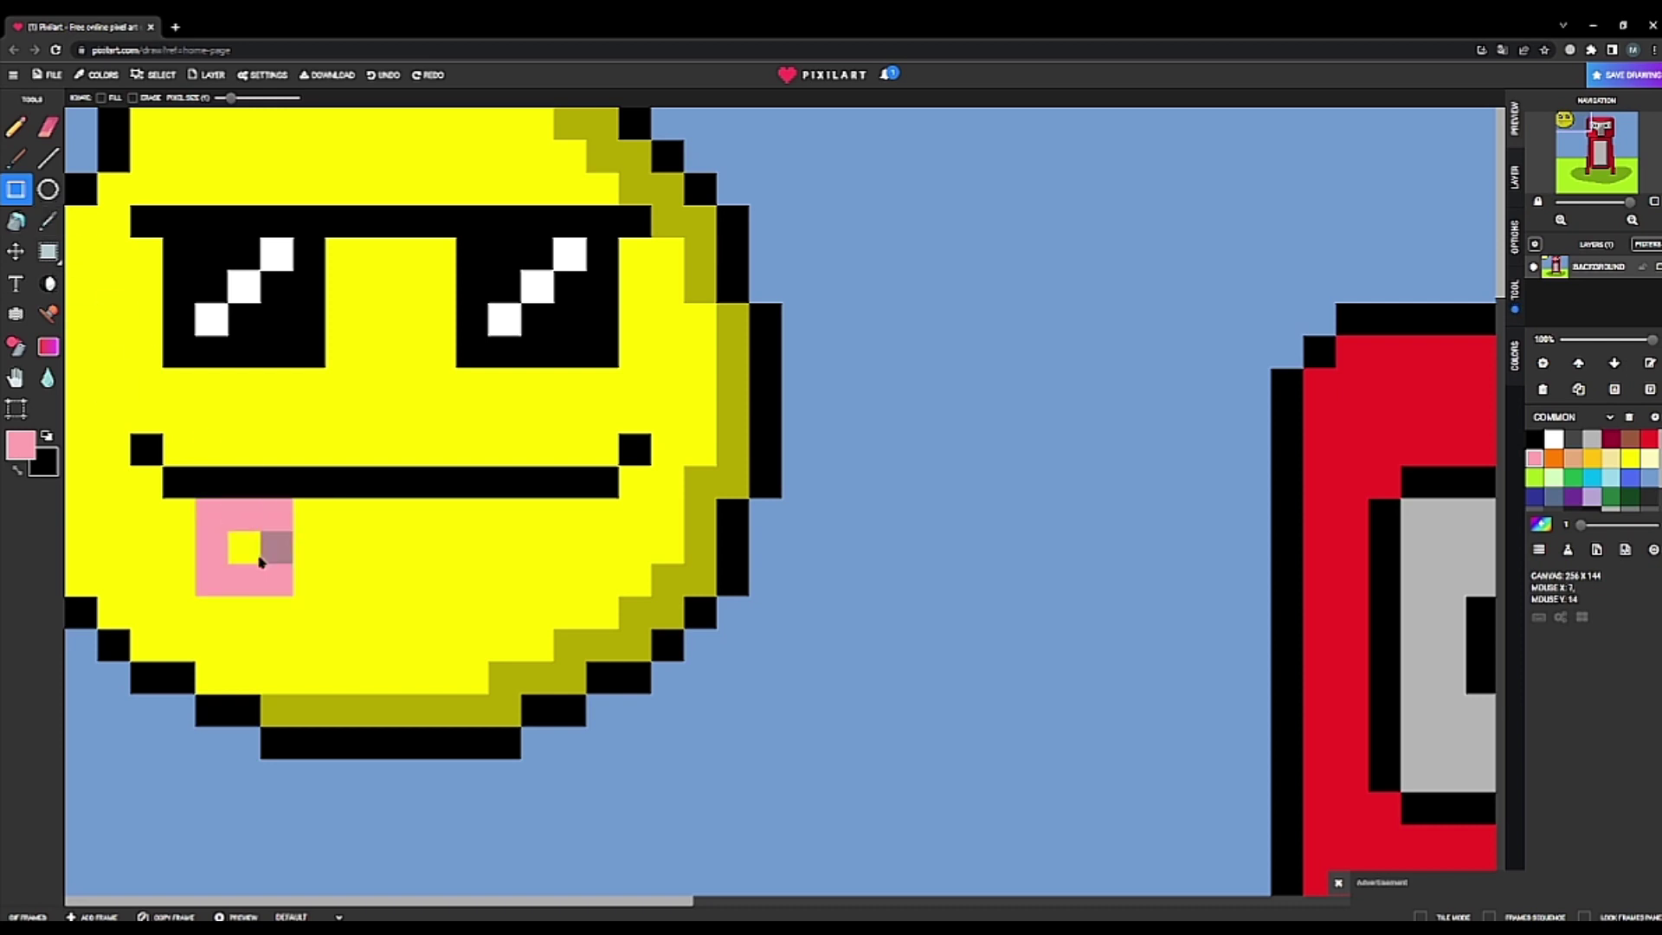
click(243, 547)
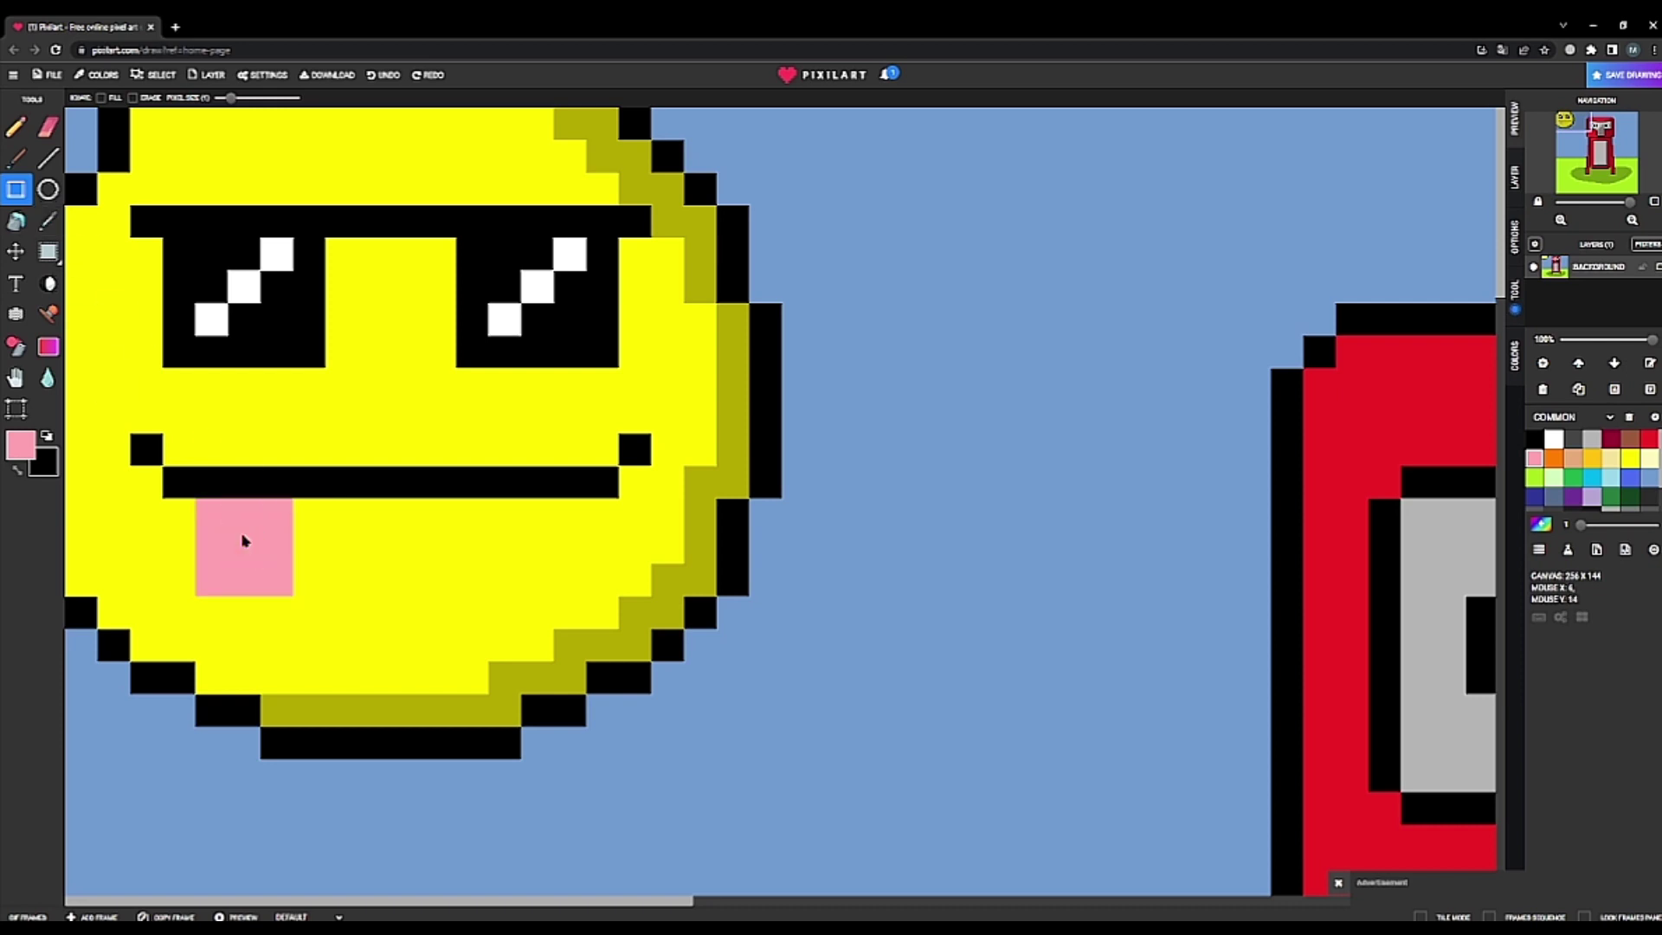
- Try a two-pixel black vertical line down the middle of the sun's tongue, and undo it
click(48, 158)
click(1535, 439)
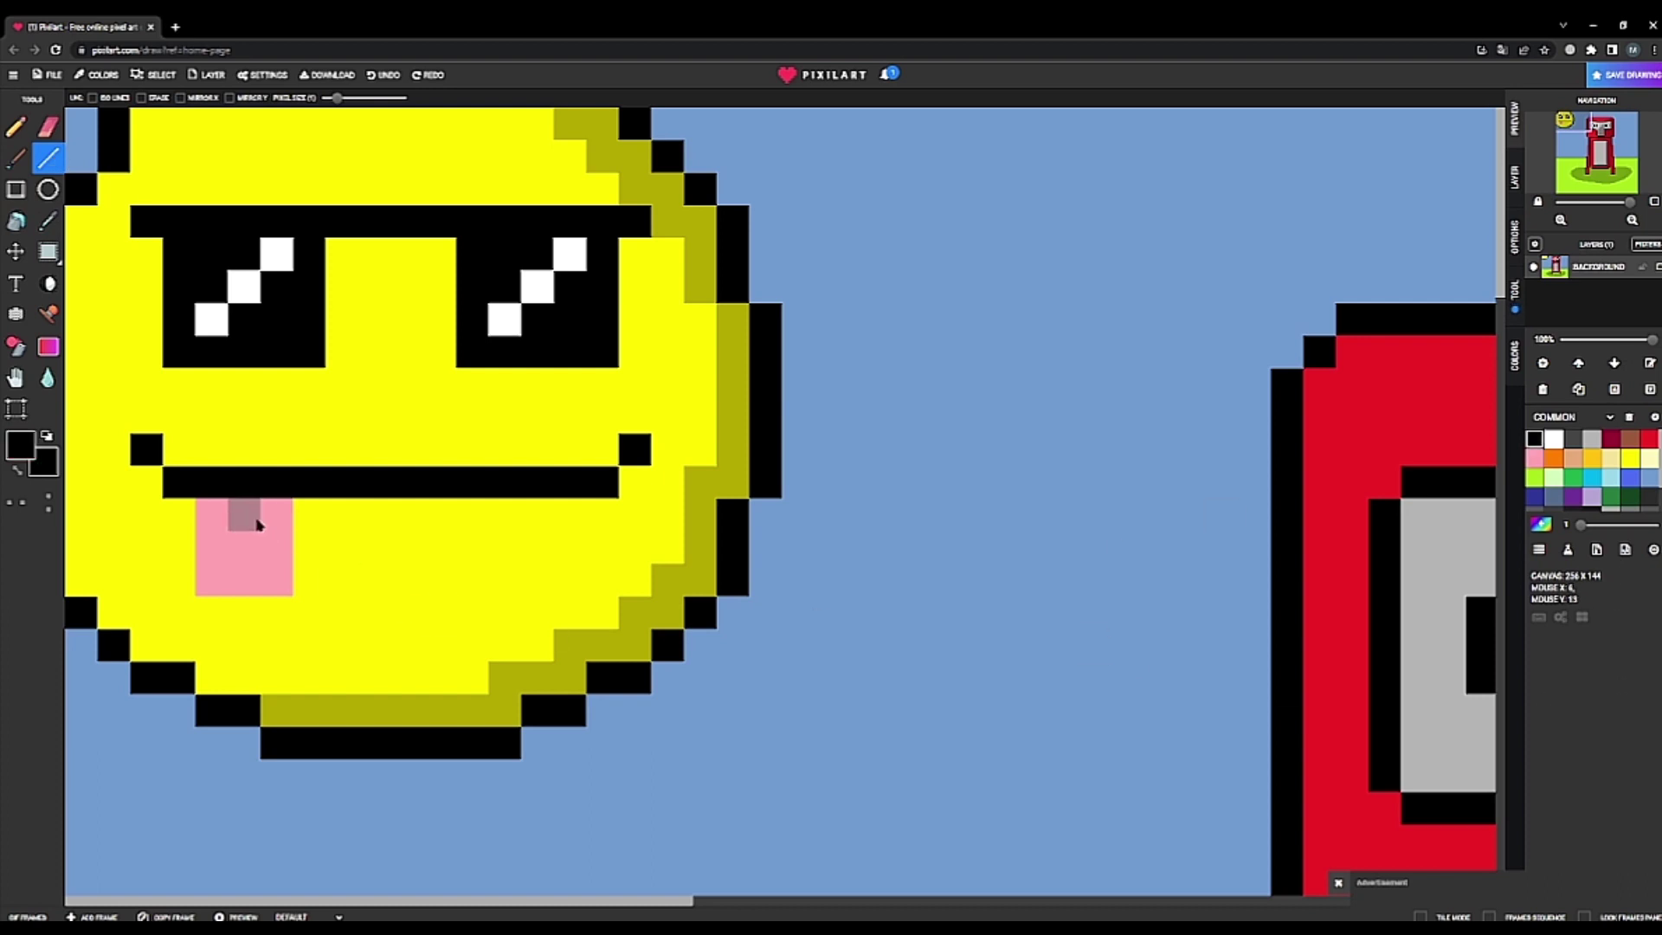
drag(244, 515, 244, 547)
scroll(554, 561, down, 2)
scroll(545, 523, down, 2)
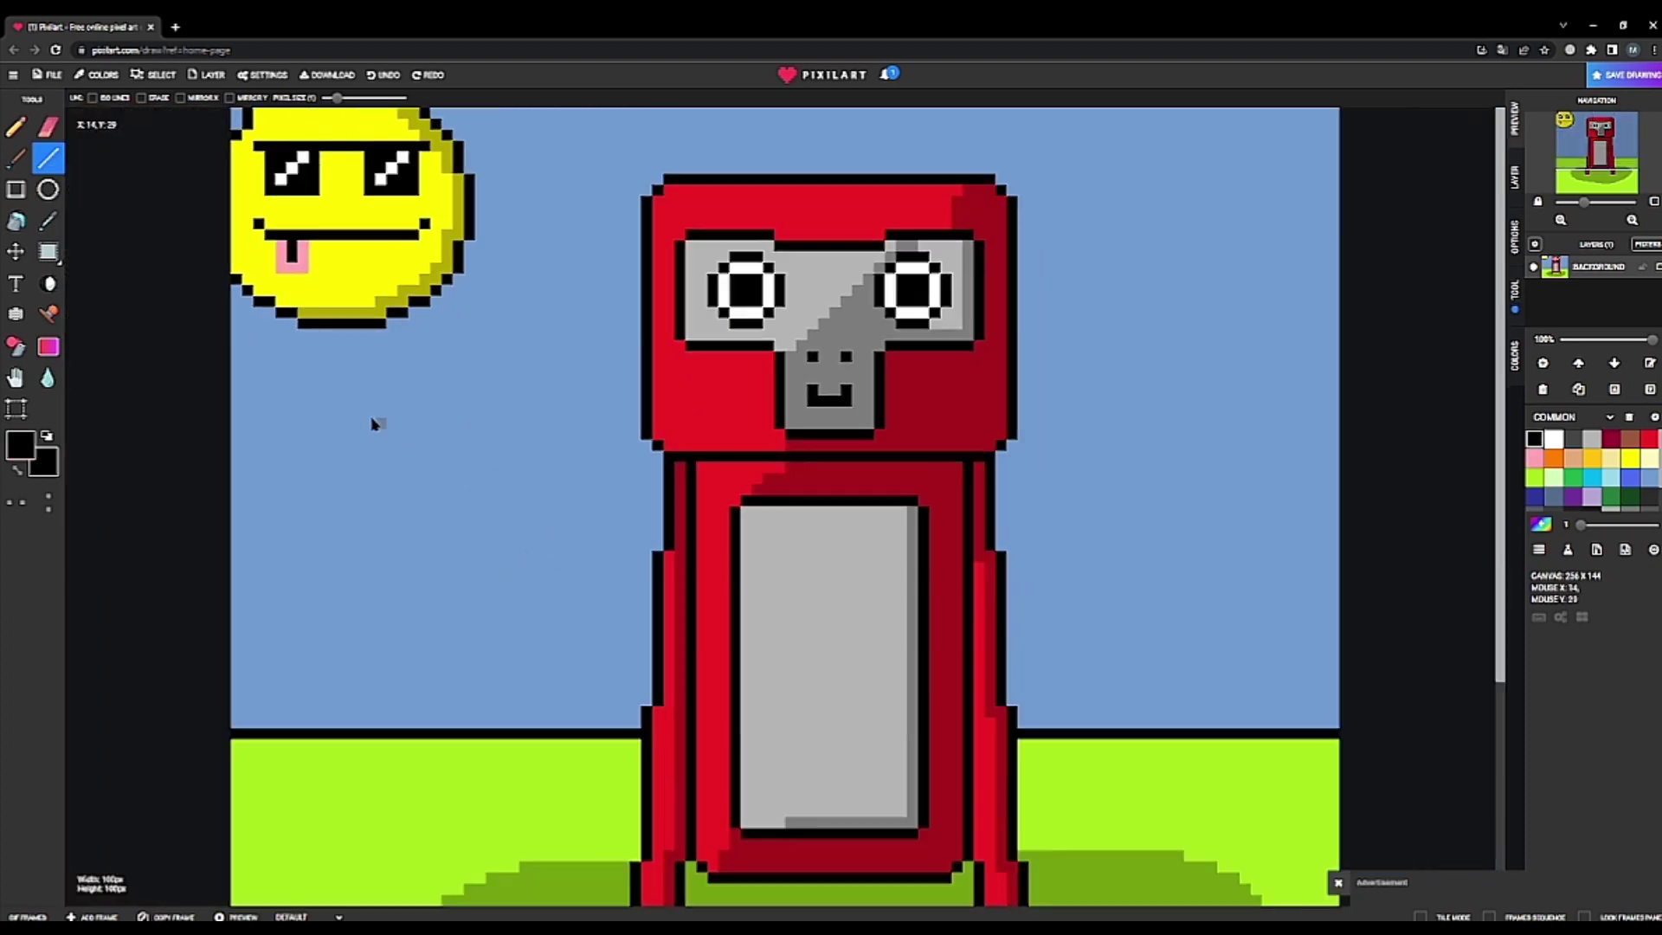
scroll(222, 360, up, 4)
key(ctrl+z)
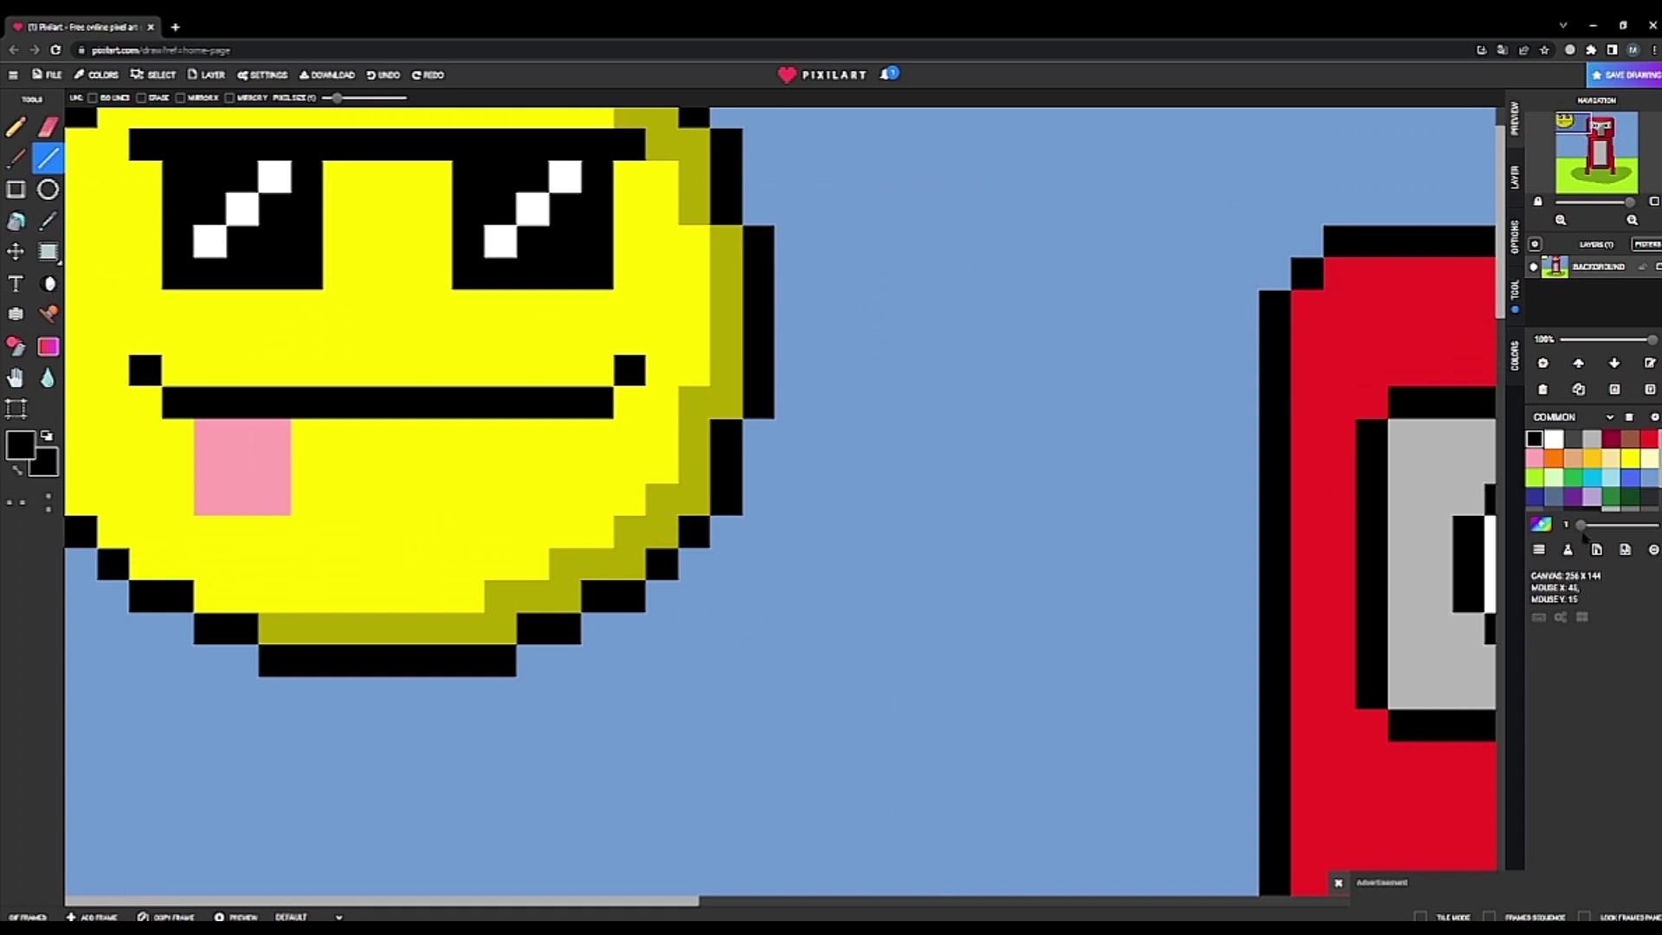
- Mix a darker, muted shade of the tongue's pink and draw a two-pixel vertical crease down the tongue's middle from the mouth
click(1534, 457)
click(20, 445)
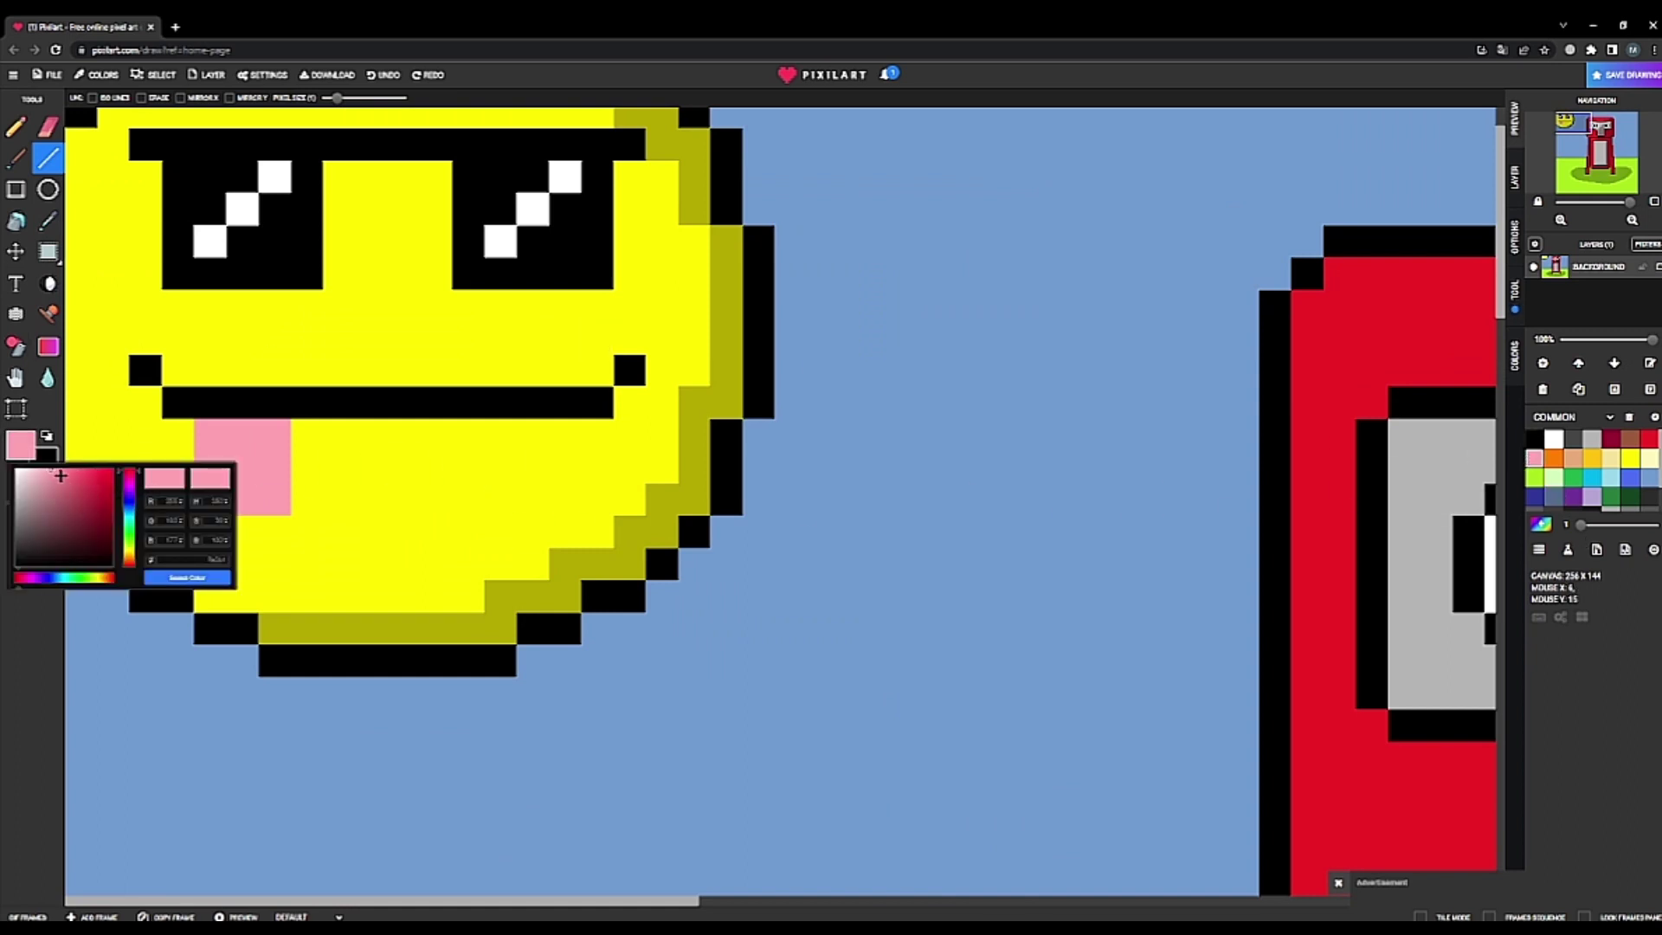
drag(49, 474, 66, 503)
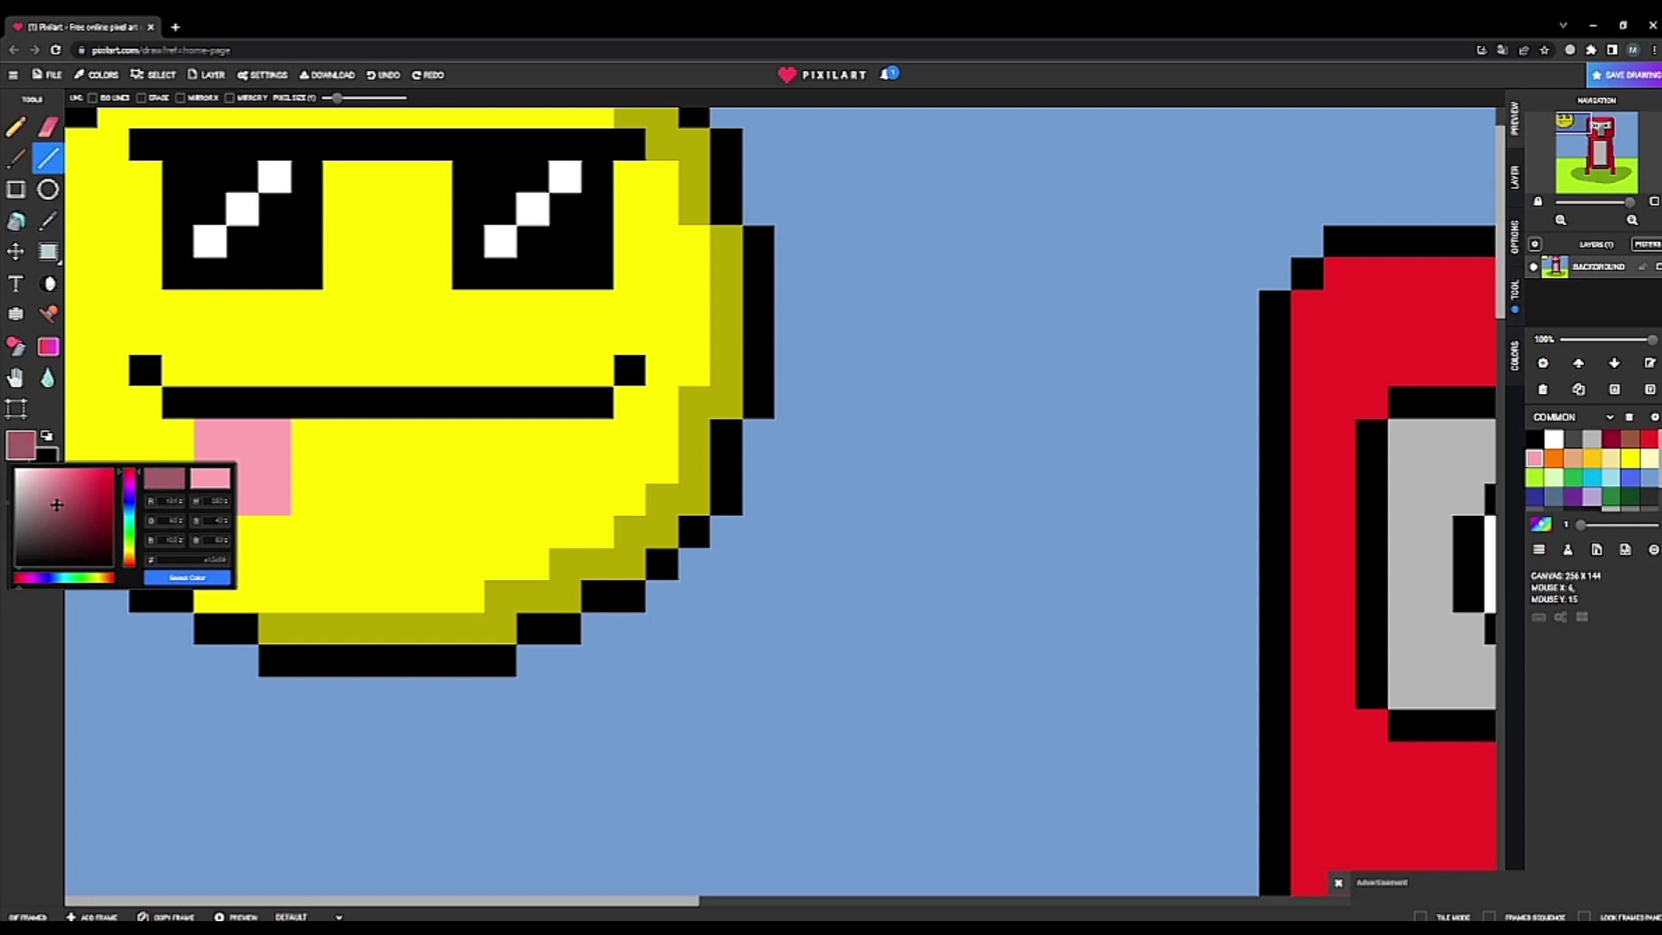
click(187, 578)
drag(243, 466, 242, 433)
scroll(448, 494, down, 2)
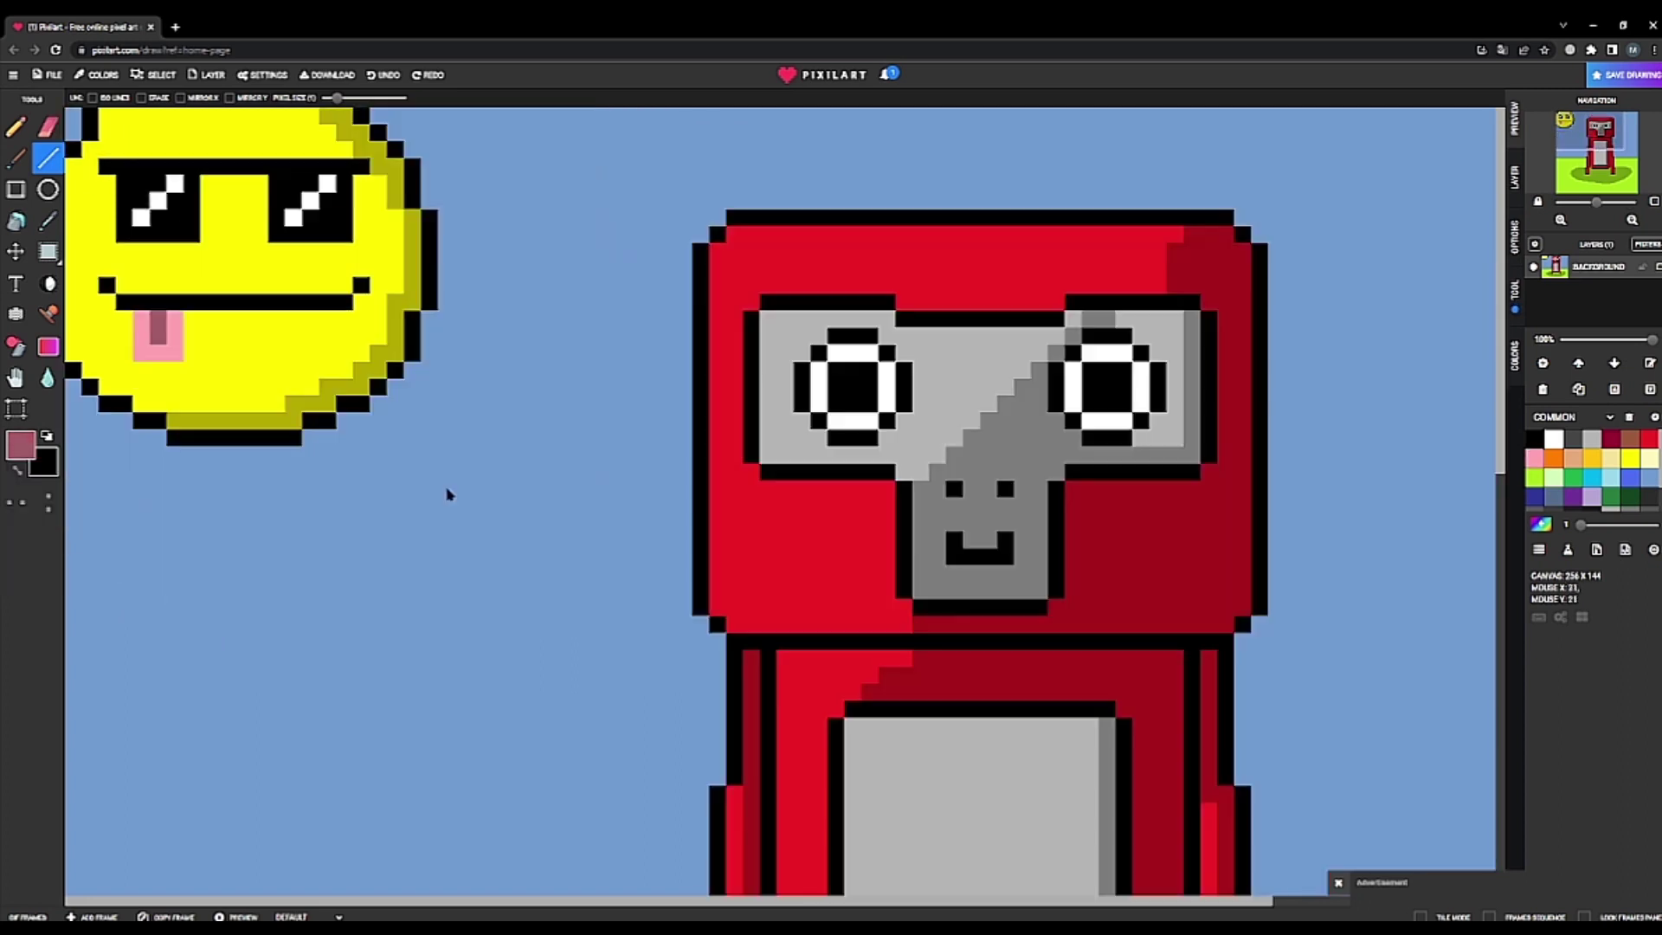
scroll(463, 528, down, 2)
scroll(329, 381, up, 4)
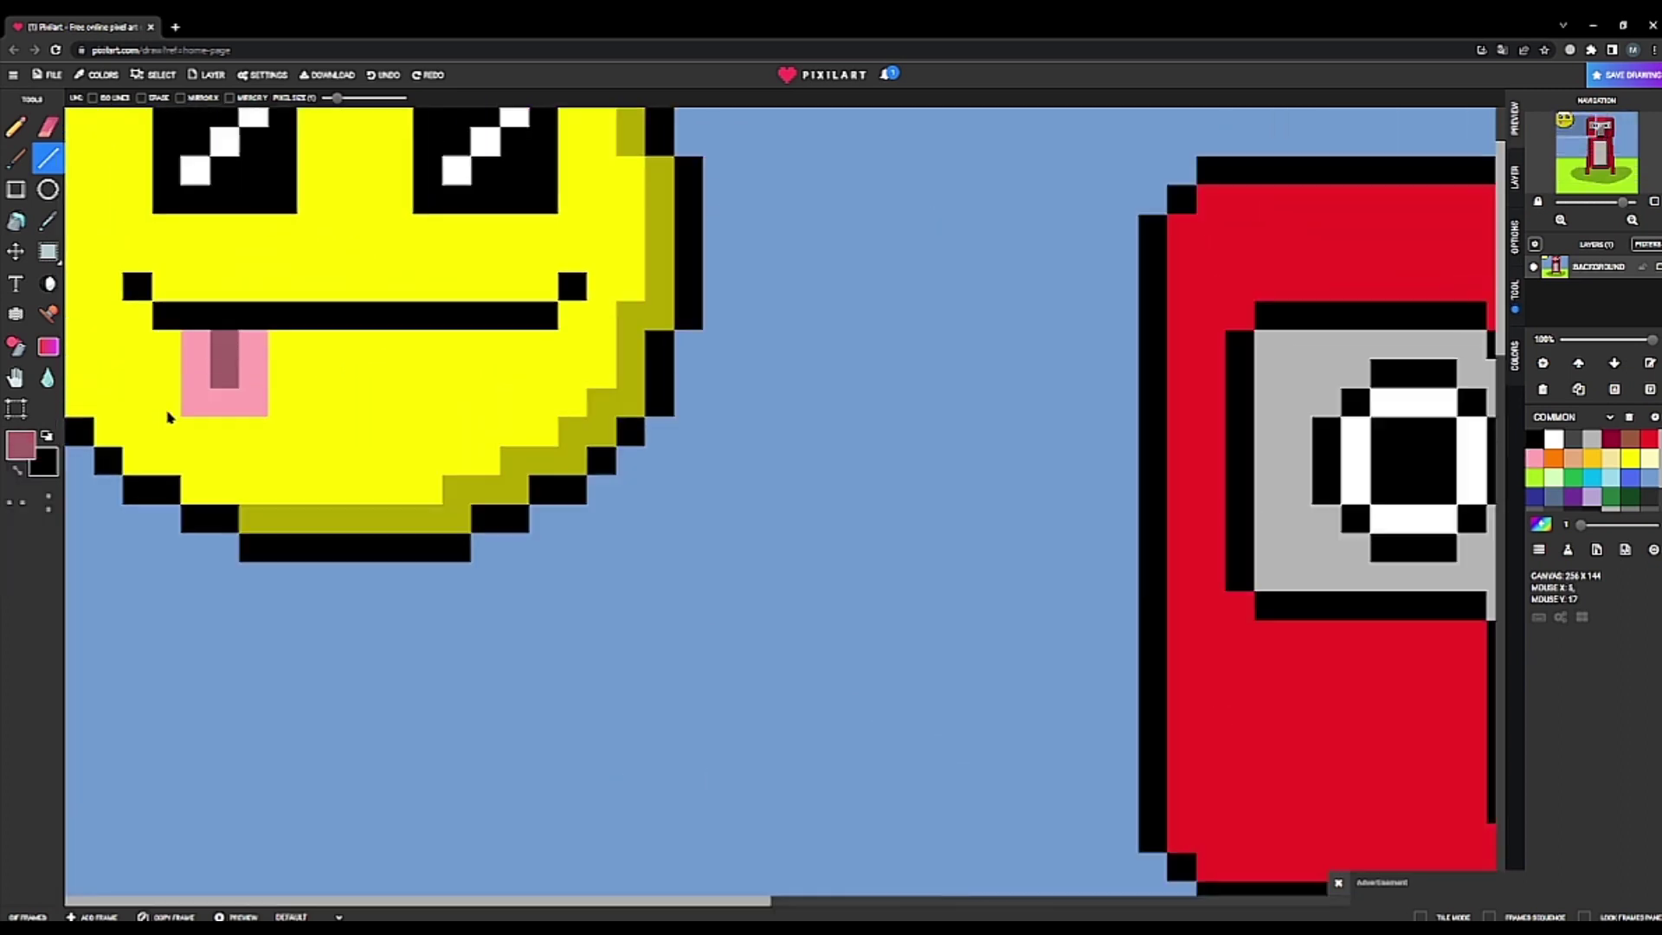
scroll(169, 417, up, 1)
scroll(270, 463, down, 3)
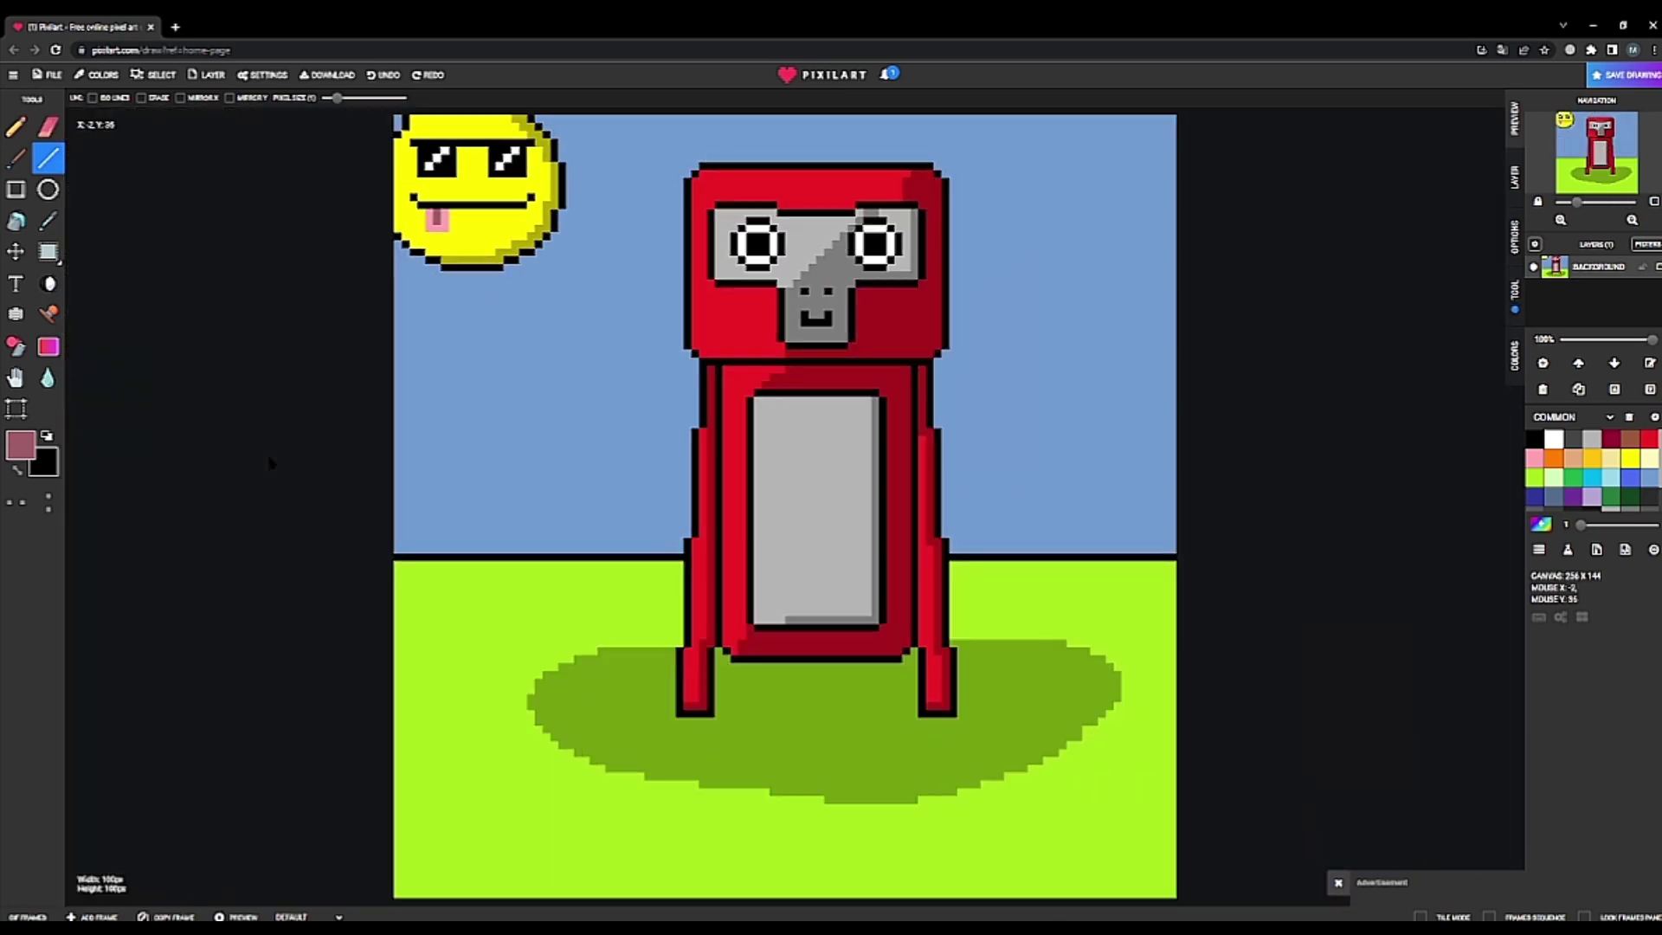
scroll(360, 252, up, 2)
scroll(386, 346, down, 2)
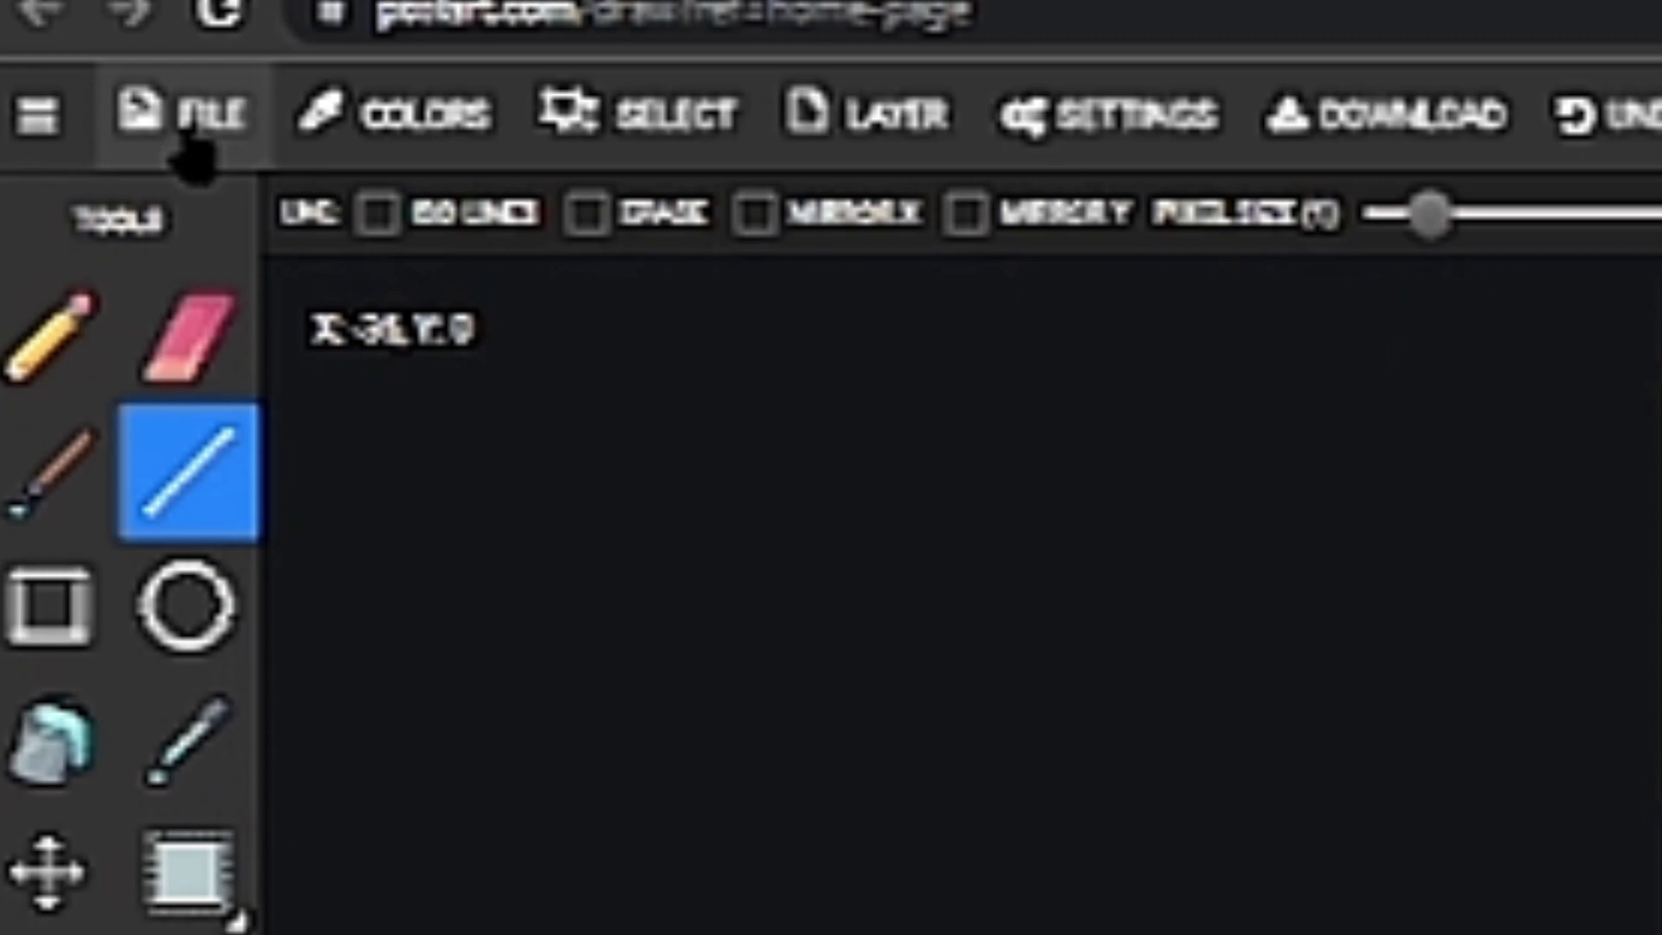
- Open the drawing's download options and set the export scale to 100
click(48, 78)
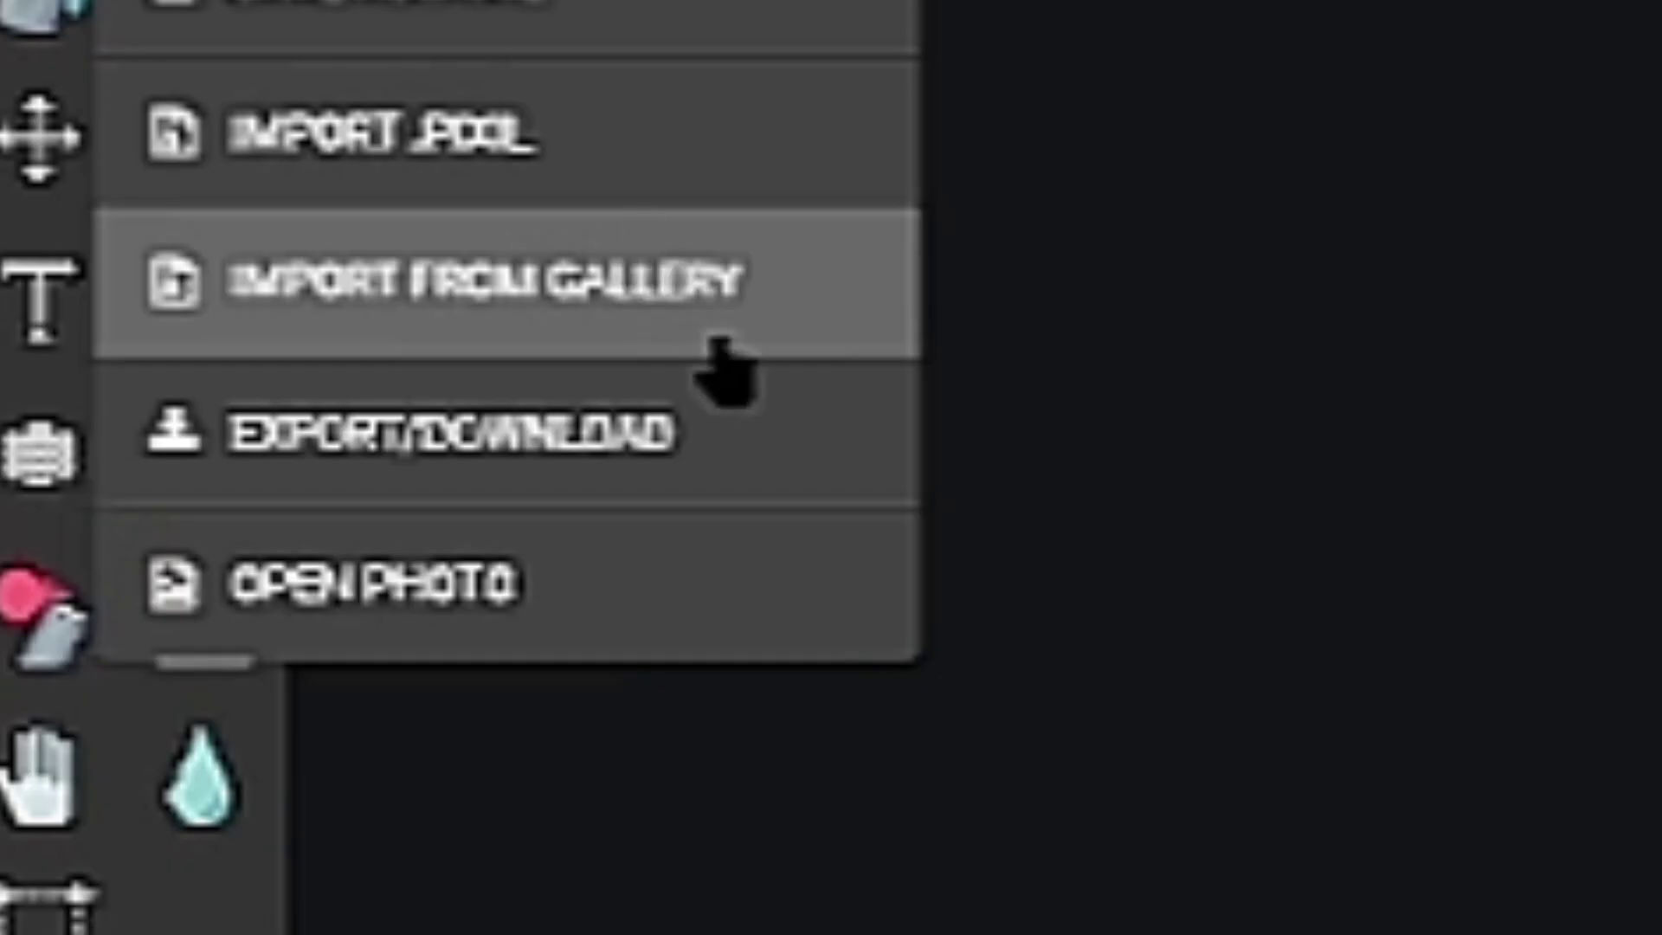
click(610, 456)
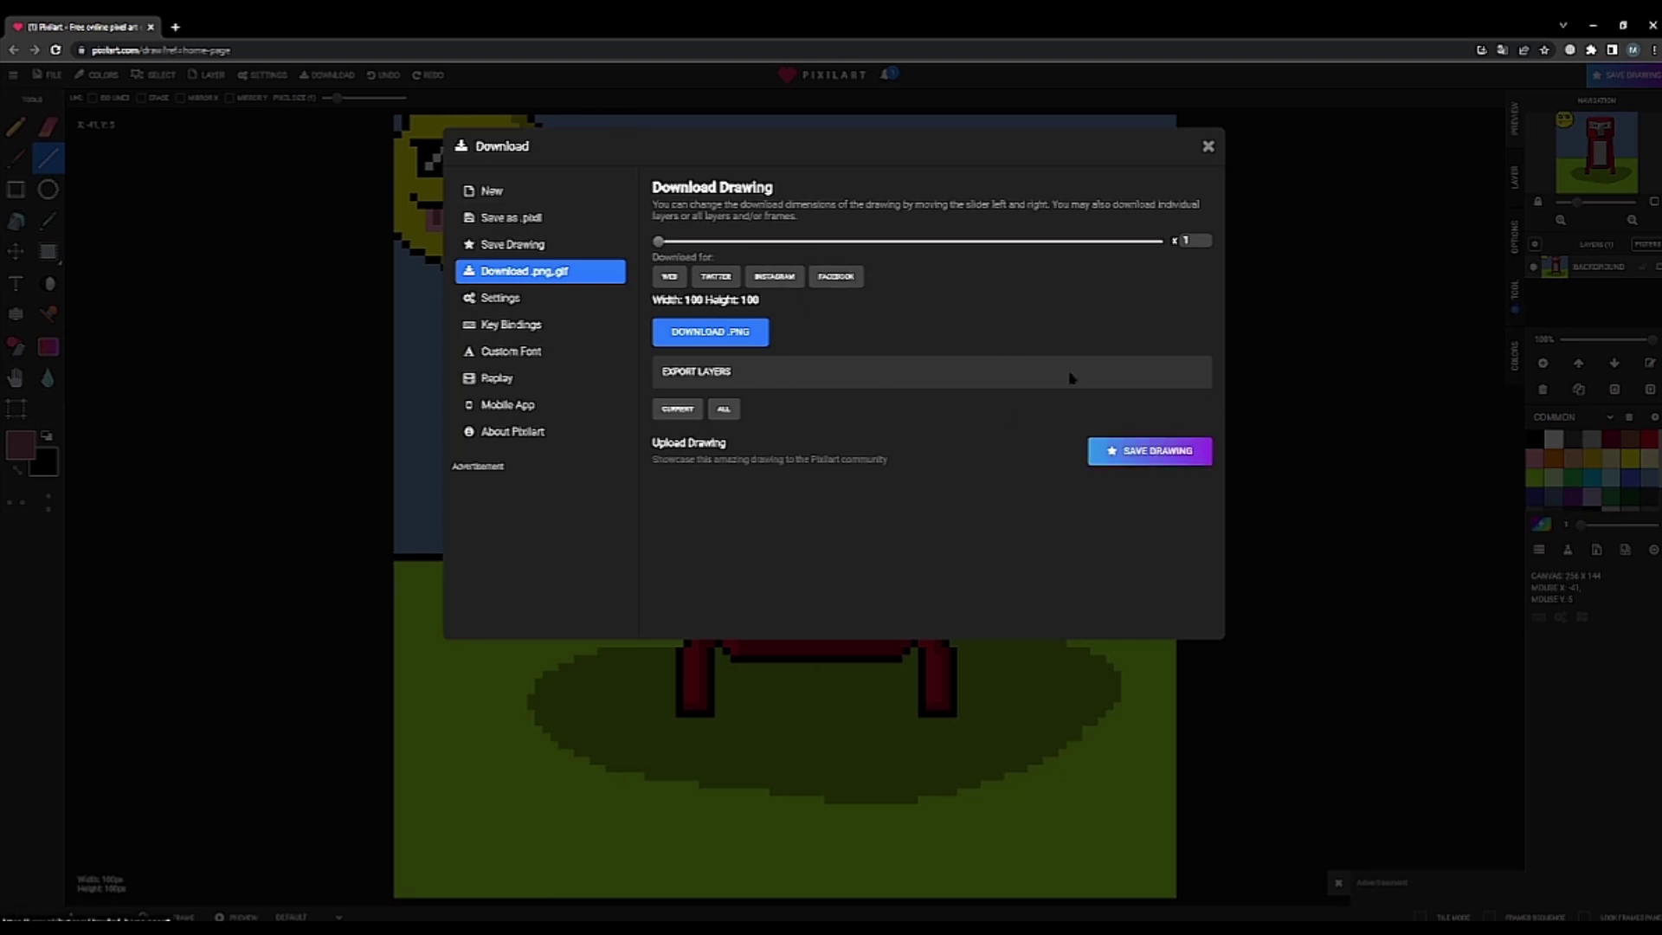
drag(659, 242, 1166, 243)
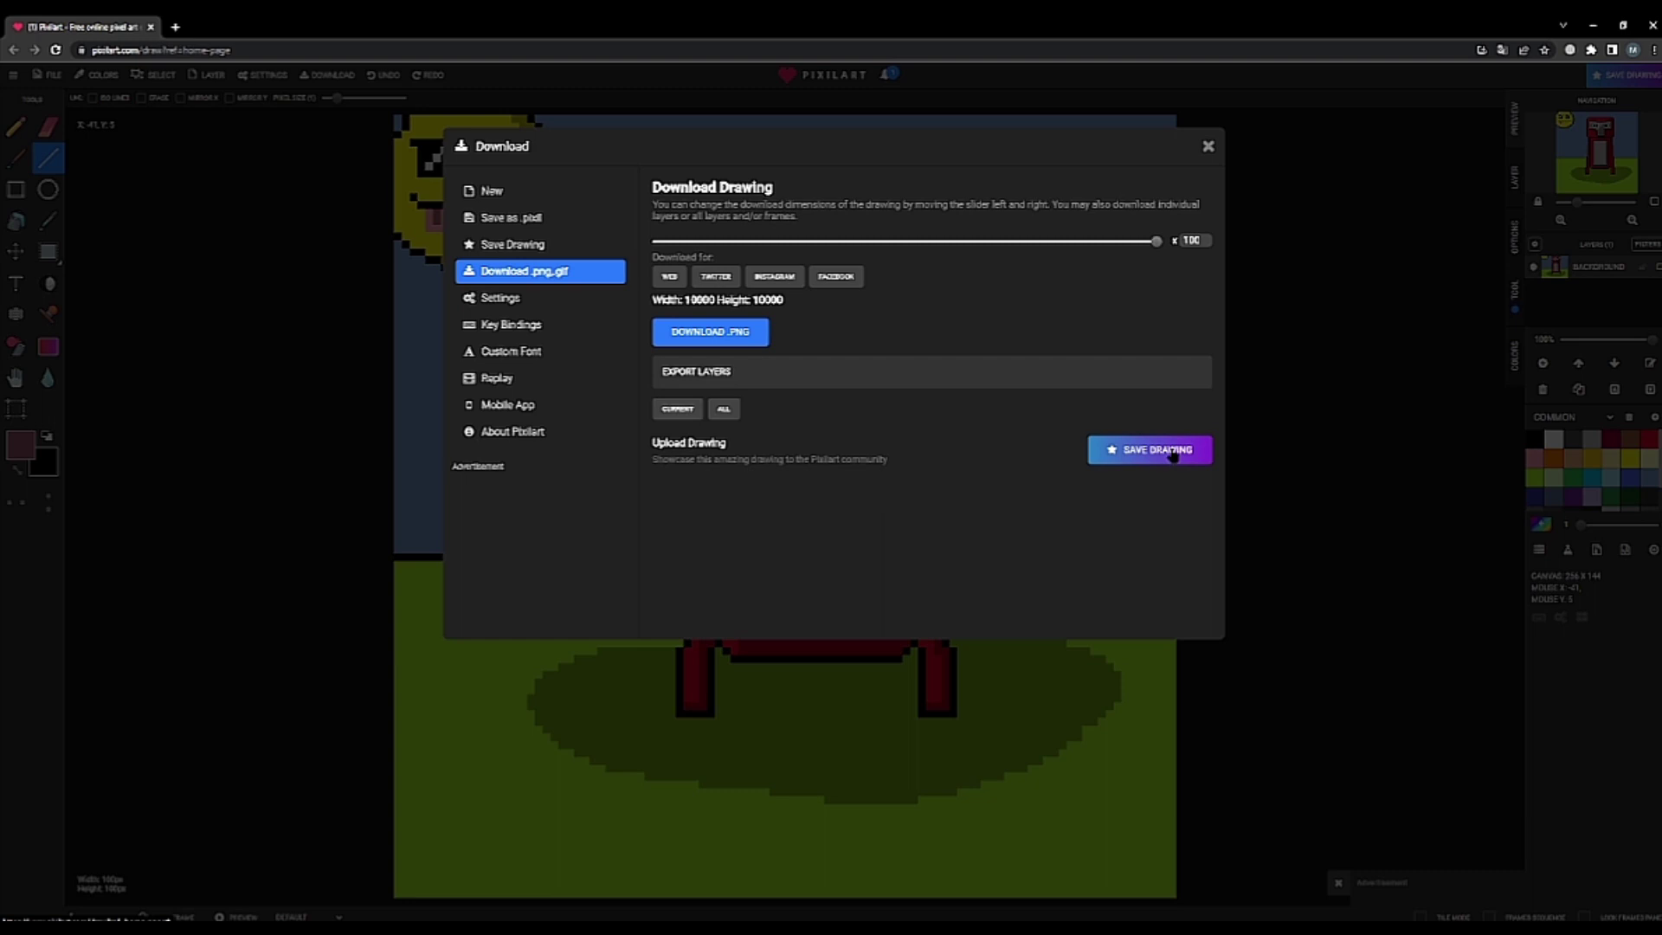
- Open the online save form and title the drawing "red gorilla", leaving the description empty
click(1173, 456)
click(782, 239)
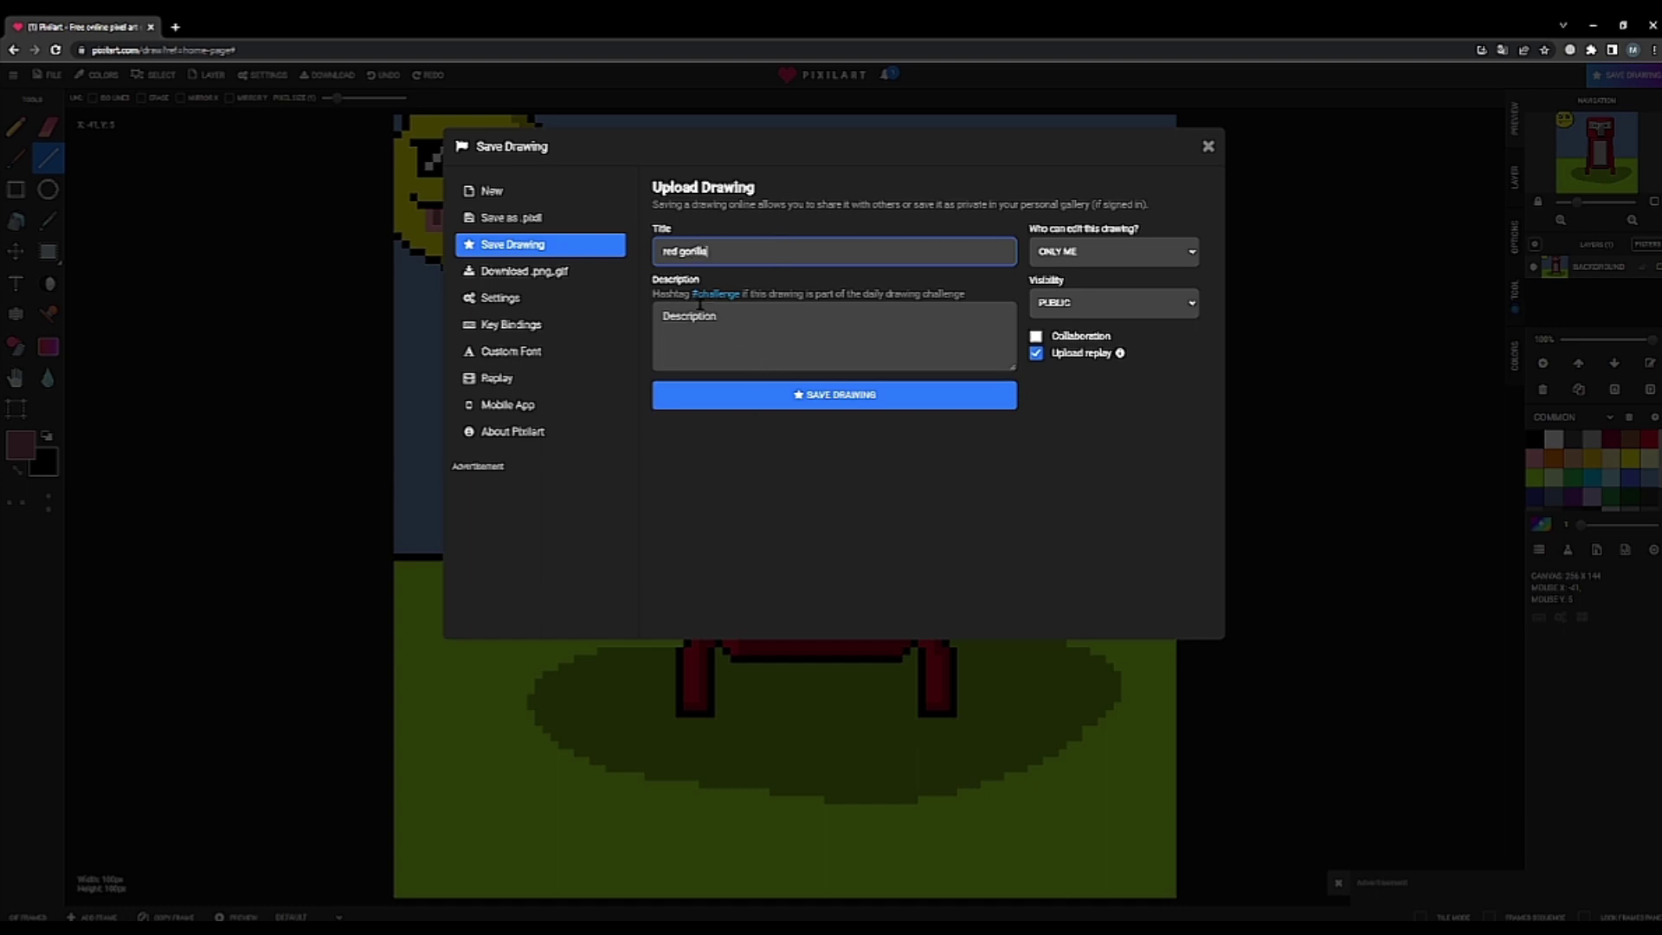
click(741, 342)
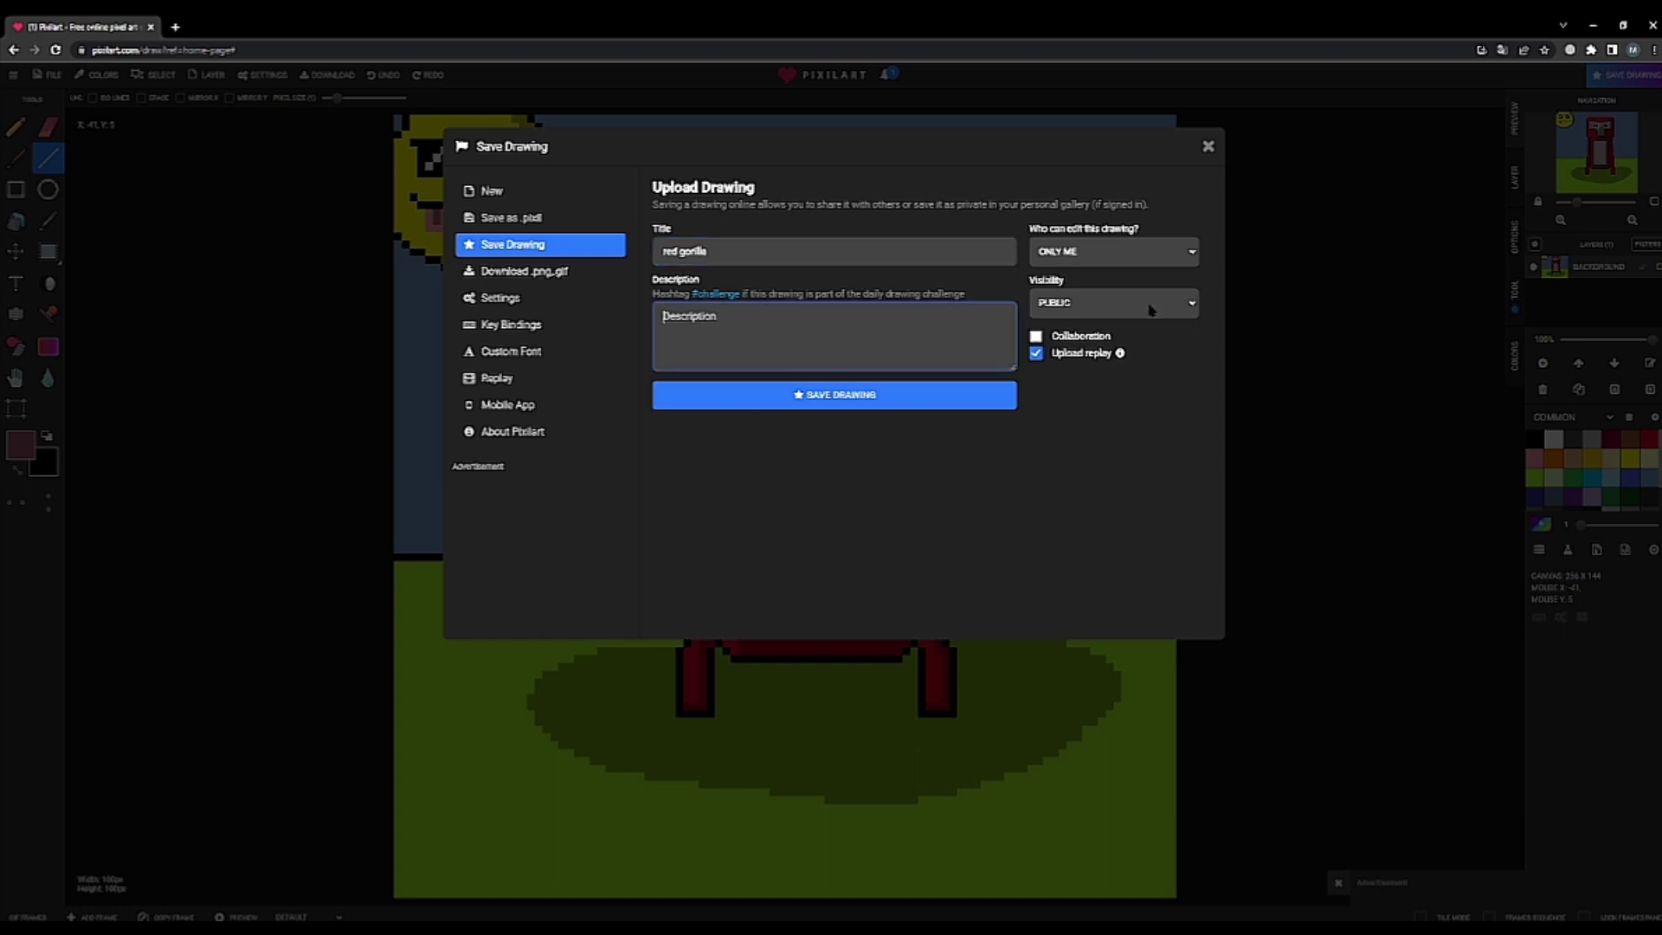
- Save the drawing online with editing restricted to Only Me and visibility set to Public
click(1109, 260)
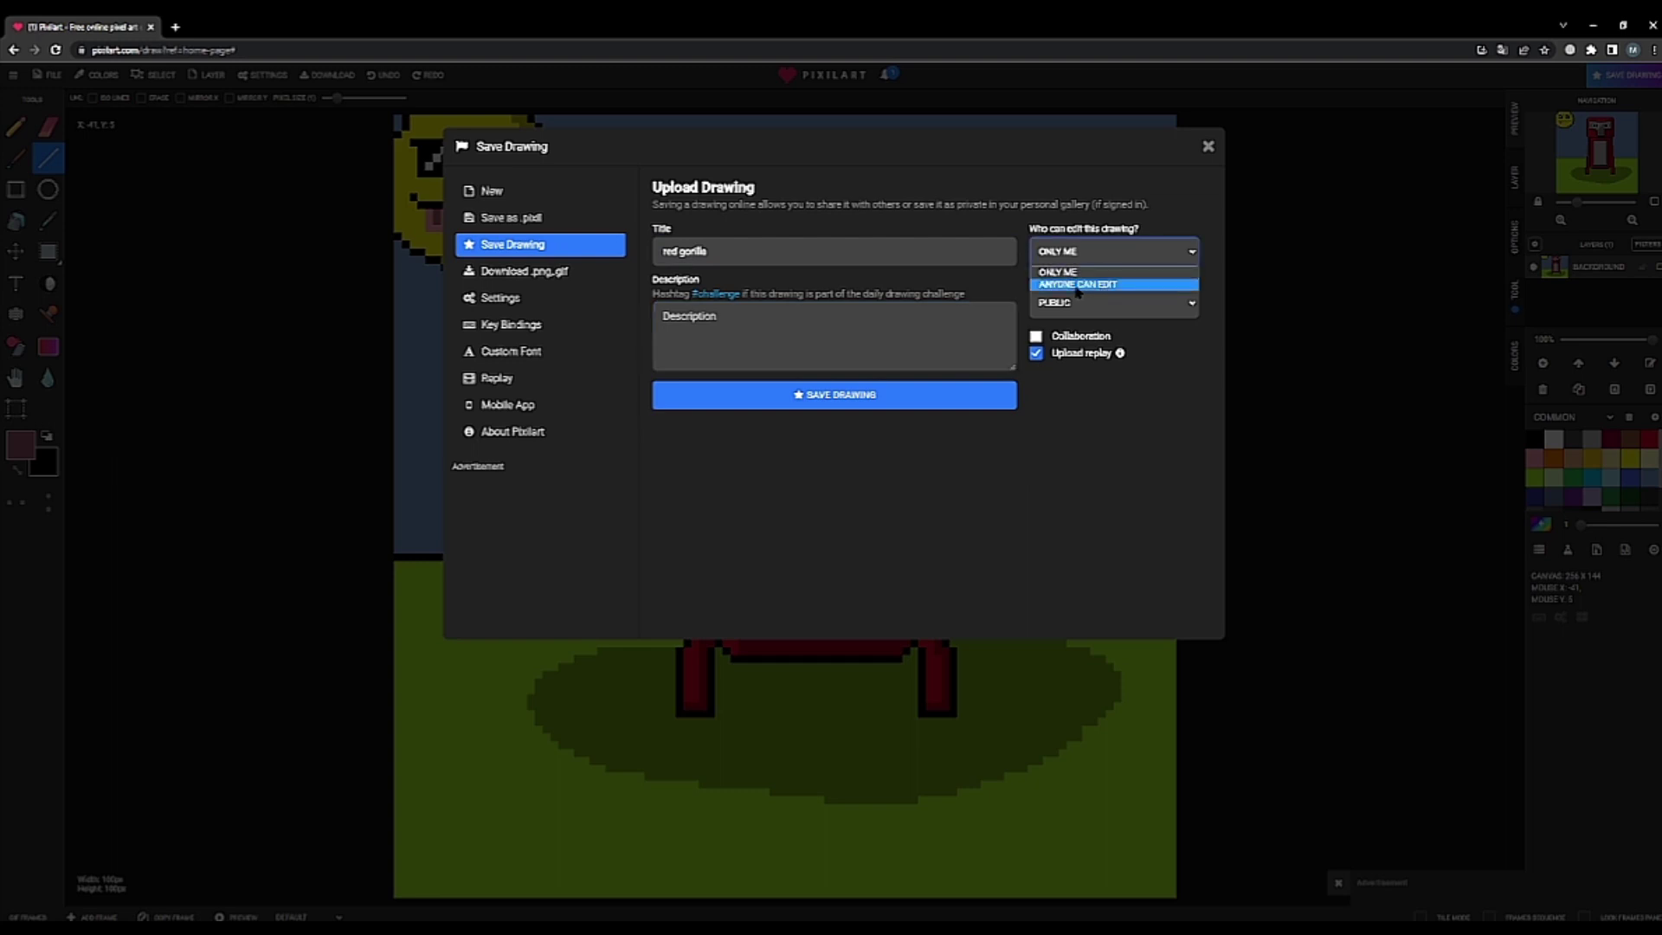
click(1077, 284)
click(1112, 251)
click(1072, 272)
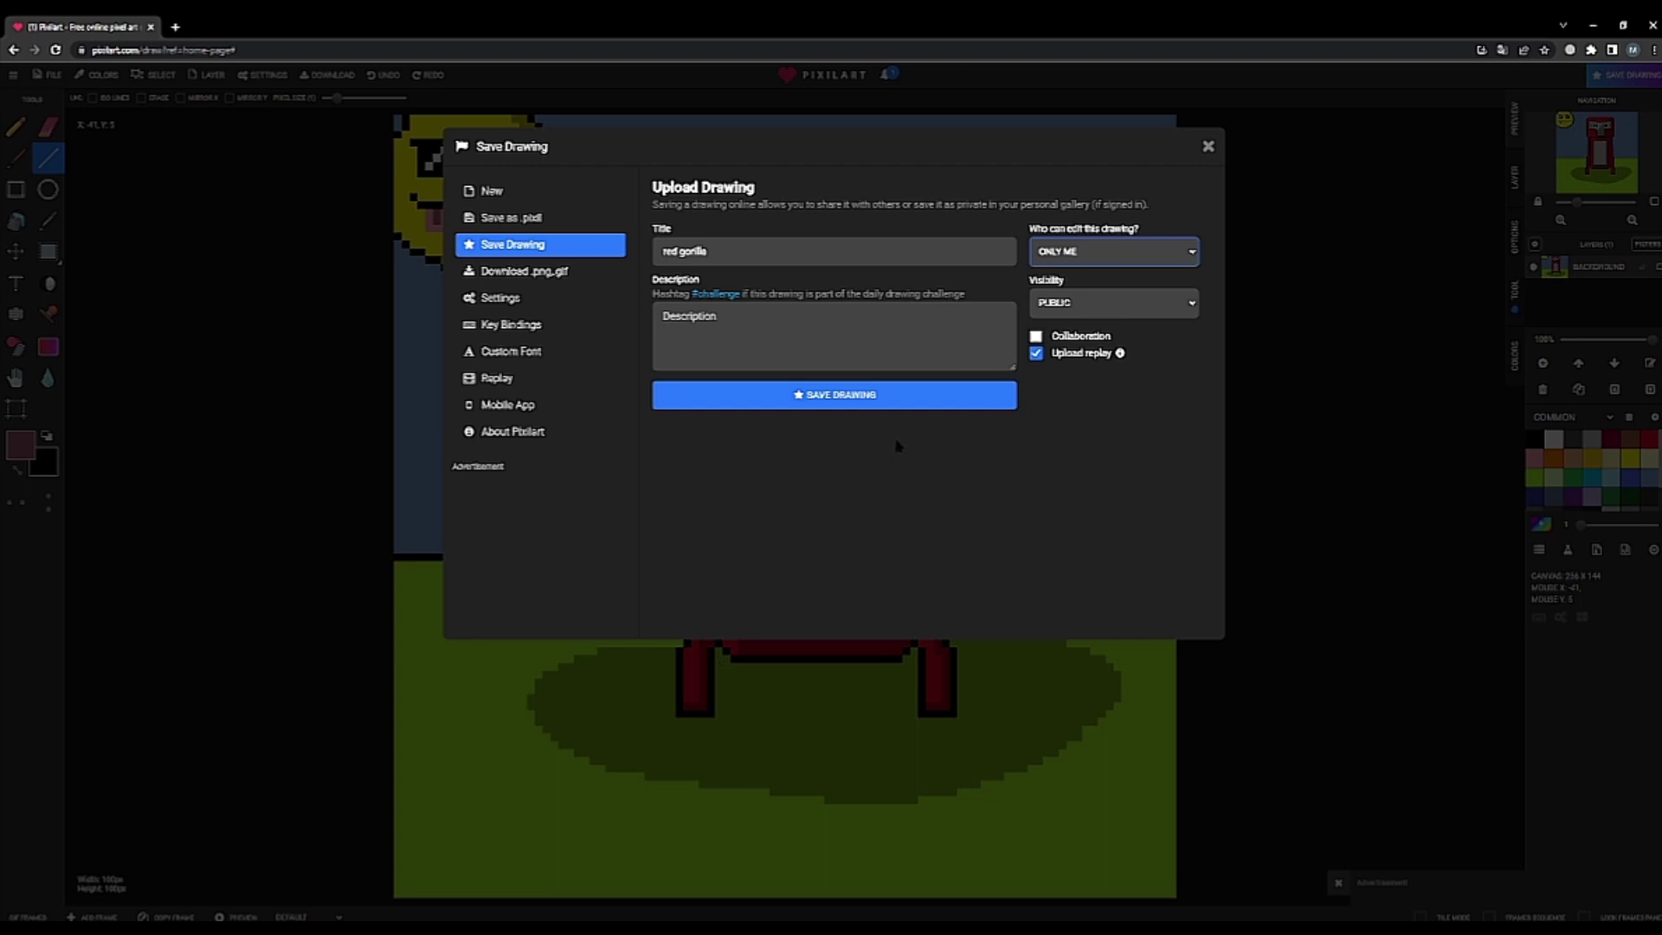
click(1046, 301)
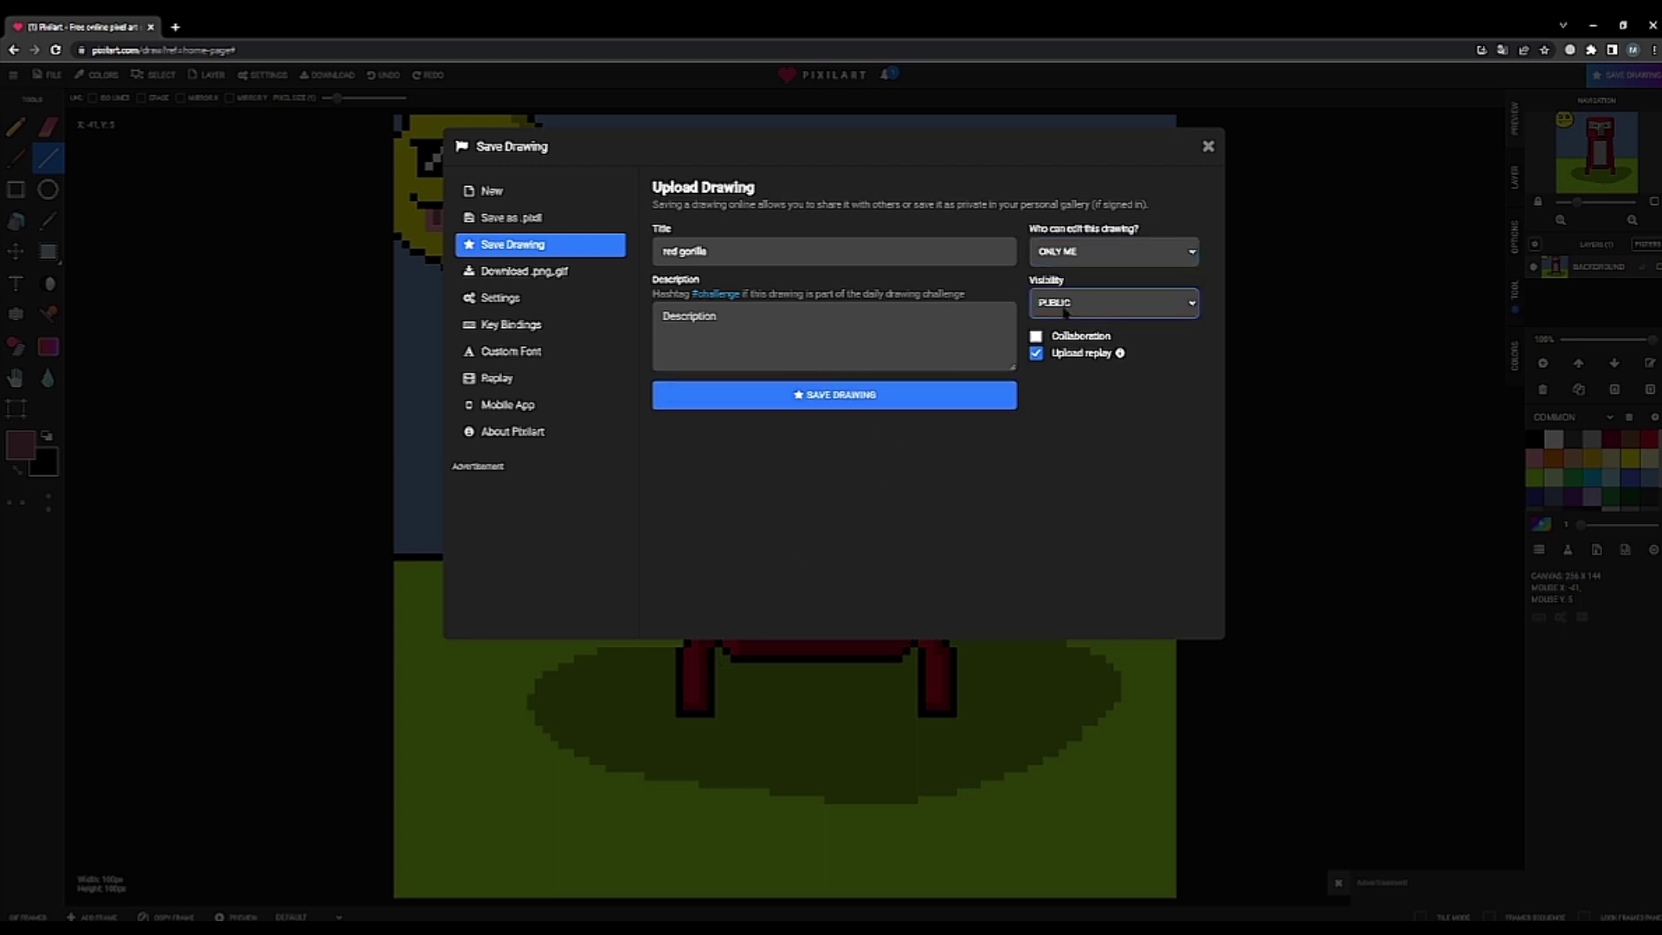
click(1068, 309)
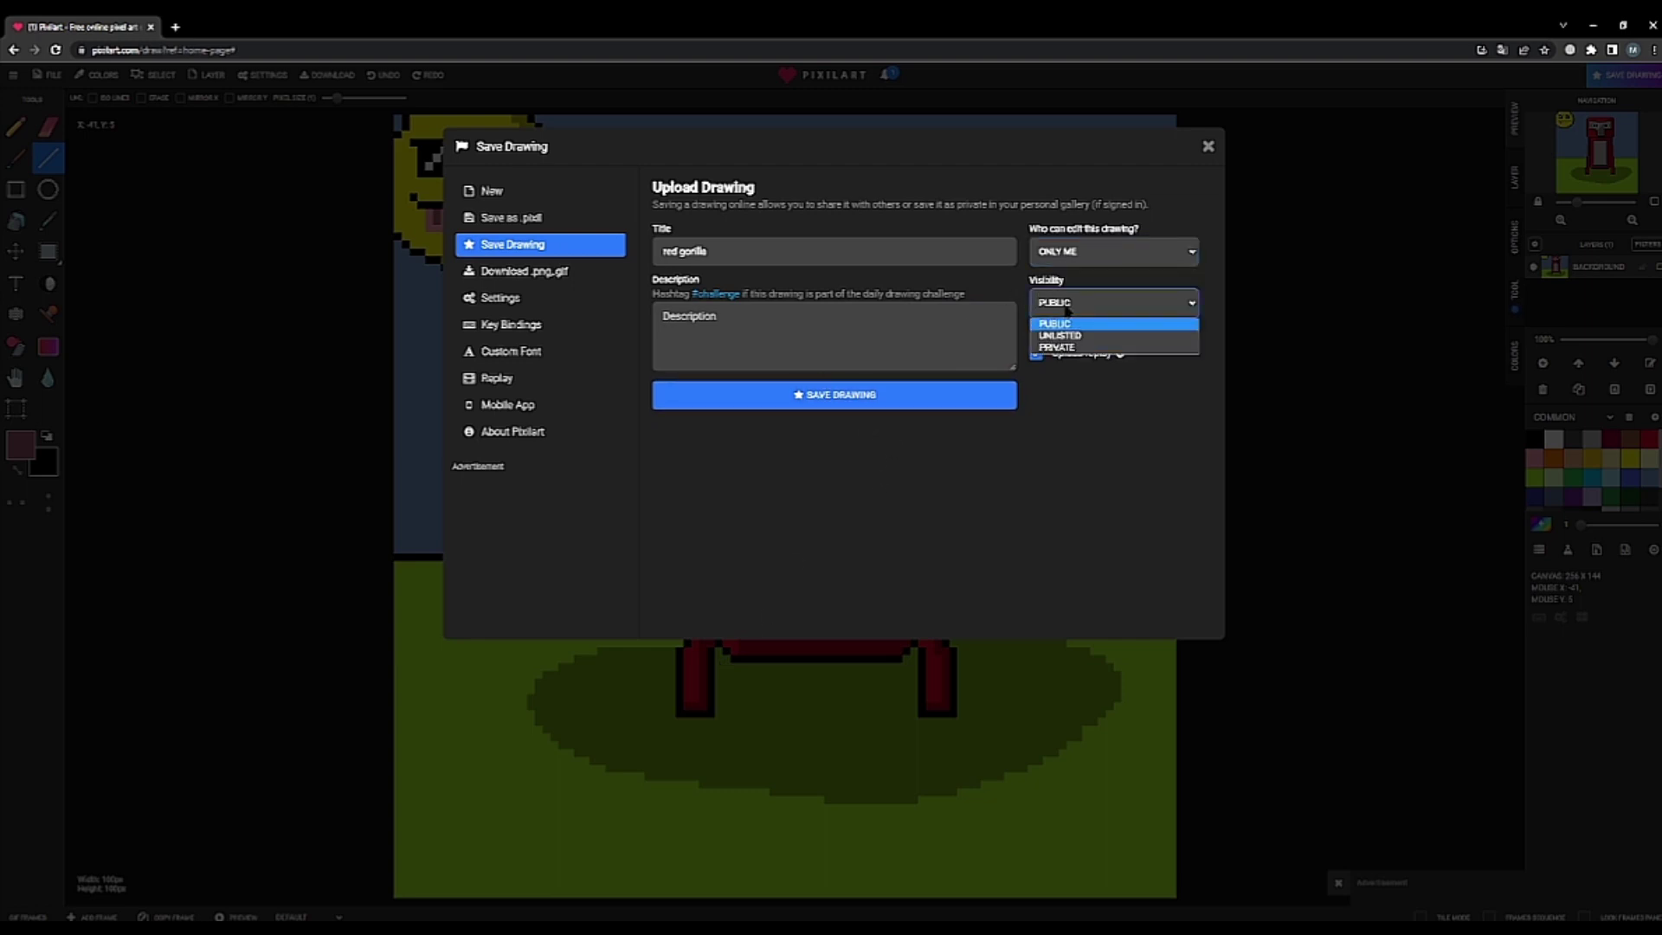
click(1068, 309)
click(827, 403)
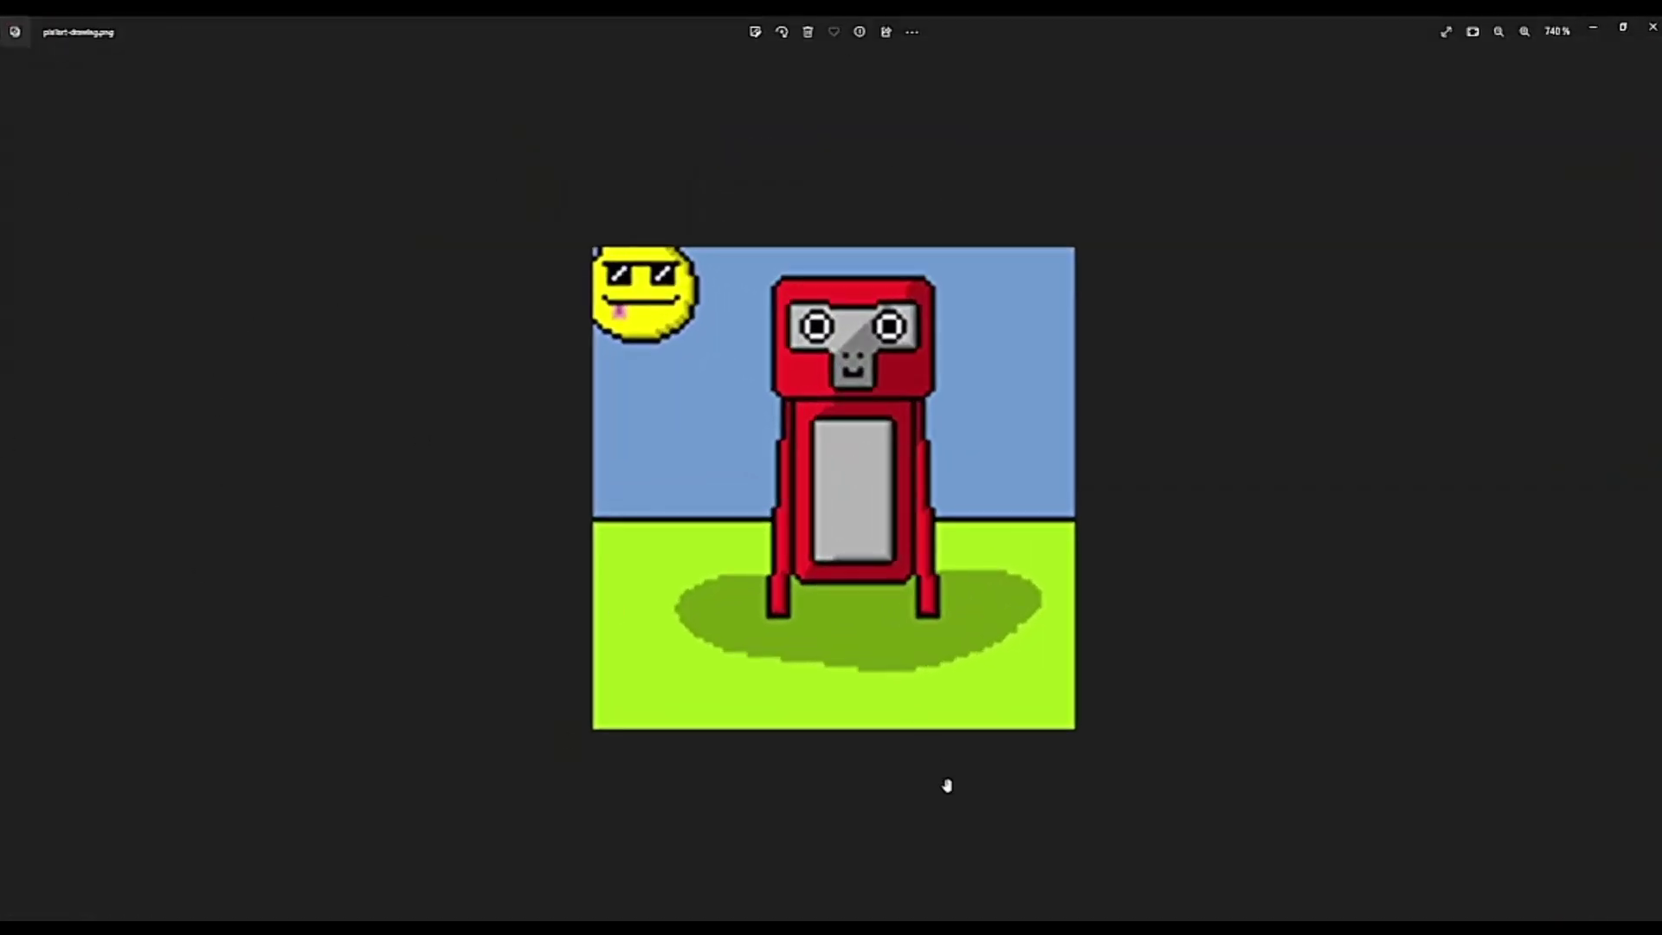
- Switch to Photos with the downloaded pixilart-drawing.png and look through the editor's filter and adjustment options
scroll(1125, 450, down, 10)
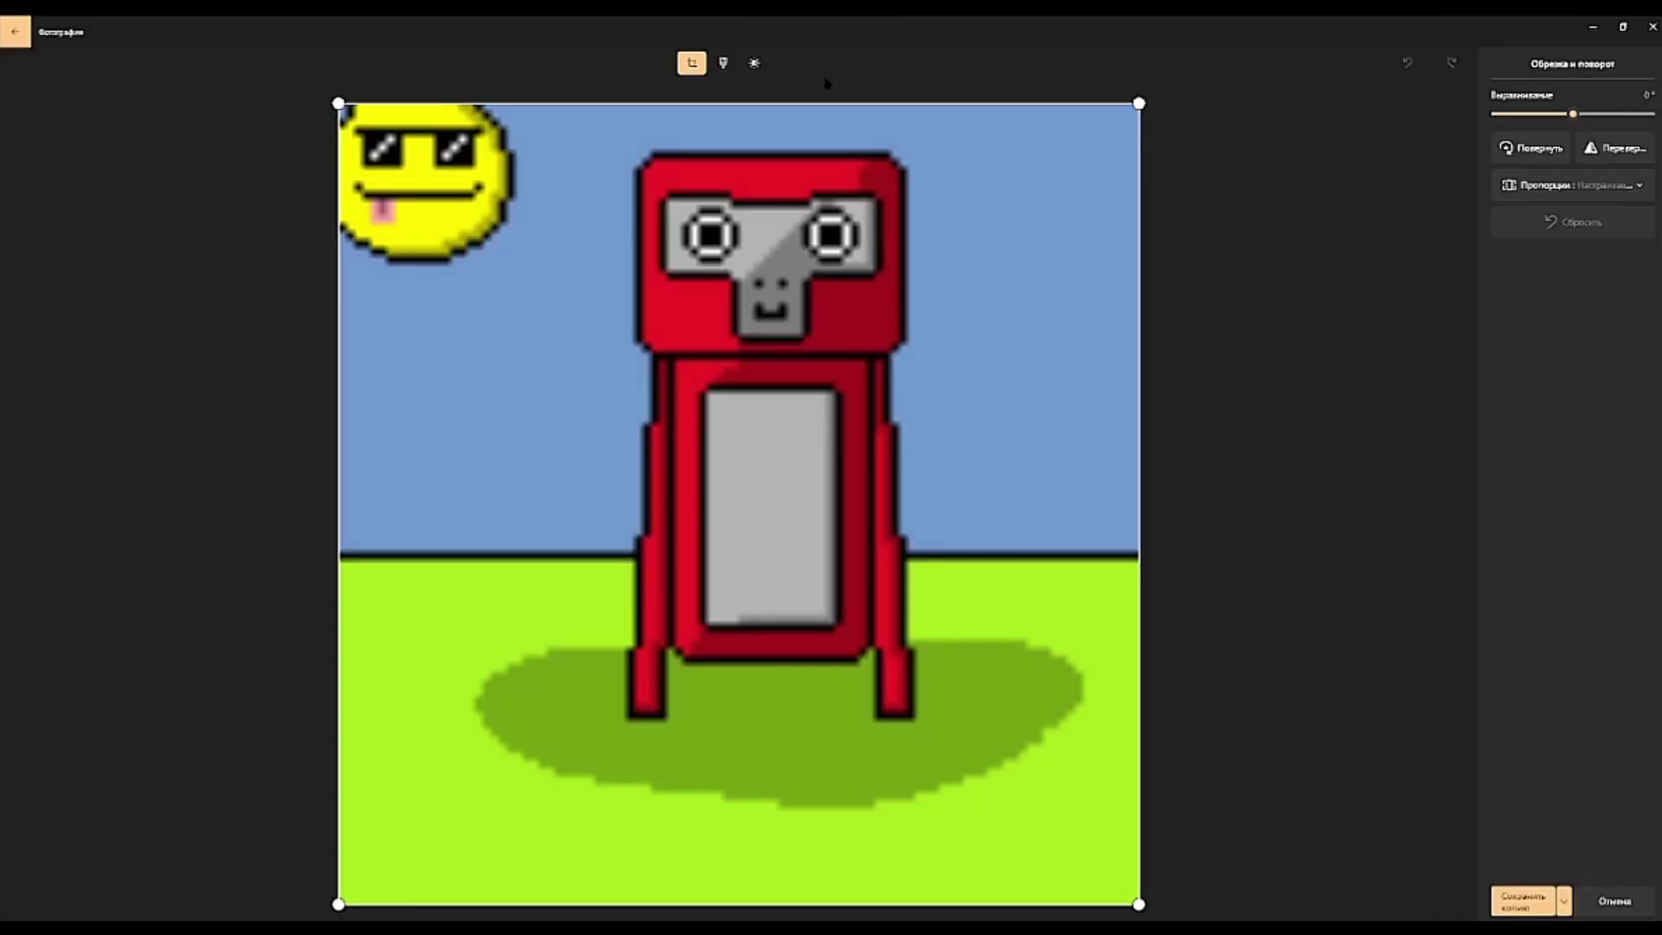
click(723, 62)
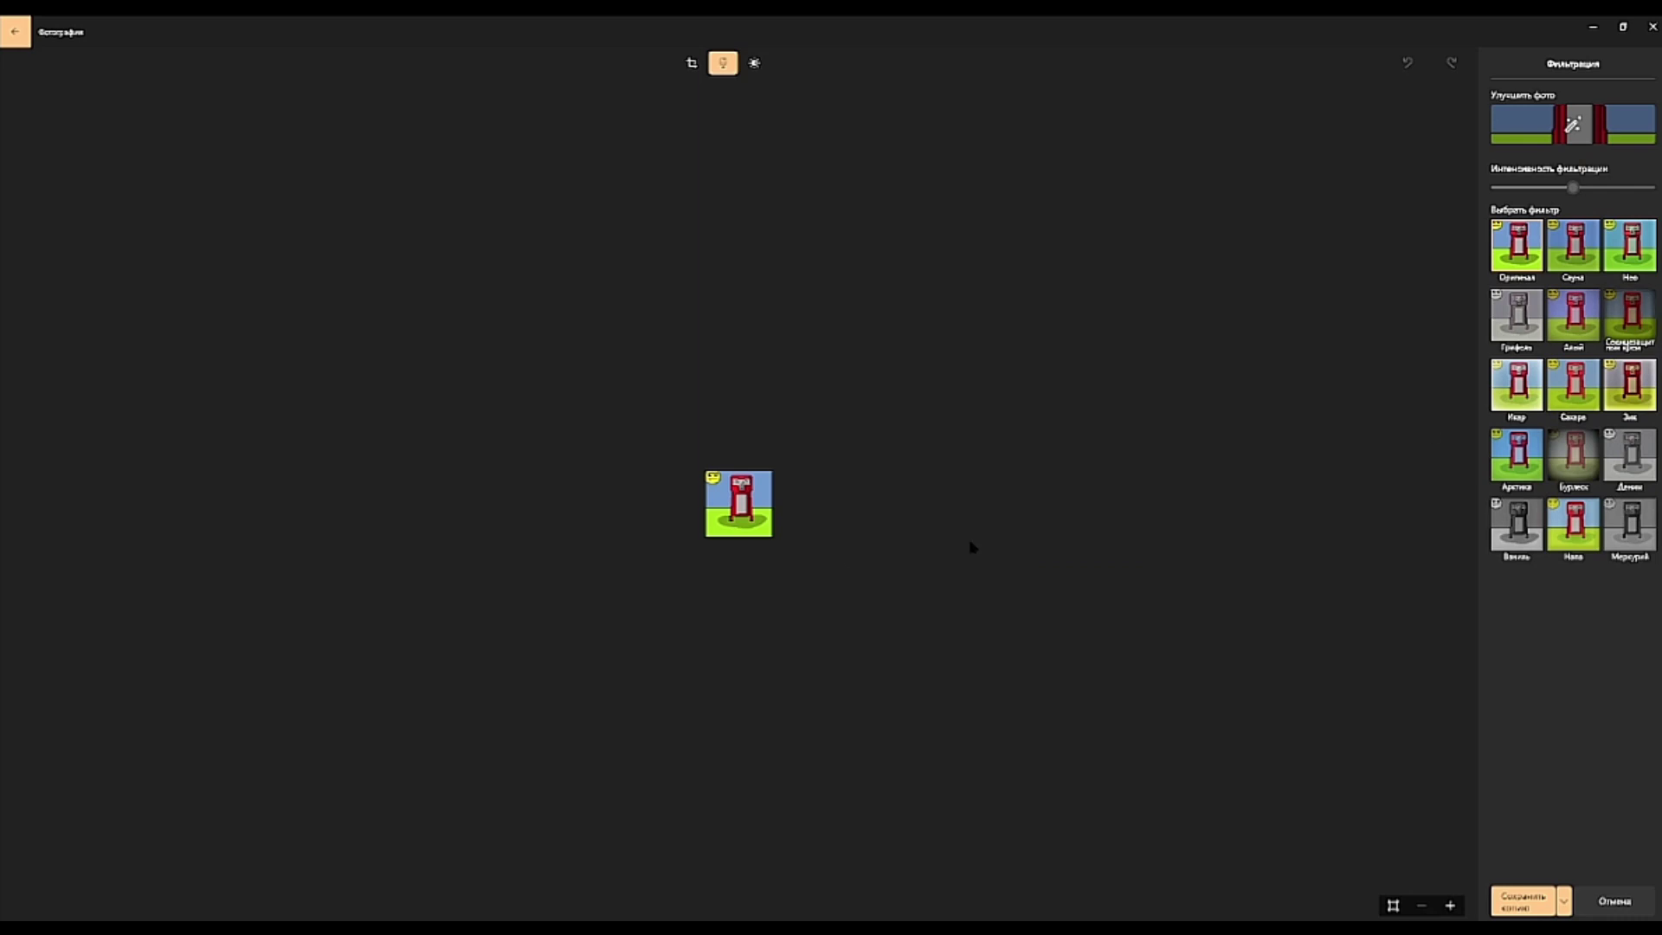
click(754, 62)
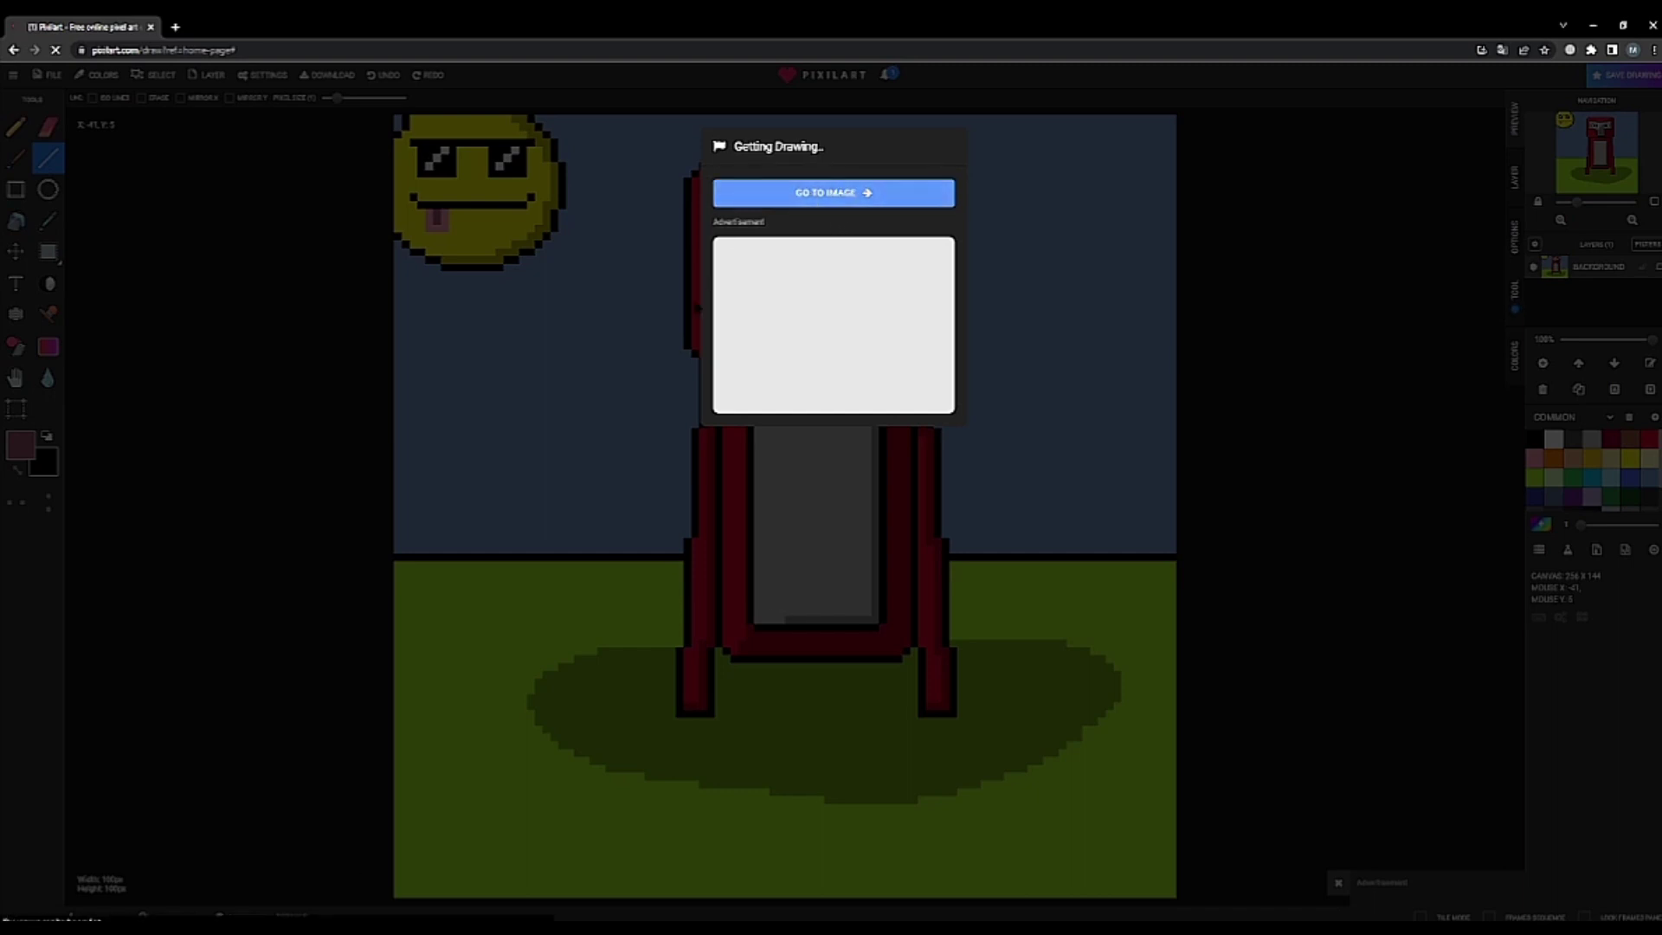
- Go to the uploaded drawing's page in Pixilart and save its image to the Pictures folder as a PNG named "red gorilla"
click(811, 192)
right_click(831, 496)
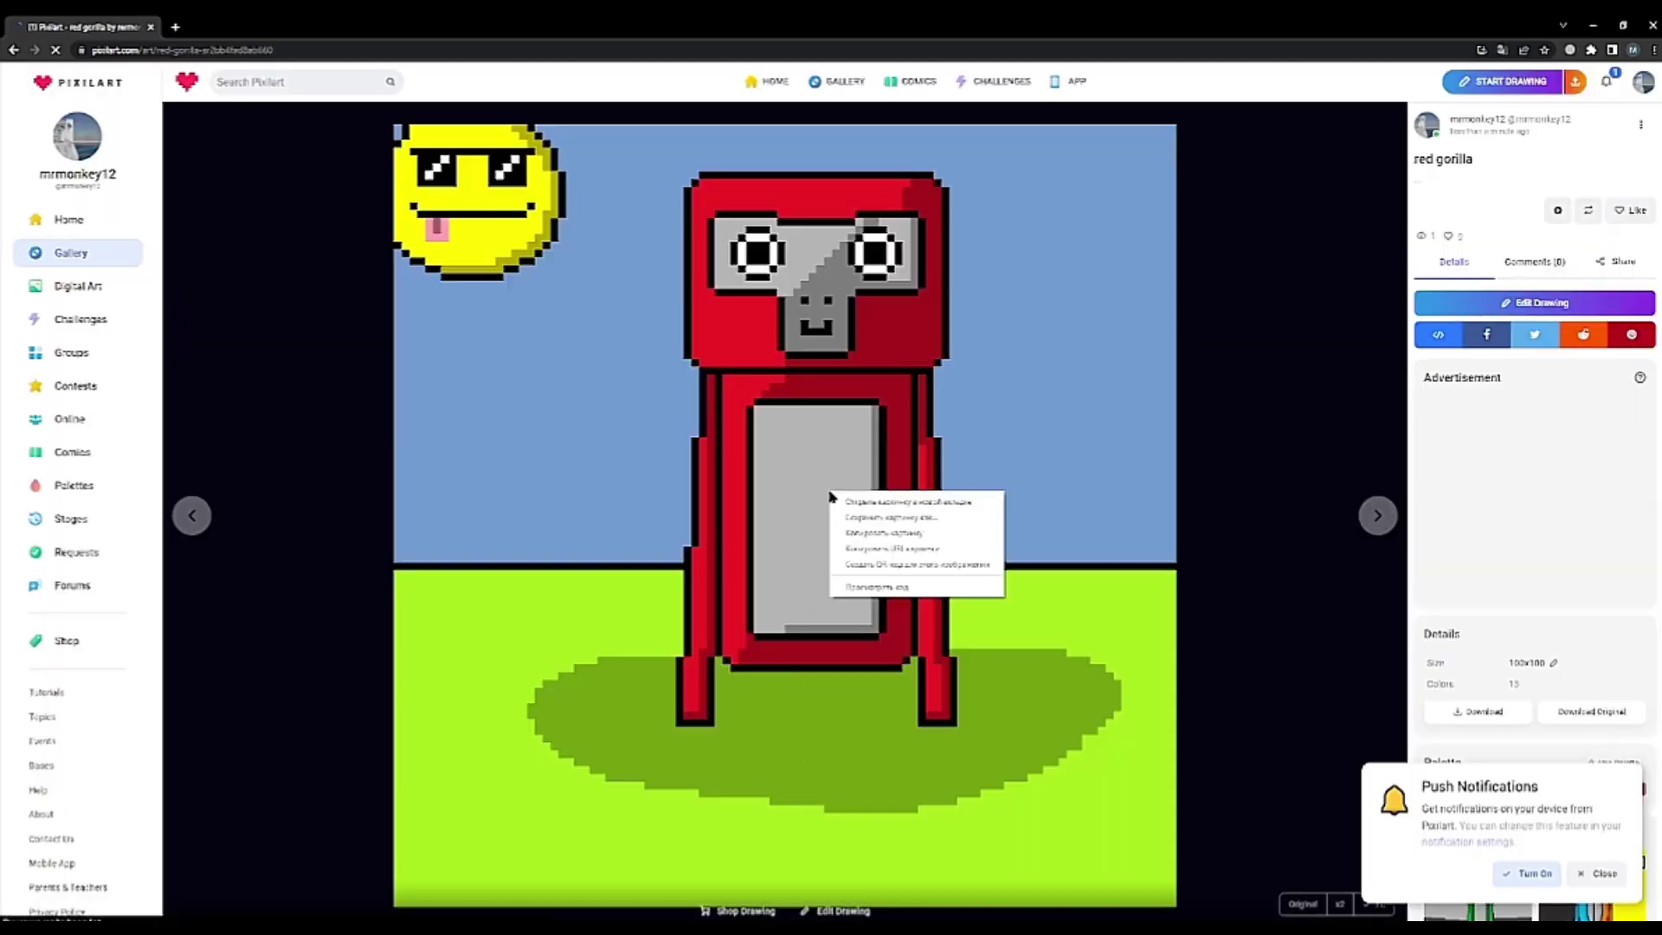
click(866, 519)
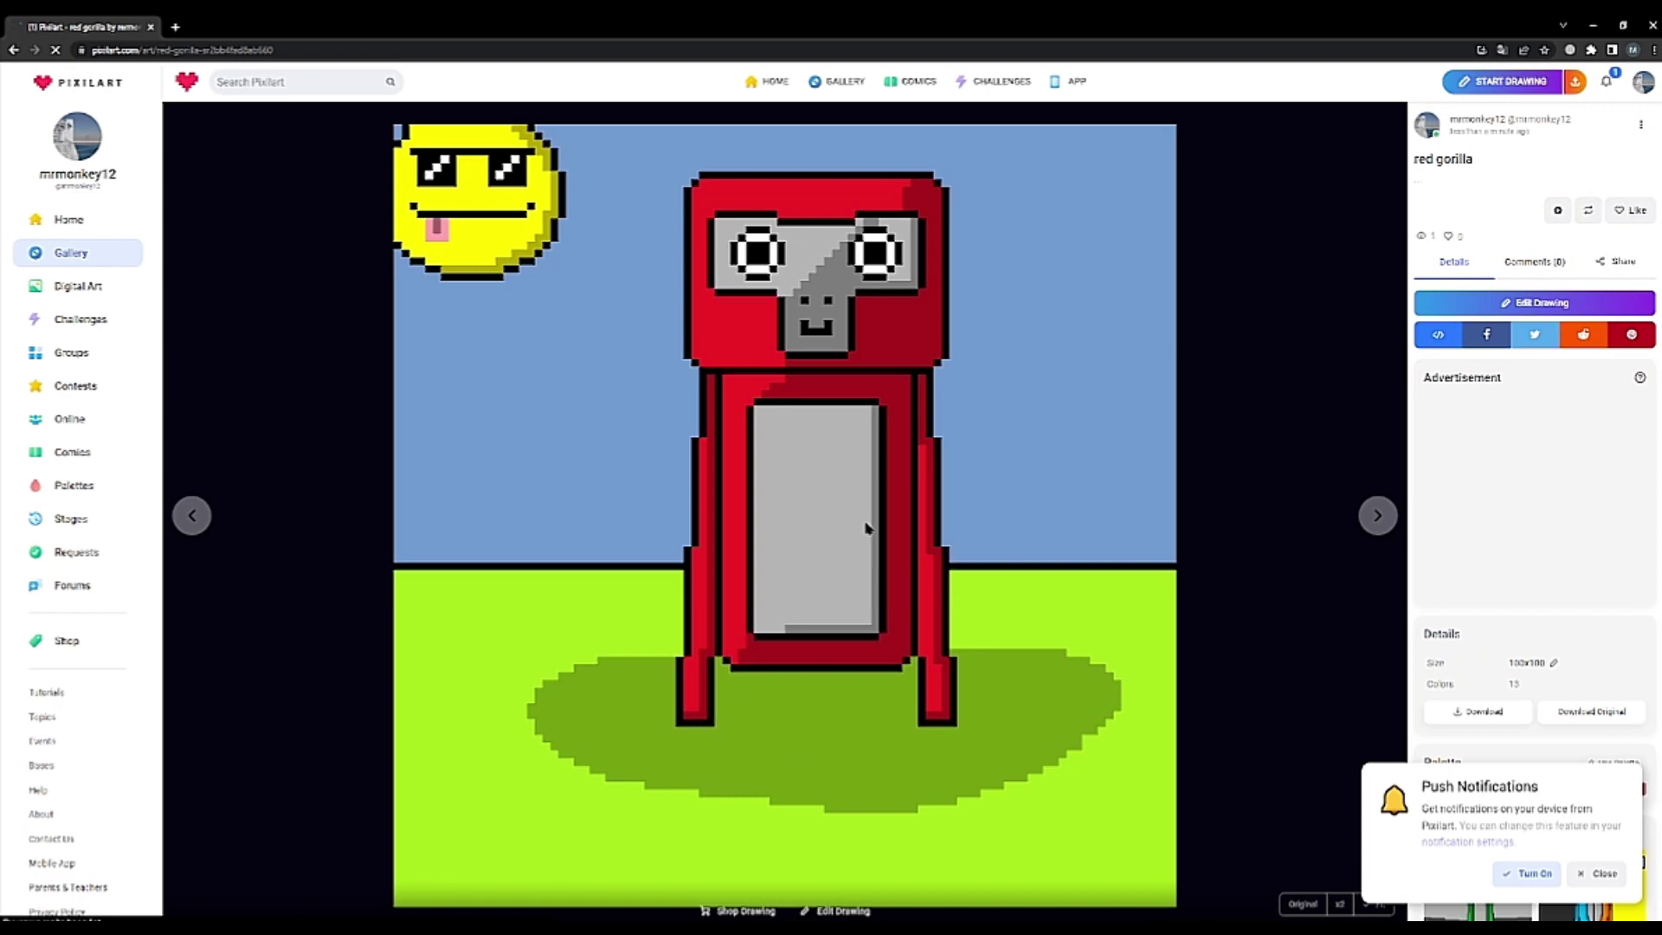
key(BackSpace)
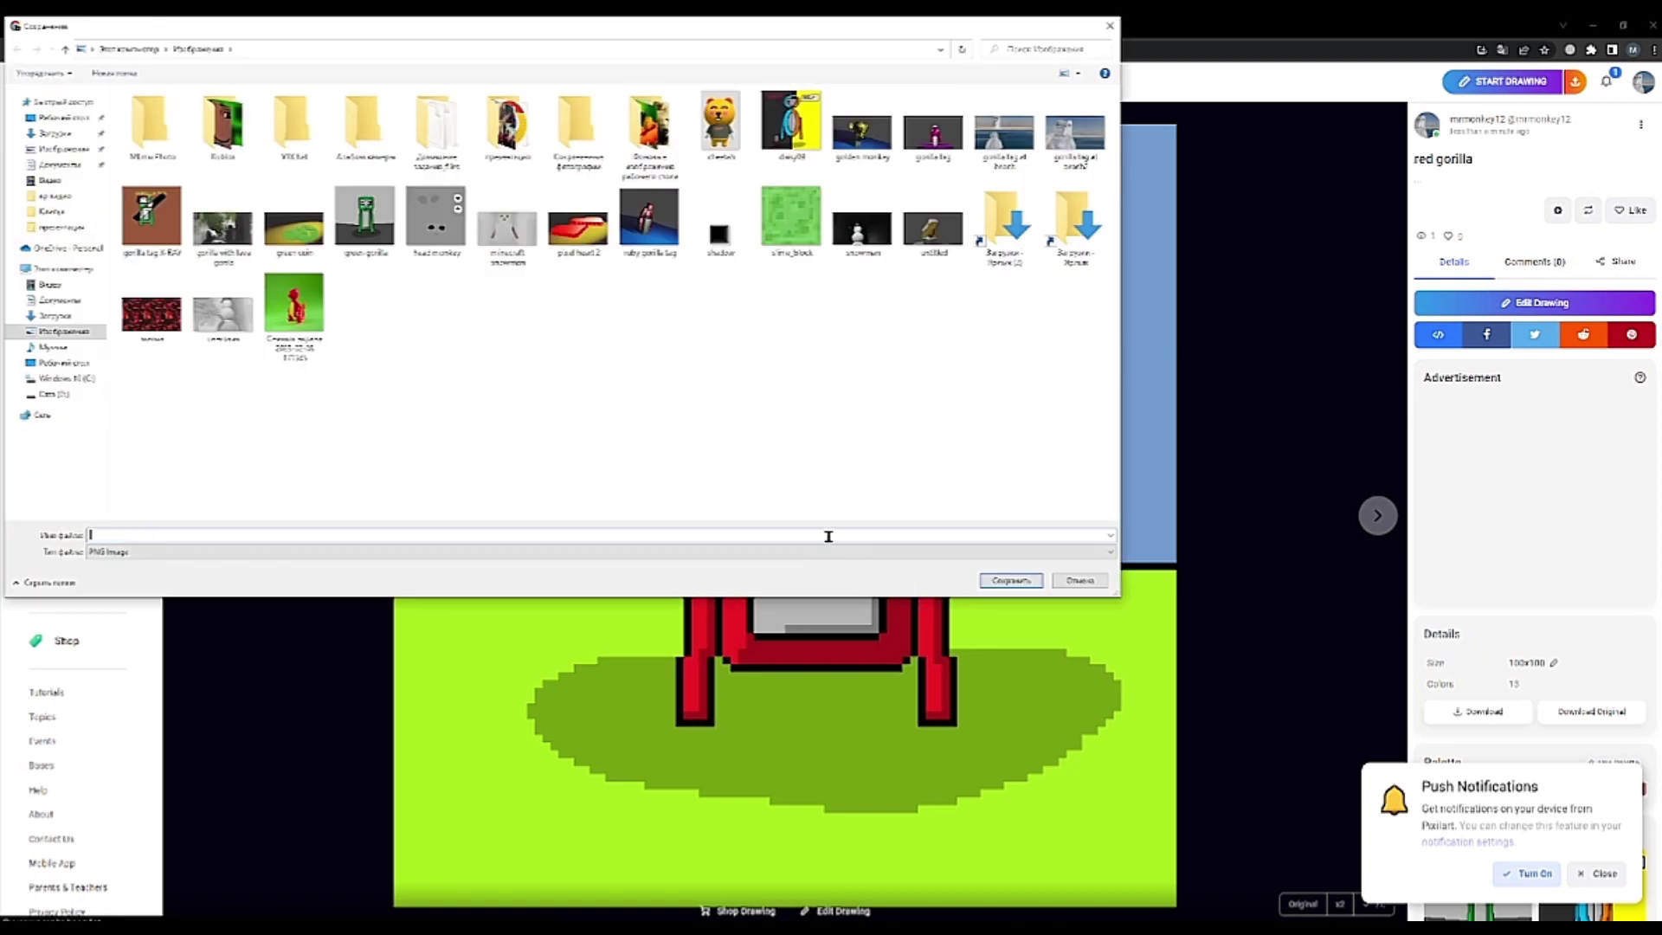
text(red gorilla)
click(1012, 580)
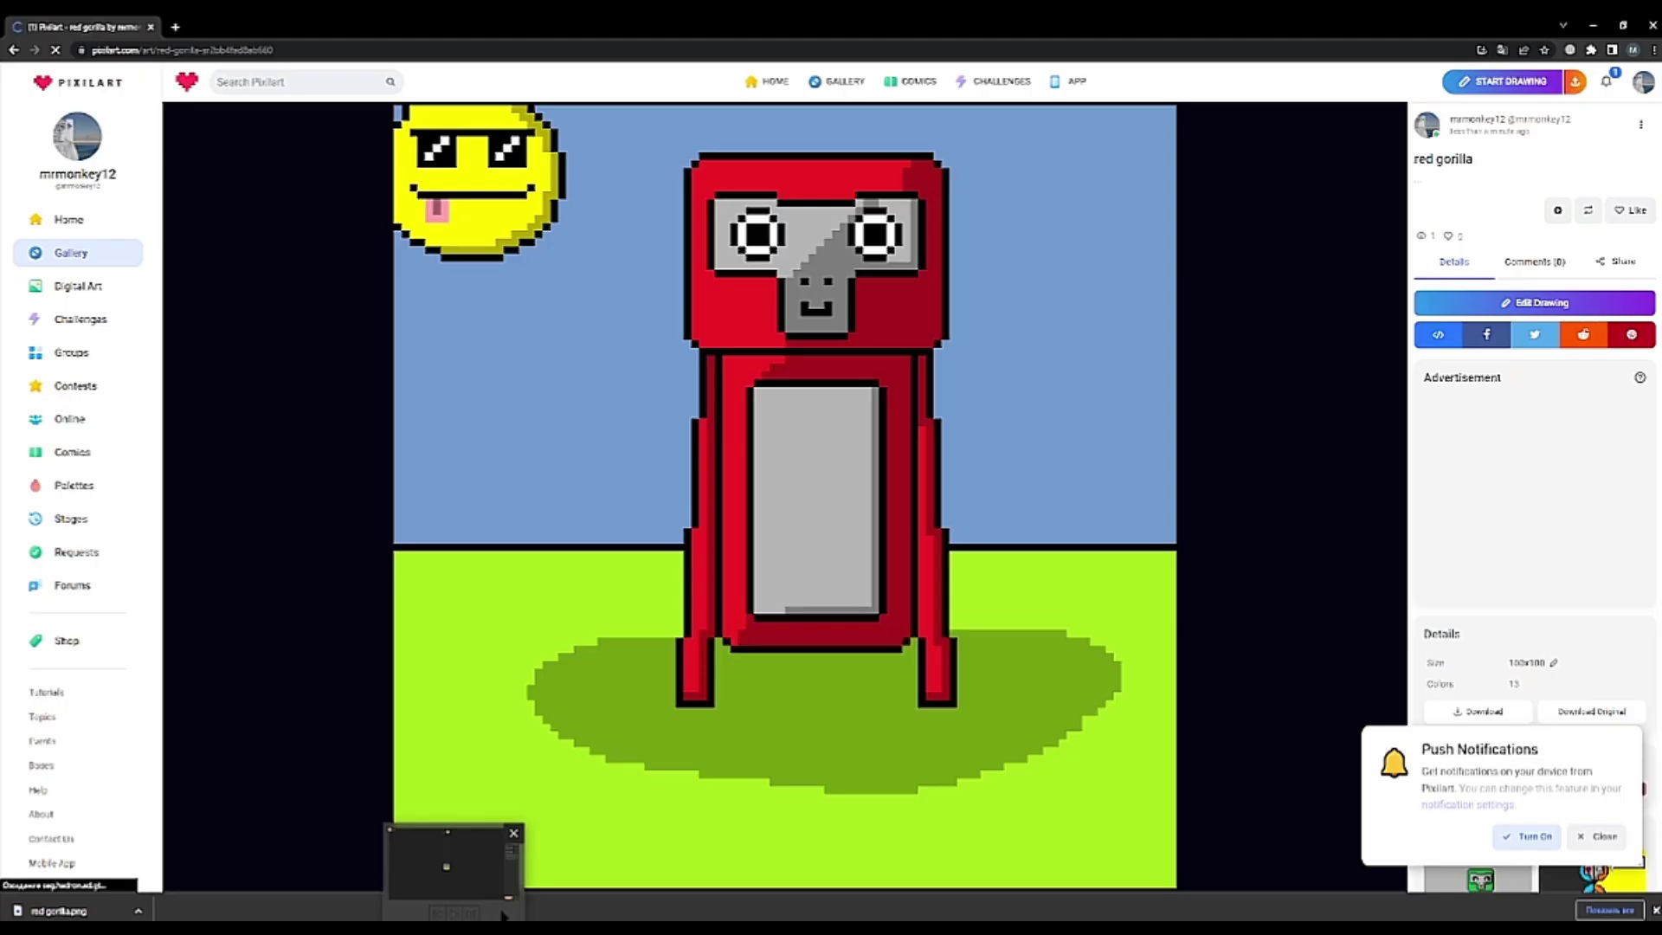
- Switch back to Photos and examine the downloaded drawing's sharpness at different sizes
click(468, 905)
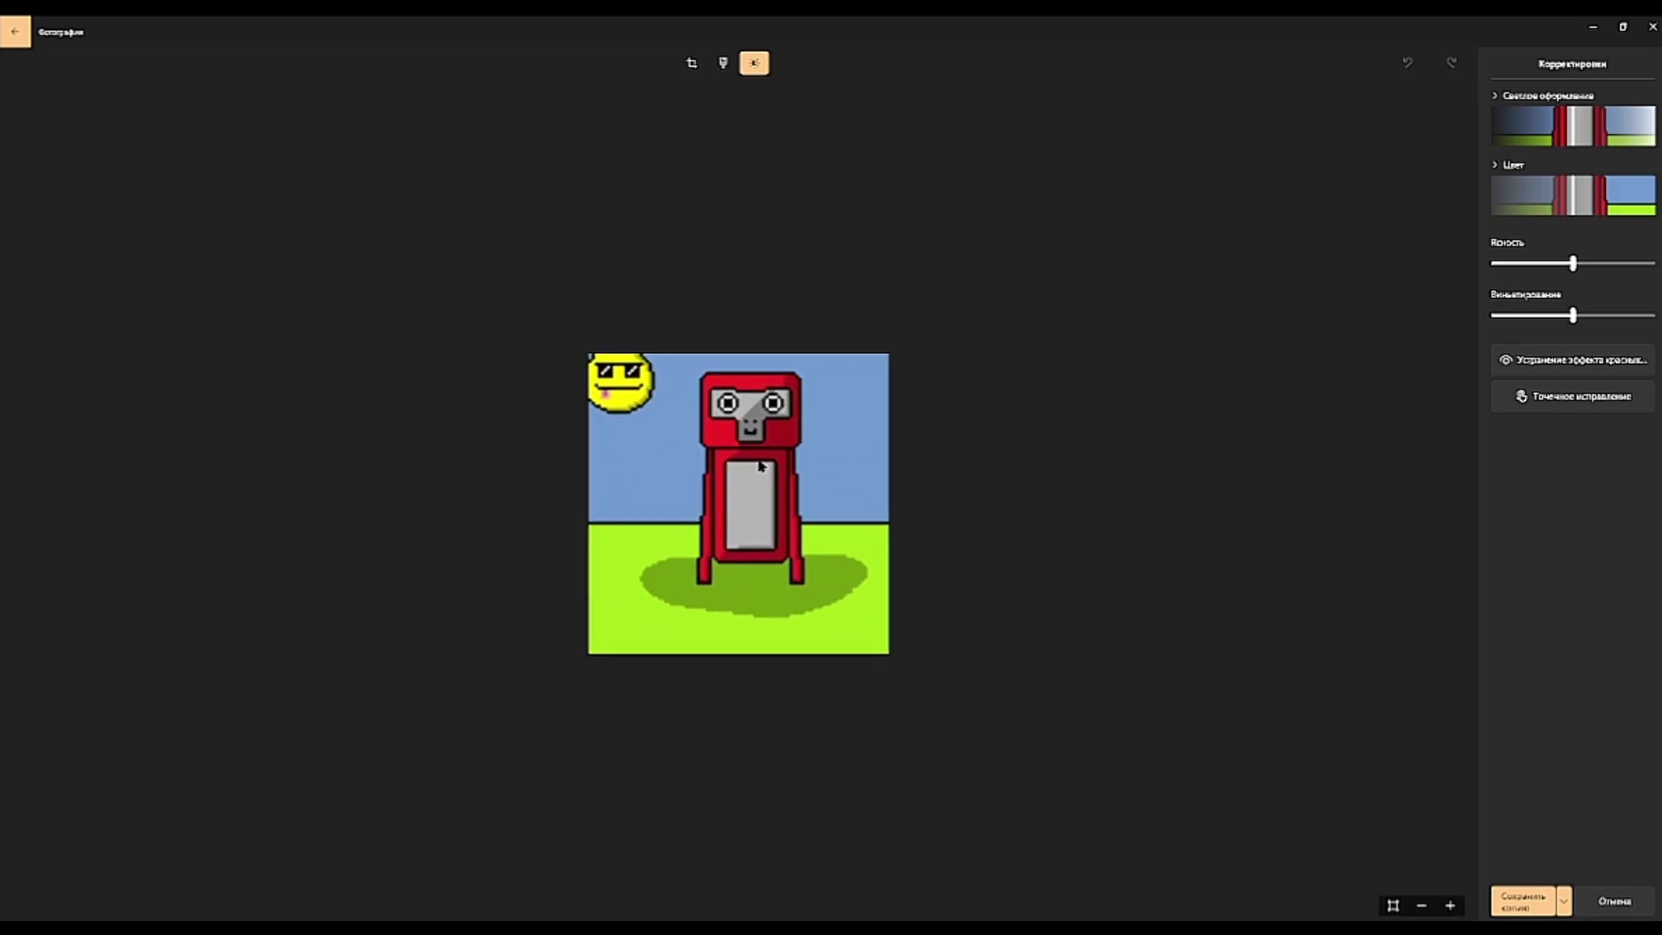
scroll(760, 466, up, 5)
scroll(799, 555, down, 6)
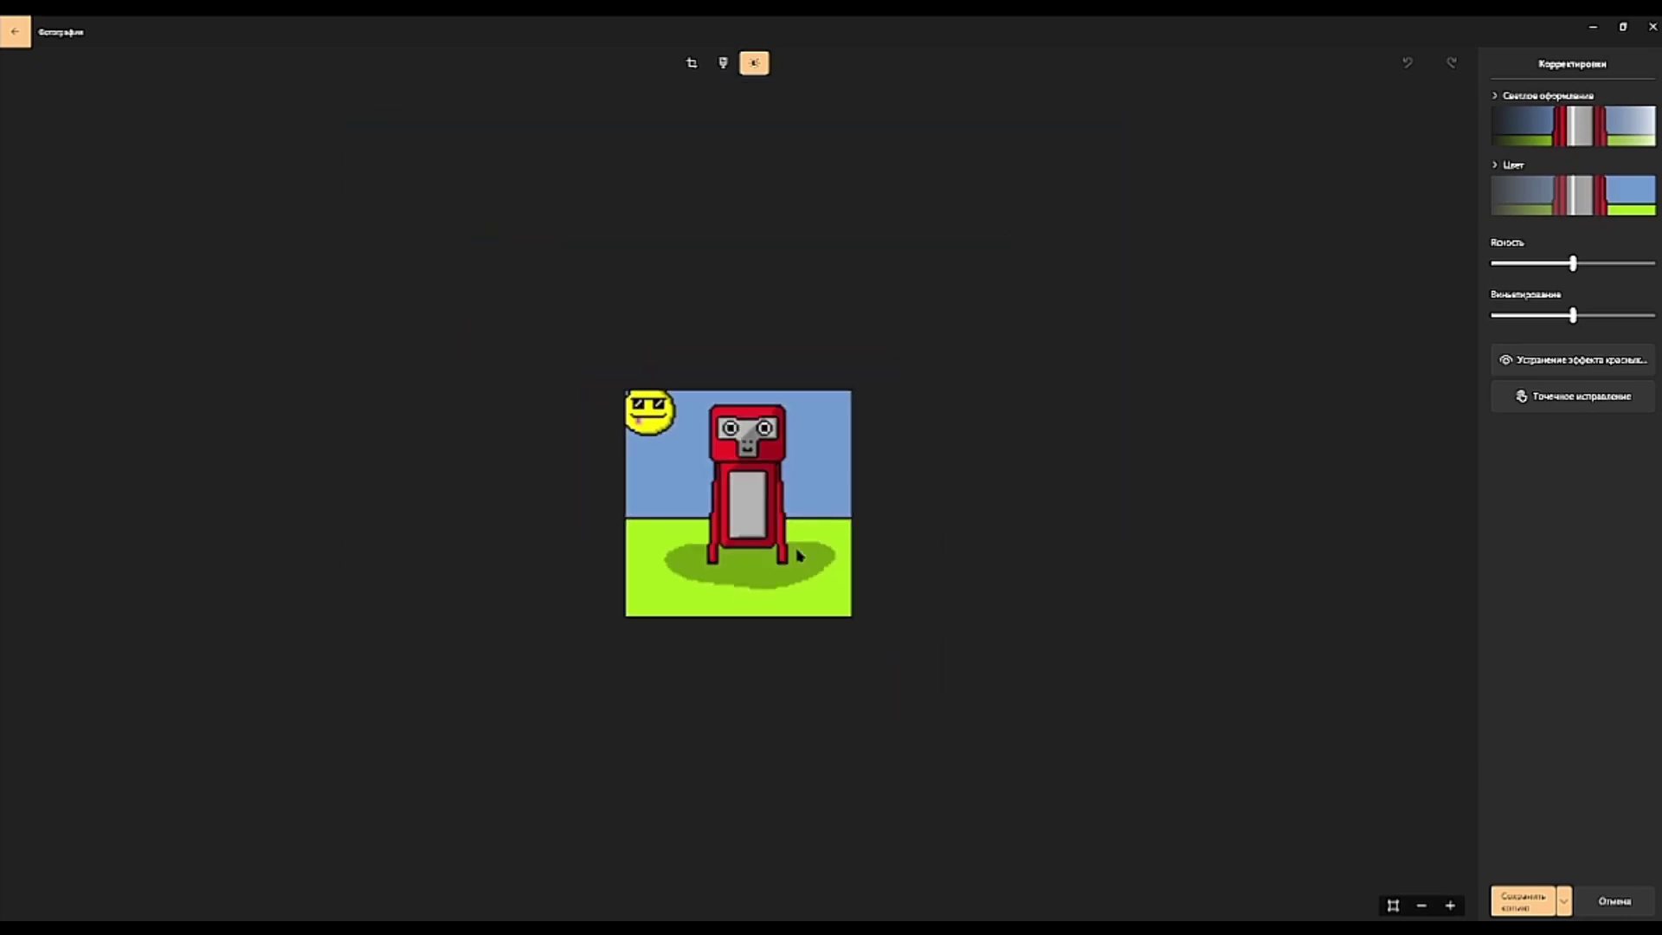
scroll(799, 555, down, 2)
scroll(776, 606, up, 6)
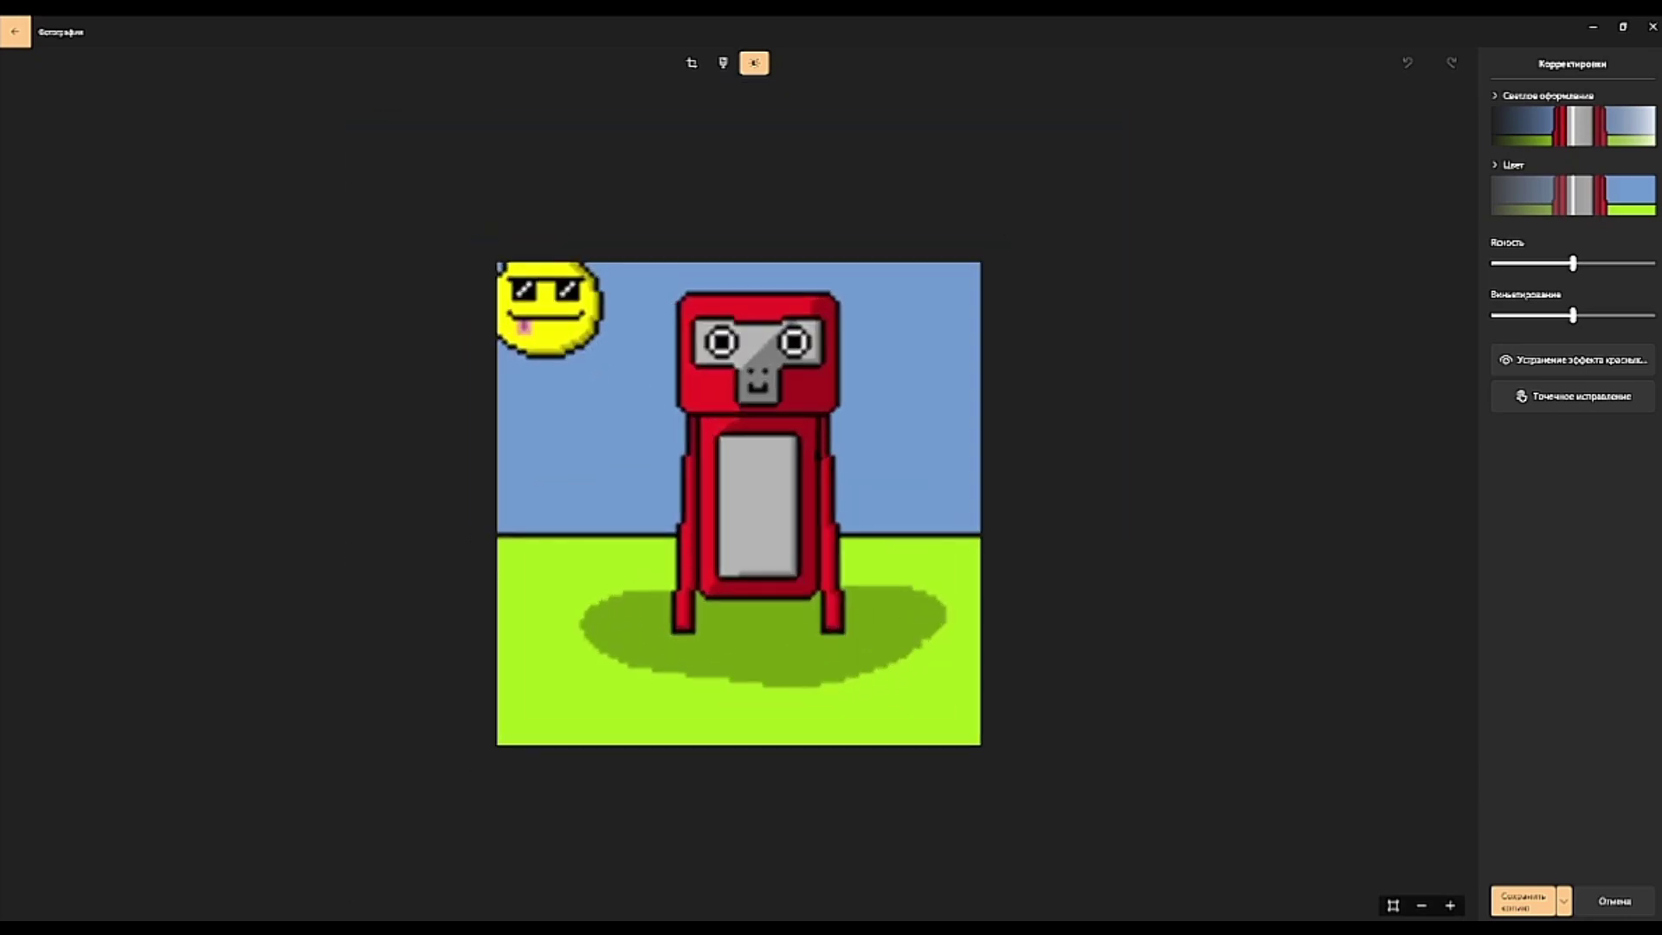
scroll(814, 453, down, 3)
scroll(787, 471, up, 5)
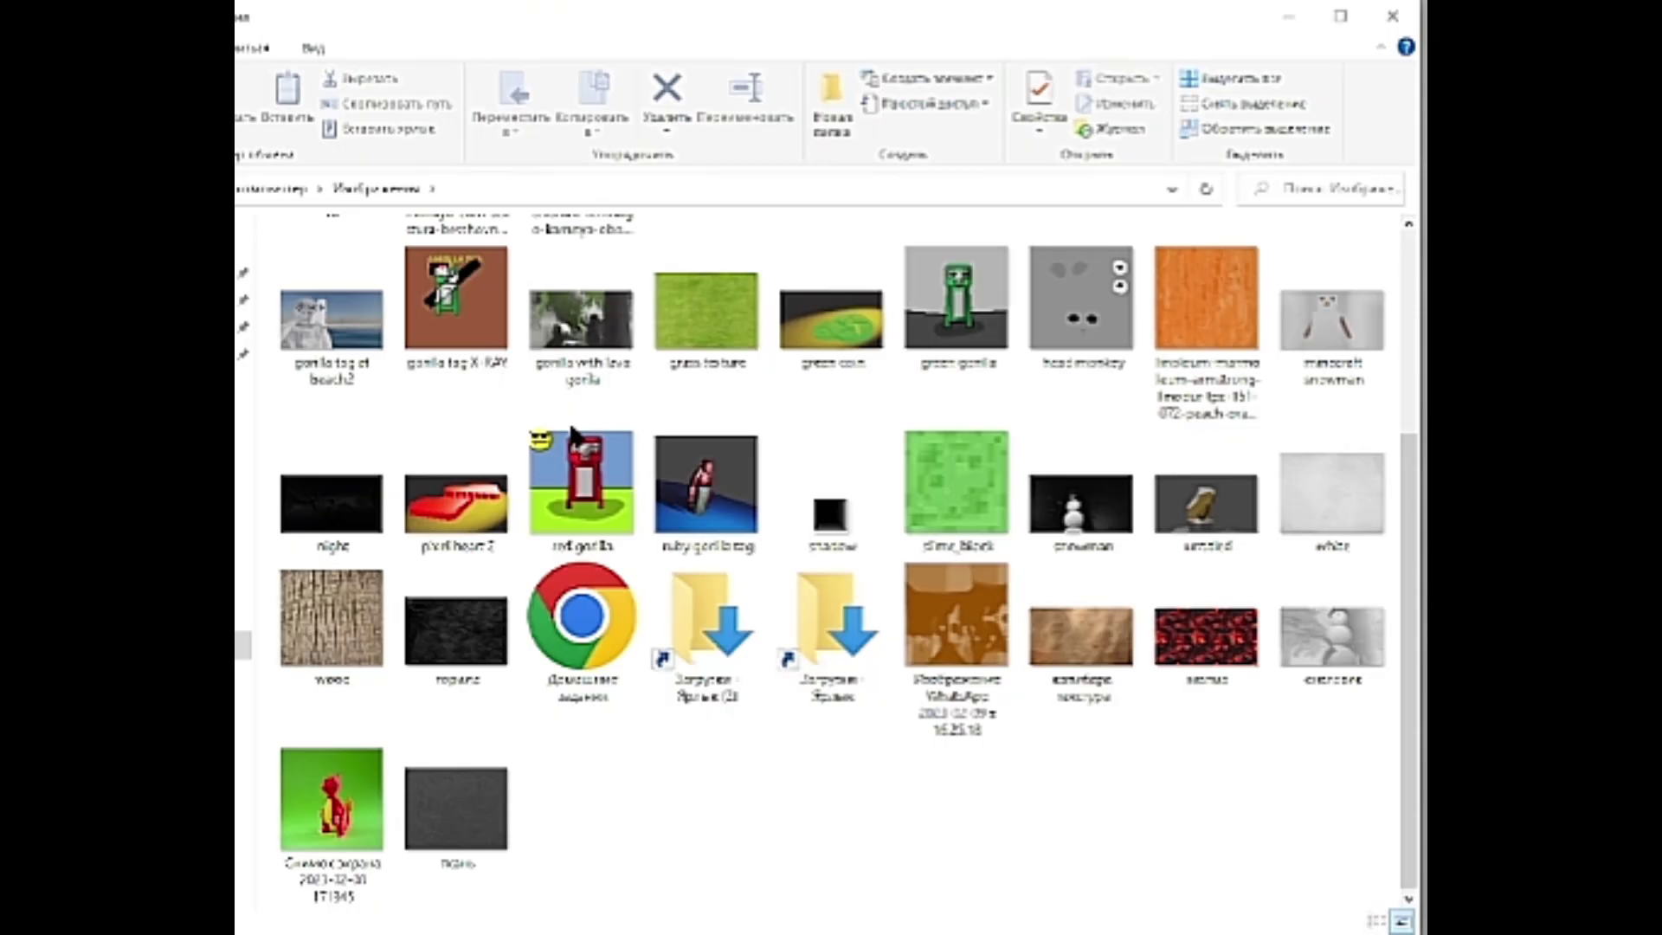
- Open the red gorilla image from the Pictures folder in File Explorer
double_click(606, 482)
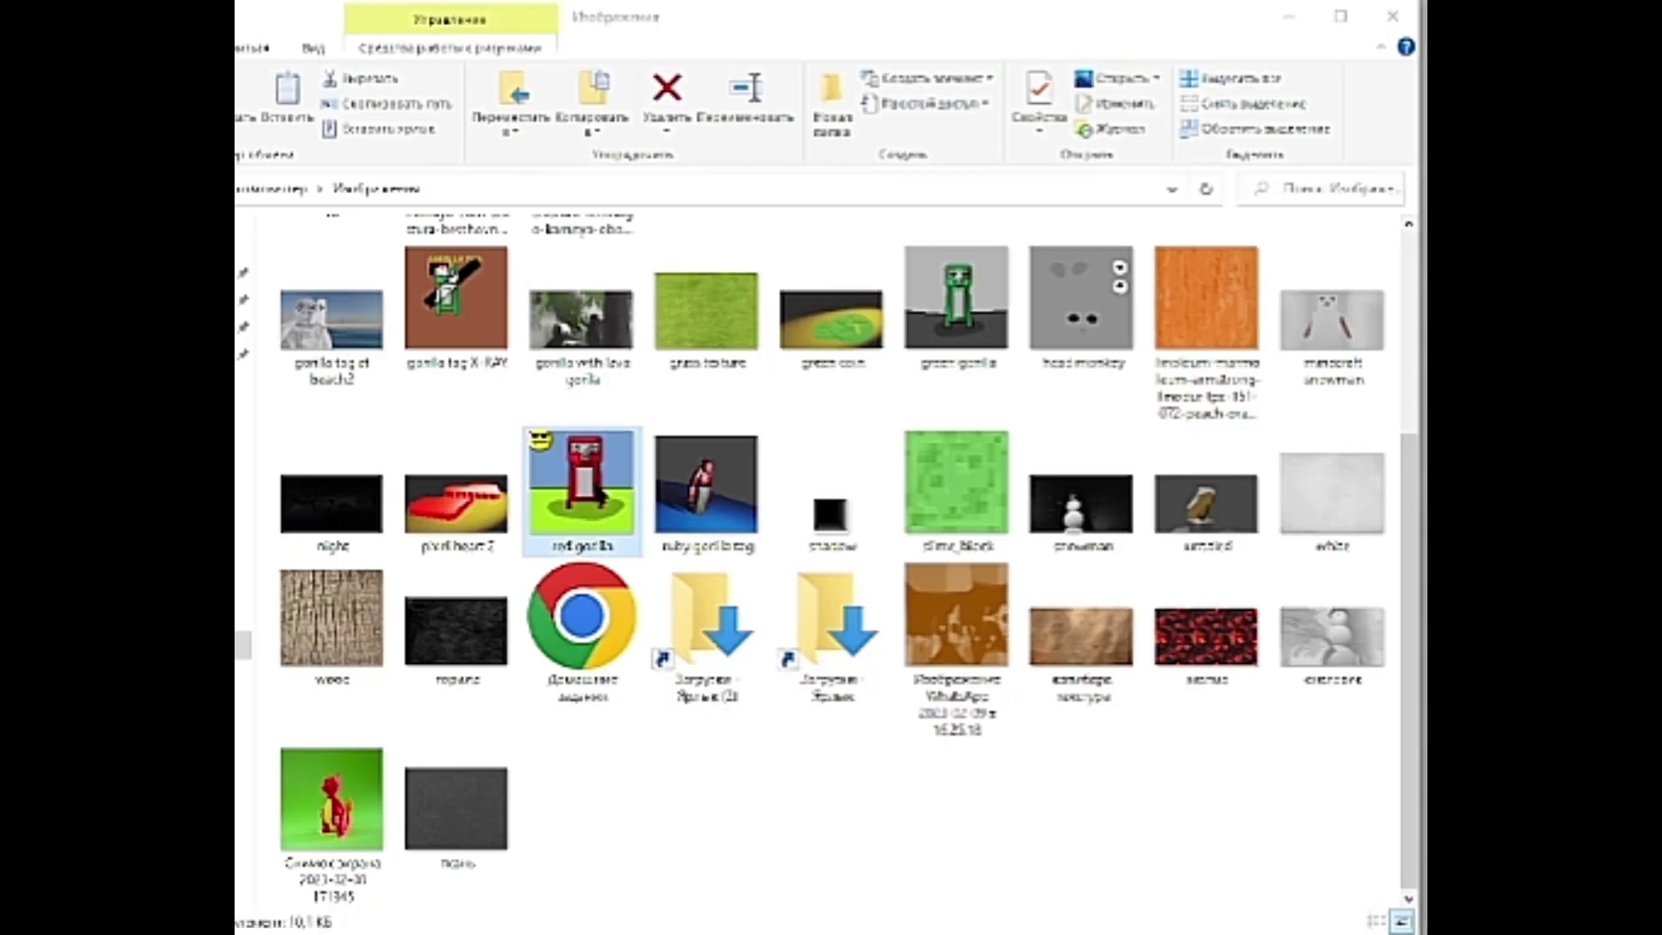